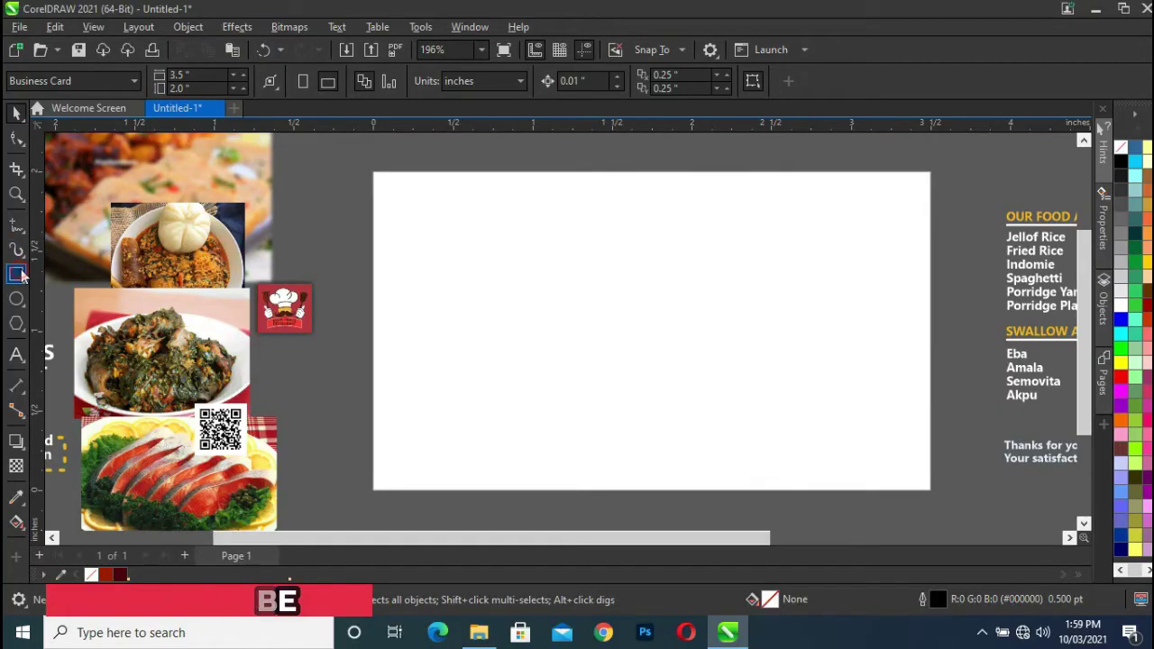
# - Draw a 3.5 × 2 inch rectangle covering the whole card page
pyautogui.click(17, 274)
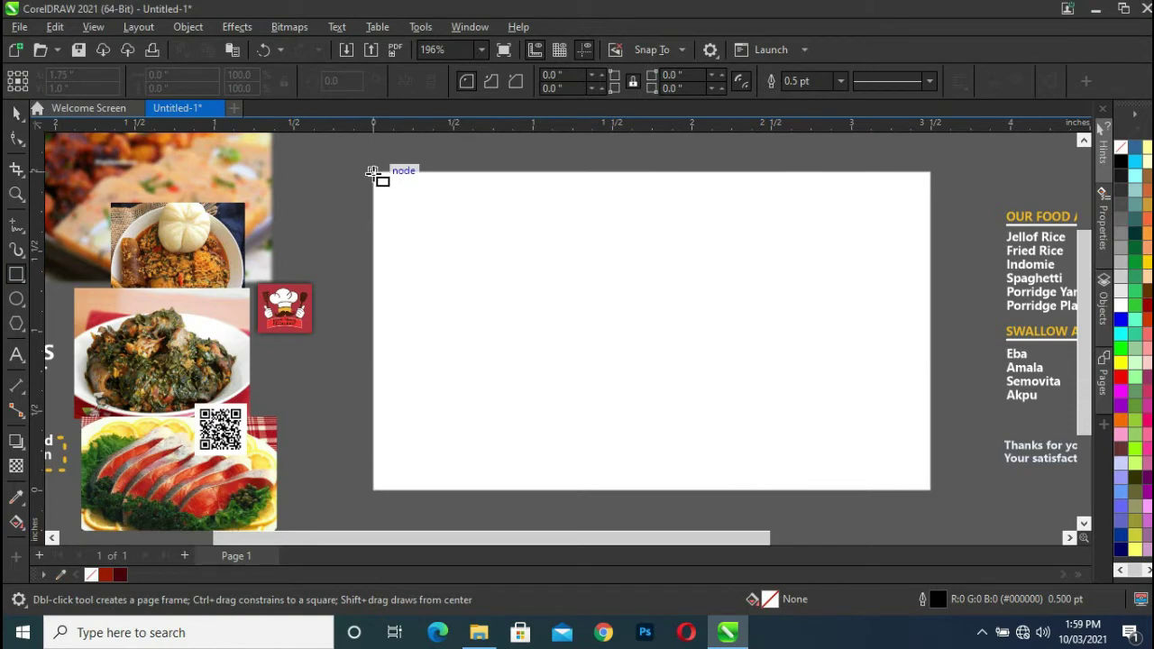
pyautogui.moveTo(374, 173); pyautogui.dragTo(933, 491)
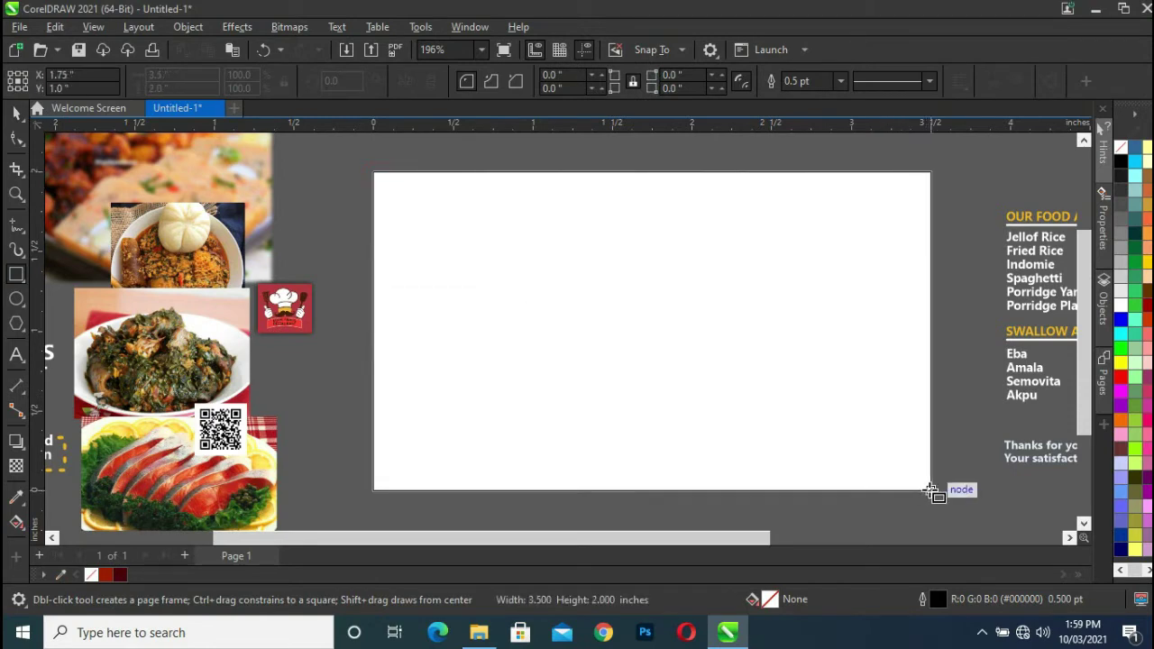
pyautogui.moveTo(933, 492); pyautogui.dragTo(933, 492)
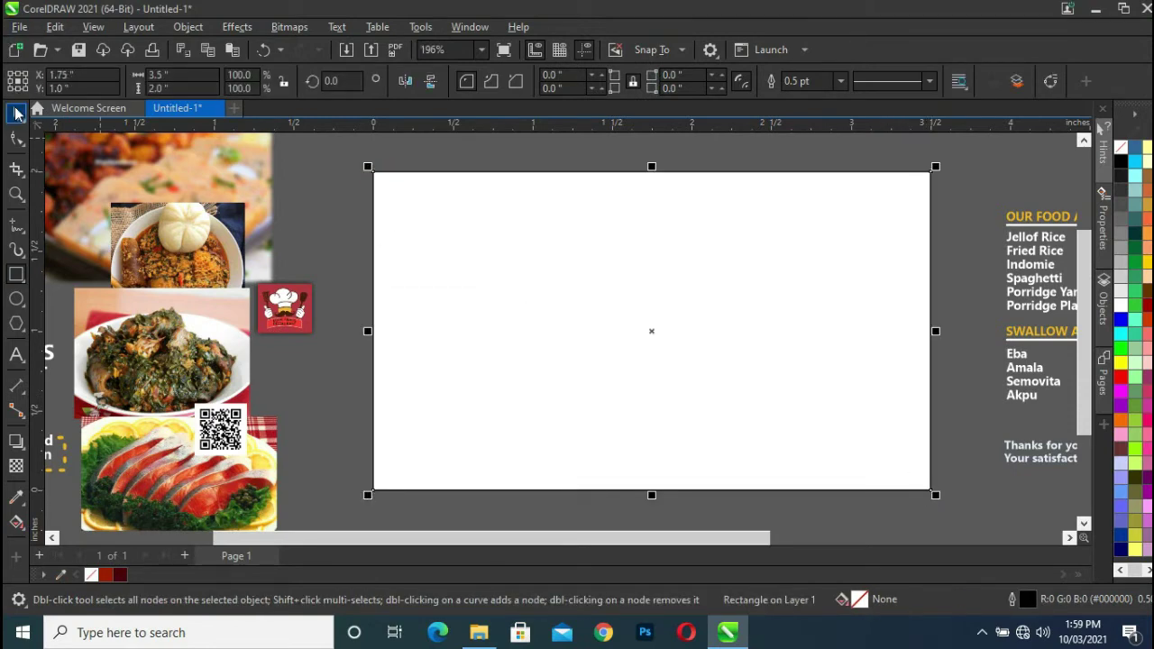
# - Move the two red colour squares beside the card, then select the card rectangle
pyautogui.click(16, 110)
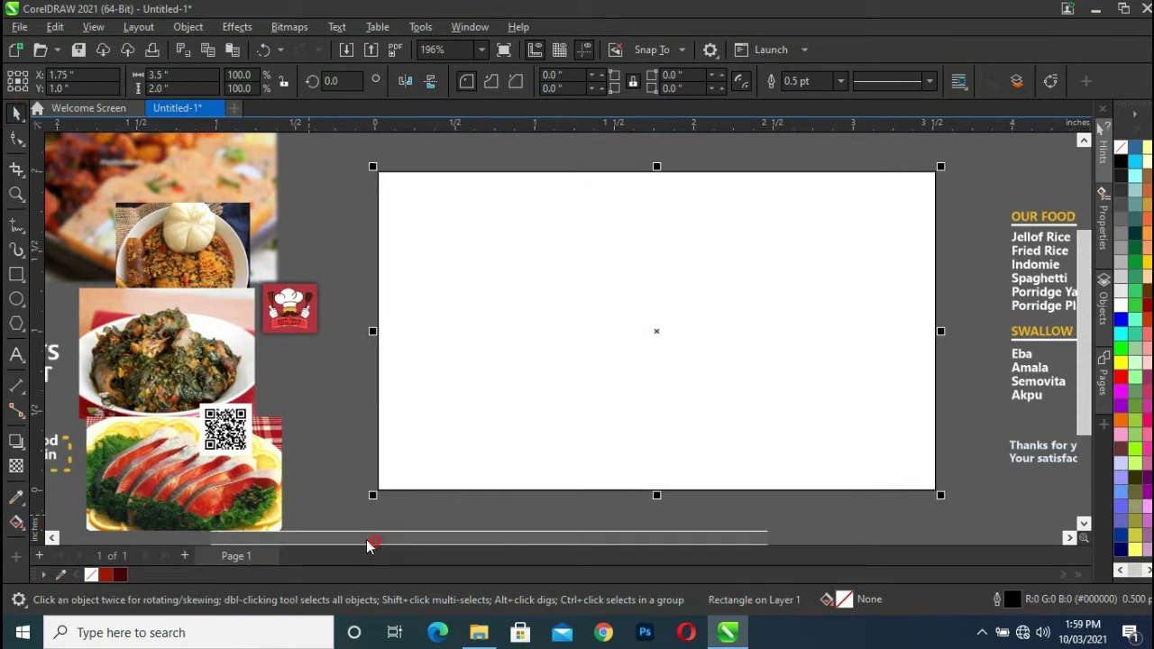
pyautogui.moveTo(376, 541); pyautogui.dragTo(297, 538)
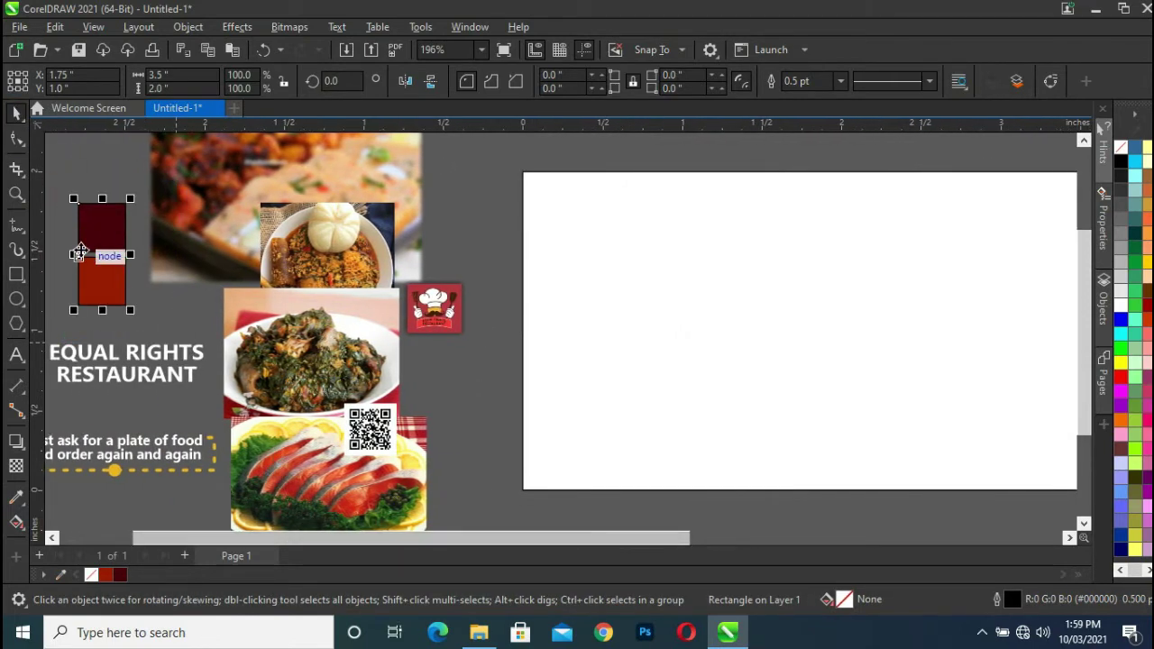
pyautogui.moveTo(68, 193); pyautogui.dragTo(135, 314)
pyautogui.moveTo(92, 249); pyautogui.dragTo(447, 232)
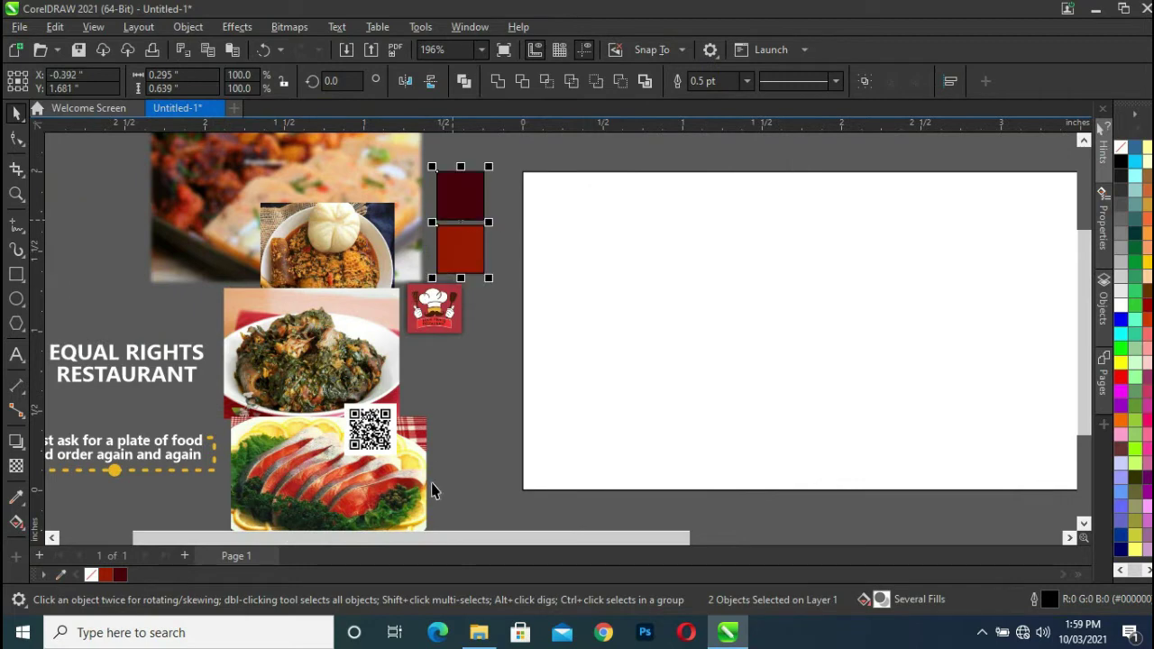
pyautogui.moveTo(453, 539); pyautogui.dragTo(569, 541)
pyautogui.click(407, 386)
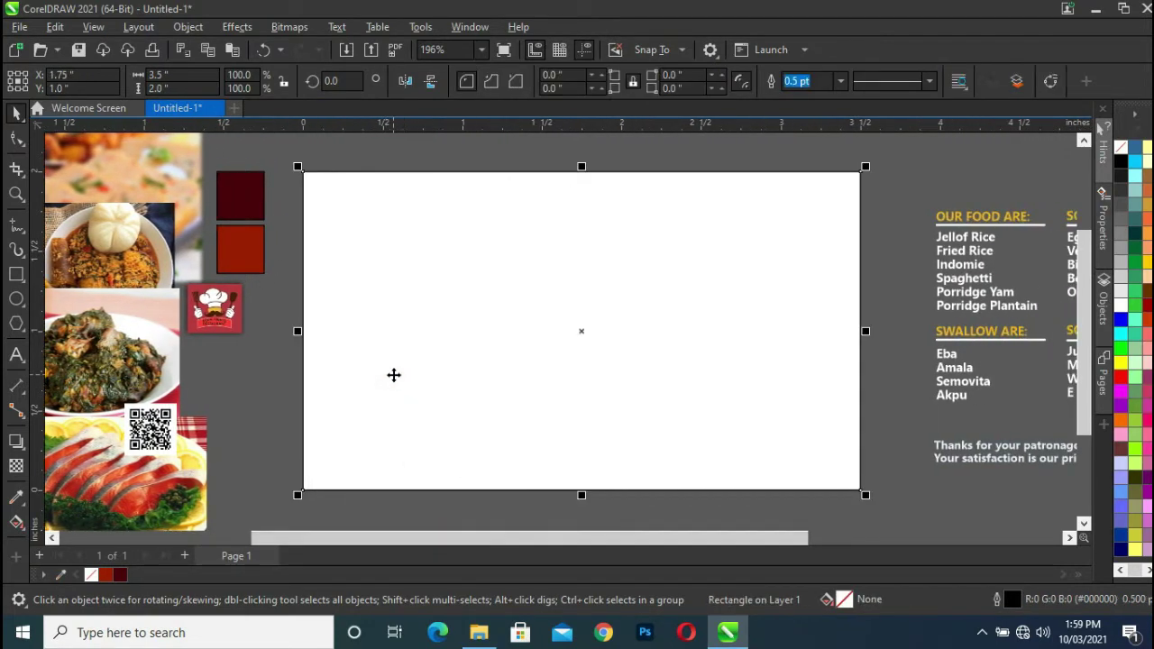
# - Give the card rectangle a left-to-right fountain fill from dark maroon to red, with the red end stretched past the right edge
pyautogui.click(17, 521)
pyautogui.moveTo(310, 315); pyautogui.dragTo(815, 315)
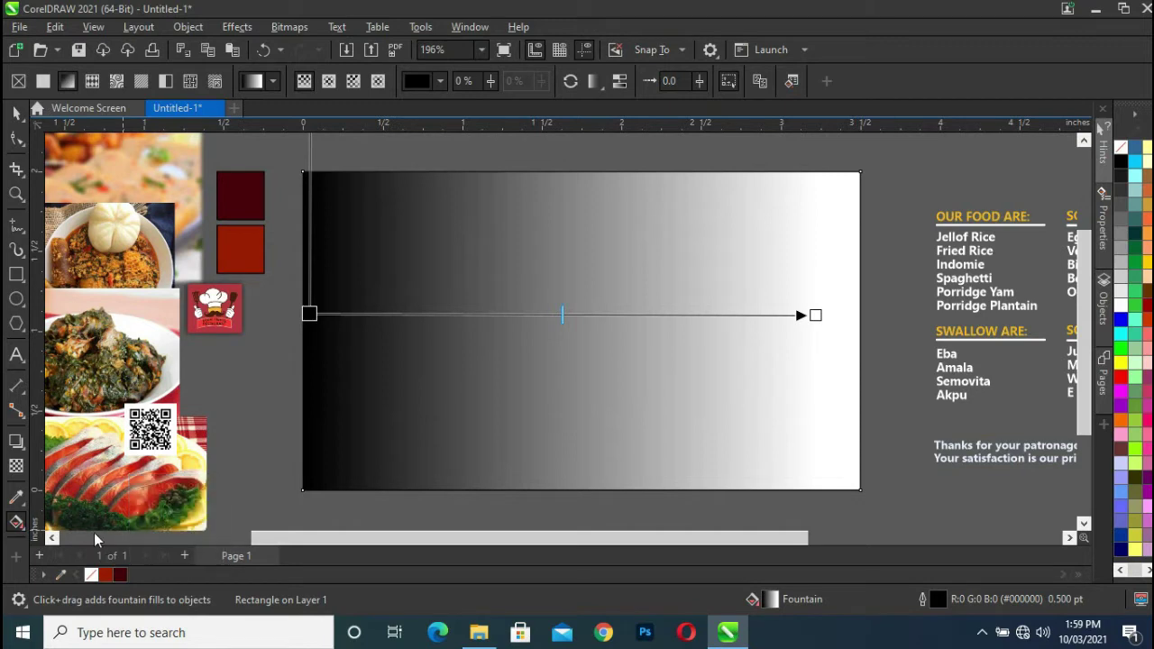
pyautogui.click(122, 578)
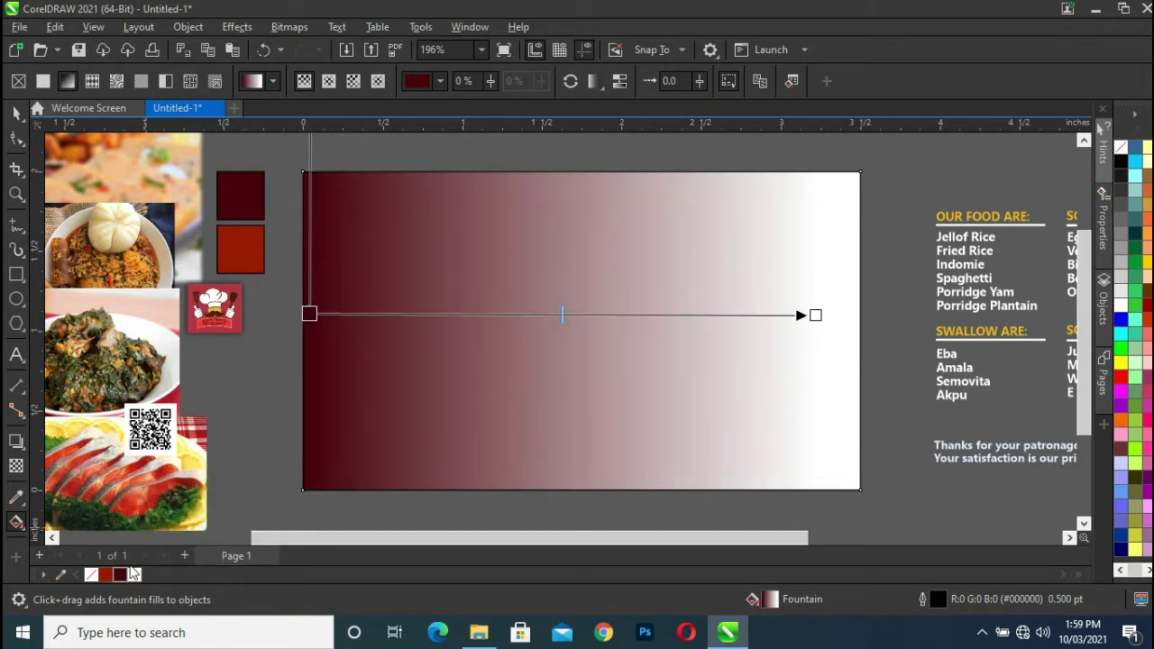
pyautogui.moveTo(309, 314); pyautogui.dragTo(505, 318)
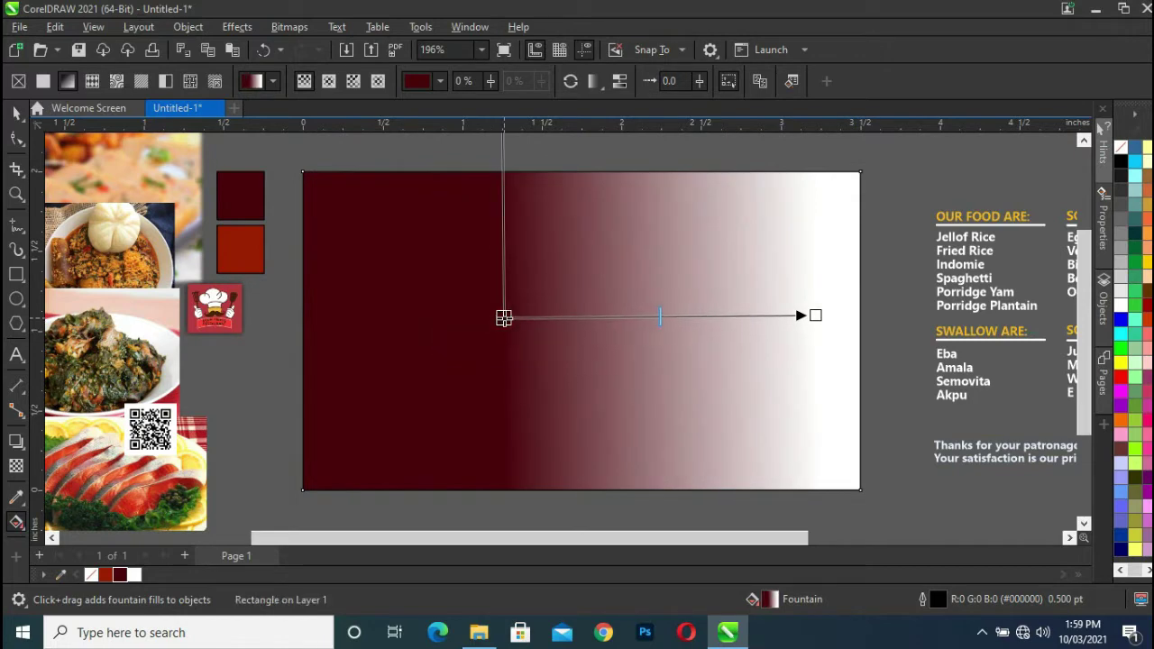
pyautogui.moveTo(817, 314)
pyautogui.mouseDown()
pyautogui.moveTo(961, 311)
pyautogui.moveTo(970, 323)
pyautogui.mouseUp()
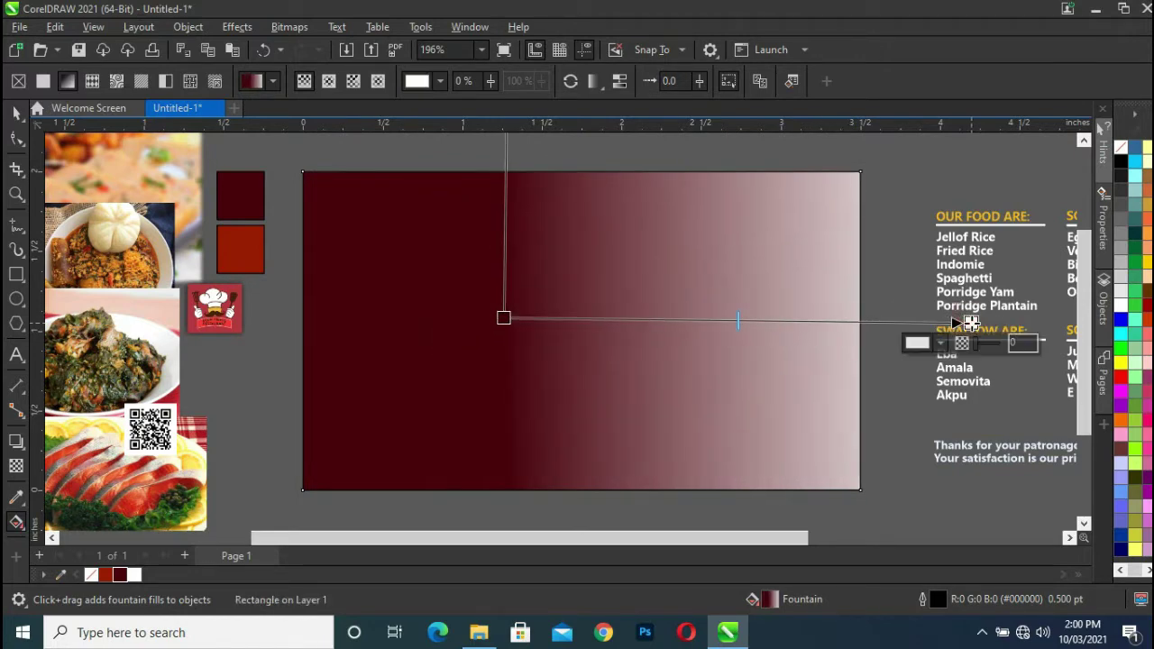
pyautogui.click(106, 576)
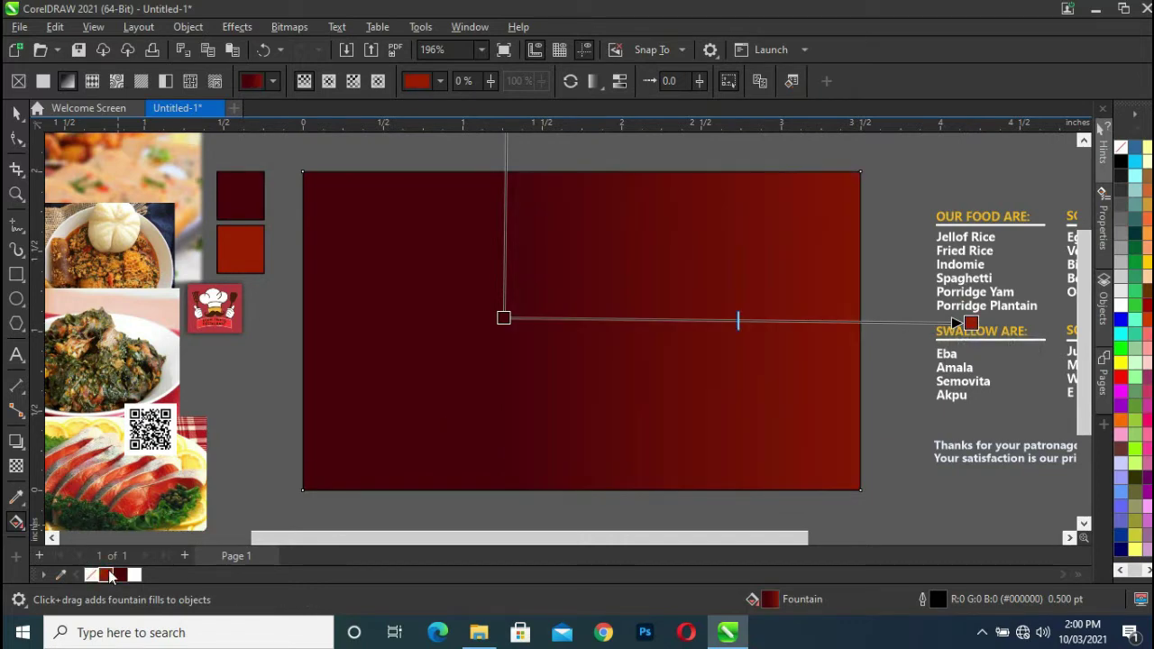
pyautogui.click(16, 112)
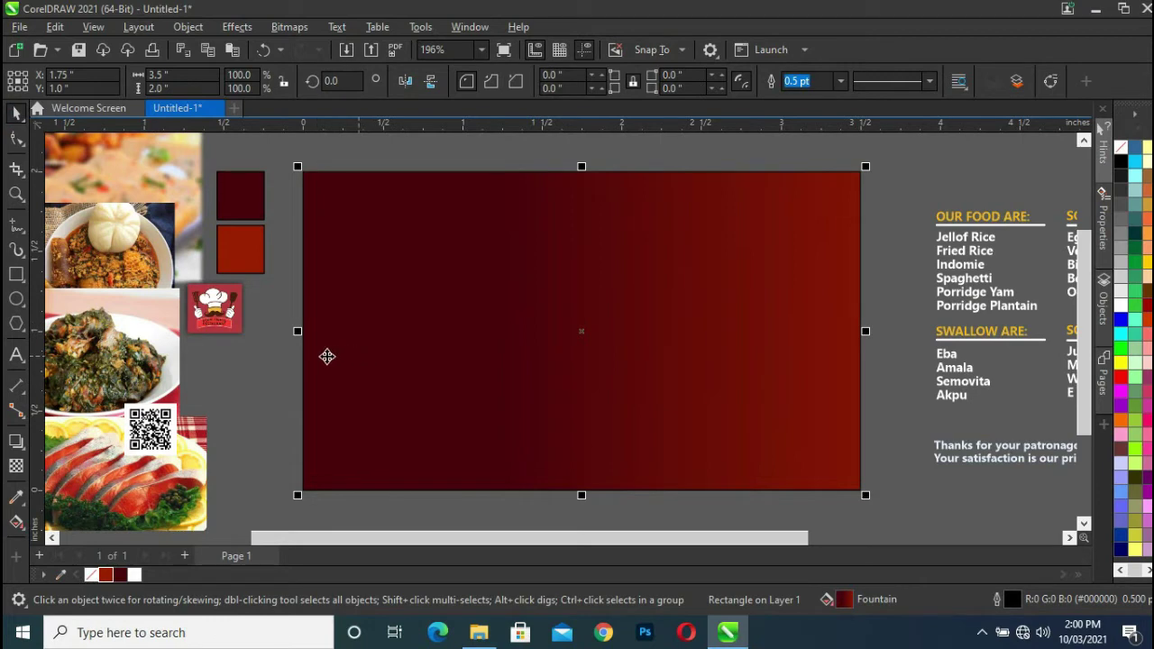
pyautogui.click(22, 230)
pyautogui.click(81, 282)
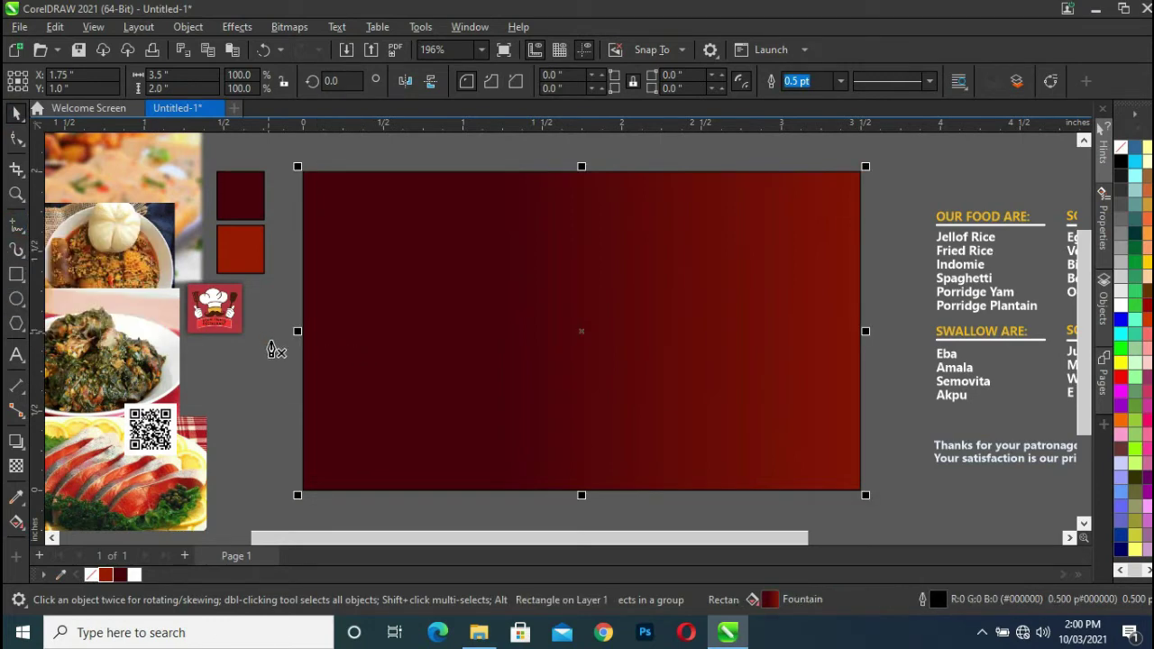
# - Draw a straight line from the card's left side to just above its top edge
pyautogui.click(281, 354)
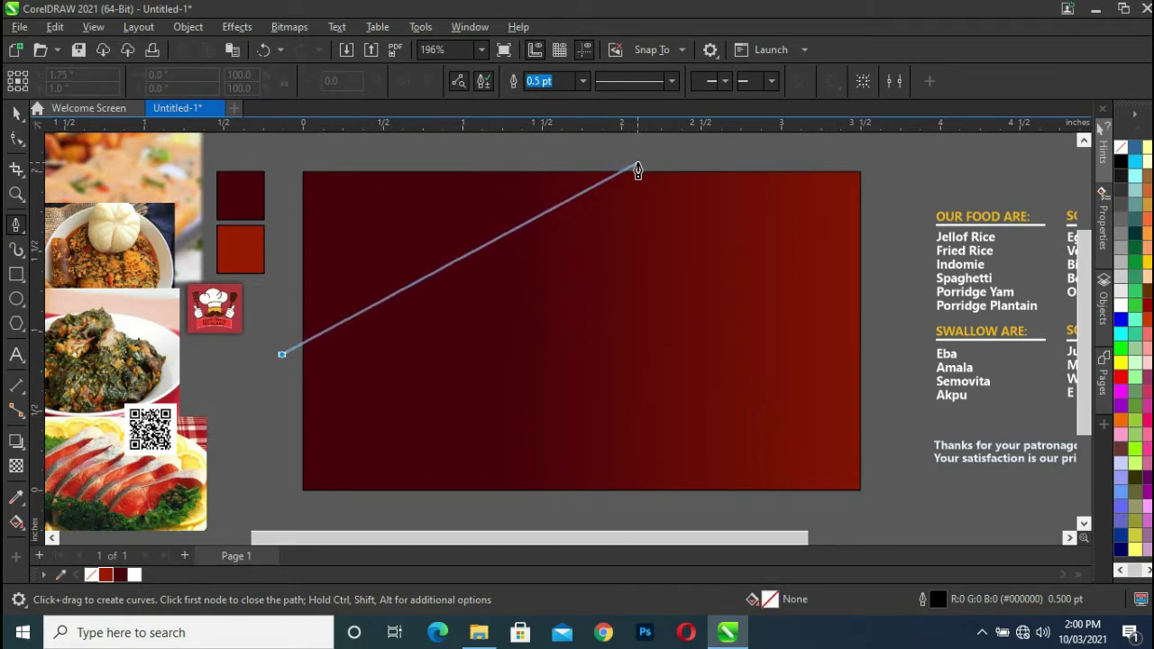
pyautogui.click(636, 163)
pyautogui.press('Escape')
# - Convert the line to a curve and drag its end and handles into a smooth arc
pyautogui.click(16, 138)
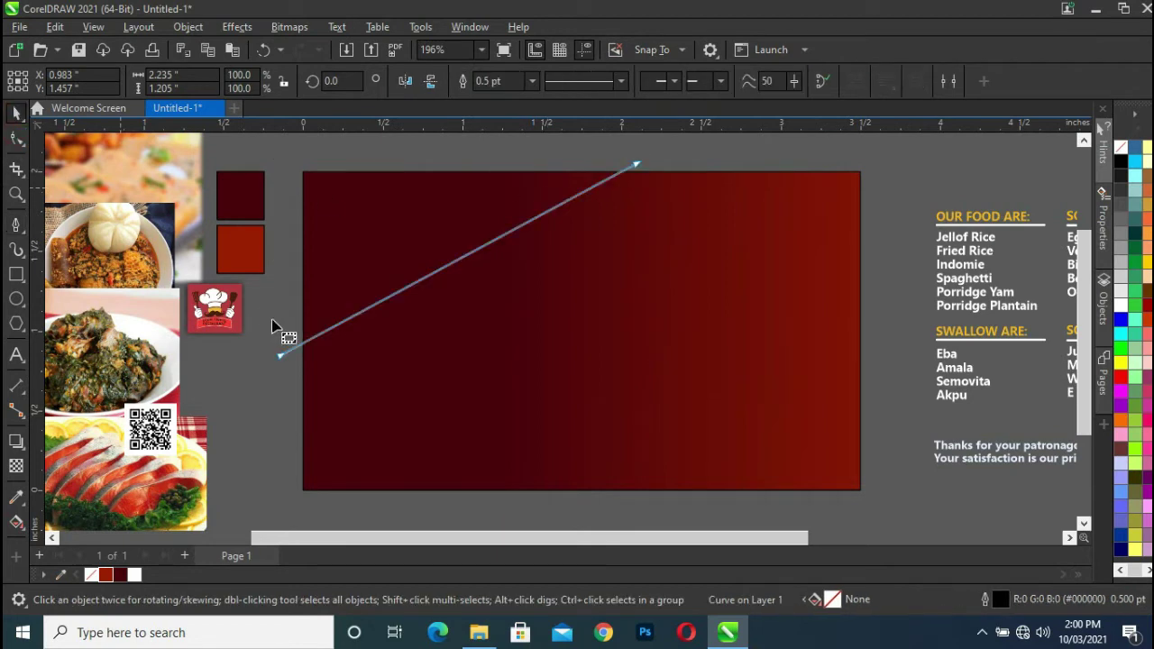
pyautogui.click(282, 356)
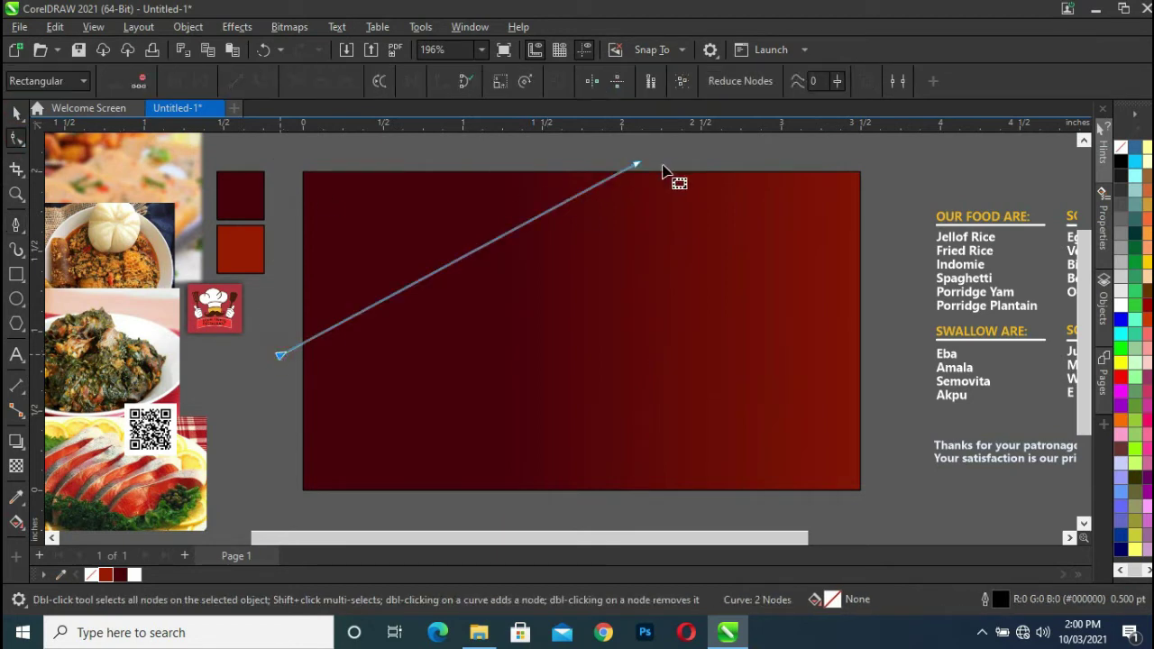
pyautogui.click(635, 165)
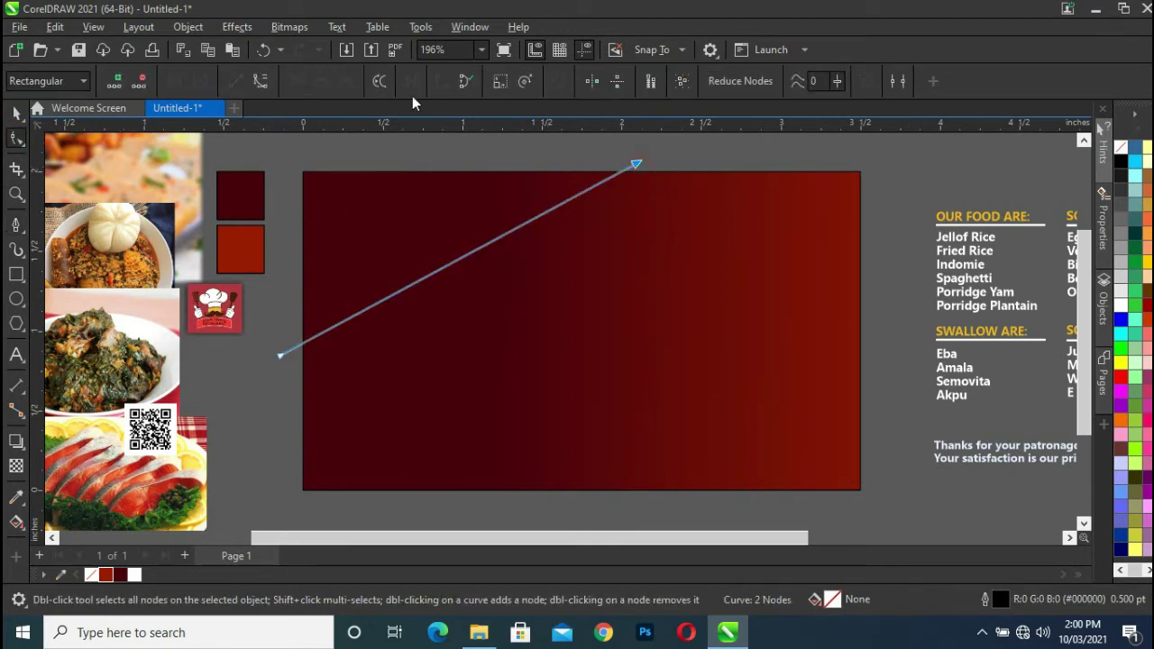
pyautogui.click(266, 83)
pyautogui.moveTo(457, 265); pyautogui.dragTo(509, 332)
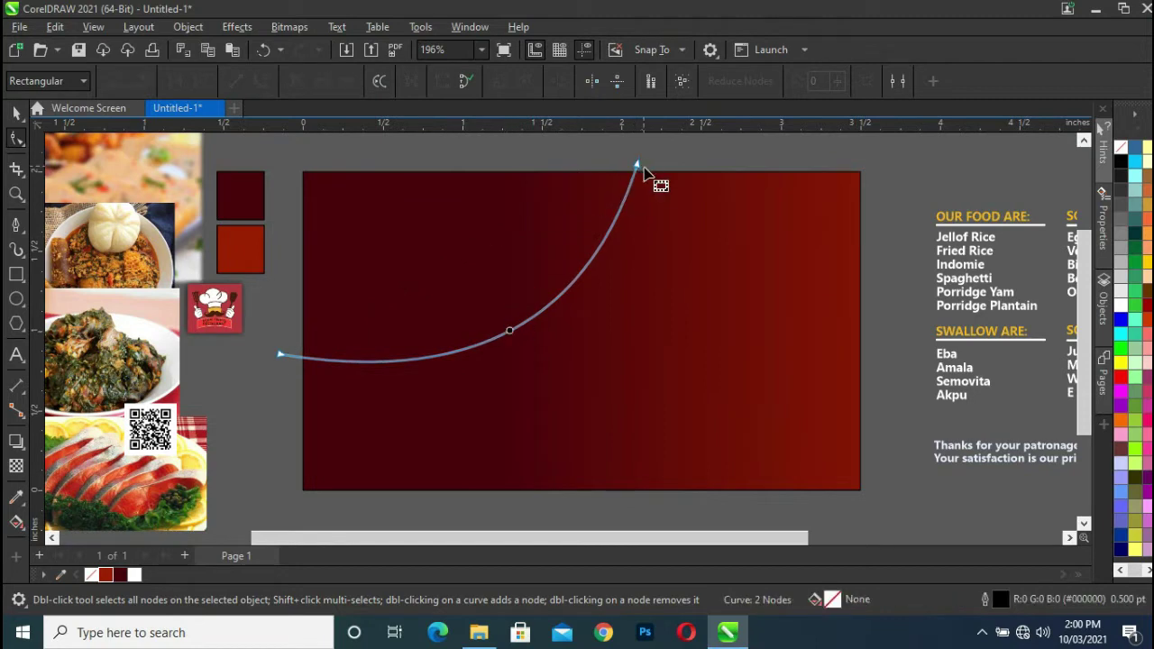
pyautogui.moveTo(639, 166); pyautogui.dragTo(663, 163)
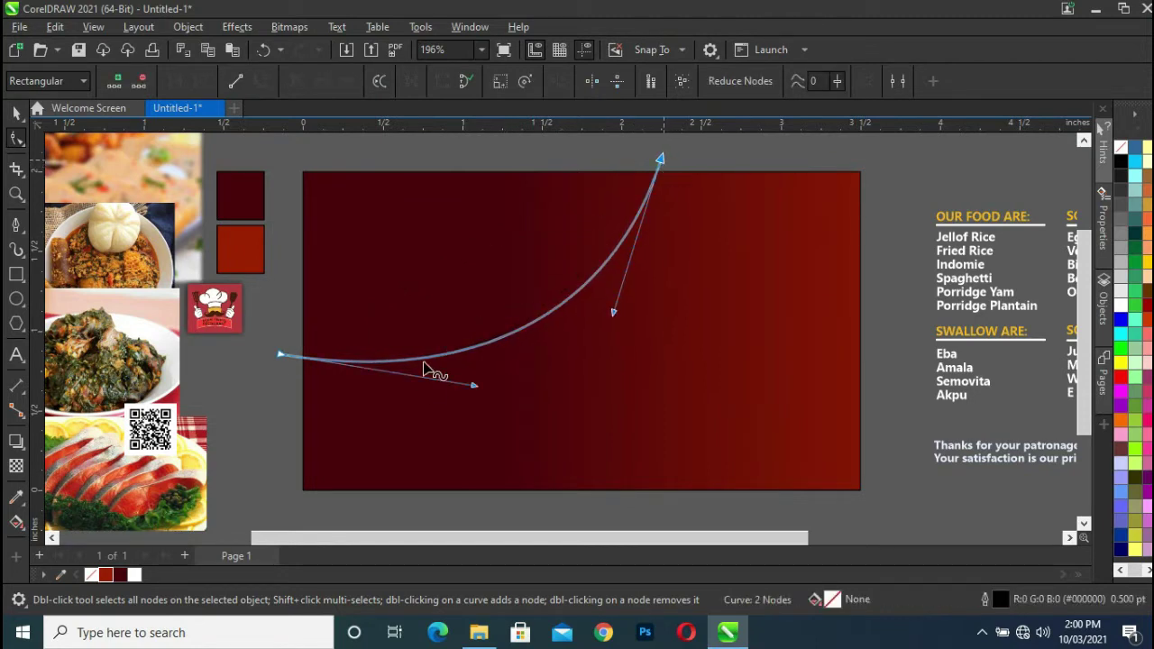
pyautogui.moveTo(473, 386); pyautogui.dragTo(469, 409)
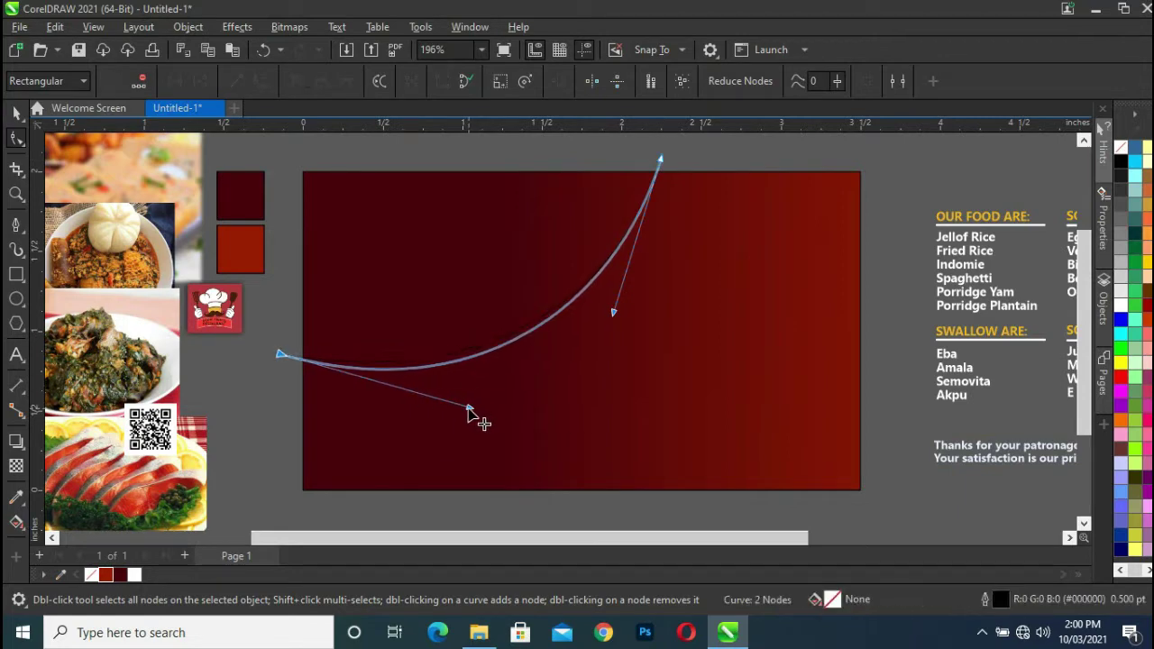
pyautogui.moveTo(612, 315); pyautogui.dragTo(641, 312)
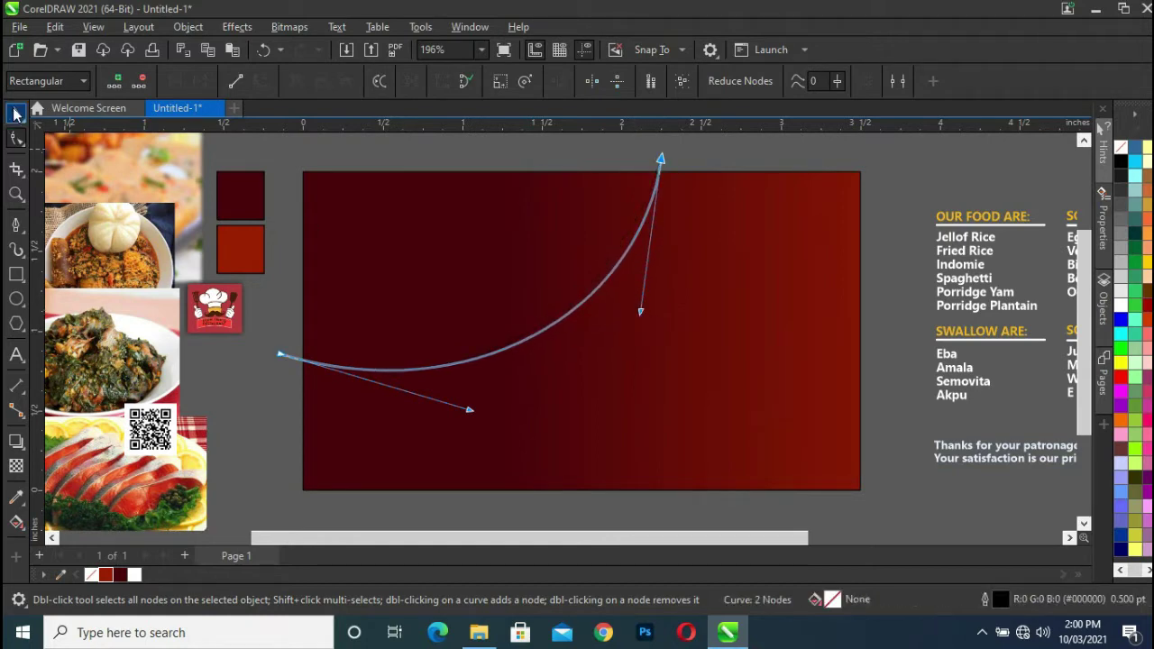
pyautogui.click(14, 114)
pyautogui.click(14, 522)
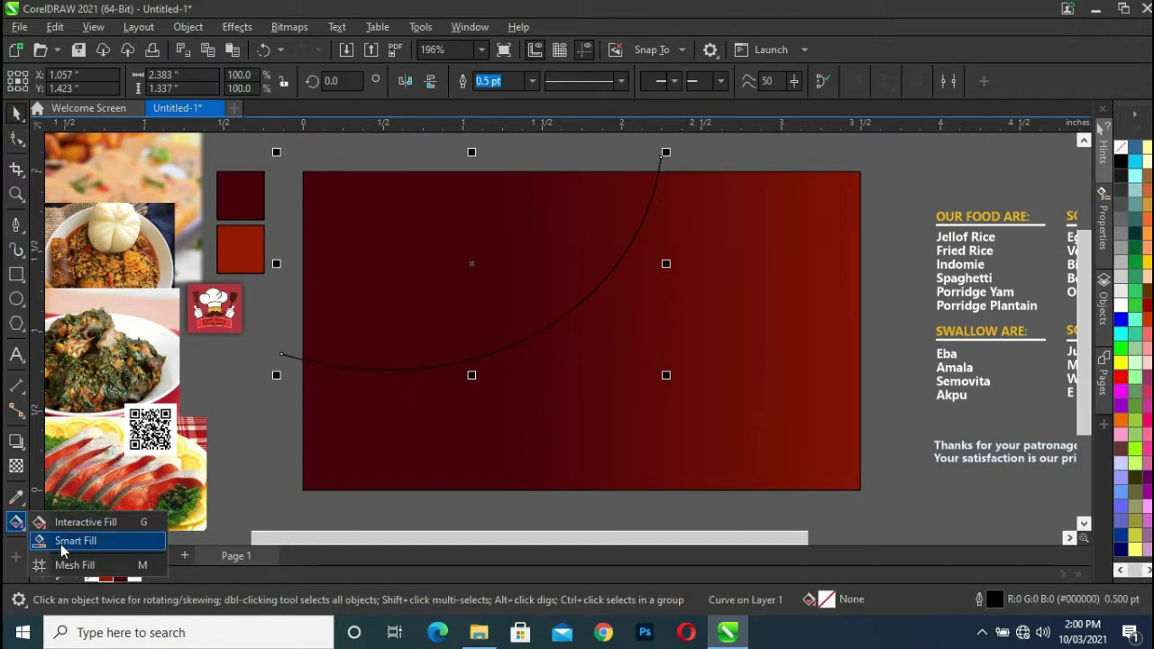
# - Smart Fill the region above the curve to create a new top-left shape
pyautogui.click(72, 546)
pyautogui.click(336, 259)
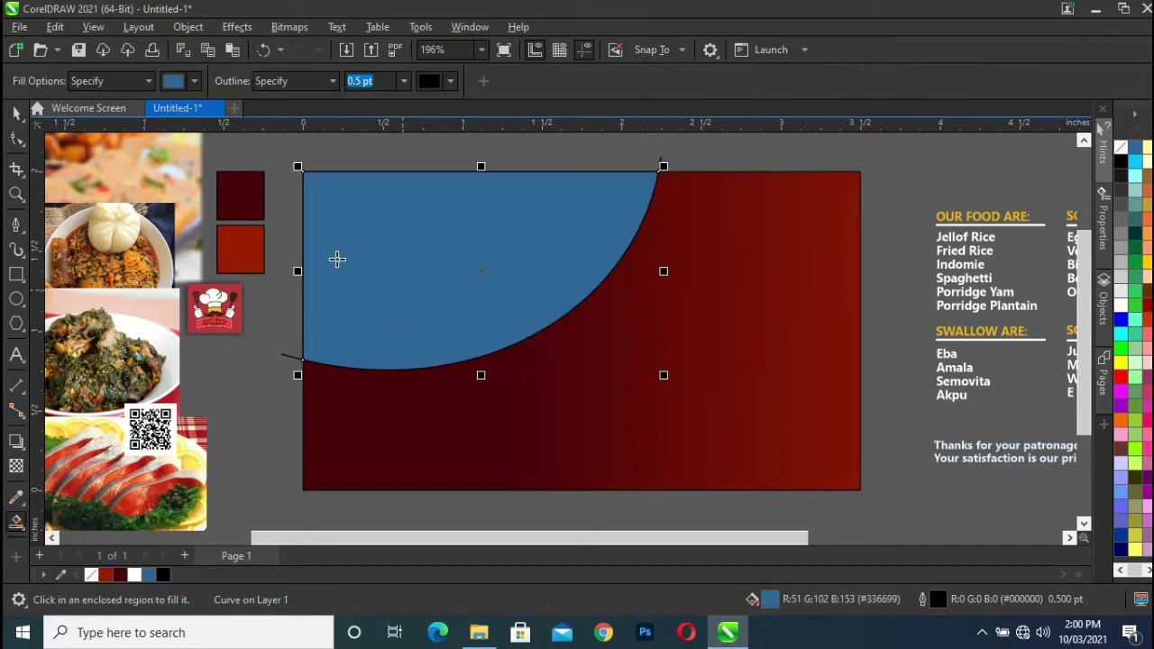
pyautogui.click(18, 113)
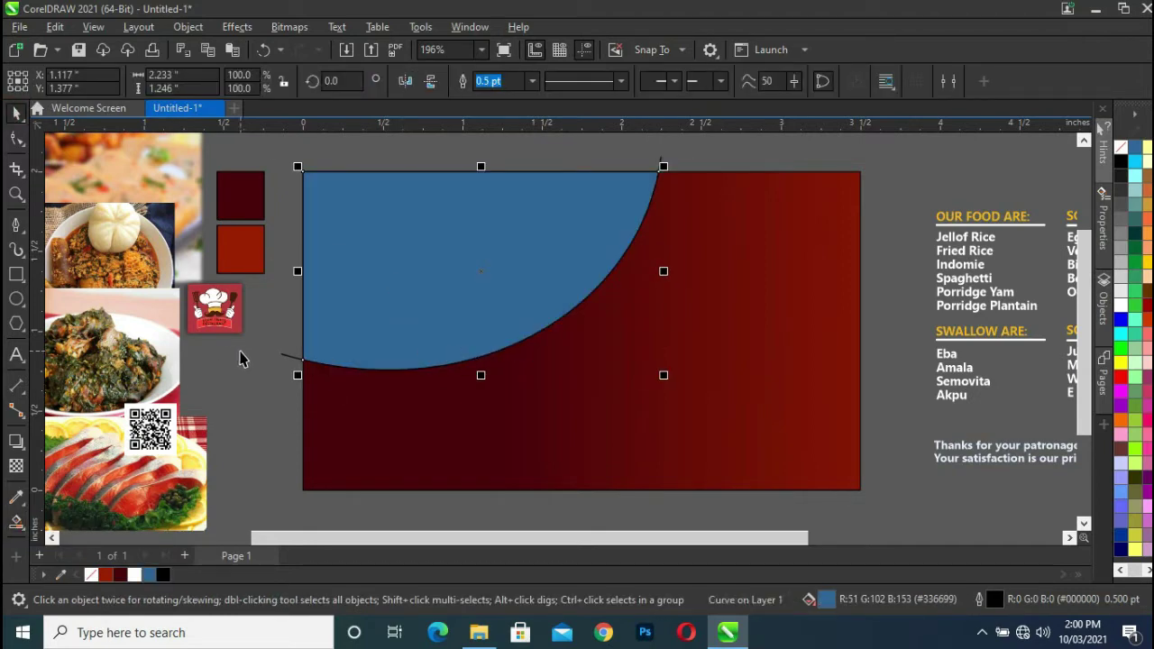
pyautogui.click(290, 363)
pyautogui.click(289, 358)
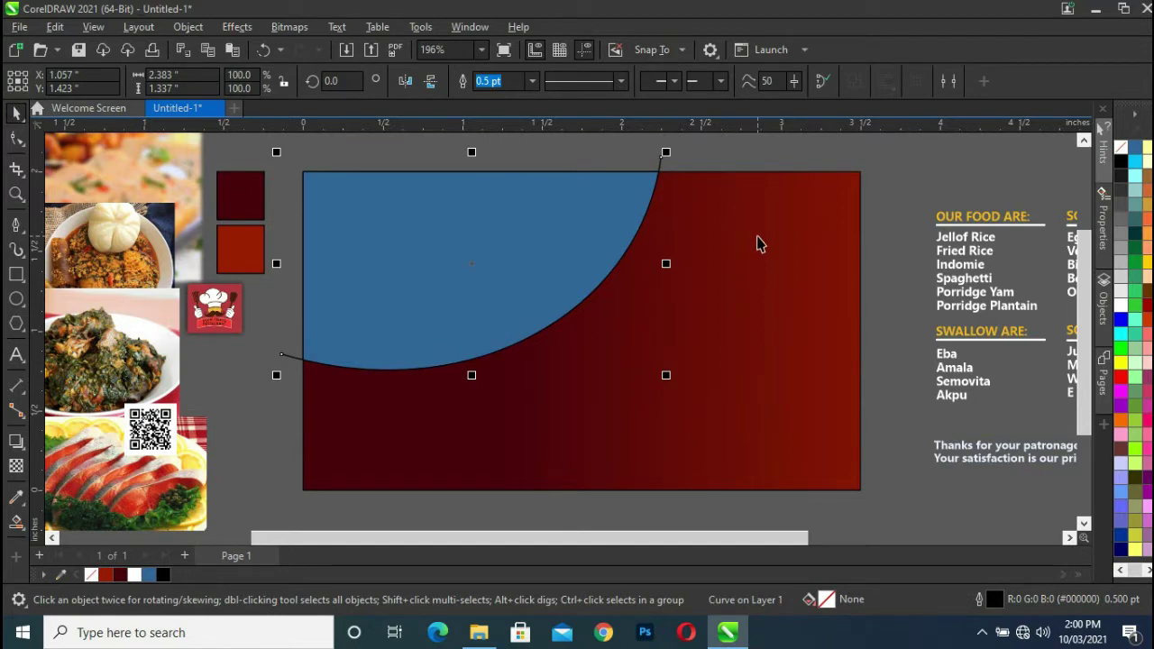
pyautogui.press('Escape')
pyautogui.click(330, 252)
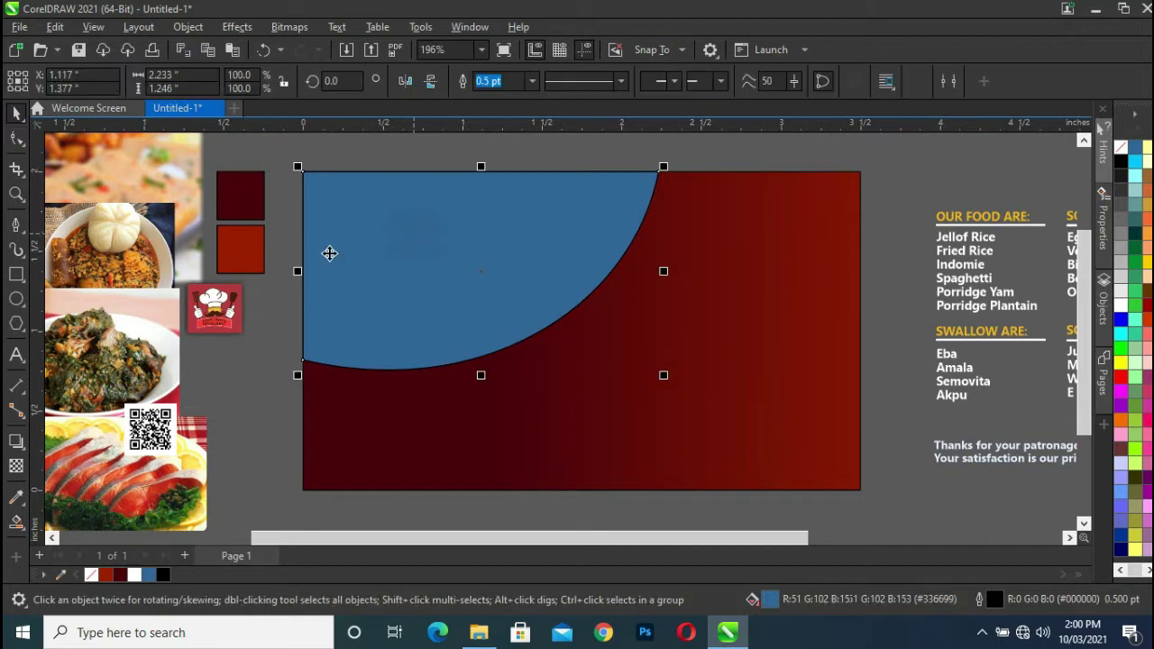
# - Recolour the new top-left panel white, then clear the selection
pyautogui.click(135, 576)
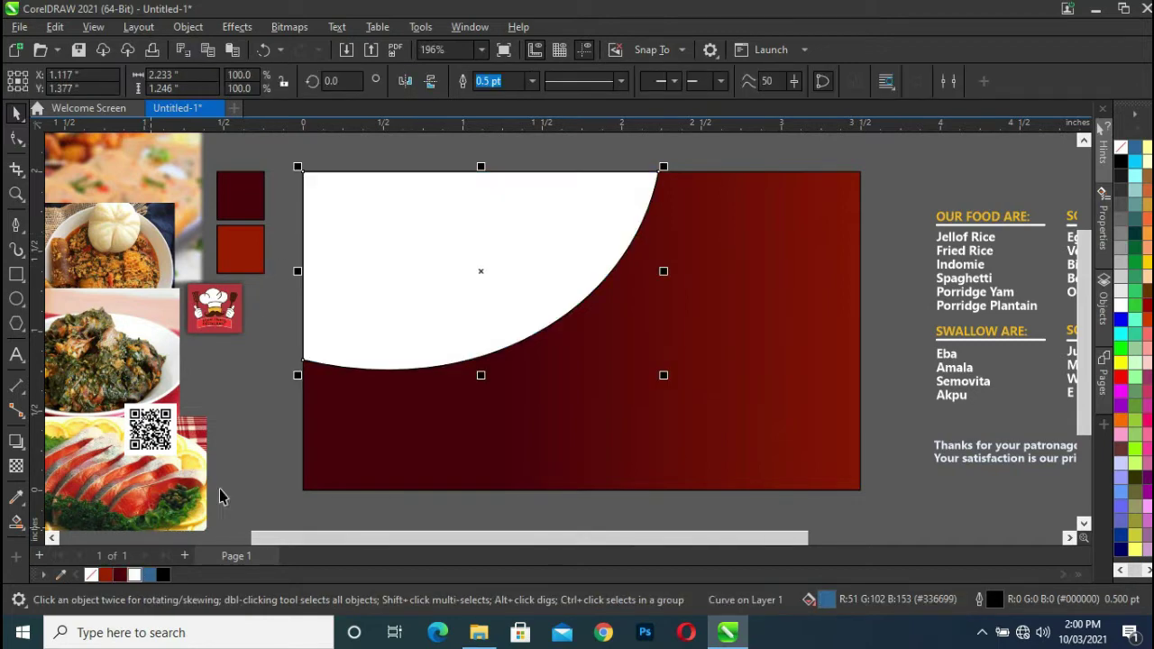
pyautogui.click(269, 397)
pyautogui.click(329, 268)
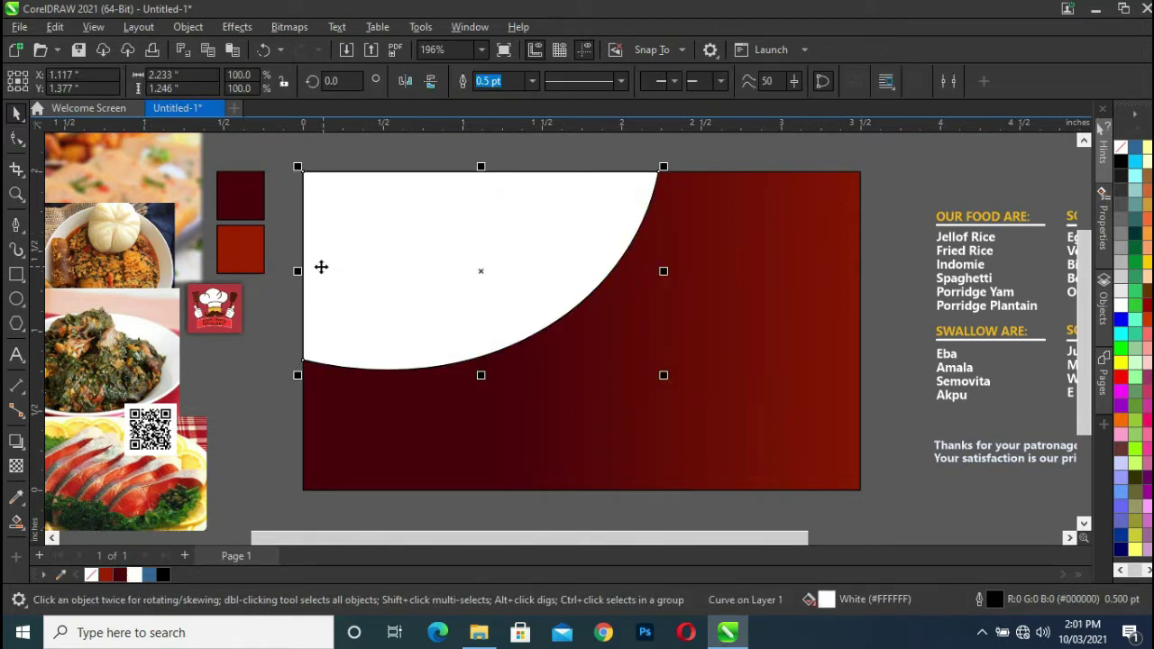
pyautogui.click(370, 437)
pyautogui.click(260, 460)
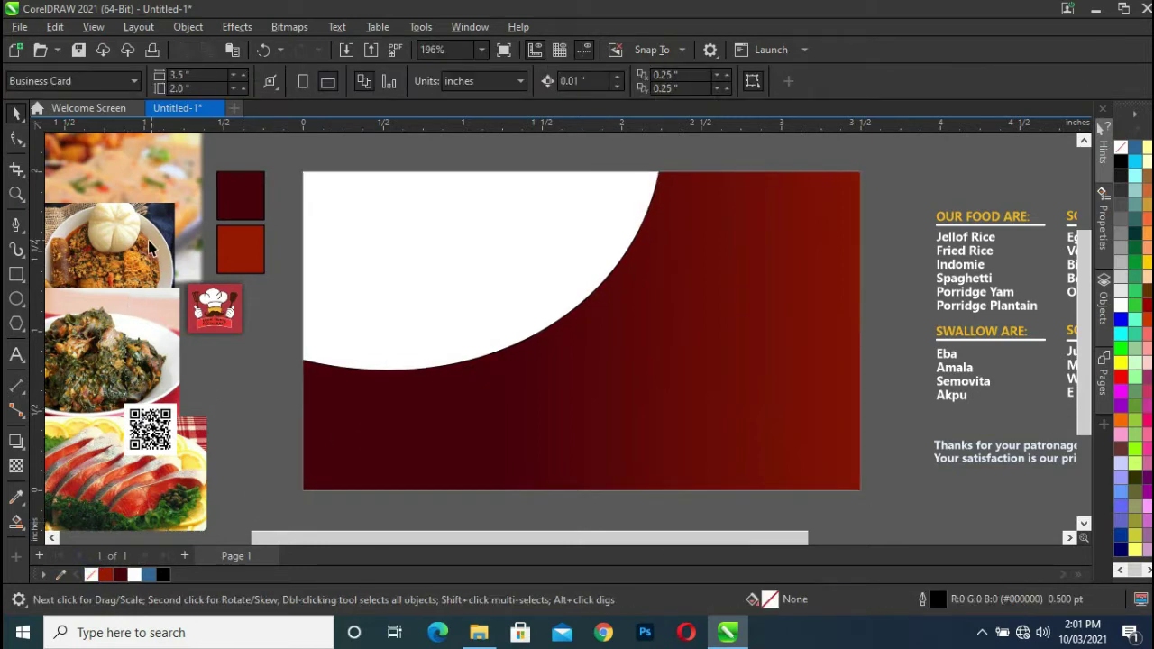
# - Enlarge the food photo, PowerClip it inside the curved panel, and enter PowerClip edit mode
pyautogui.moveTo(137, 197); pyautogui.dragTo(719, 327)
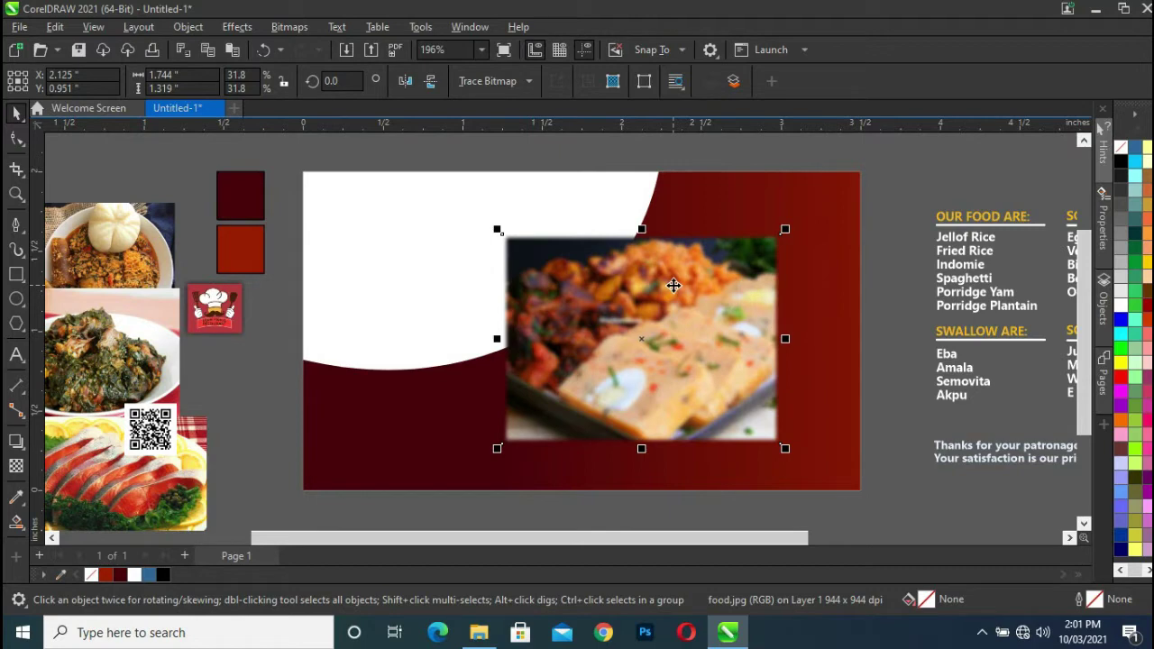
pyautogui.moveTo(785, 231); pyautogui.dragTo(902, 171)
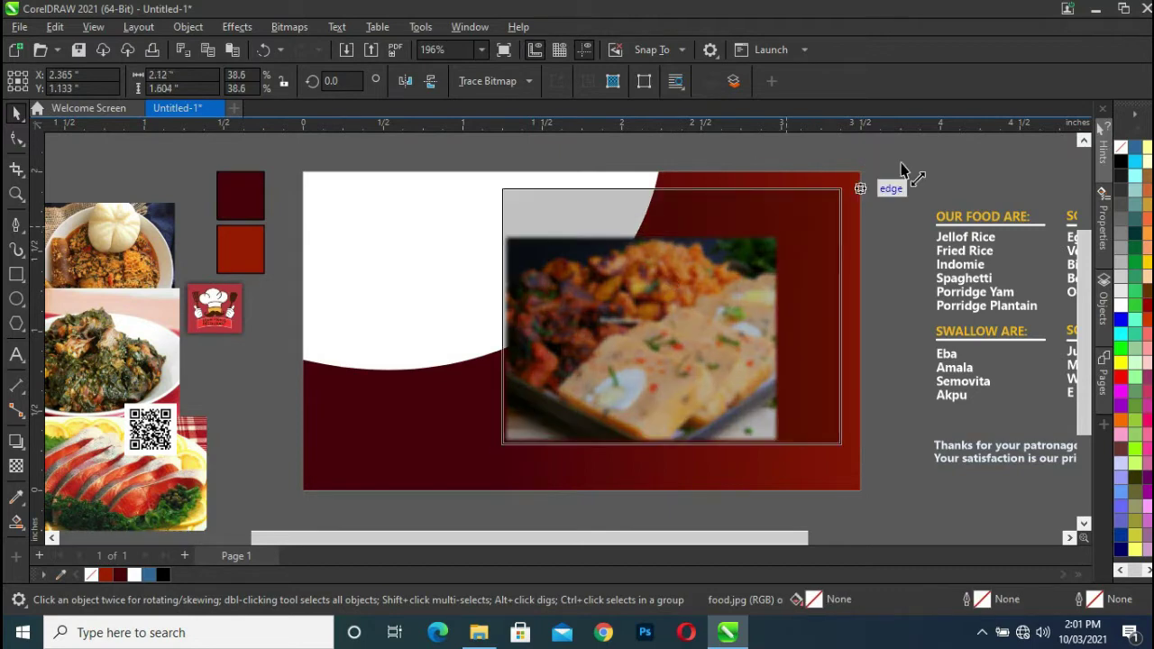
pyautogui.moveTo(734, 291); pyautogui.dragTo(471, 265)
pyautogui.click(532, 320)
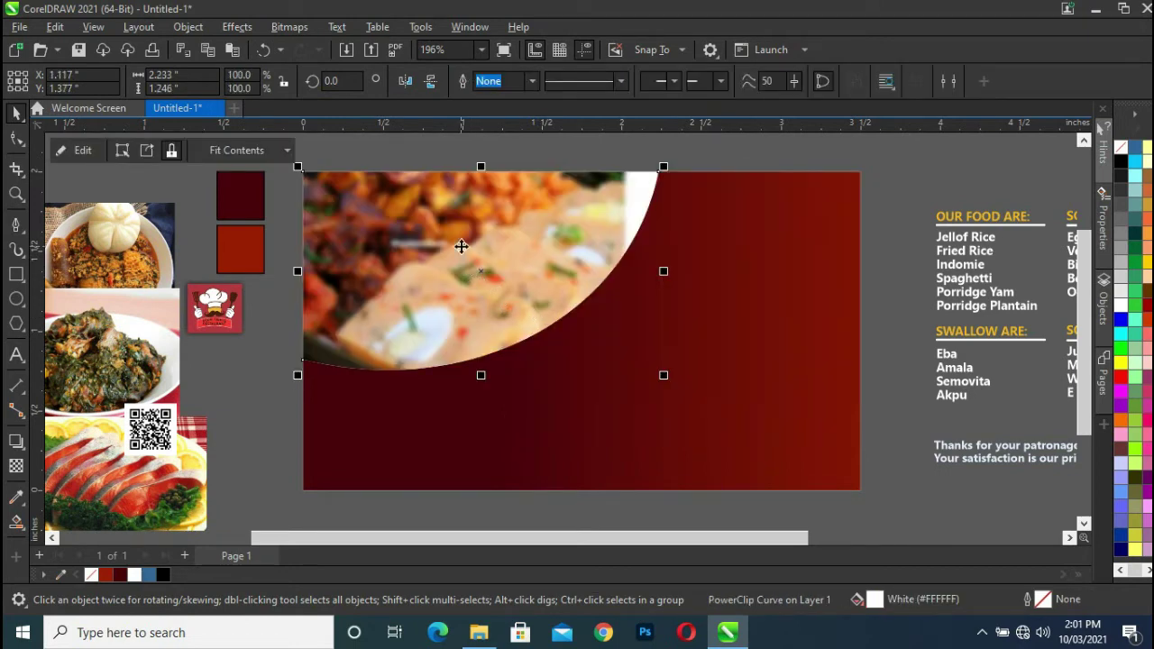
pyautogui.click(461, 246)
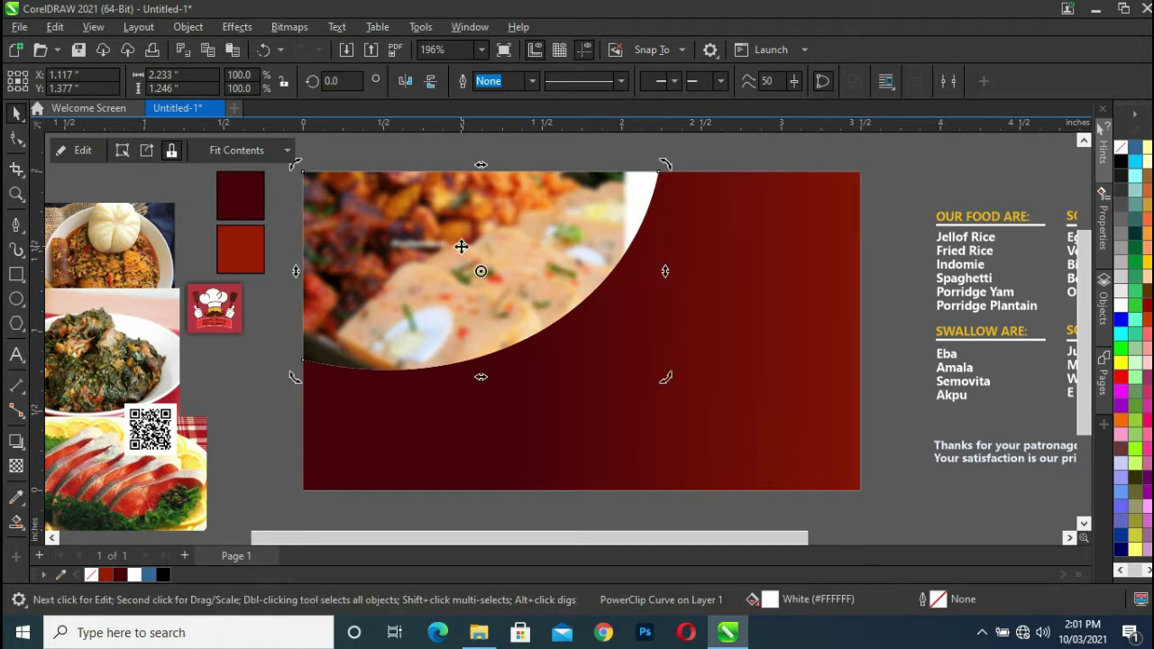
pyautogui.click(83, 149)
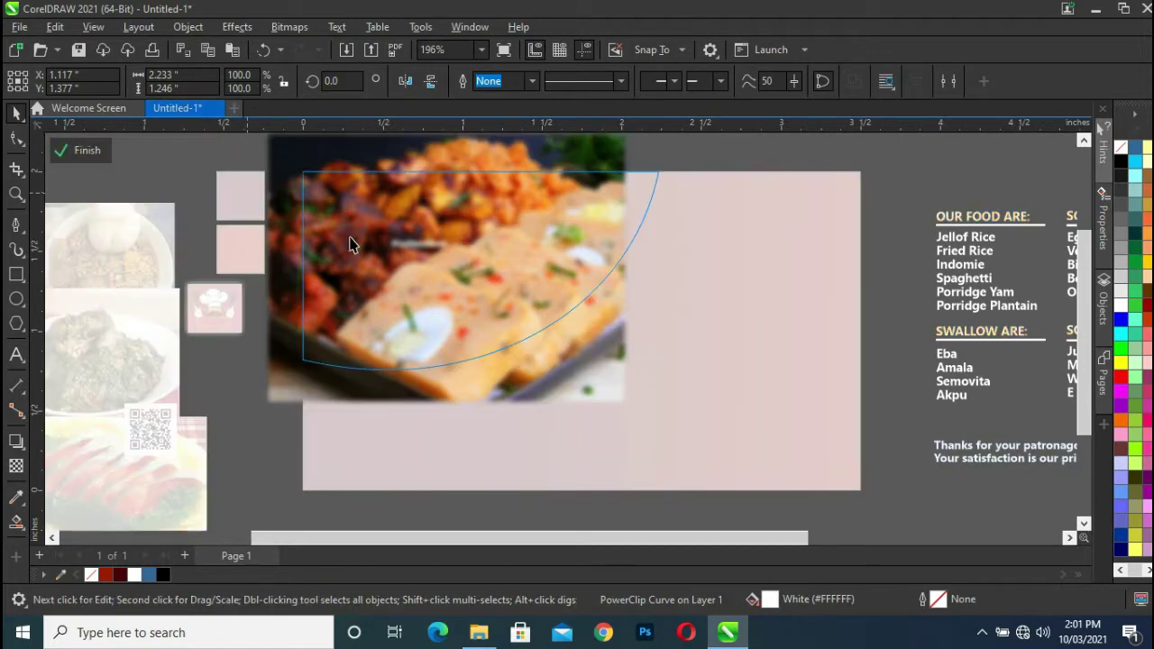
# - Move and enlarge the food photo until it covers the curved panel, then finish the PowerClip edit
pyautogui.scroll(1, 438, 275)
pyautogui.moveTo(448, 279); pyautogui.dragTo(473, 305)
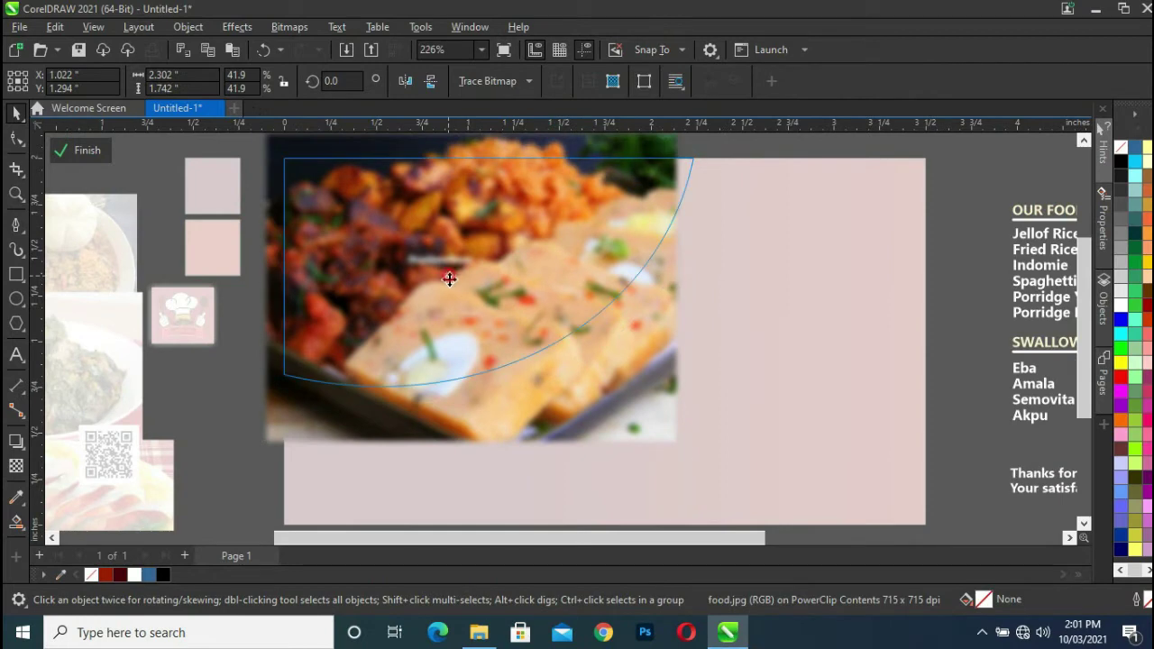
pyautogui.click(447, 280)
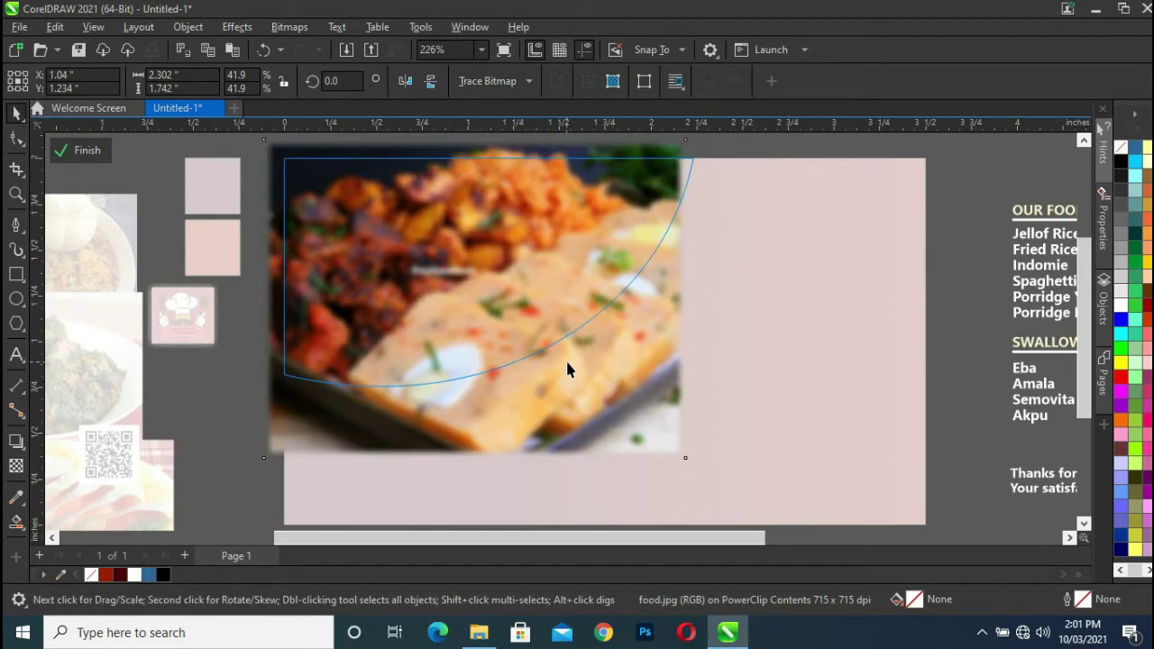
pyautogui.moveTo(638, 360); pyautogui.dragTo(652, 356)
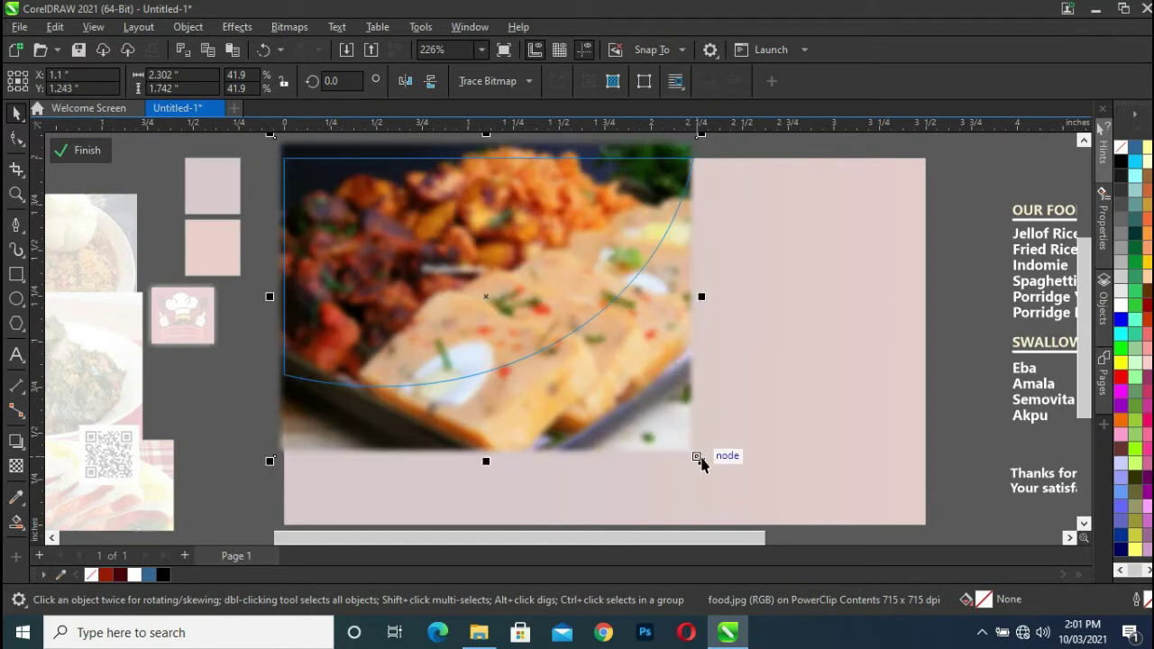
pyautogui.moveTo(701, 462); pyautogui.dragTo(696, 462)
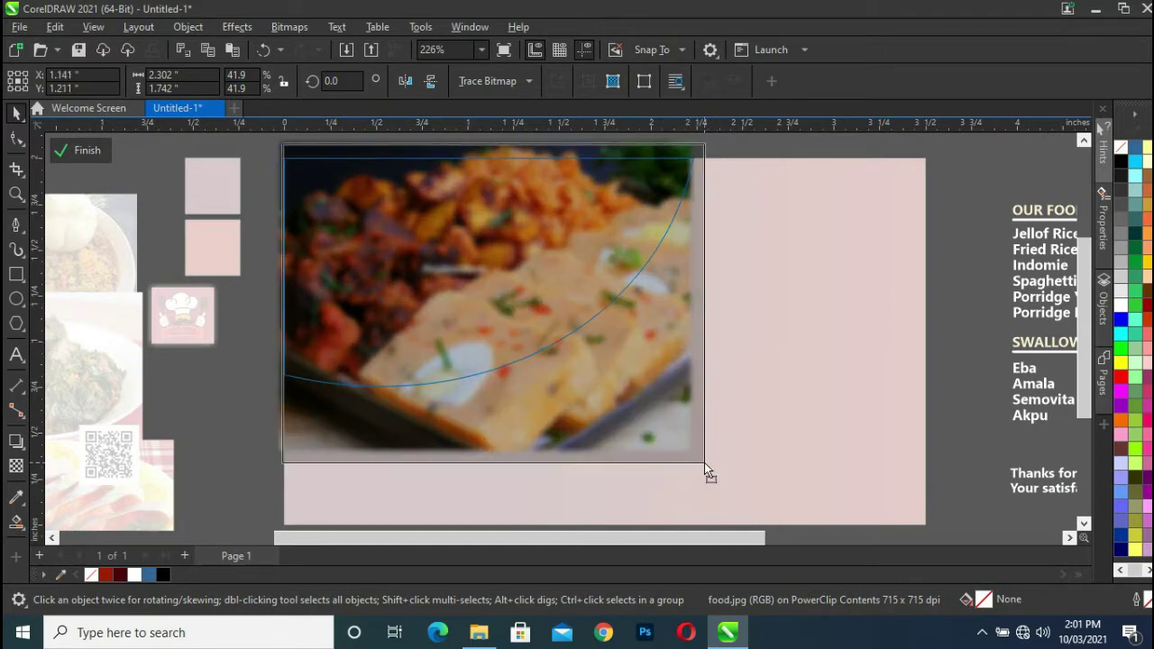
pyautogui.moveTo(698, 464); pyautogui.dragTo(721, 476)
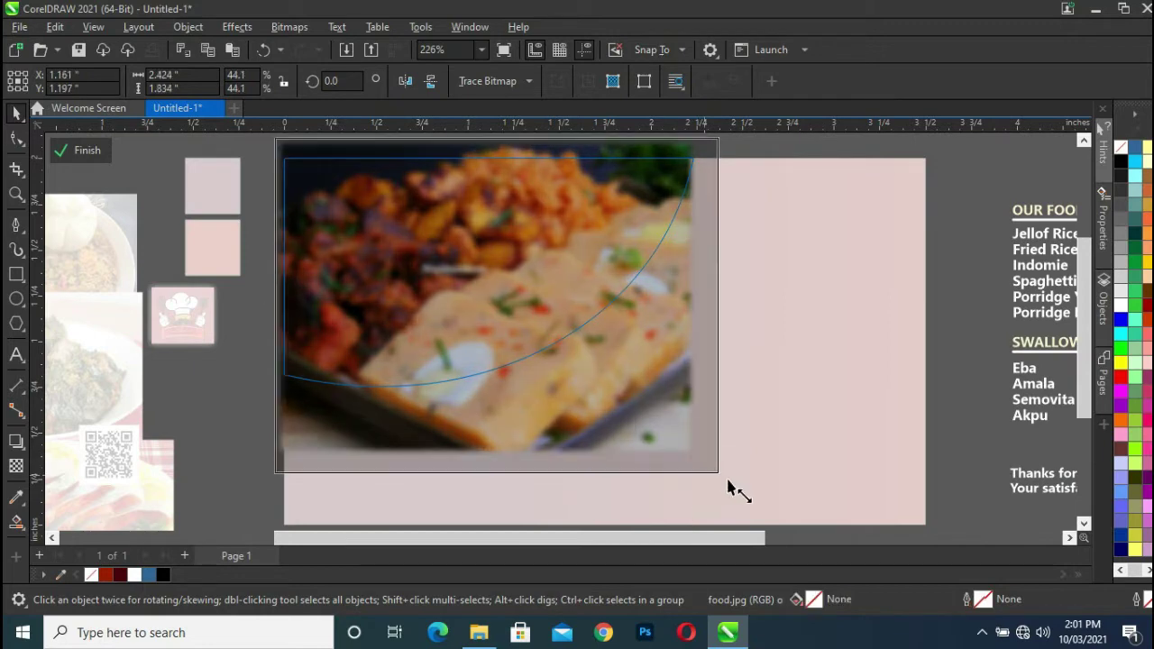
pyautogui.moveTo(658, 423); pyautogui.dragTo(661, 403)
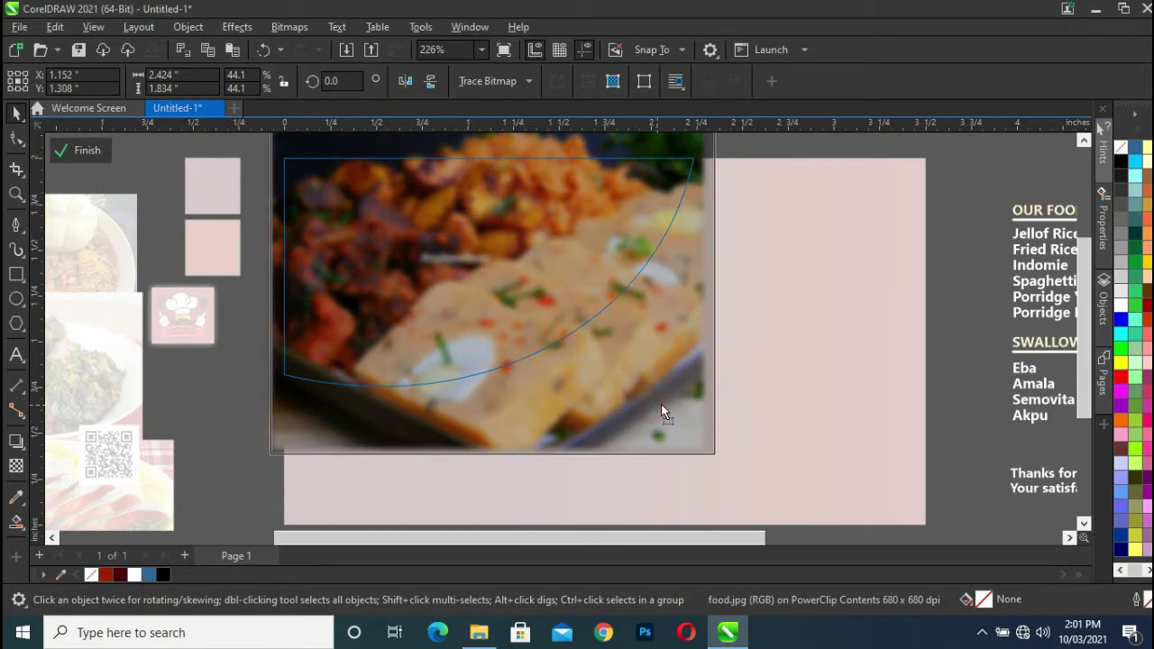
pyautogui.moveTo(582, 441); pyautogui.dragTo(575, 439)
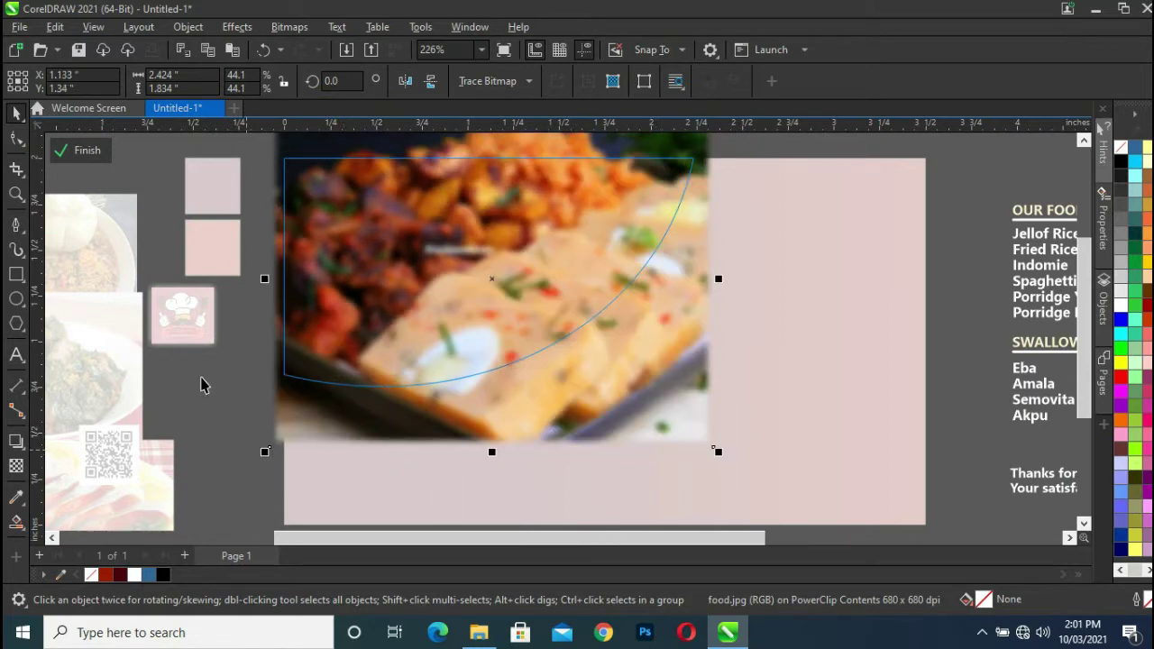
pyautogui.click(81, 152)
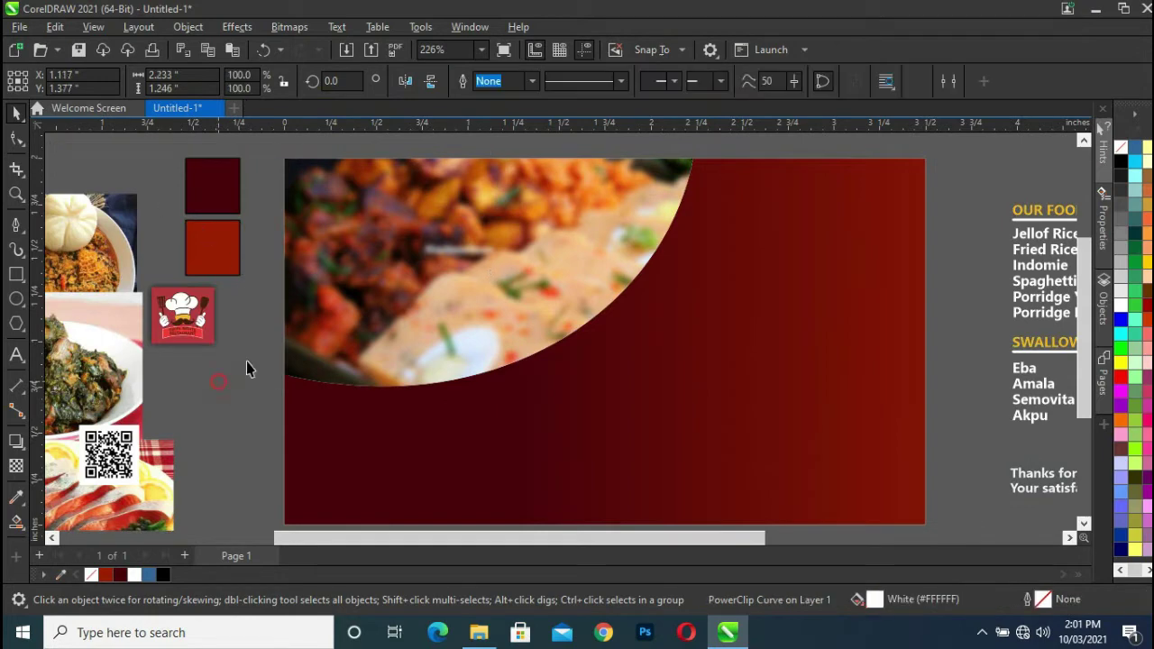
pyautogui.click(367, 309)
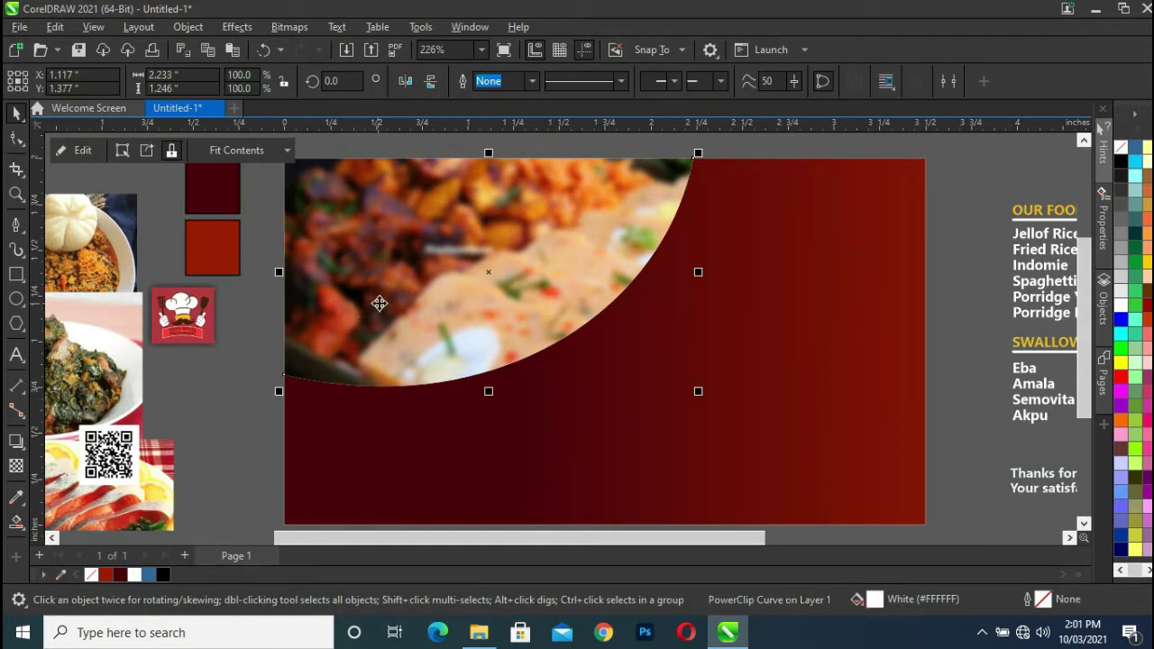
pyautogui.rightClick(415, 293)
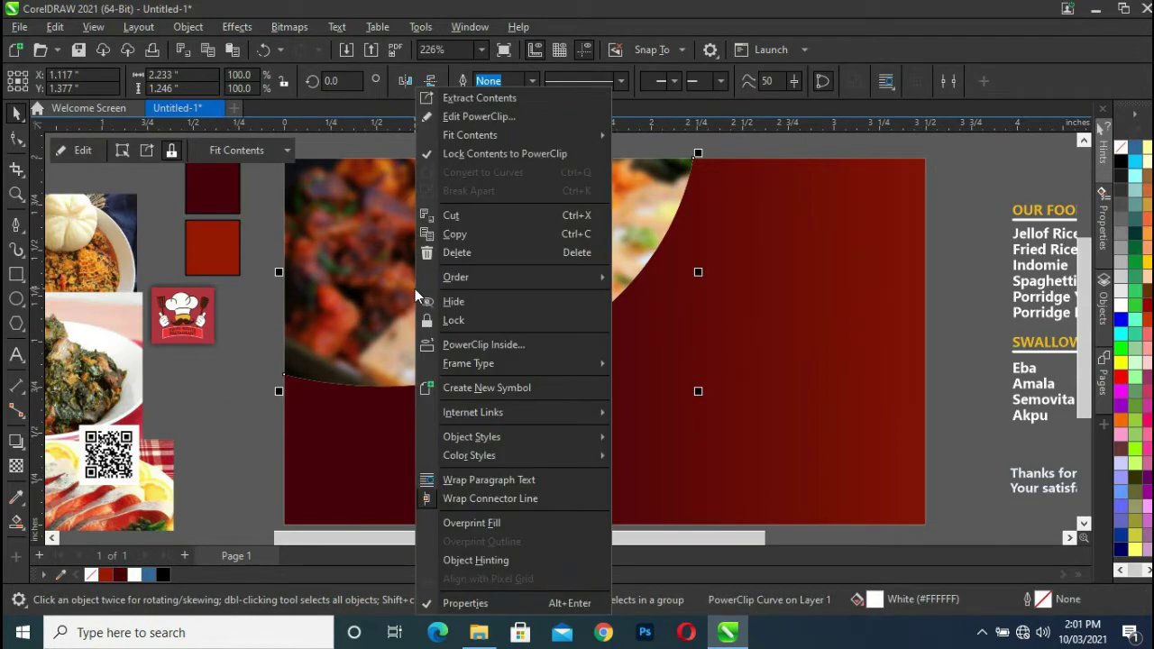
# - Copy and paste the curved photo panel, extract the photo from the copy, and move it aside
pyautogui.click(465, 234)
pyautogui.rightClick(463, 242)
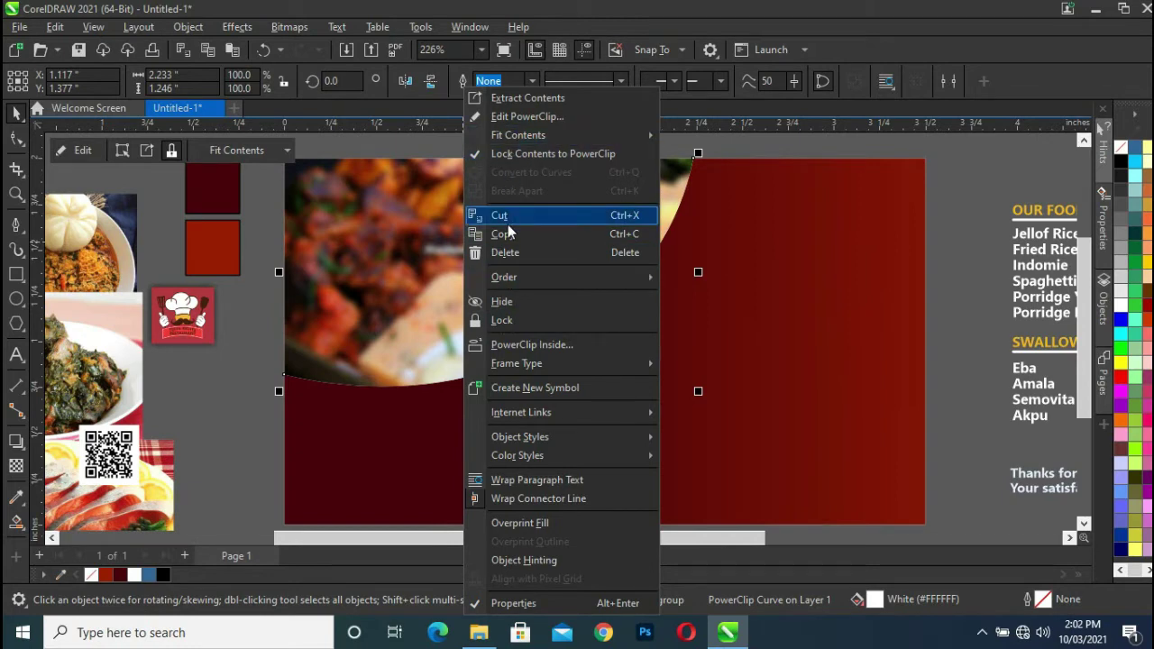
pyautogui.click(214, 406)
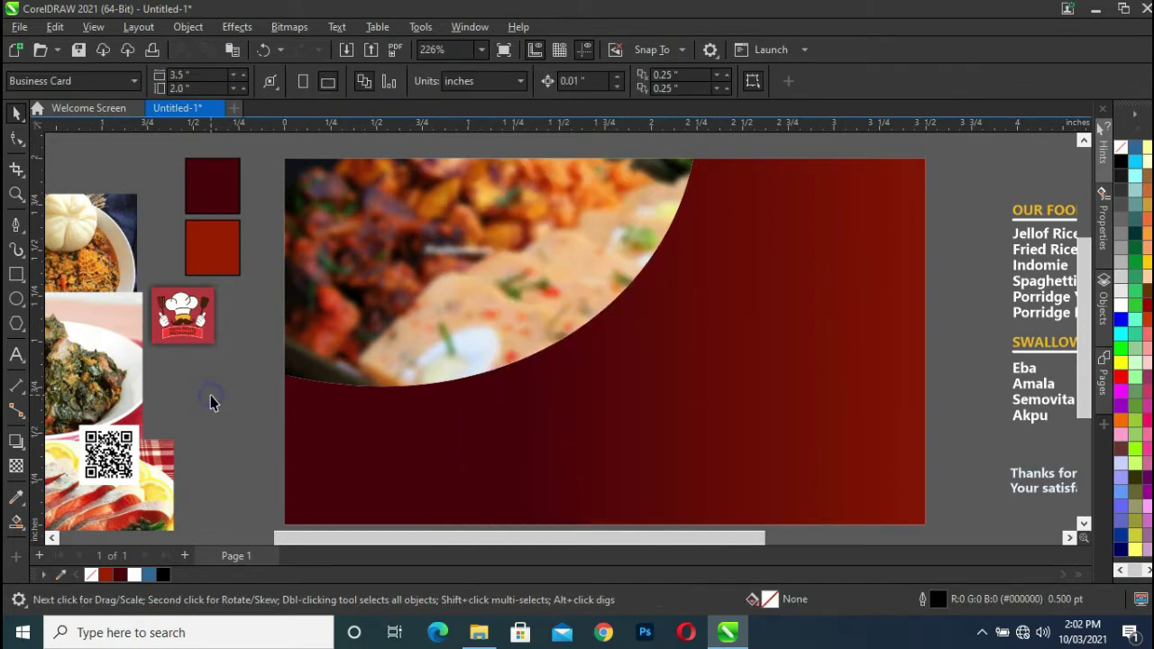
pyautogui.rightClick(214, 400)
pyautogui.click(270, 524)
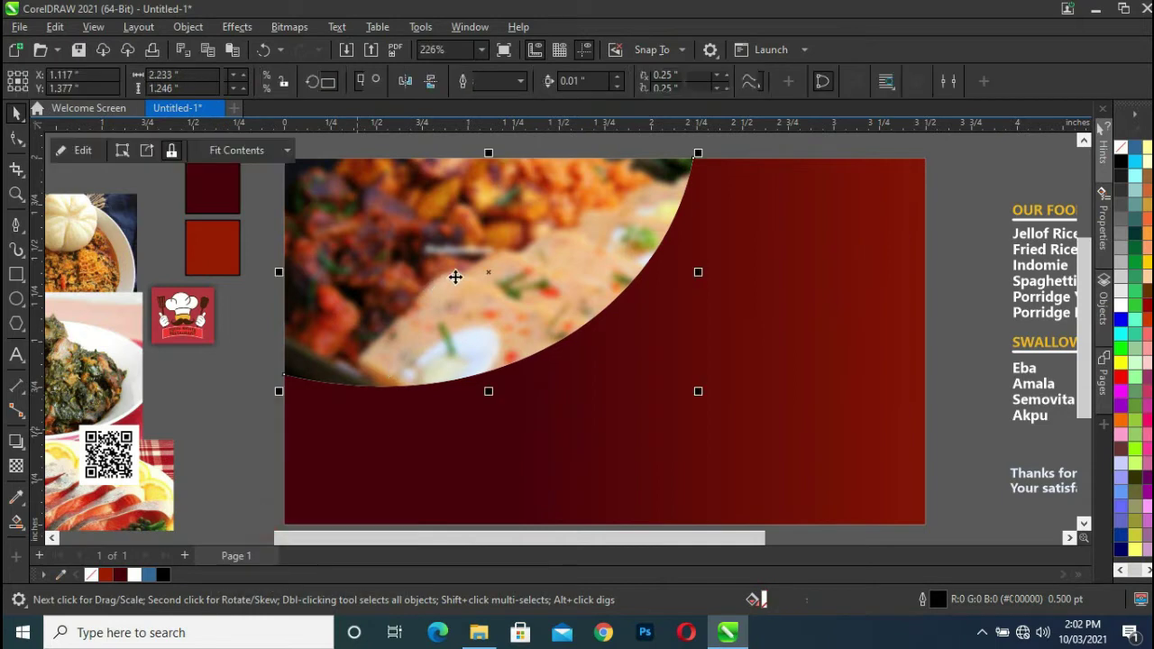
pyautogui.click(146, 150)
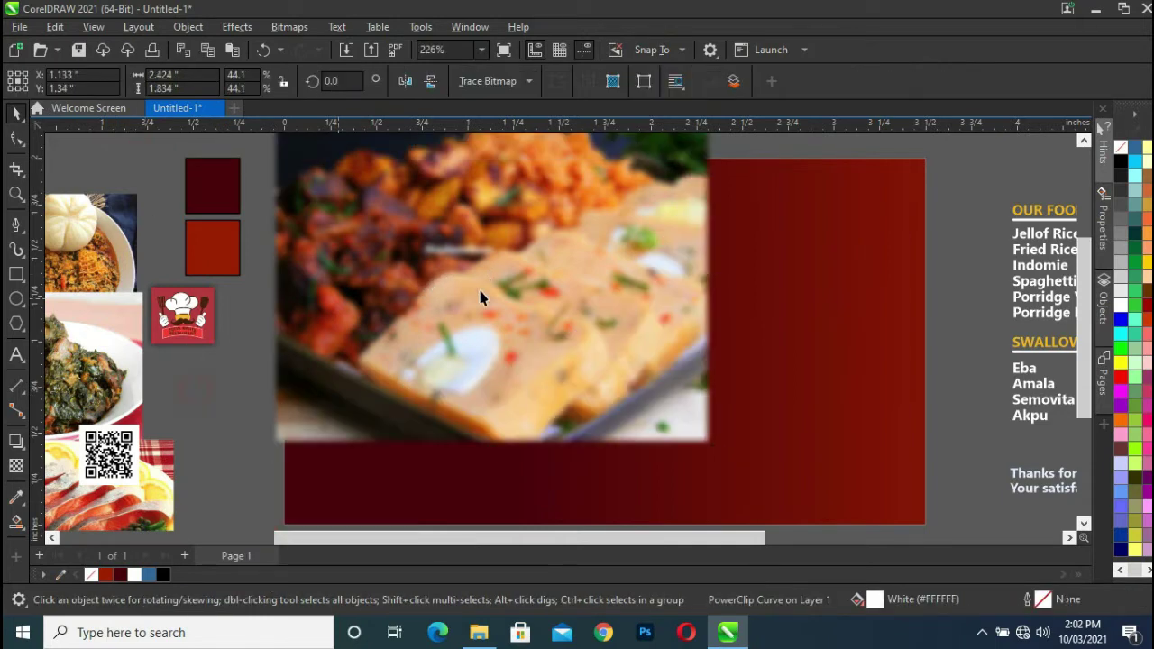
pyautogui.moveTo(484, 290)
pyautogui.mouseDown()
pyautogui.moveTo(767, 314)
pyautogui.moveTo(528, 260)
pyautogui.mouseUp()
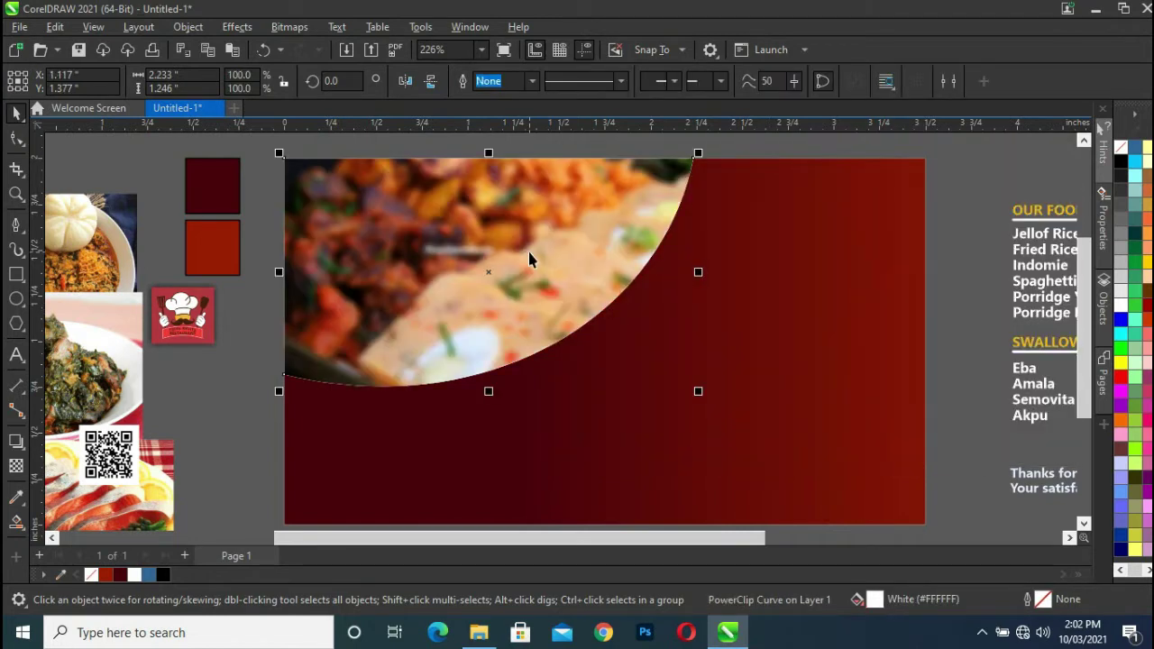
pyautogui.press('Down')
# - Nudge the plain curved shape and scale it to about 105% so a white edge frames the panel
pyautogui.press('Down')
pyautogui.press('Down')
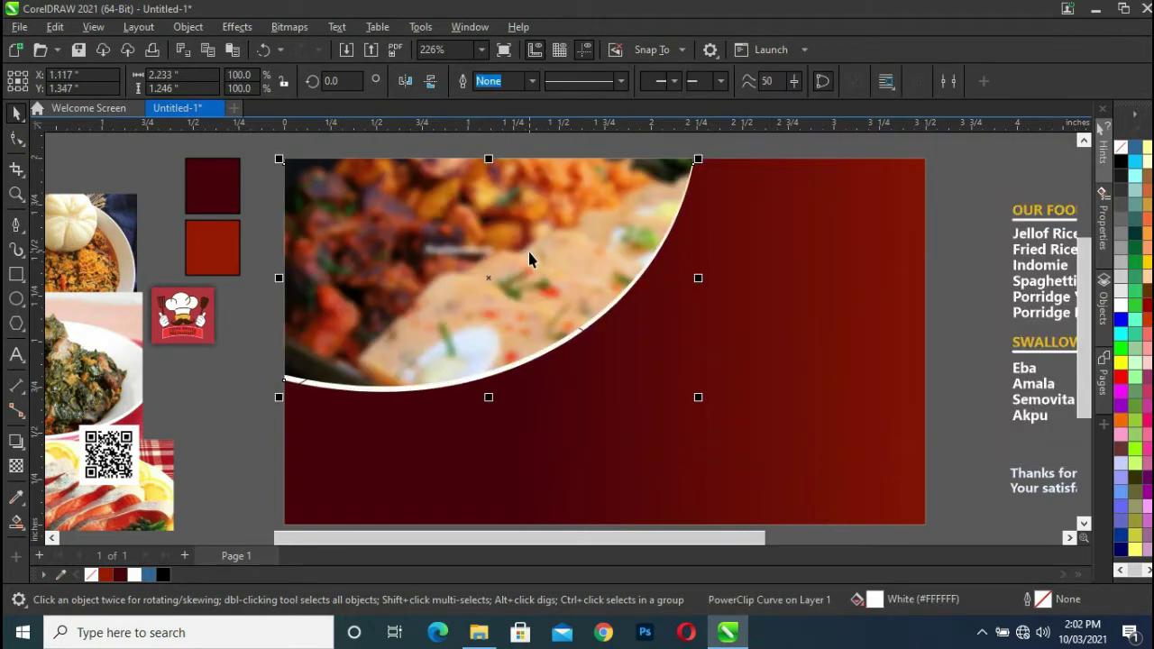
pyautogui.press('Down')
pyautogui.press('Right')
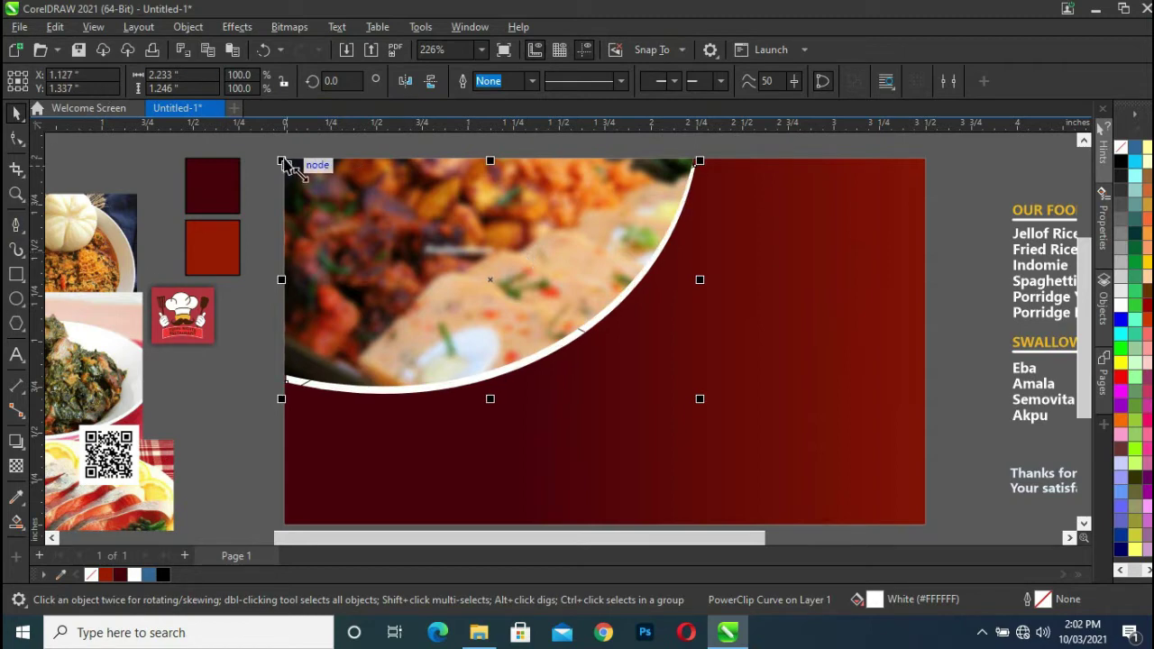
pyautogui.moveTo(283, 162); pyautogui.dragTo(285, 173)
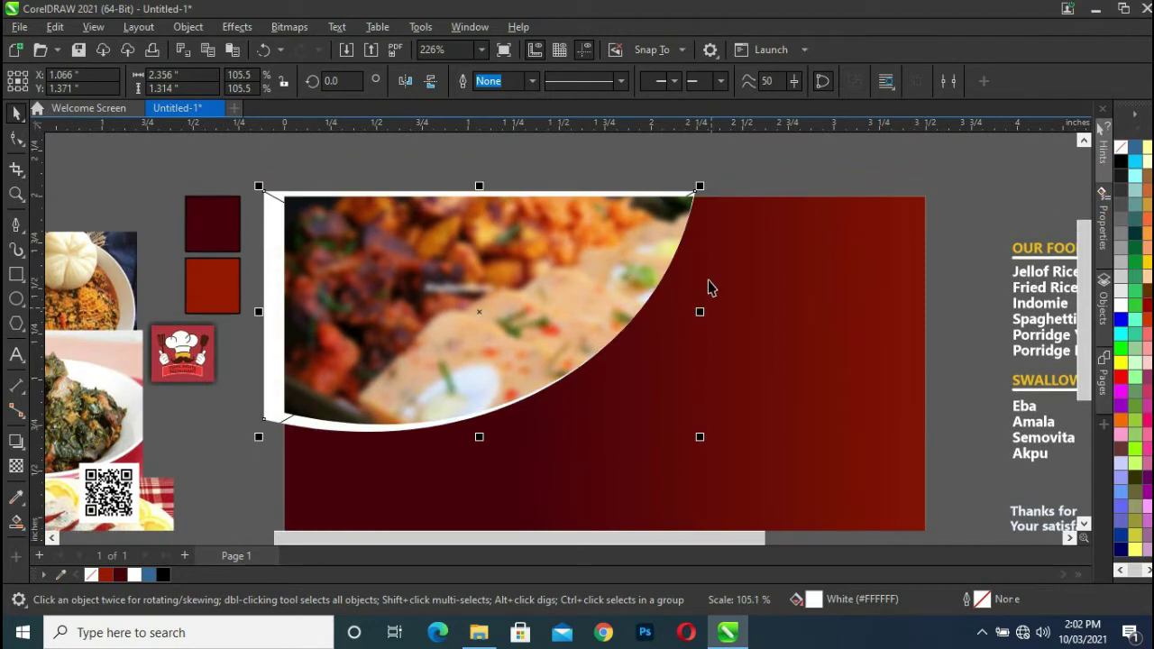
pyautogui.press('Right')
pyautogui.press('Right')
pyautogui.press('Right')
pyautogui.press('Right')
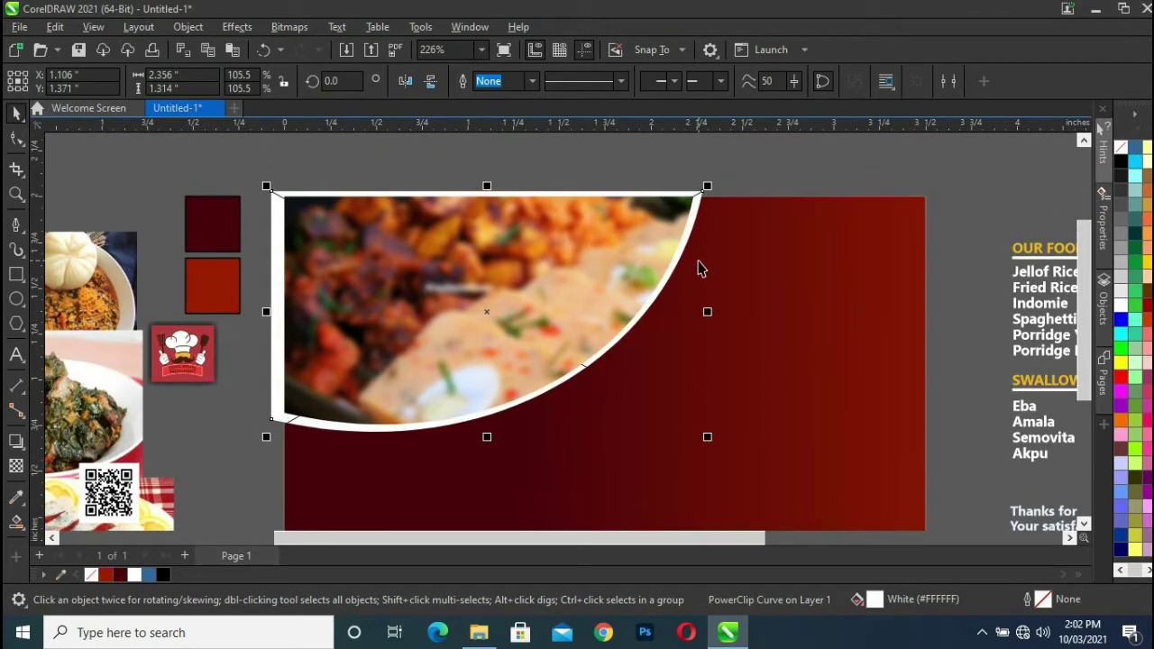
pyautogui.press('Right')
pyautogui.press('Up')
pyautogui.press('Down')
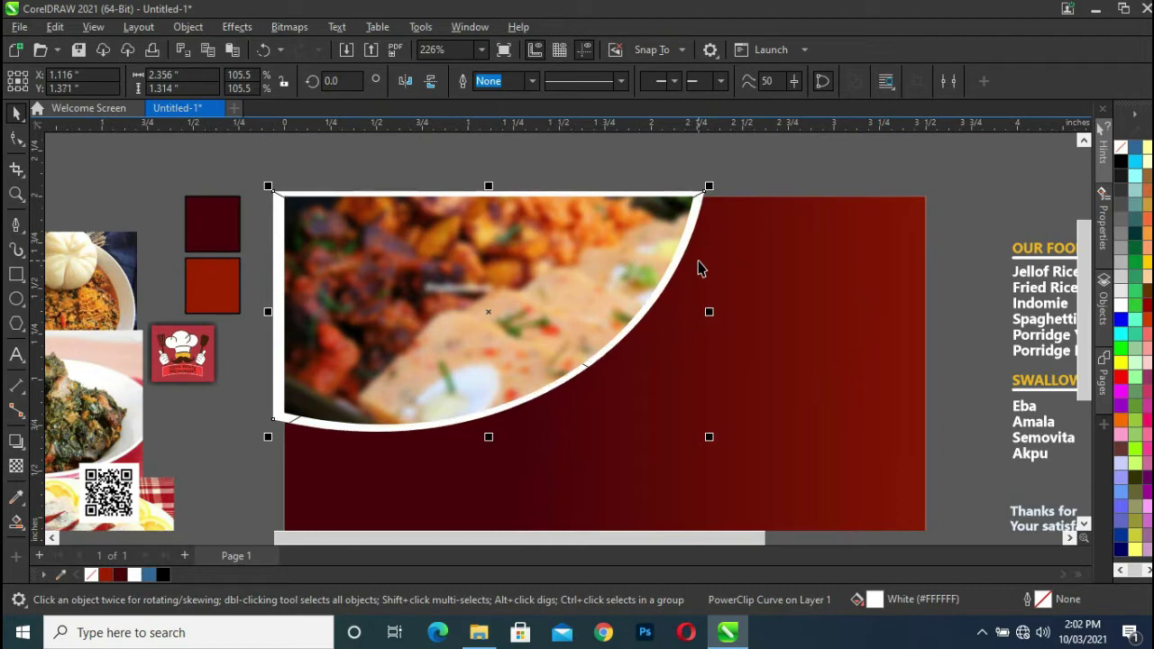
pyautogui.click(13, 141)
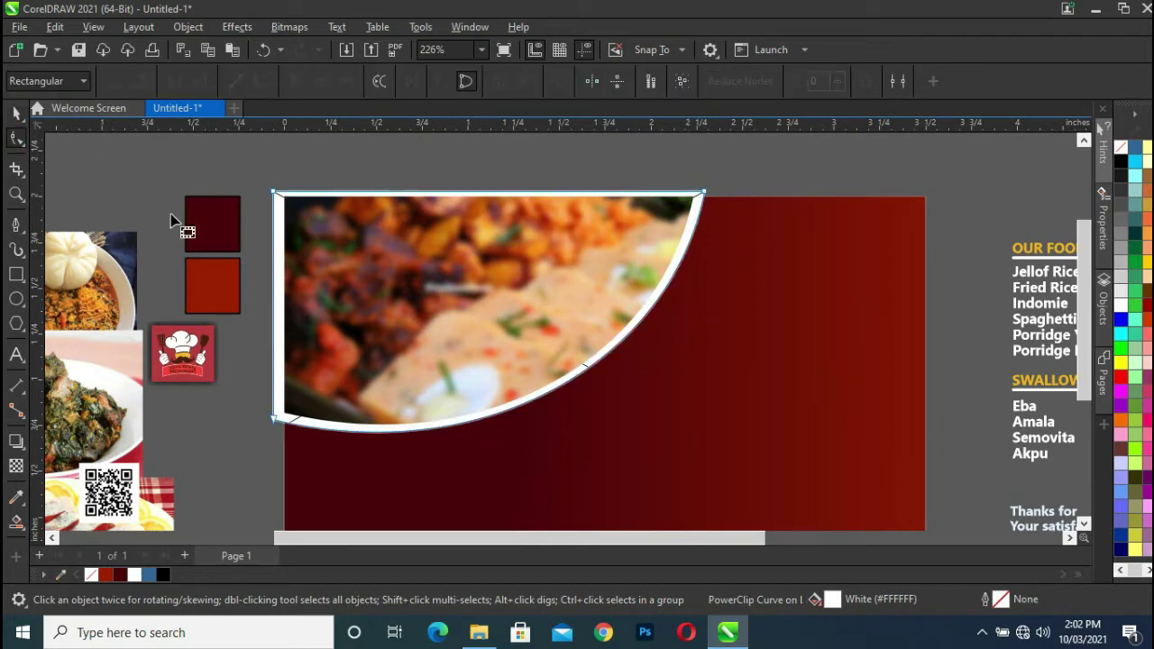
# - Adjust the white curve's bottom-left node and Bezier handles so its border follows the photo panel evenly
pyautogui.click(275, 420)
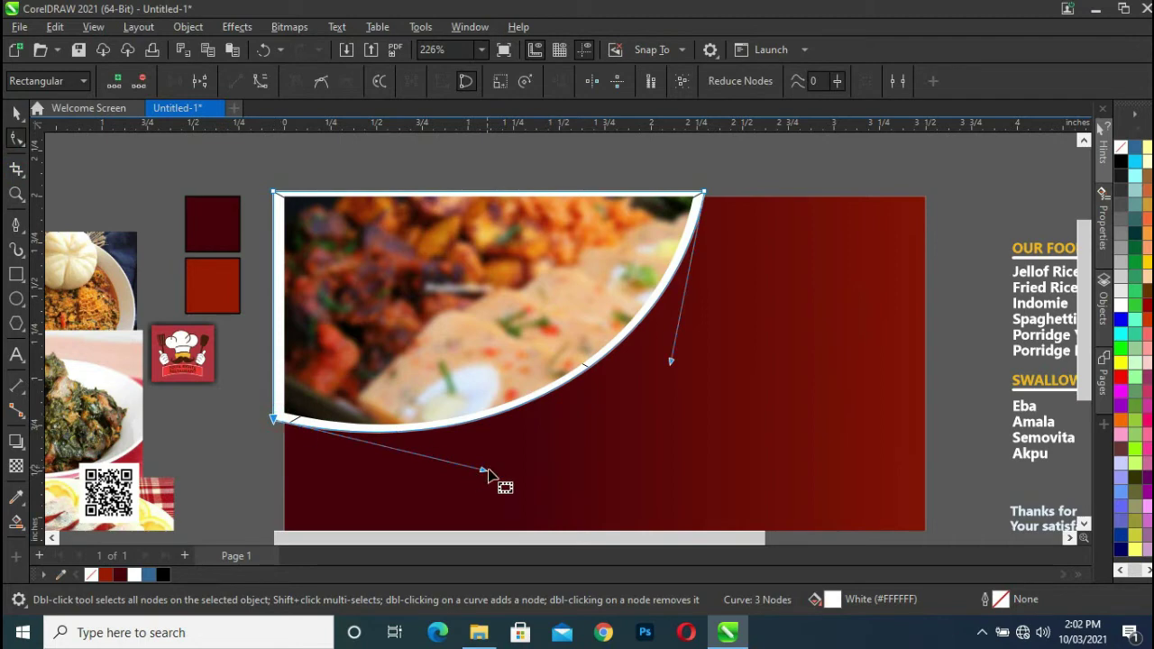
pyautogui.moveTo(483, 470); pyautogui.dragTo(506, 467)
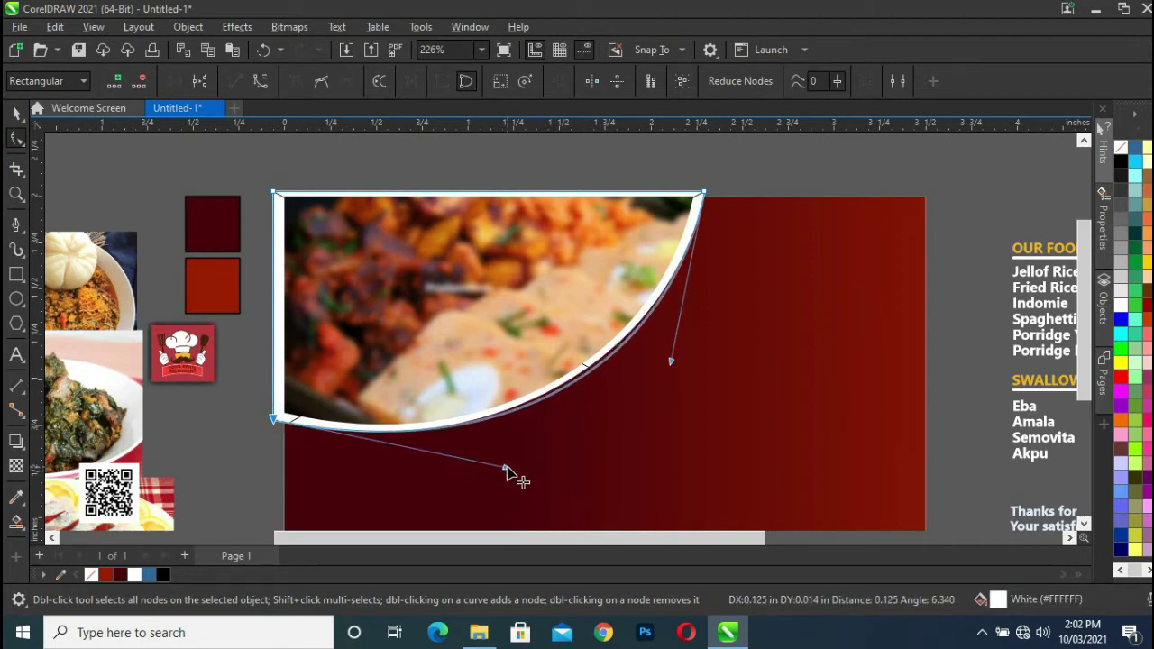
pyautogui.moveTo(671, 360); pyautogui.dragTo(666, 358)
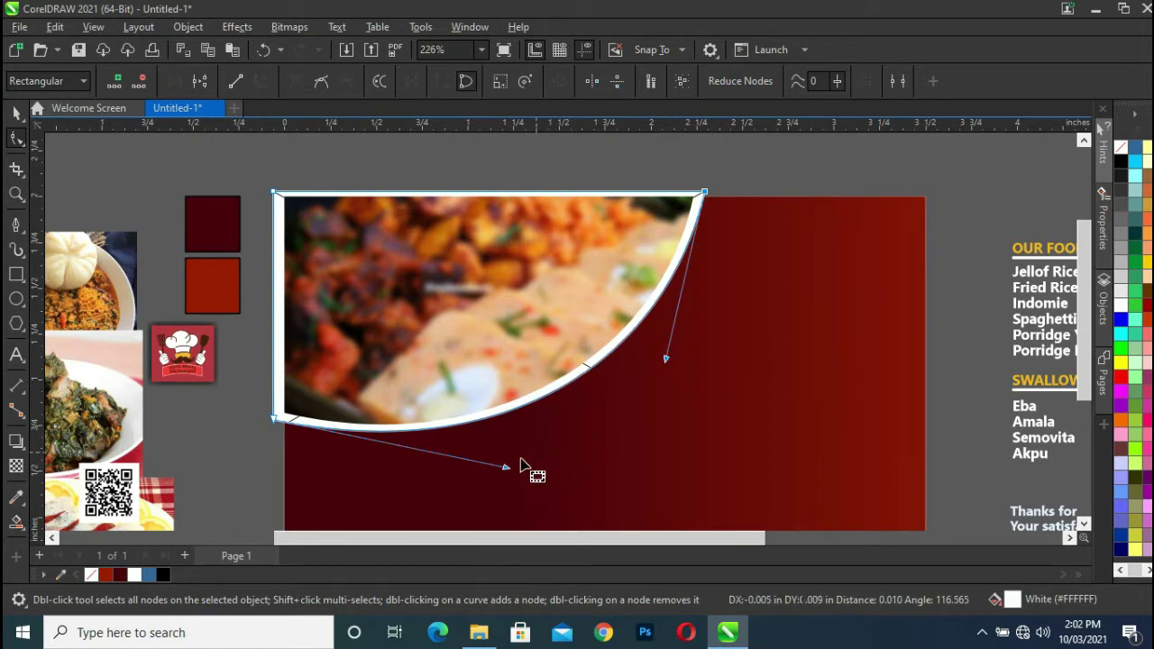
pyautogui.moveTo(510, 469); pyautogui.dragTo(507, 466)
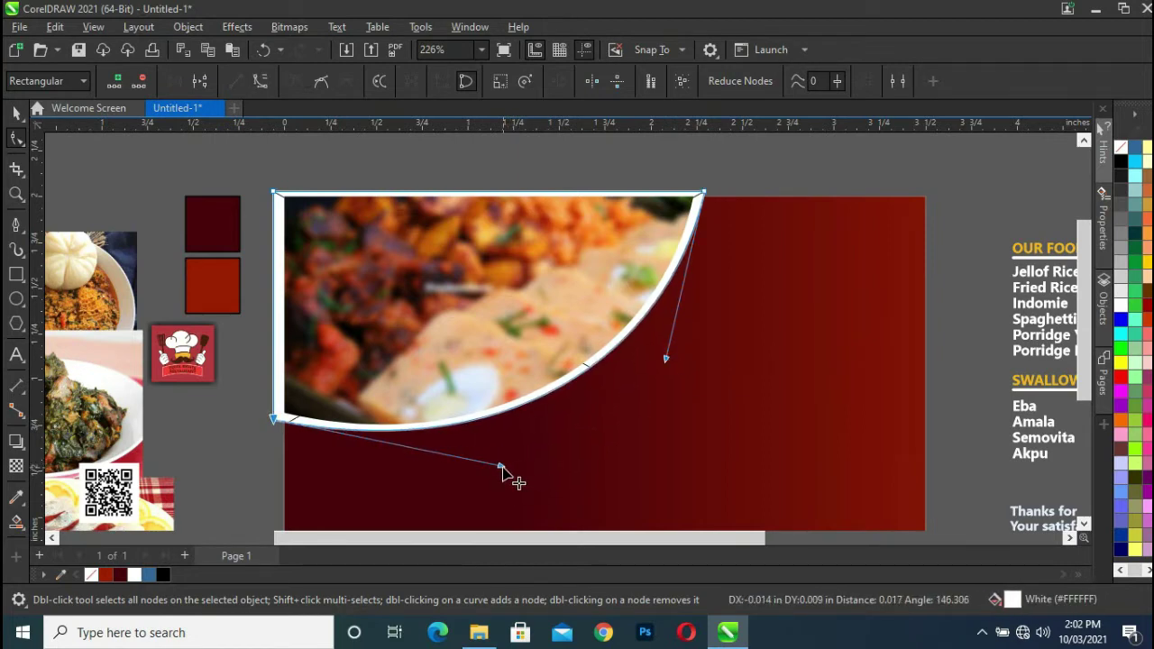
pyautogui.moveTo(508, 467); pyautogui.dragTo(495, 467)
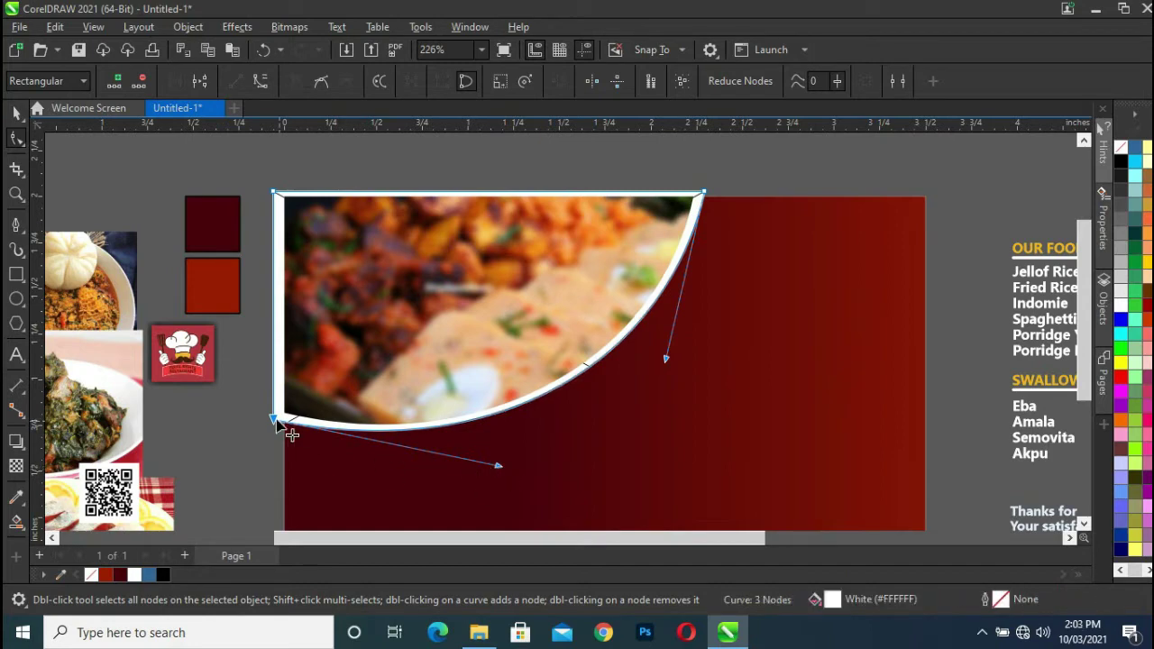
pyautogui.moveTo(275, 422); pyautogui.dragTo(273, 416)
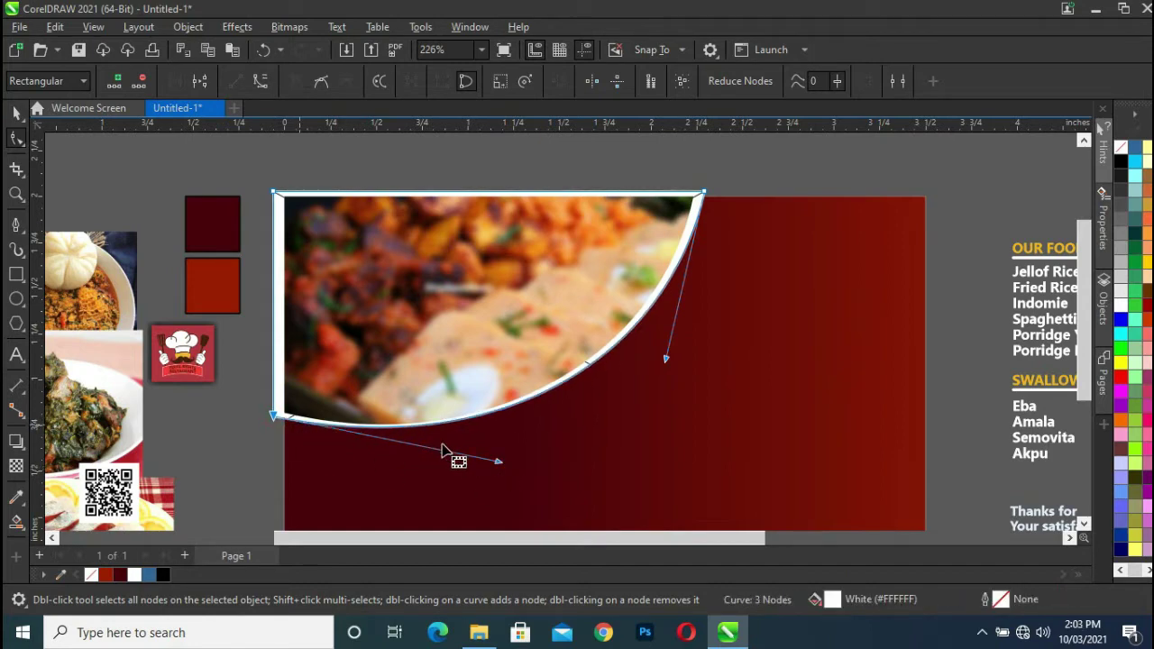
pyautogui.moveTo(498, 463); pyautogui.dragTo(506, 472)
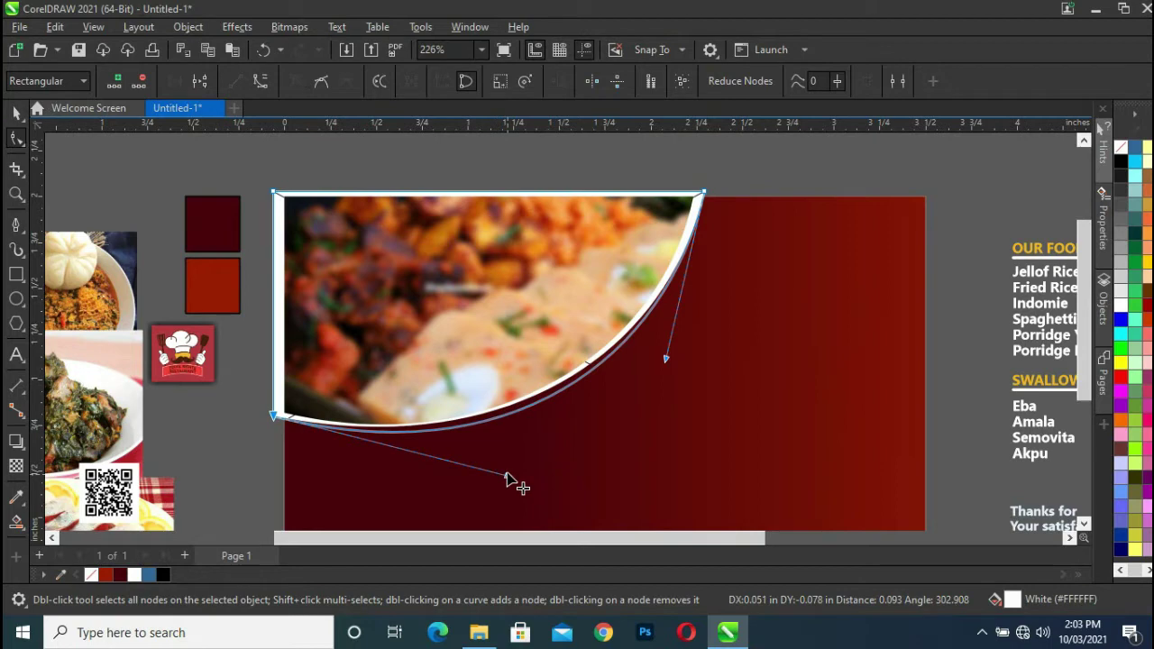
pyautogui.moveTo(506, 476); pyautogui.dragTo(504, 466)
pyautogui.moveTo(274, 417); pyautogui.dragTo(275, 424)
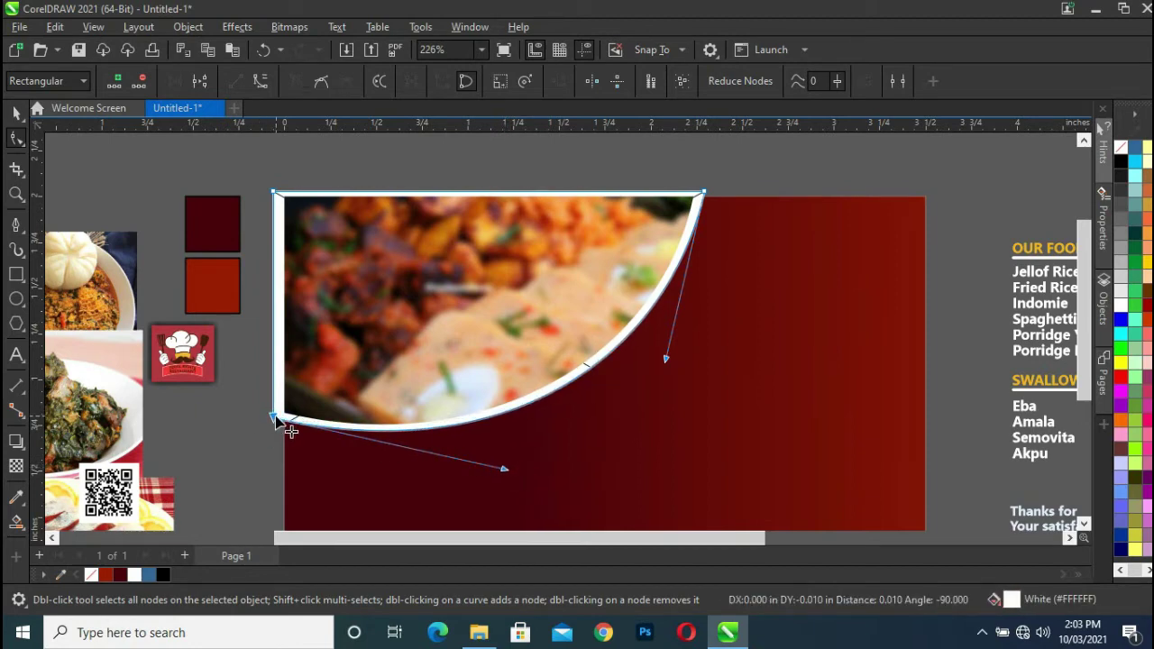
pyautogui.moveTo(505, 470); pyautogui.dragTo(508, 468)
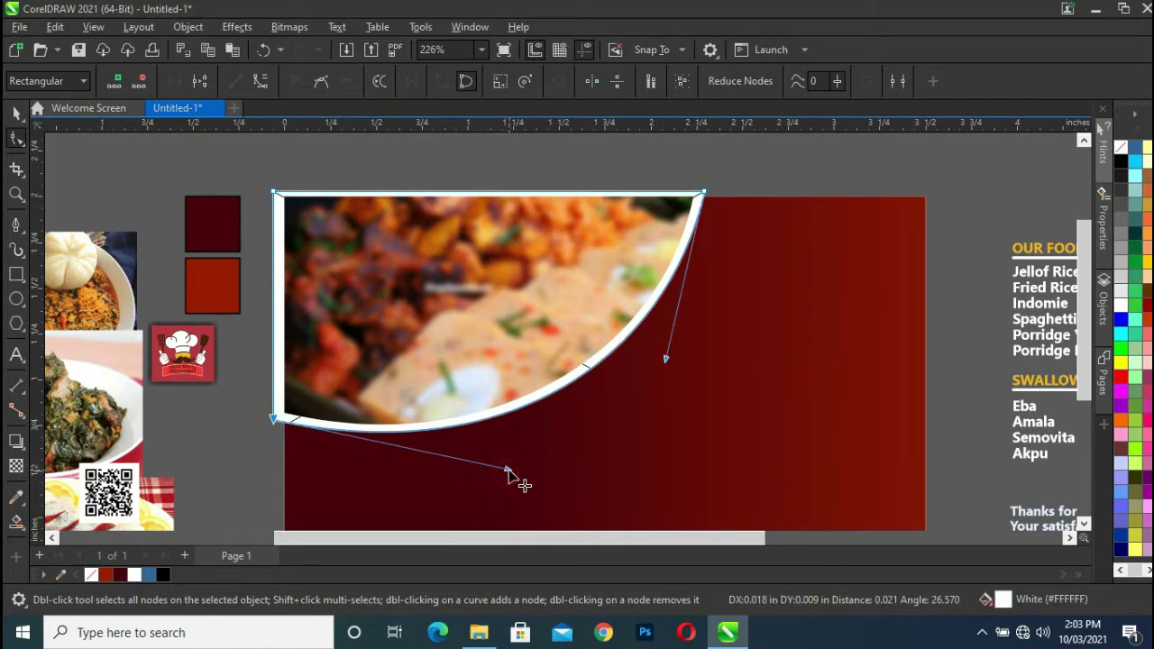
pyautogui.click(15, 113)
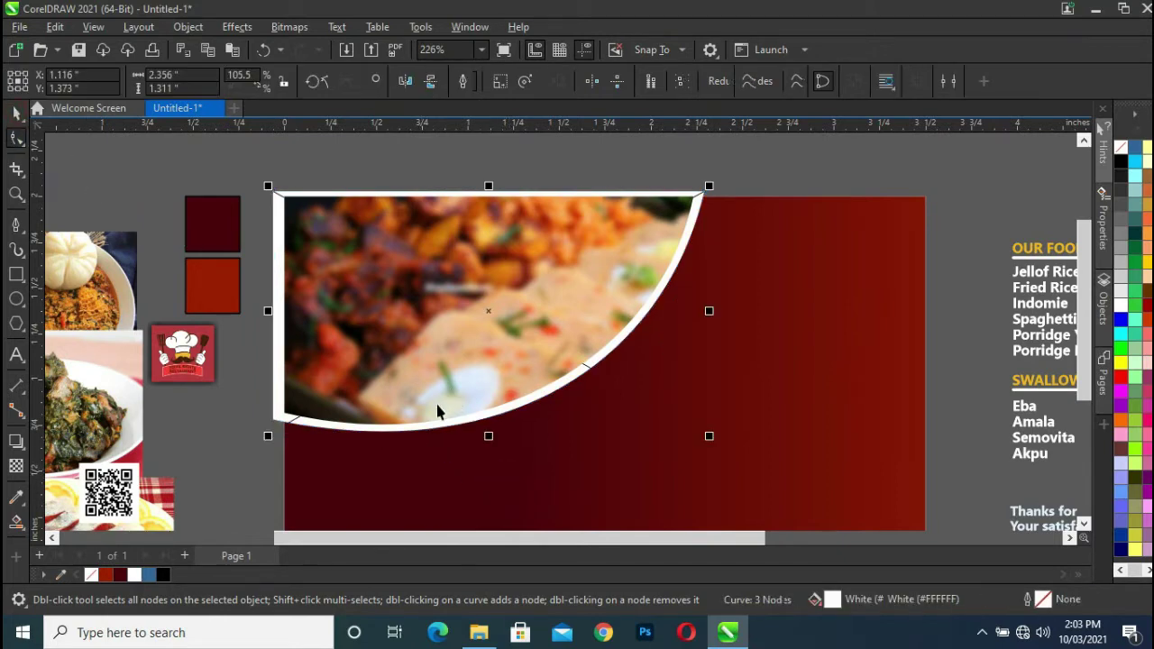
# - Remove the panel's PowerClip frame and add a drop shadow with opacity 86 and feather 10
pyautogui.rightClick(276, 389)
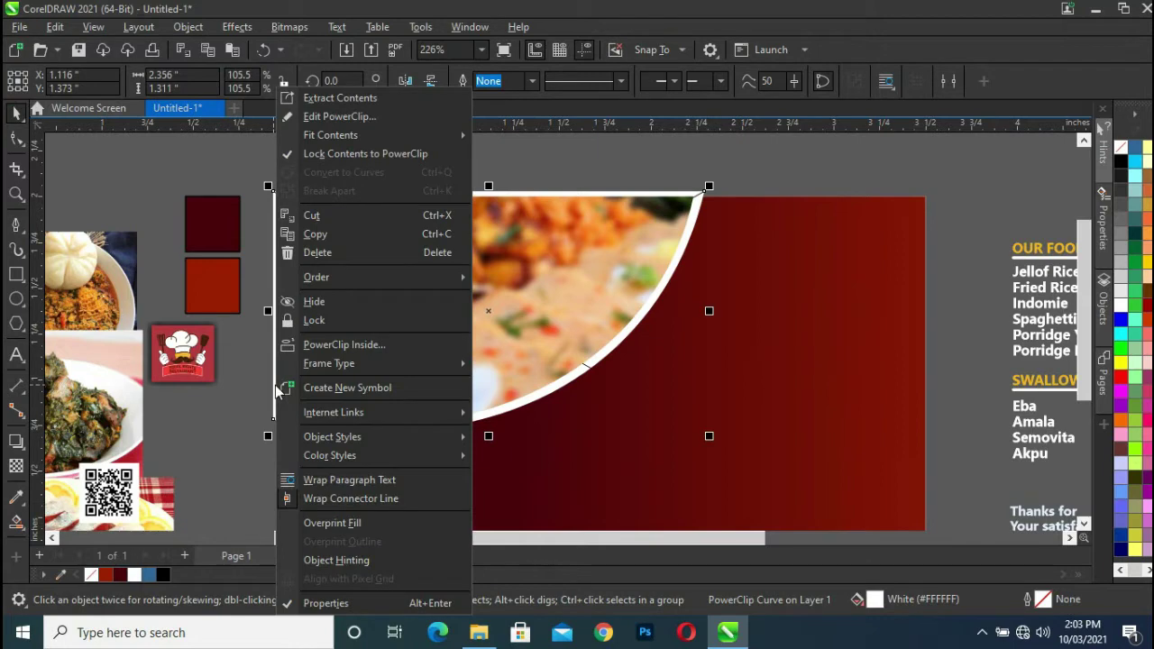
pyautogui.moveTo(329, 363)
pyautogui.click(532, 410)
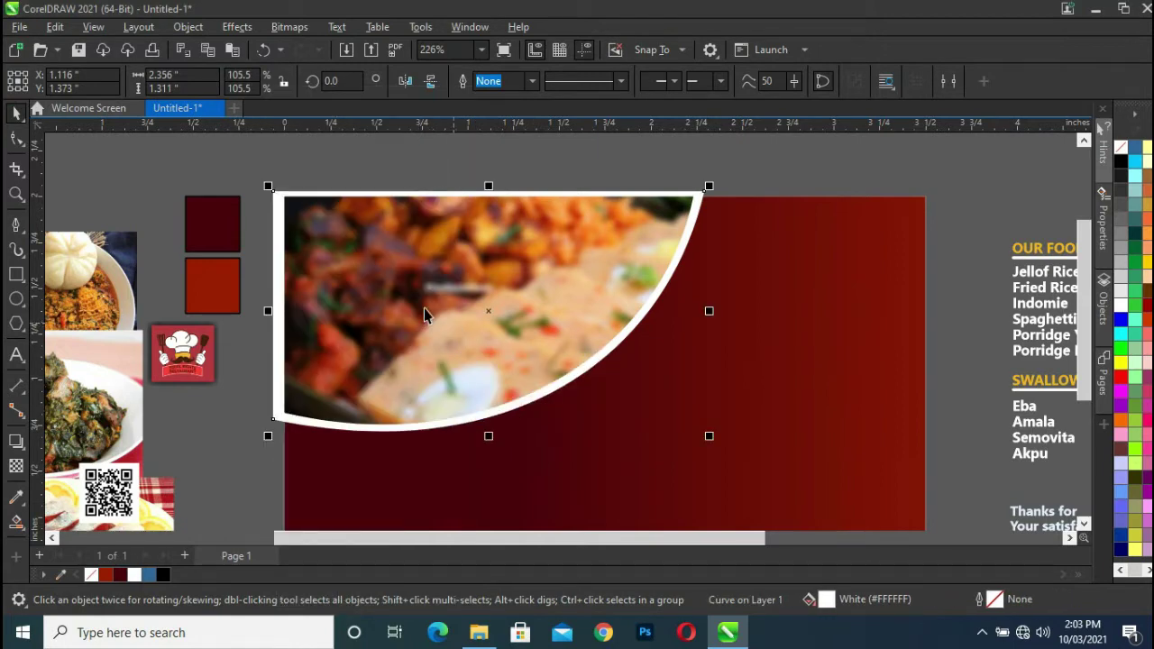
pyautogui.click(18, 523)
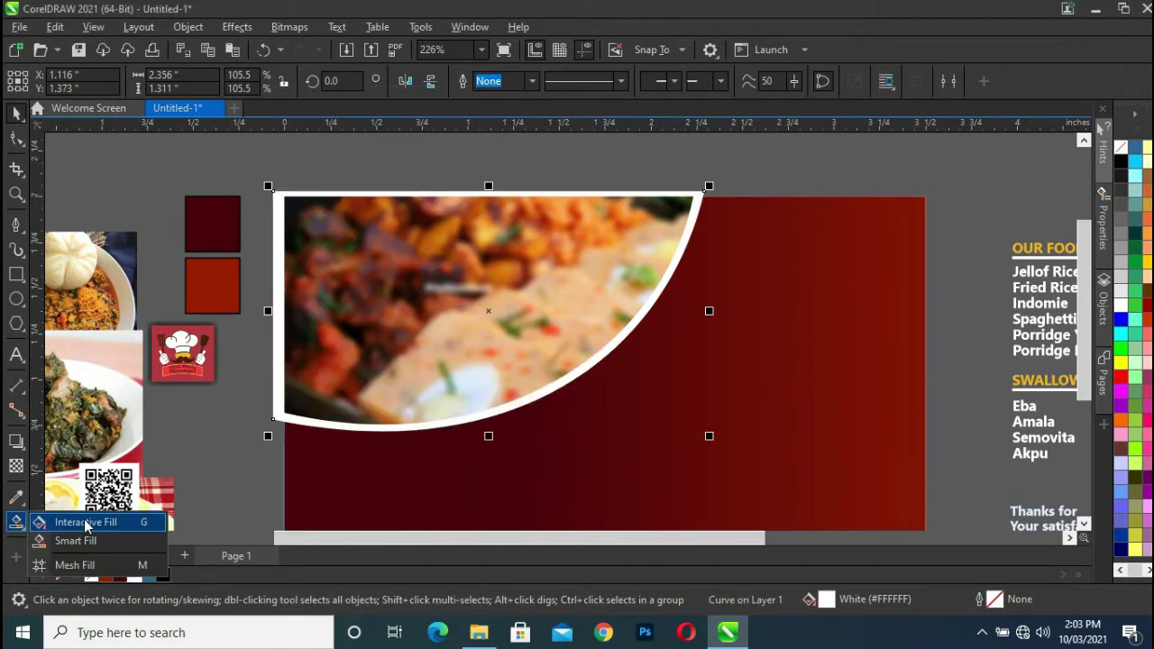
pyautogui.click(16, 441)
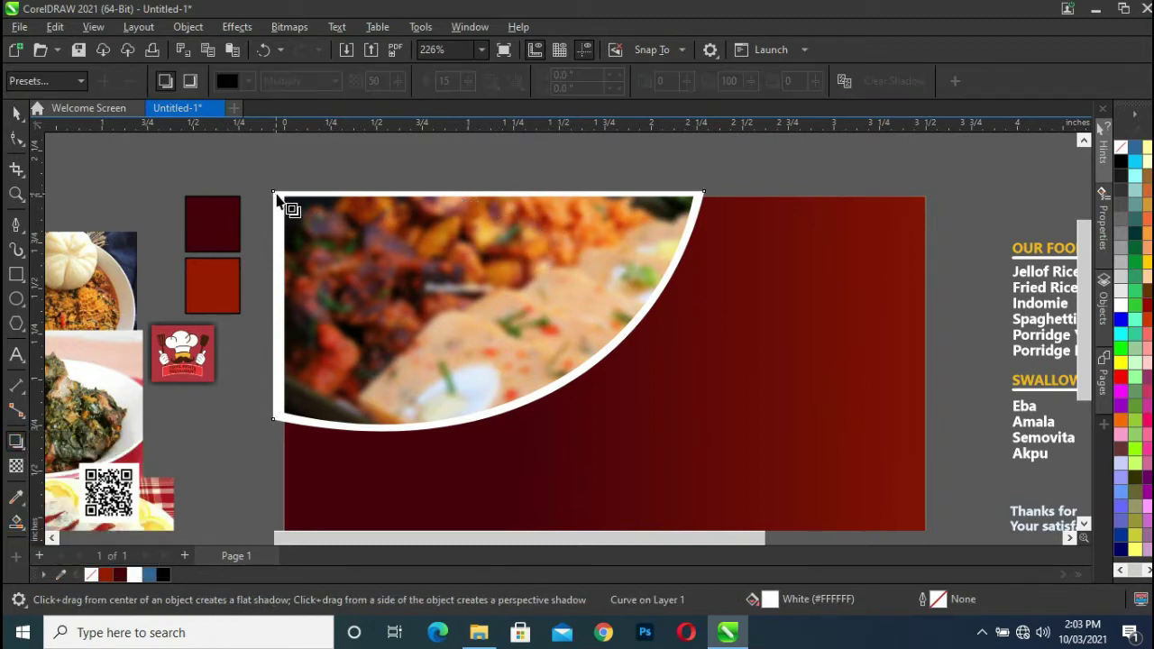
pyautogui.moveTo(488, 191); pyautogui.dragTo(491, 433)
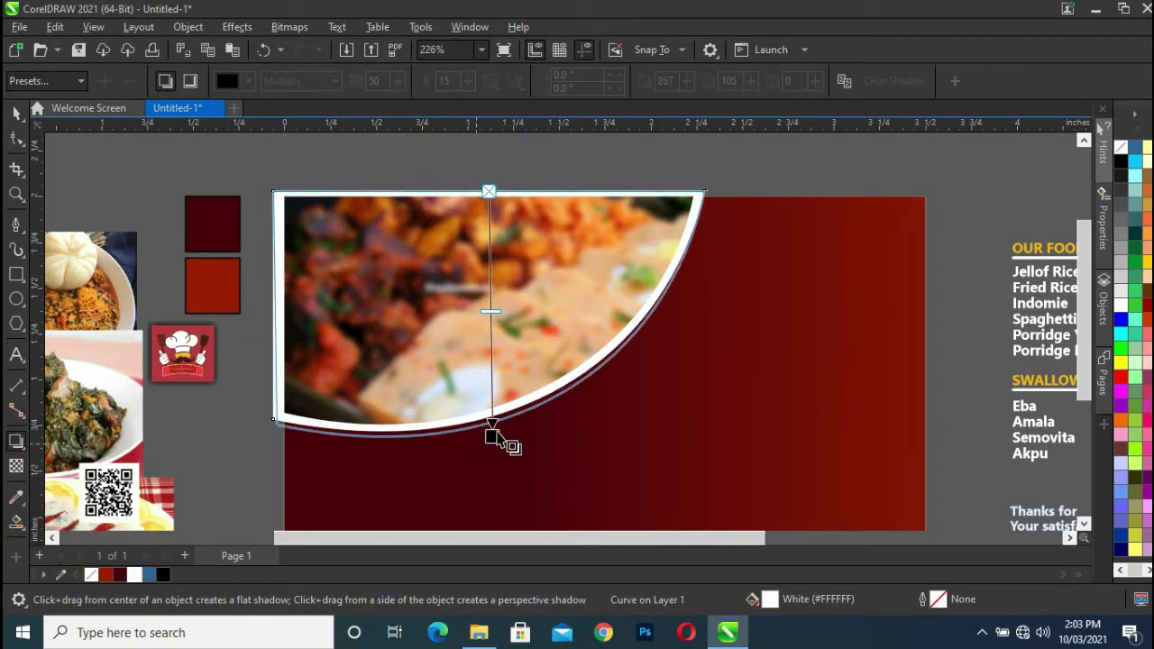
pyautogui.moveTo(495, 440); pyautogui.dragTo(494, 437)
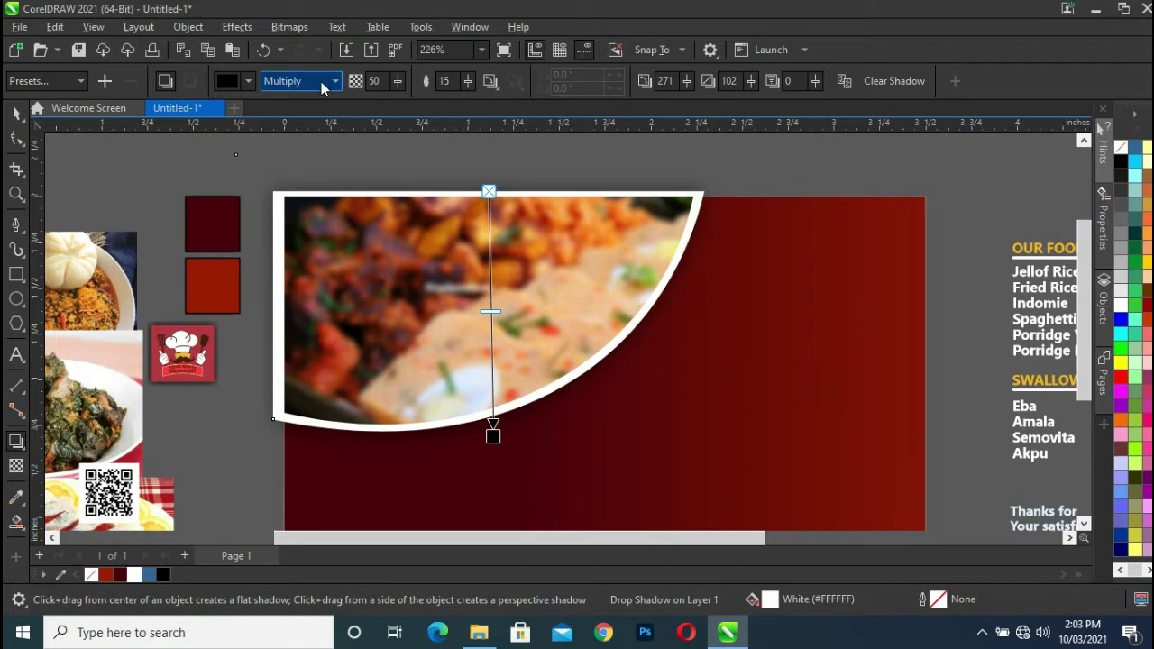
pyautogui.moveTo(398, 82)
pyautogui.mouseDown()
pyautogui.moveTo(420, 100)
pyautogui.moveTo(467, 88)
pyautogui.moveTo(413, 96)
pyautogui.mouseUp()
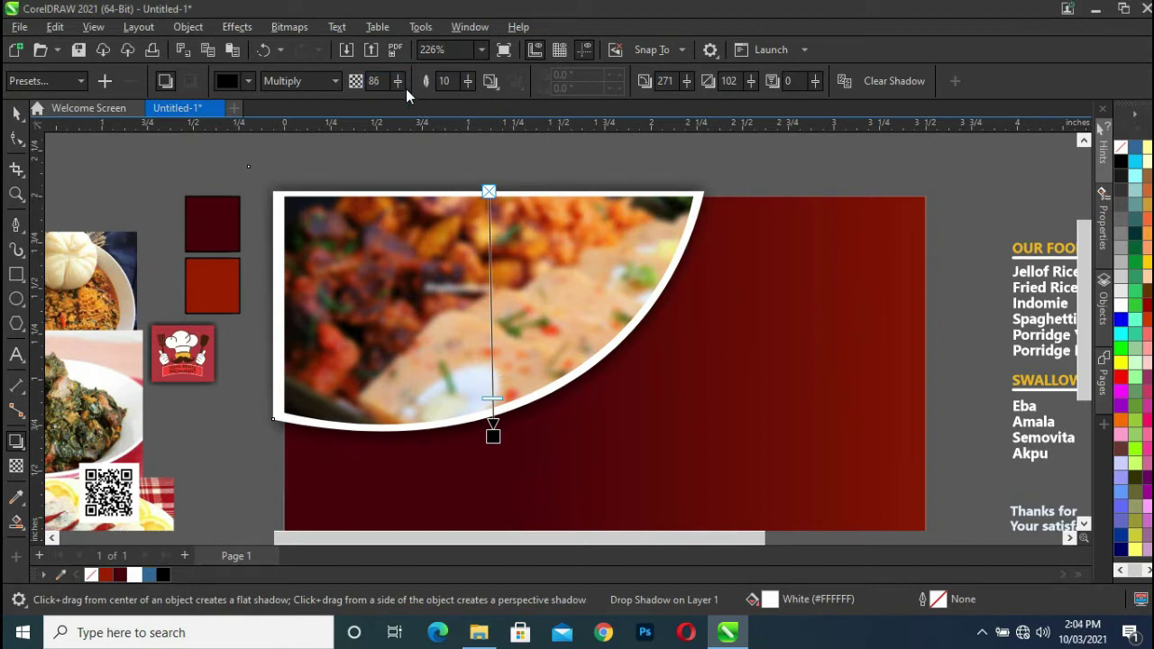
pyautogui.click(15, 113)
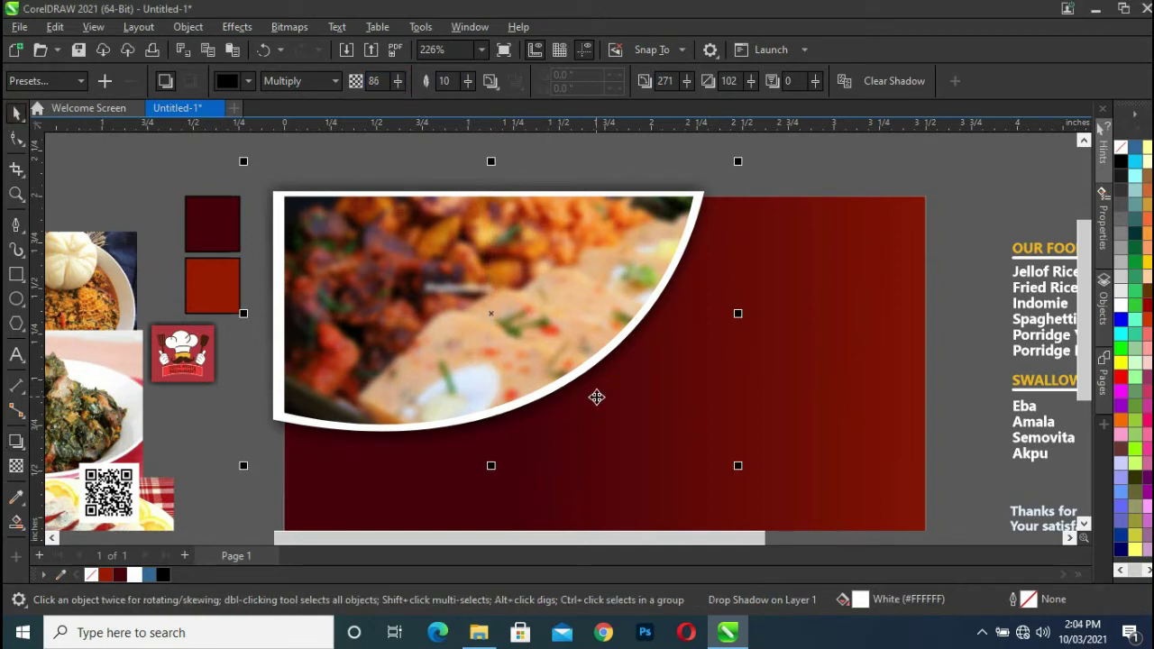
pyautogui.moveTo(216, 151); pyautogui.dragTo(783, 486)
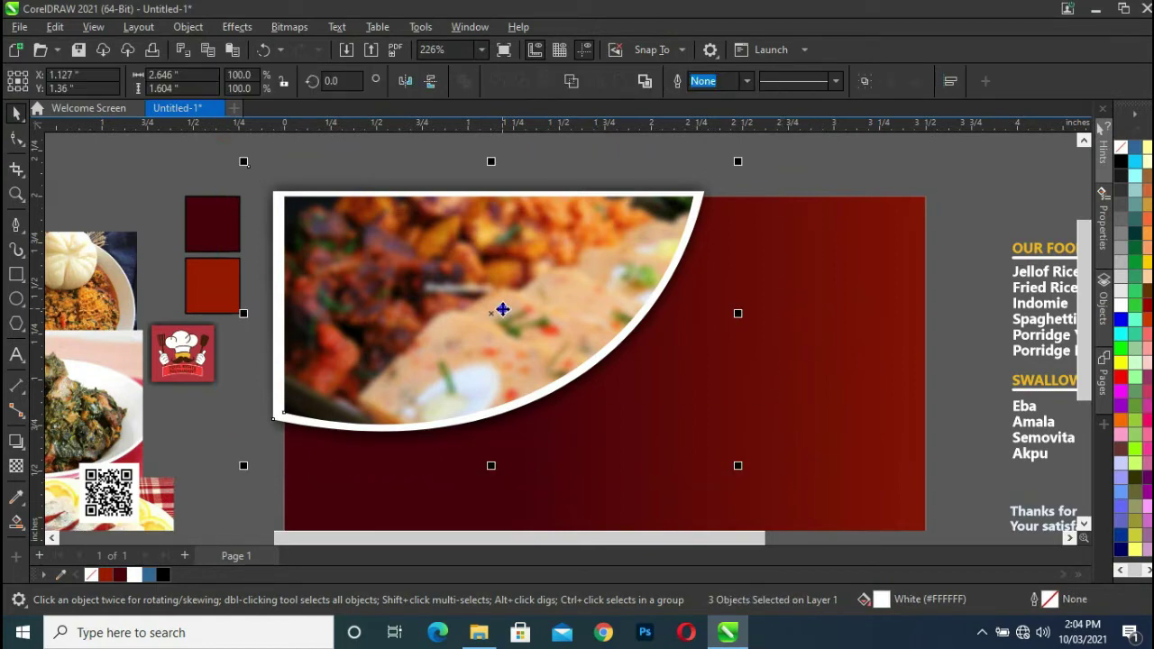
# - PowerClip the curved photo panel inside the maroon card rectangle
pyautogui.rightClick(502, 310)
pyautogui.click(572, 364)
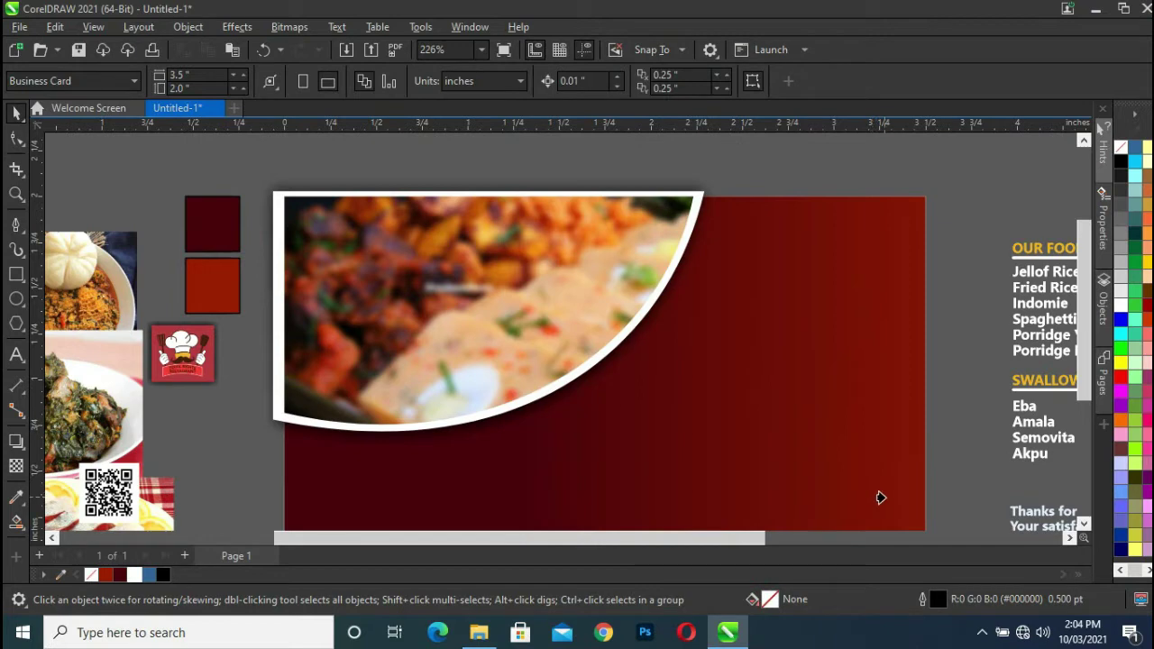
pyautogui.click(900, 506)
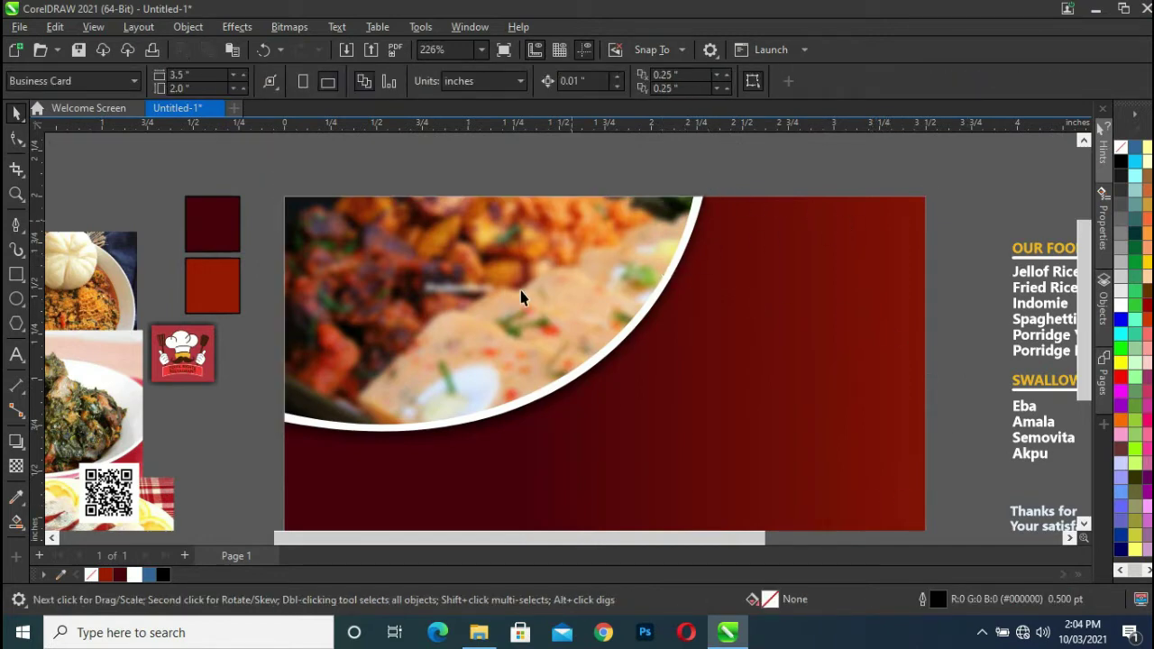
pyautogui.scroll(-1, 1085, 316)
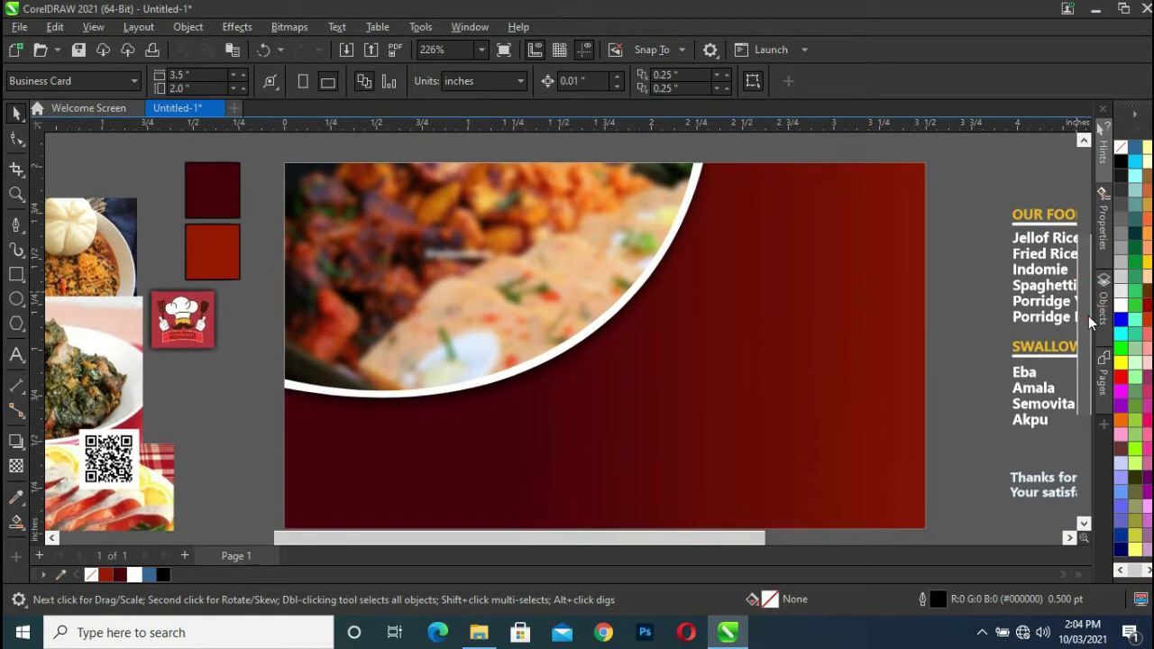
pyautogui.click(923, 196)
pyautogui.click(979, 199)
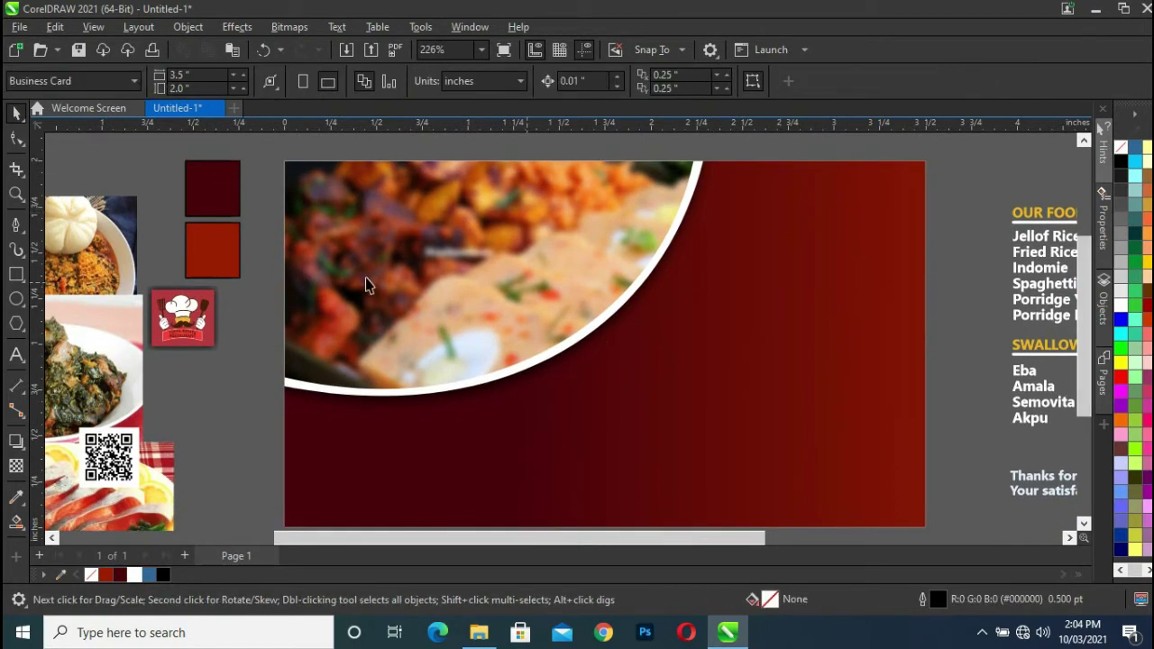
# - Move the chef logo to the card's top-right corner and enlarge it
pyautogui.moveTo(190, 311); pyautogui.dragTo(819, 213)
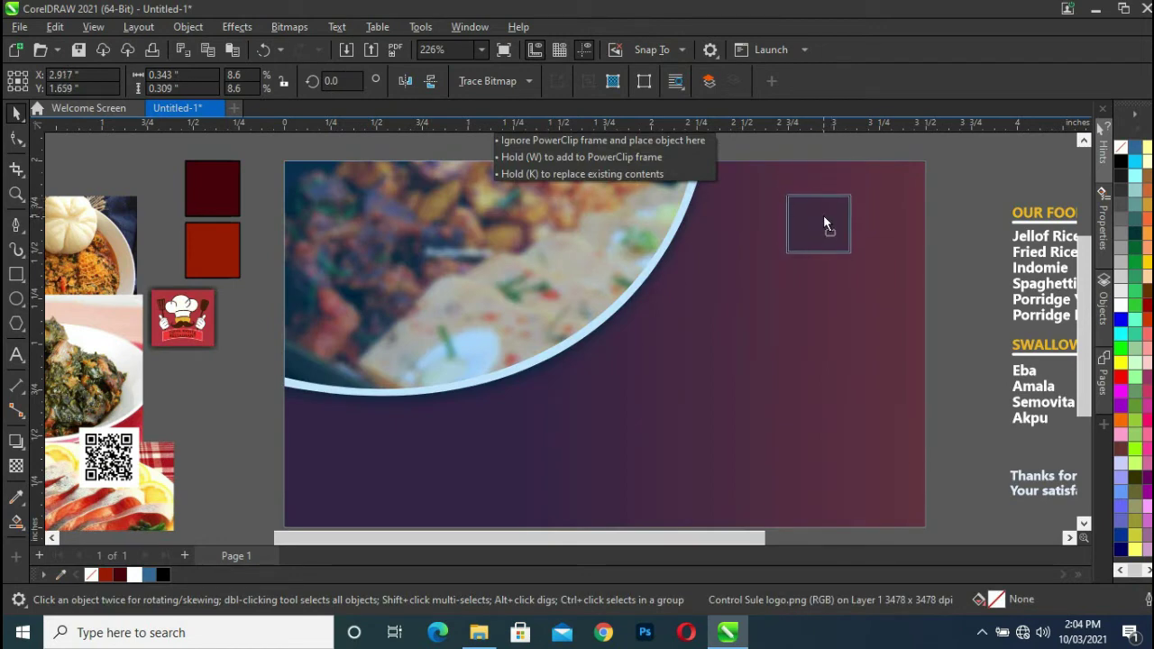
pyautogui.moveTo(819, 213); pyautogui.dragTo(823, 214)
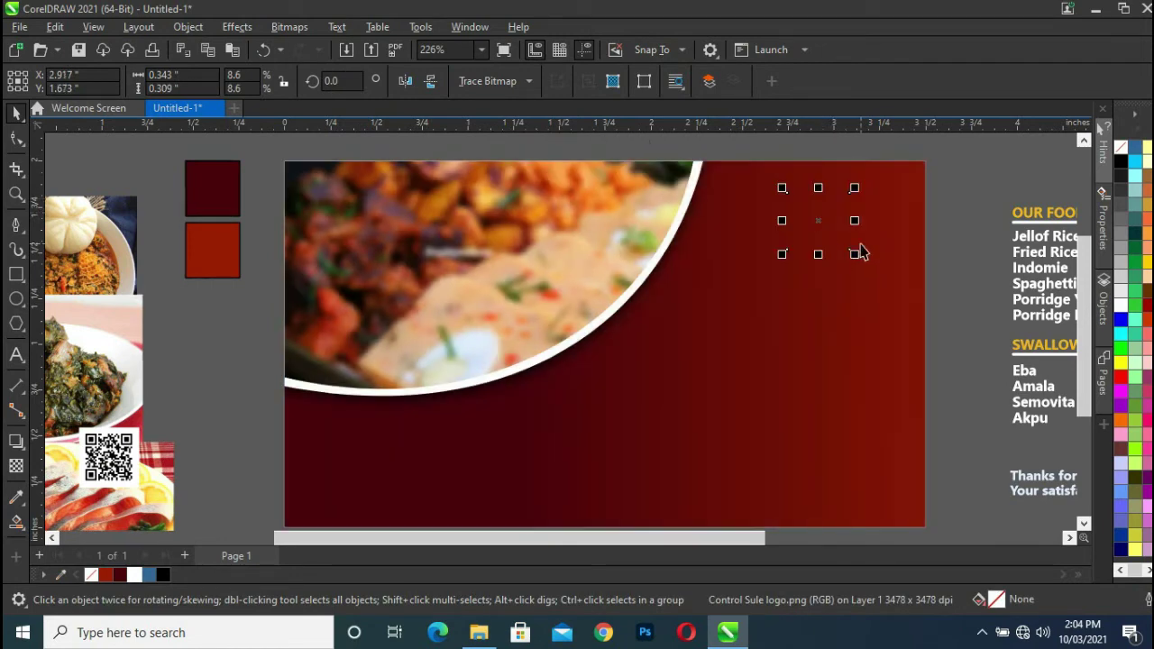
pyautogui.click(859, 252)
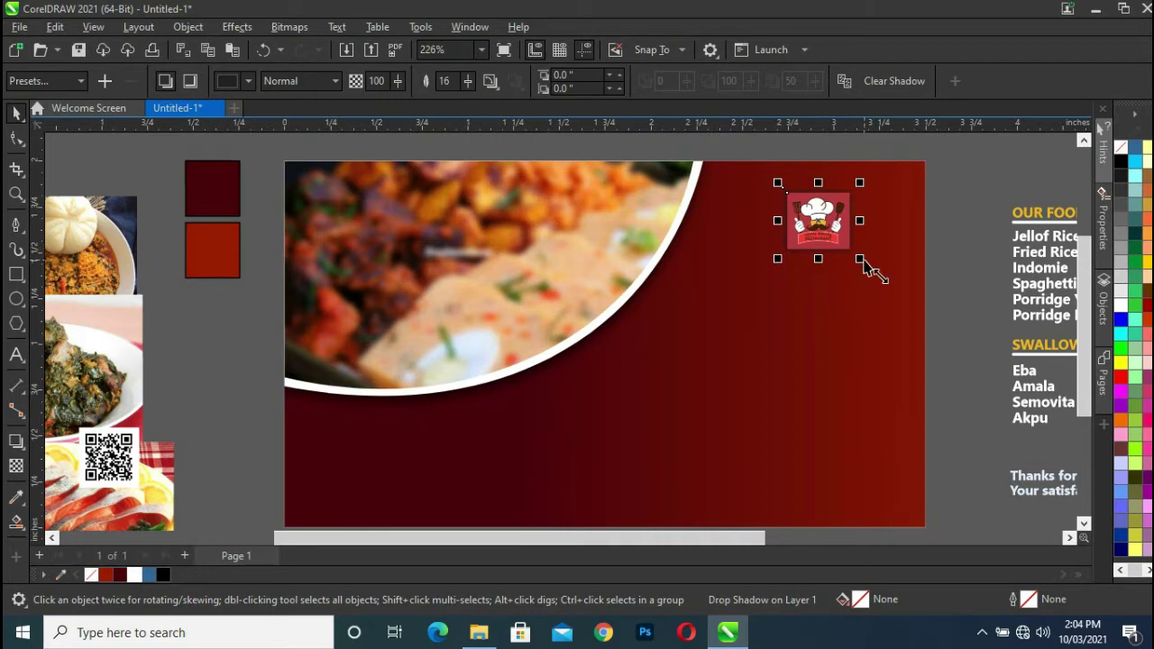
pyautogui.moveTo(861, 260); pyautogui.dragTo(881, 276)
pyautogui.moveTo(850, 233); pyautogui.dragTo(833, 237)
pyautogui.click(889, 224)
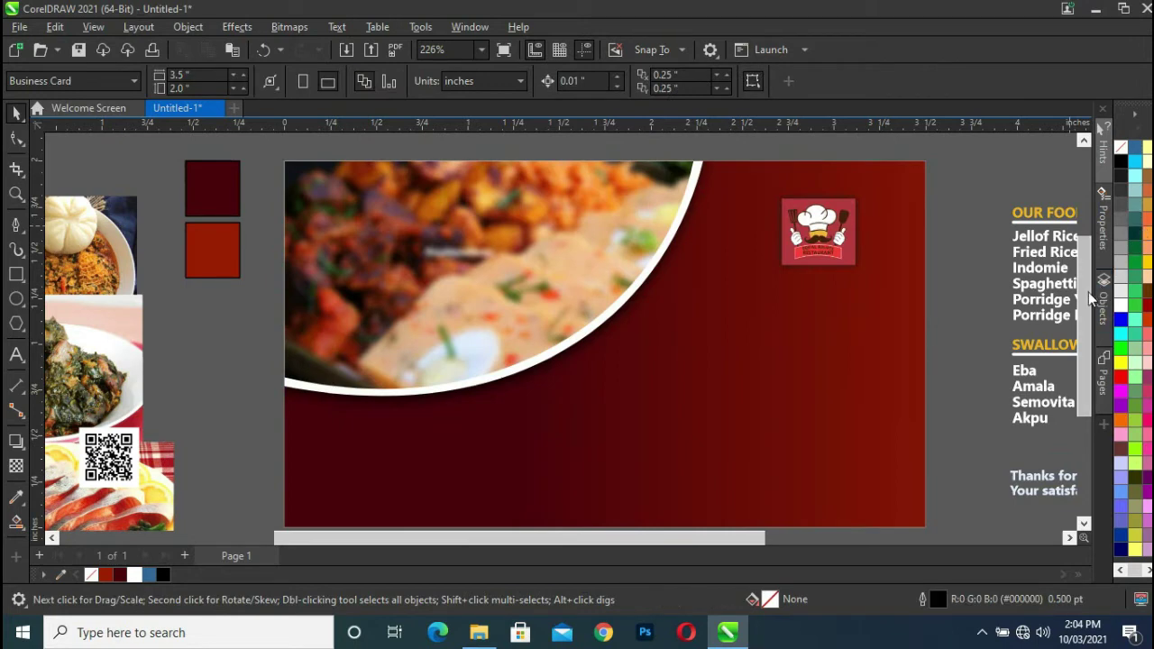
pyautogui.scroll(-1, 1085, 307)
pyautogui.scroll(-1, 1085, 306)
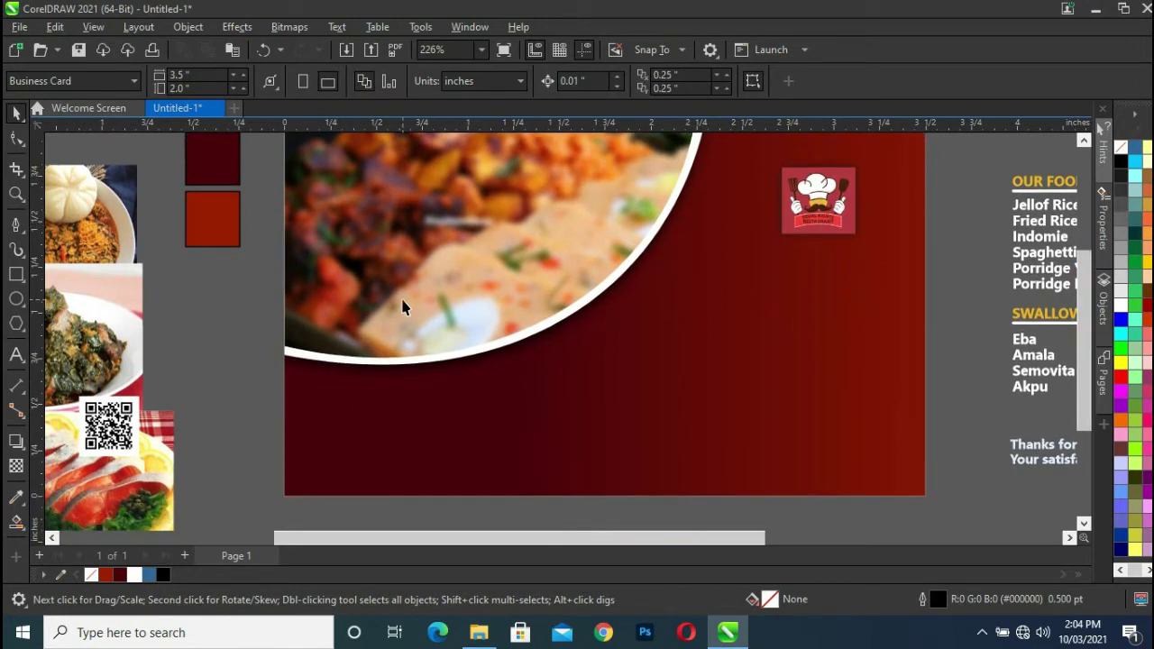
# - Draw a circle over the photo panel's curved edge and shift it right along the curve
pyautogui.click(18, 302)
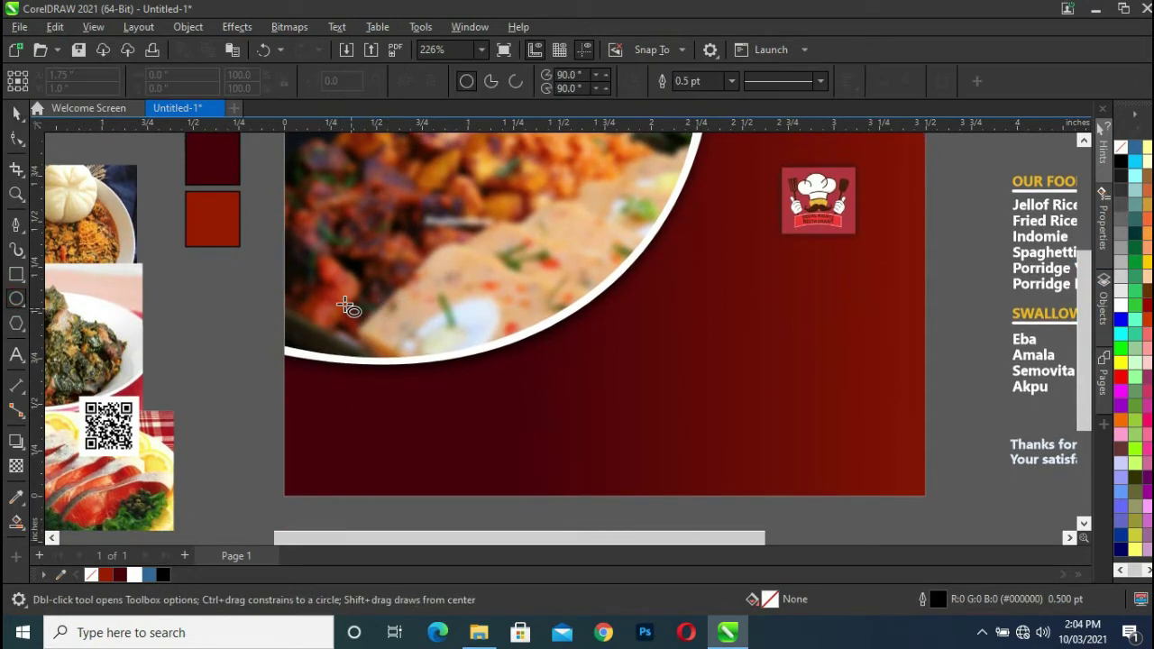
pyautogui.moveTo(338, 282); pyautogui.dragTo(493, 416)
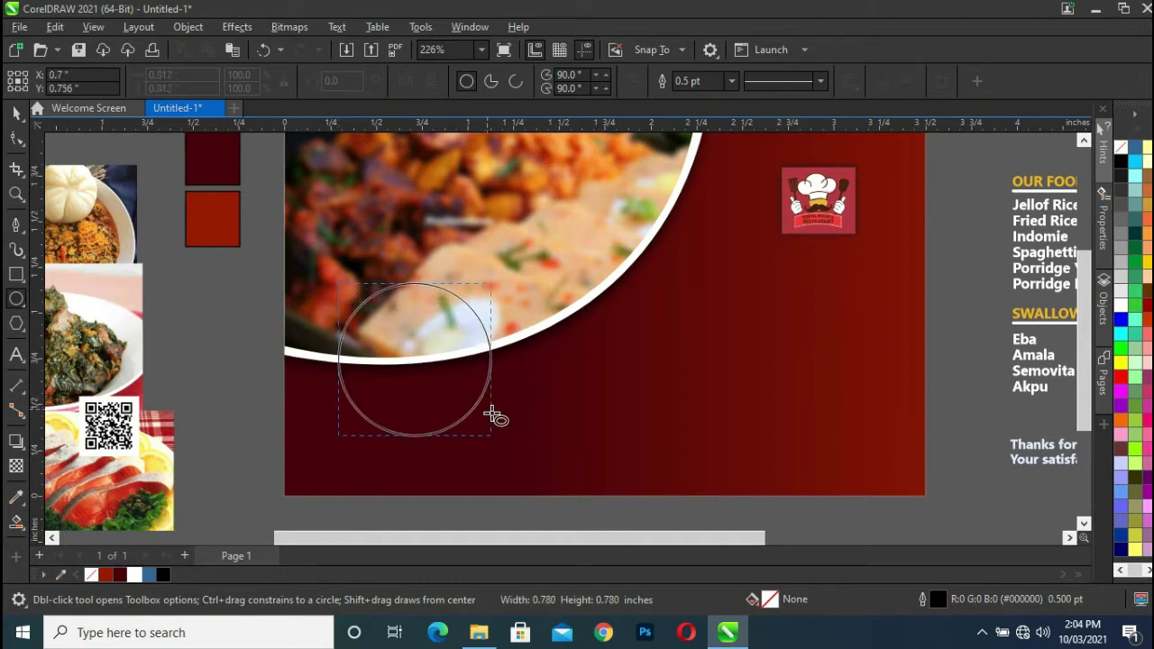
pyautogui.moveTo(494, 416); pyautogui.dragTo(492, 413)
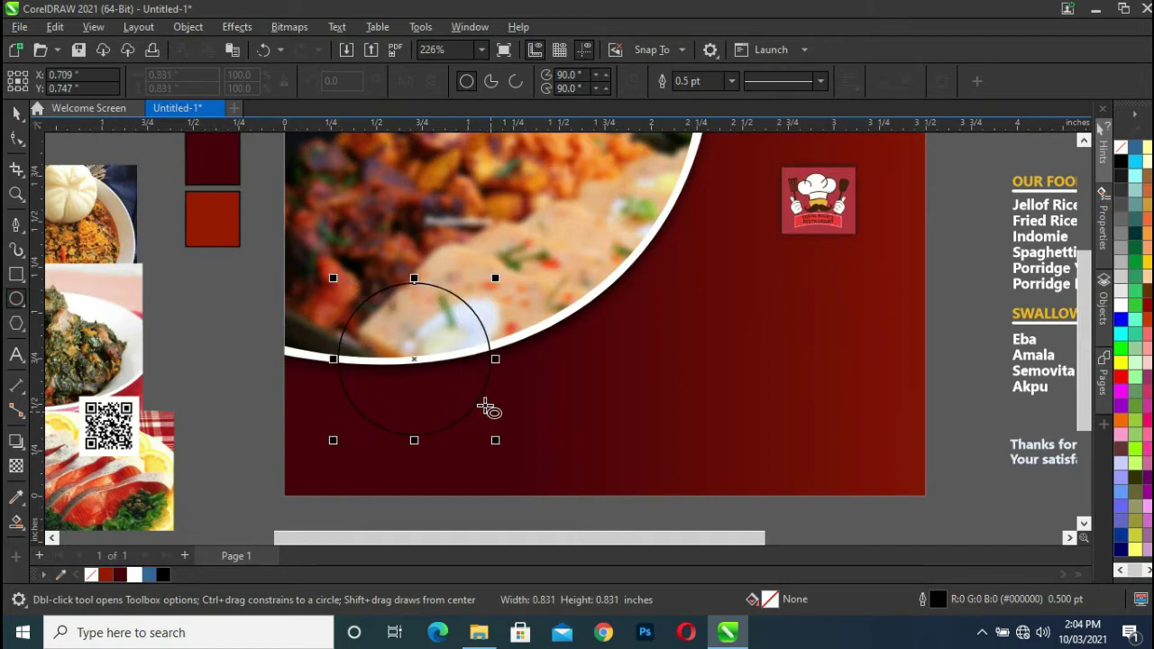
pyautogui.press('space')
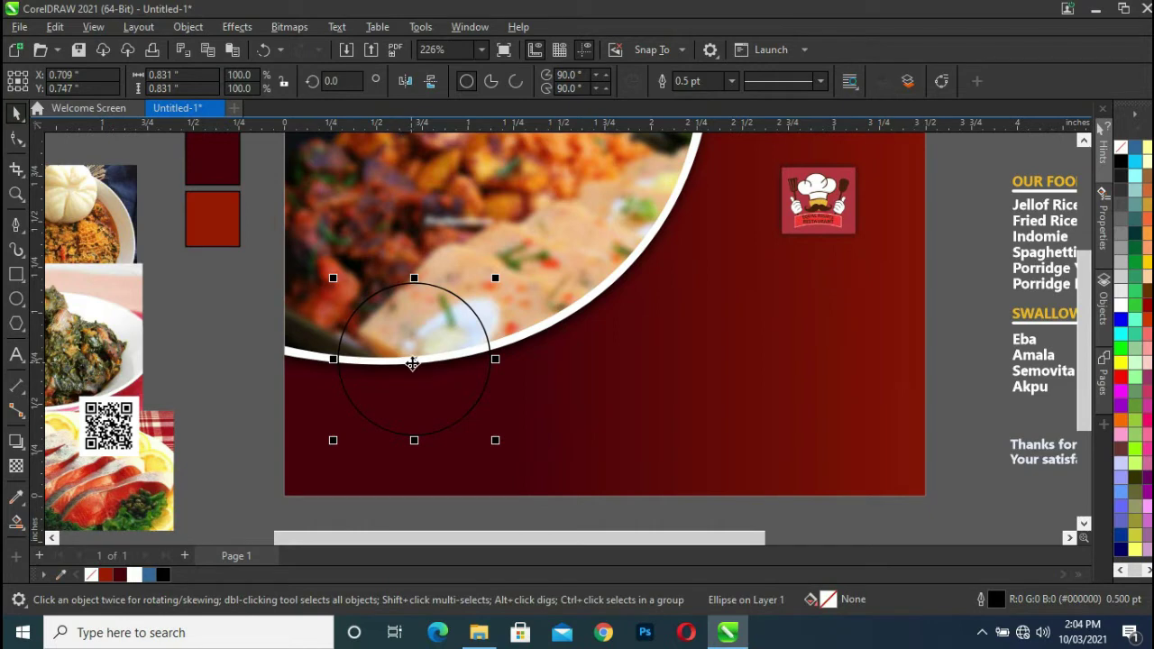
pyautogui.moveTo(412, 363); pyautogui.dragTo(442, 348)
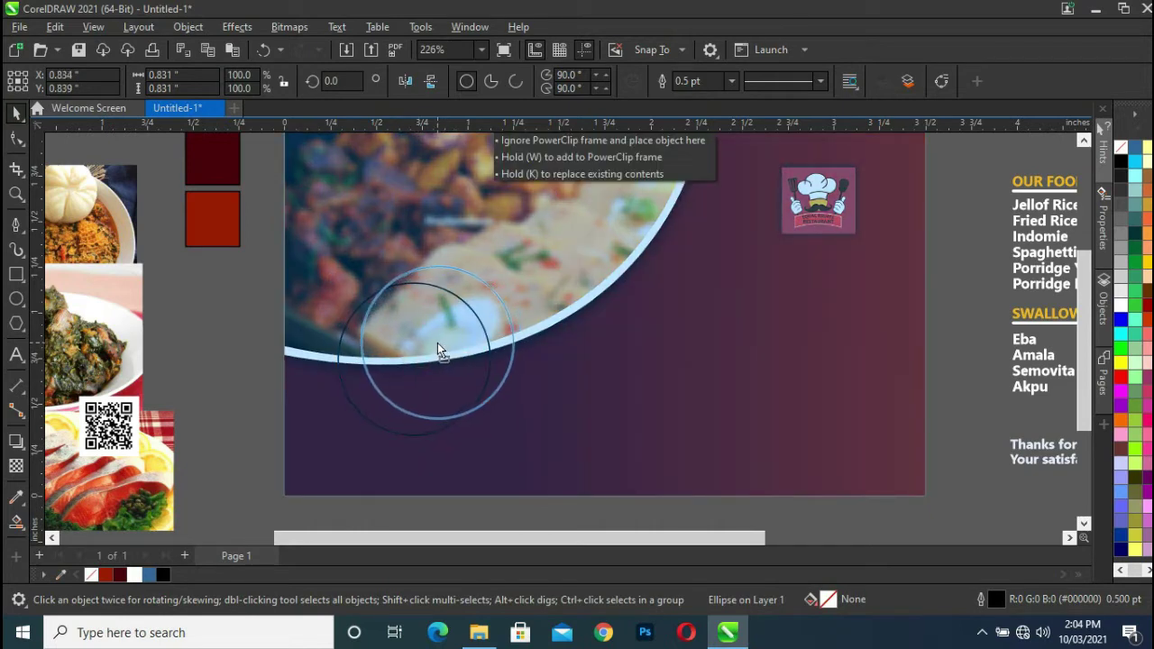
pyautogui.moveTo(441, 344); pyautogui.dragTo(476, 331)
# - Shrink the circle copy into a smaller concentric circle and deselect
pyautogui.moveTo(557, 413); pyautogui.dragTo(548, 411)
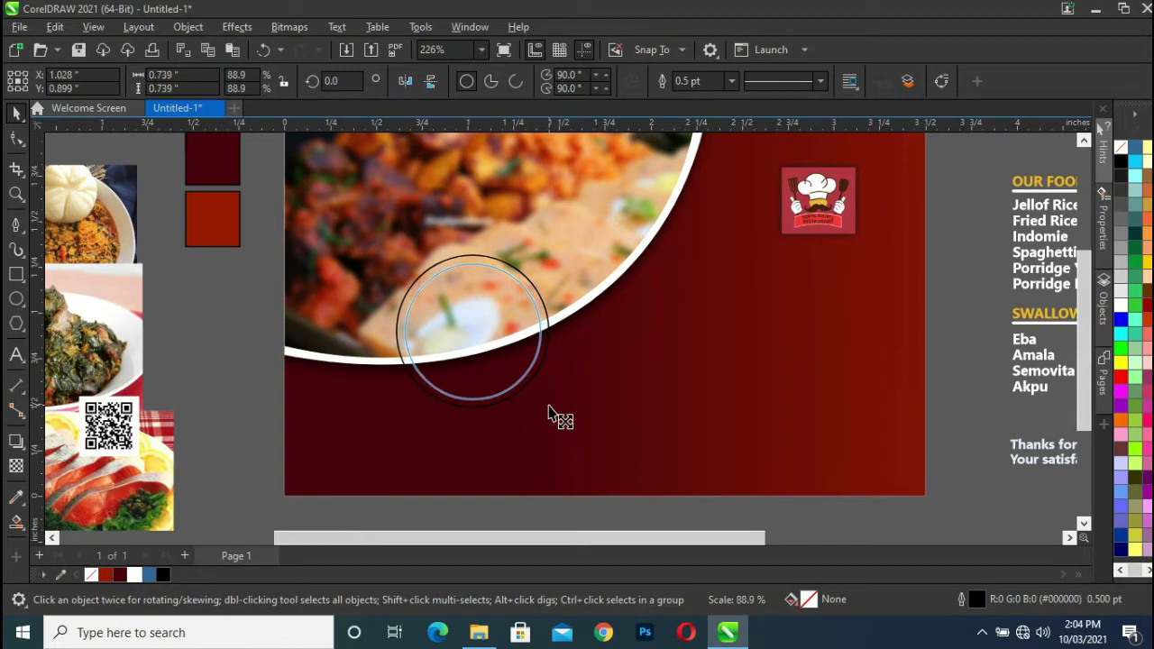
pyautogui.moveTo(548, 409); pyautogui.dragTo(539, 403)
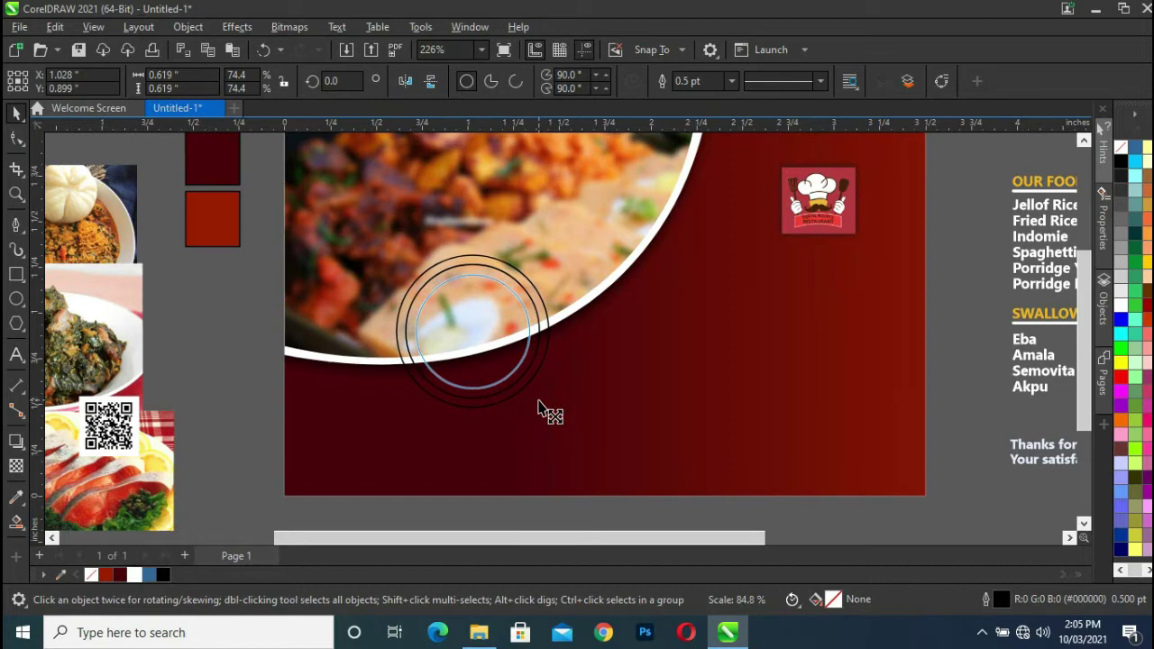
pyautogui.moveTo(538, 405); pyautogui.dragTo(539, 405)
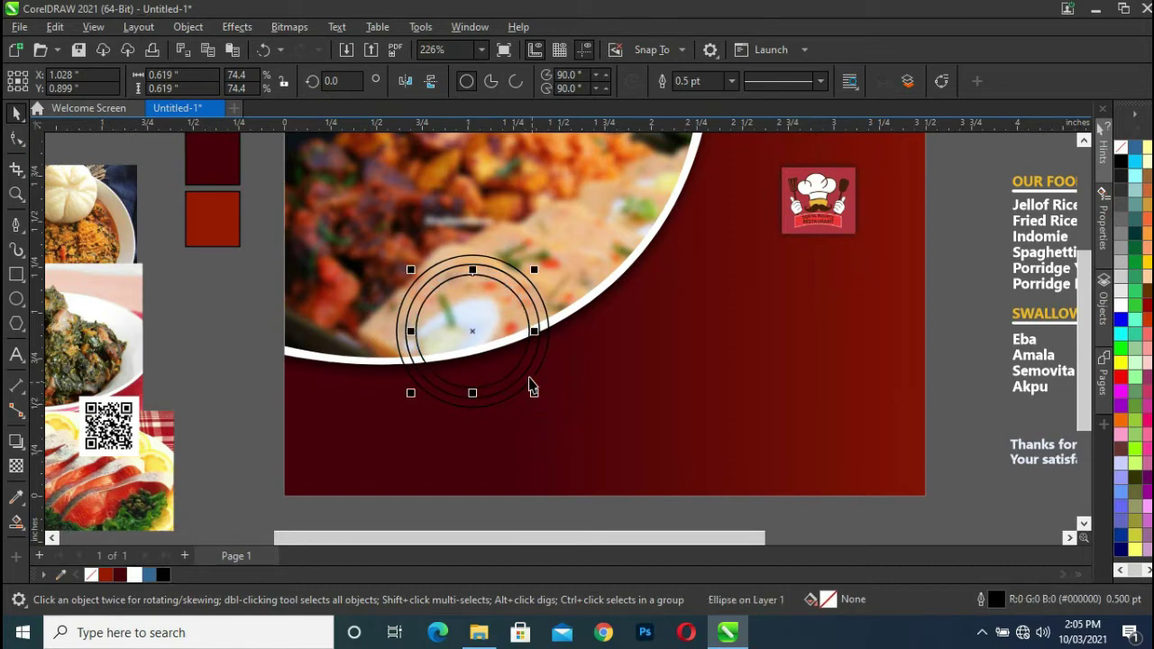
pyautogui.press('Escape')
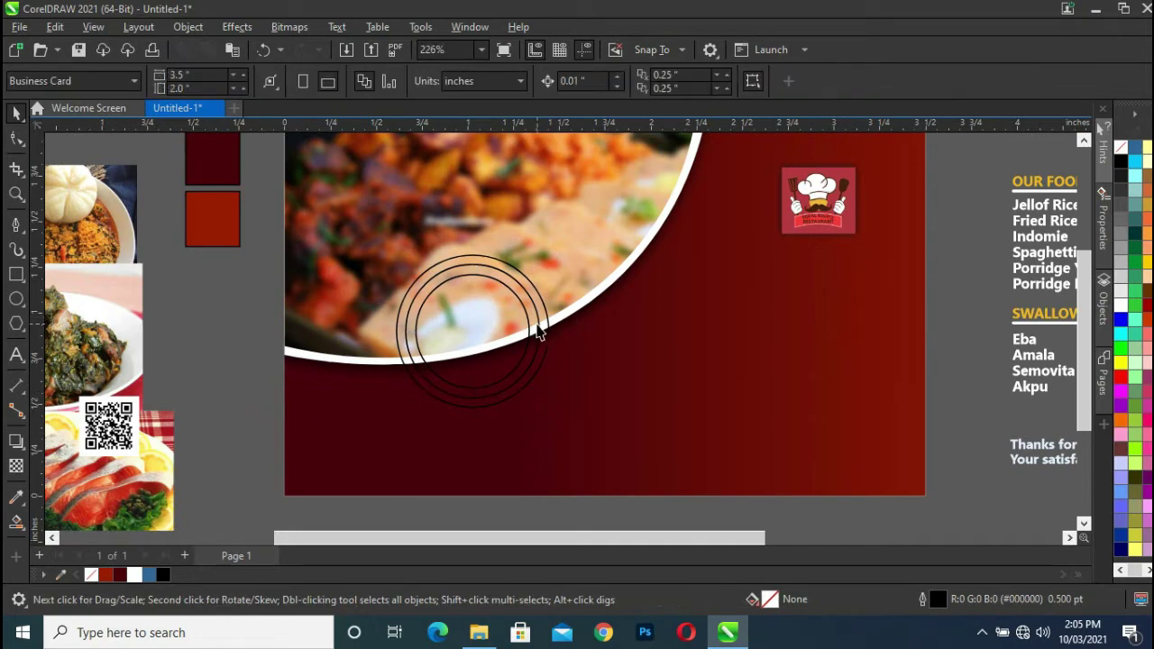
# - Fill the outer concentric circle white
pyautogui.click(550, 334)
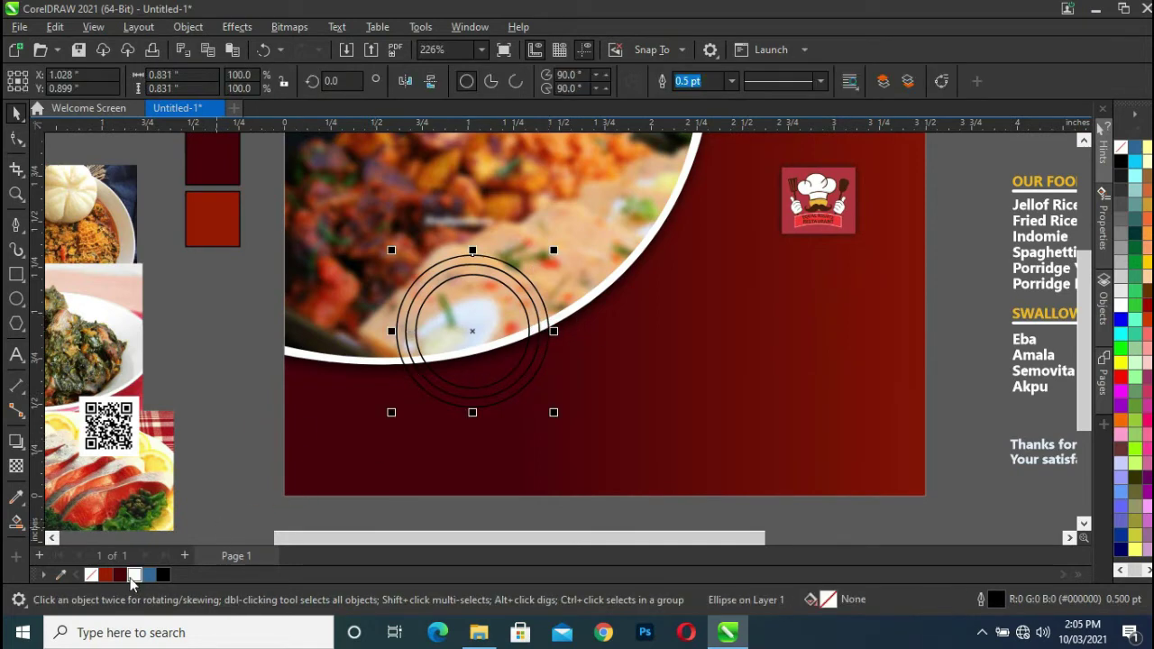
pyautogui.click(134, 575)
pyautogui.press('Escape')
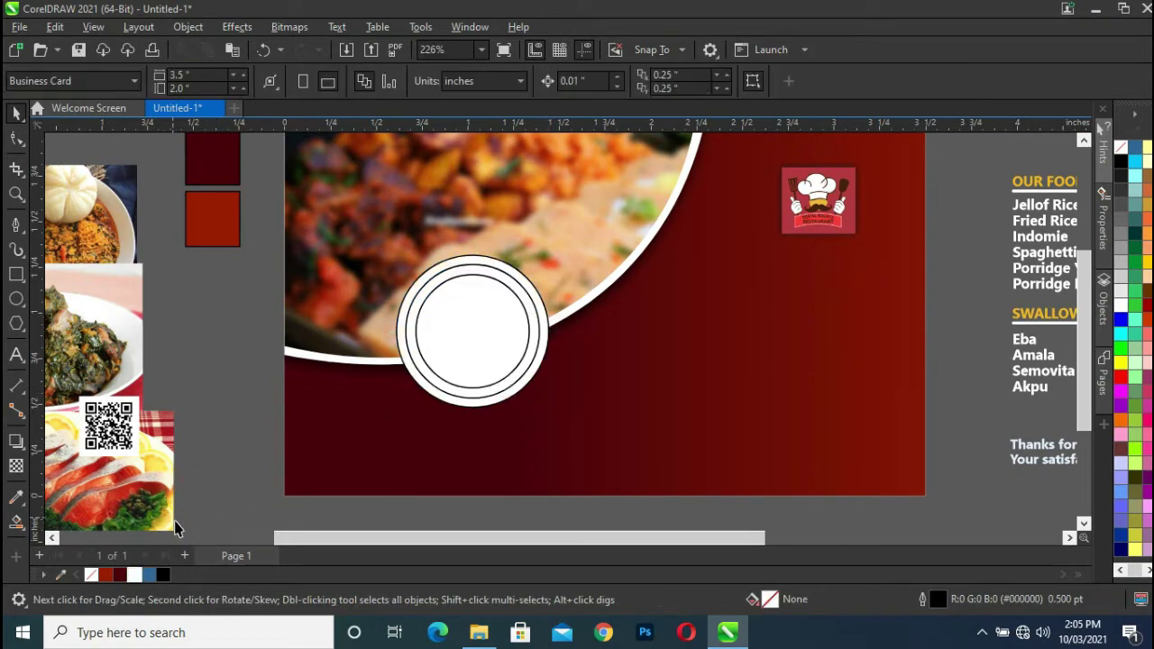
# - Fill the innermost circle dark maroon
pyautogui.click(442, 390)
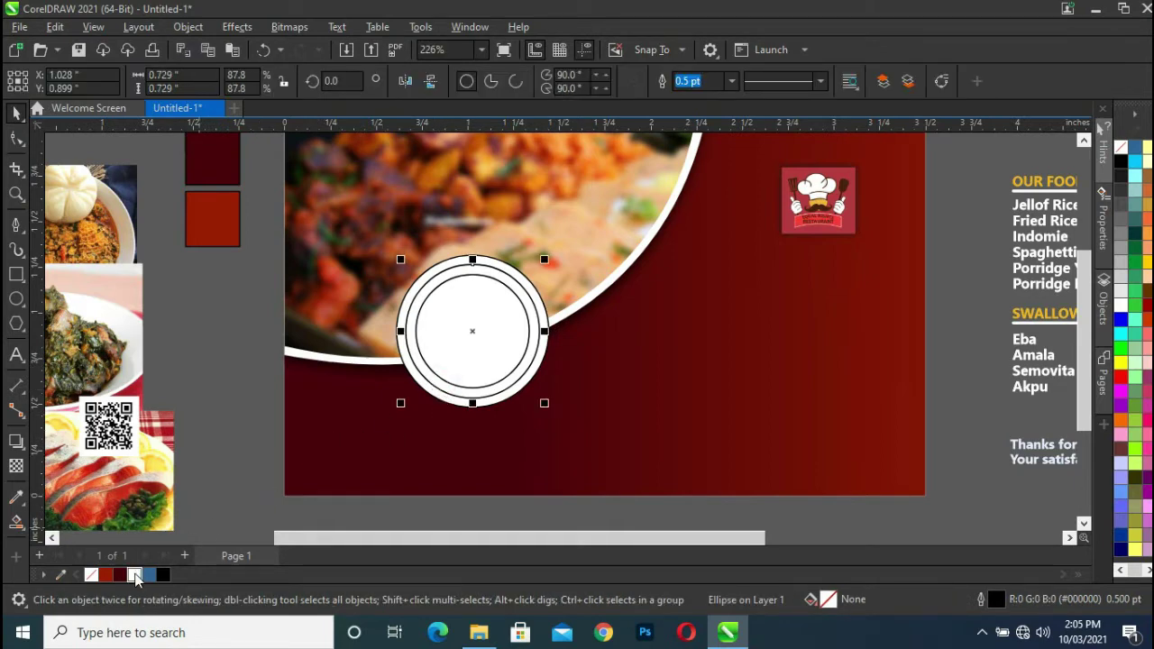
pyautogui.click(451, 331)
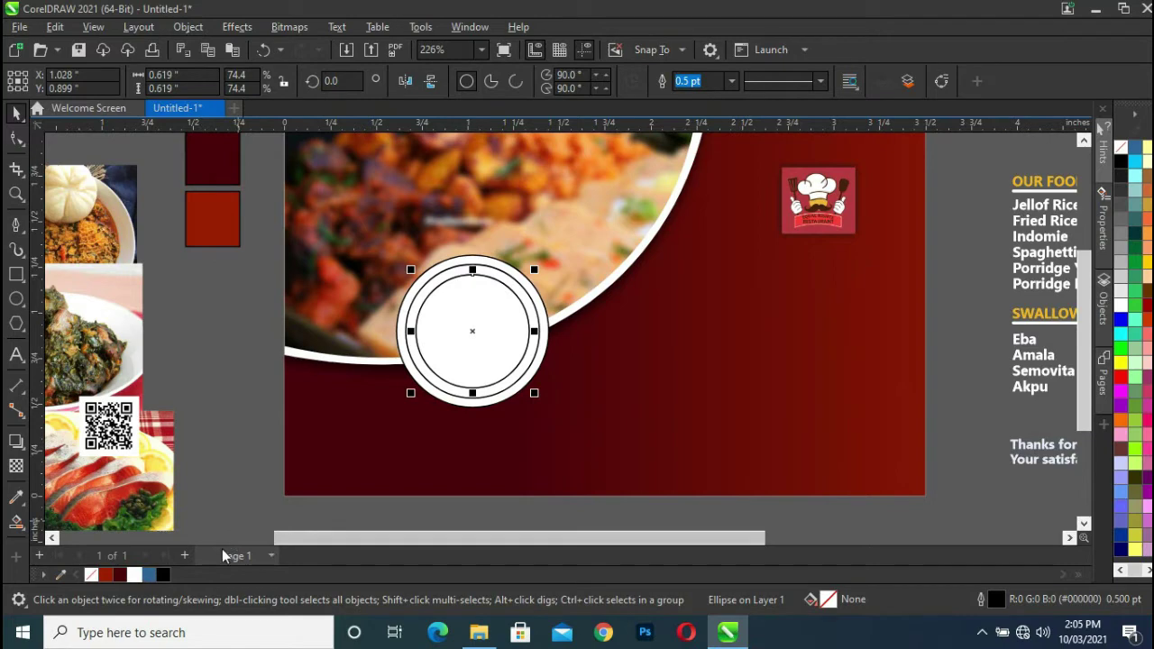
pyautogui.click(123, 577)
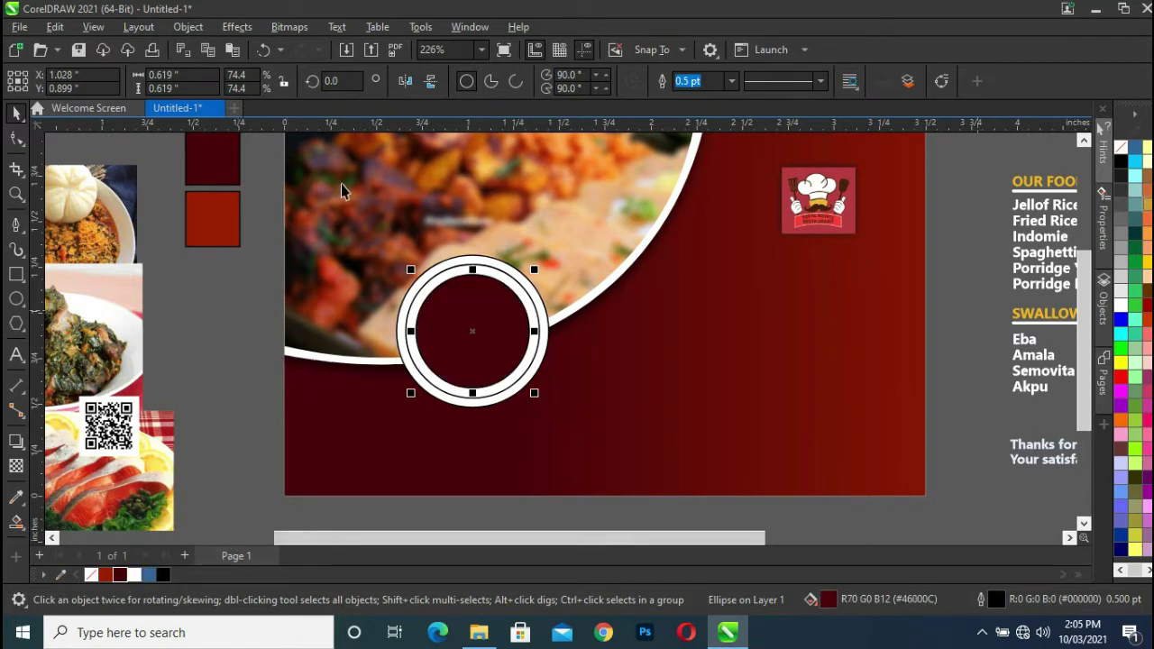
pyautogui.click(899, 539)
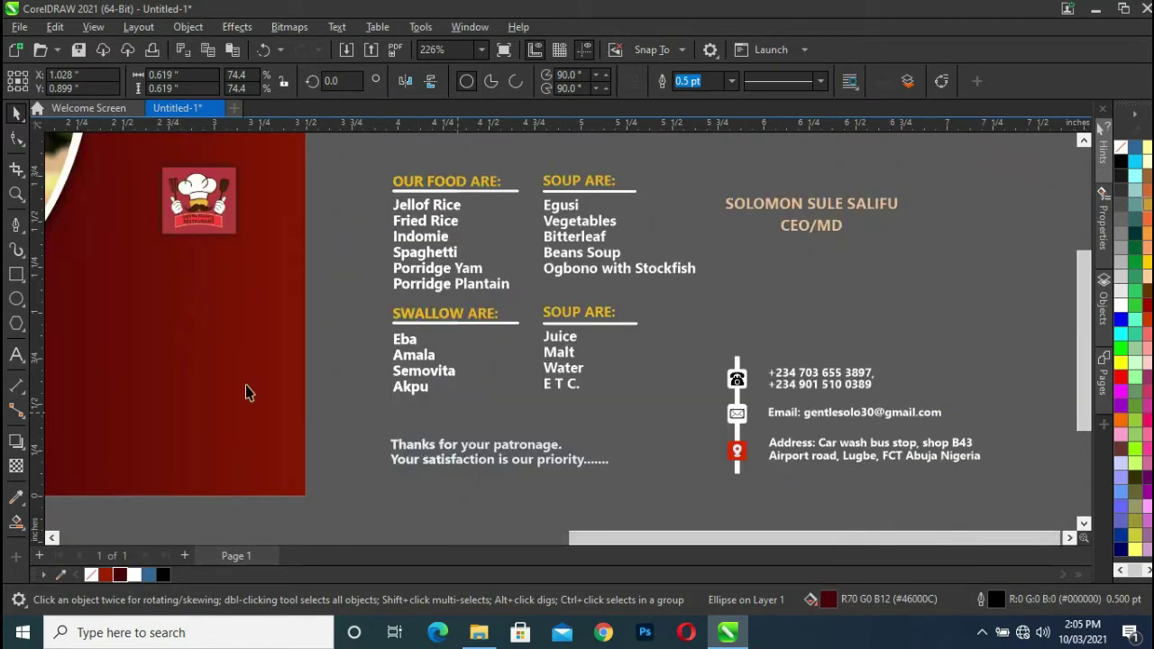
pyautogui.moveTo(614, 538); pyautogui.dragTo(368, 557)
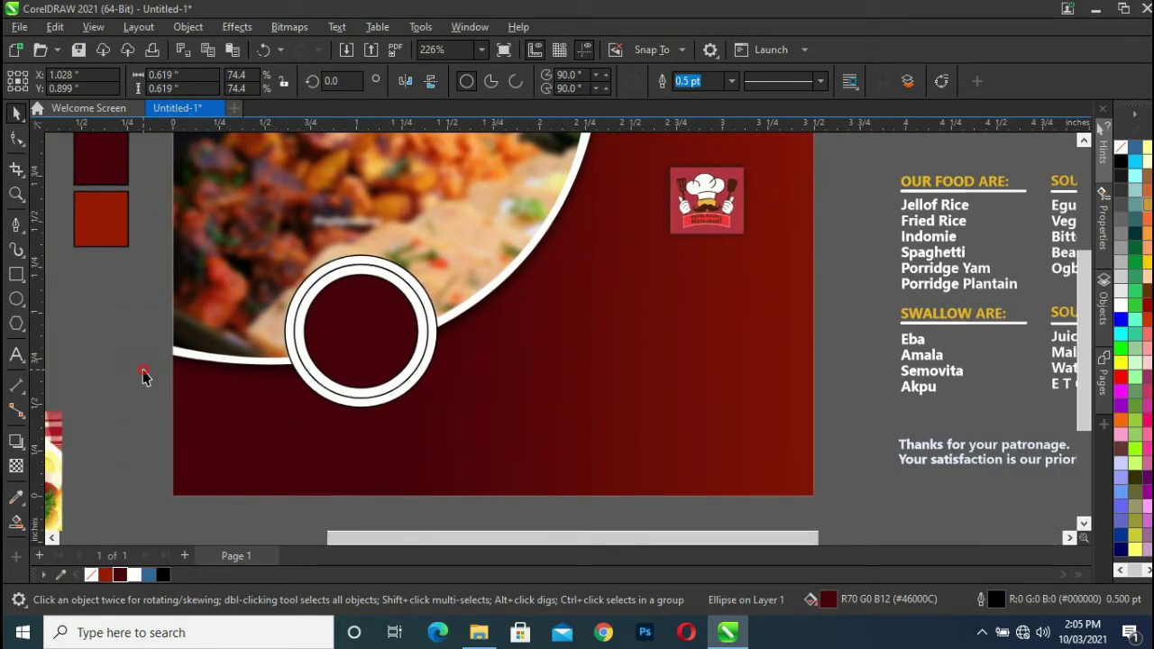
pyautogui.click(144, 373)
pyautogui.click(307, 390)
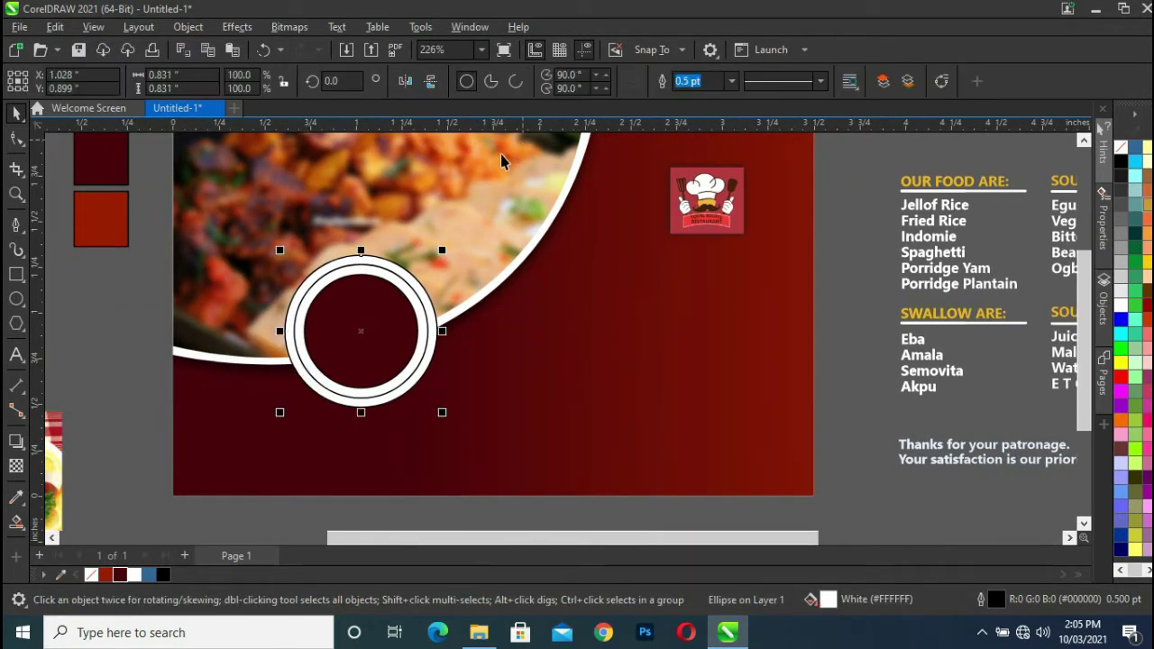
# - Give the middle circle a 1.0 pt dark red outline
pyautogui.moveTo(280, 331); pyautogui.dragTo(289, 331)
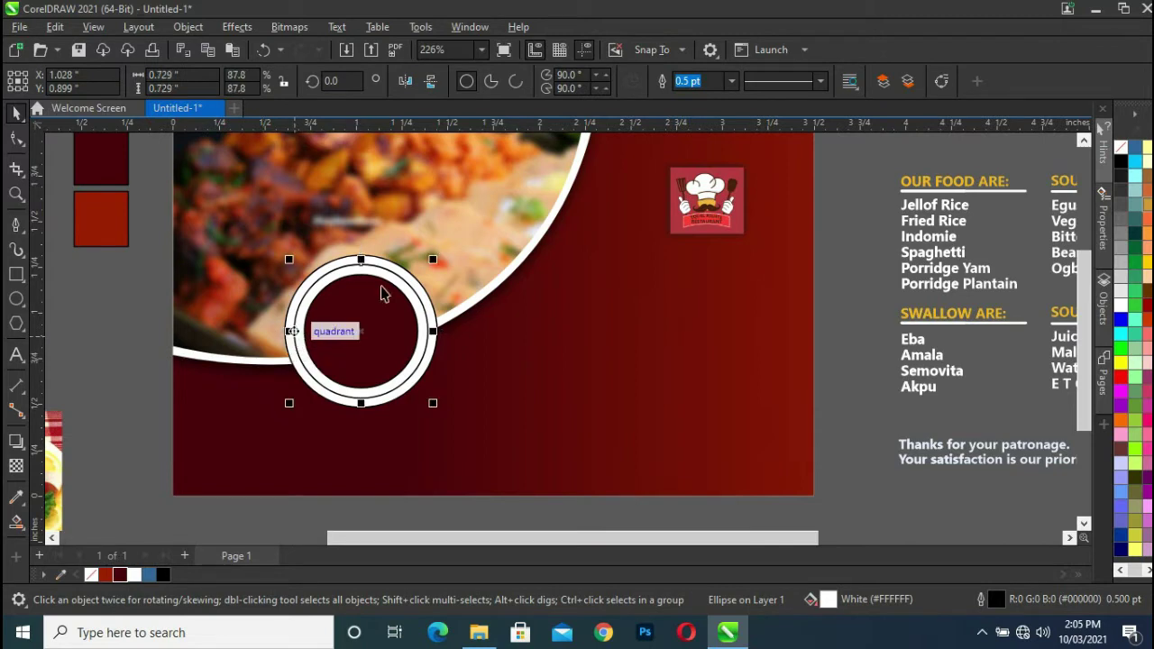
pyautogui.click(731, 84)
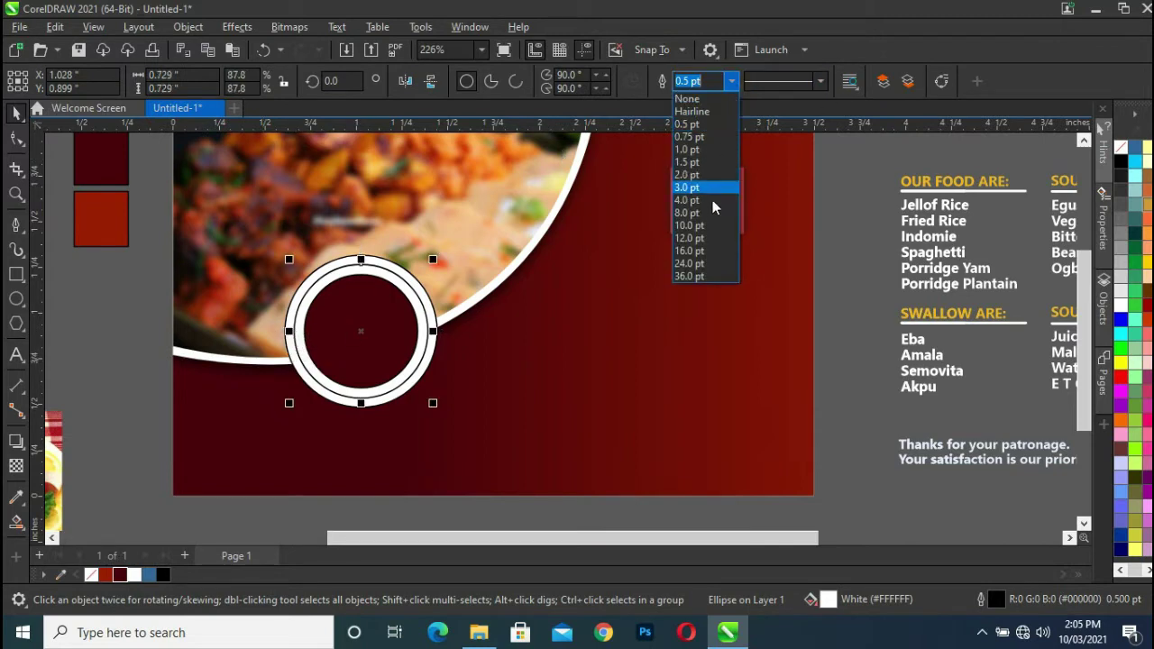
pyautogui.click(694, 170)
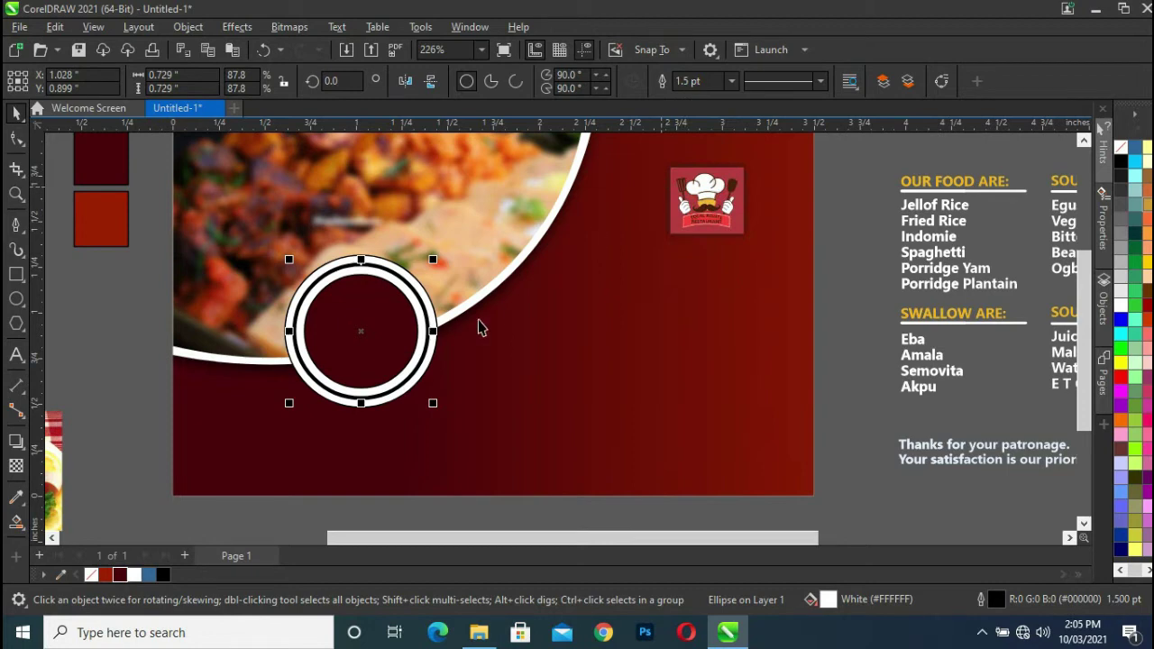
pyautogui.rightClick(106, 577)
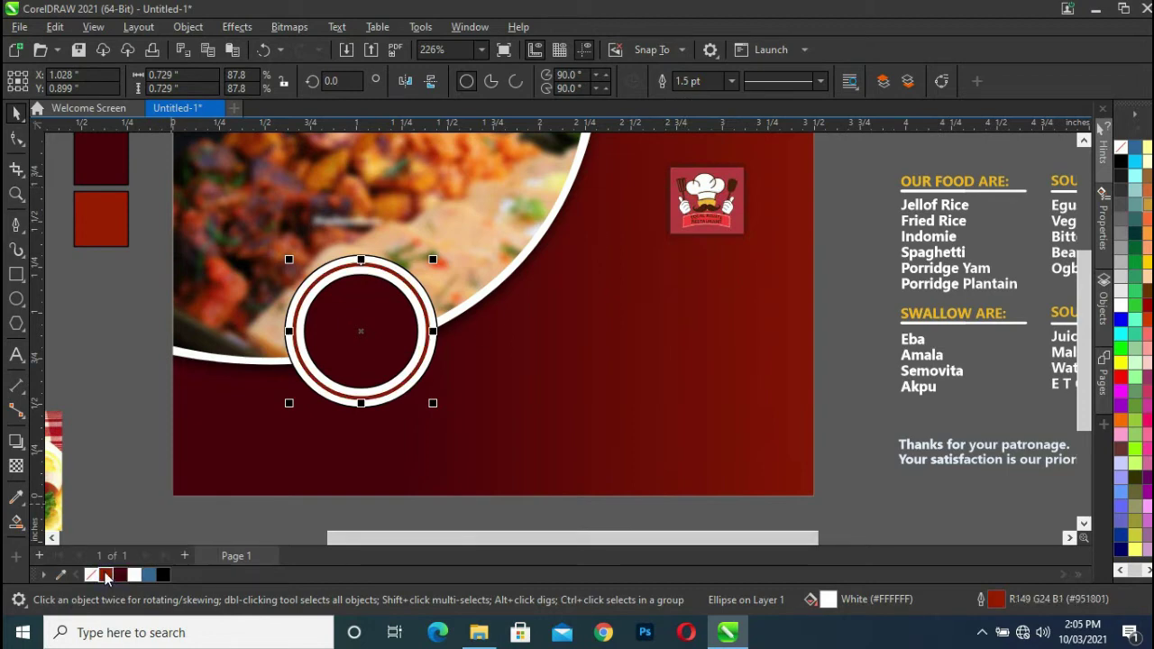
pyautogui.click(733, 81)
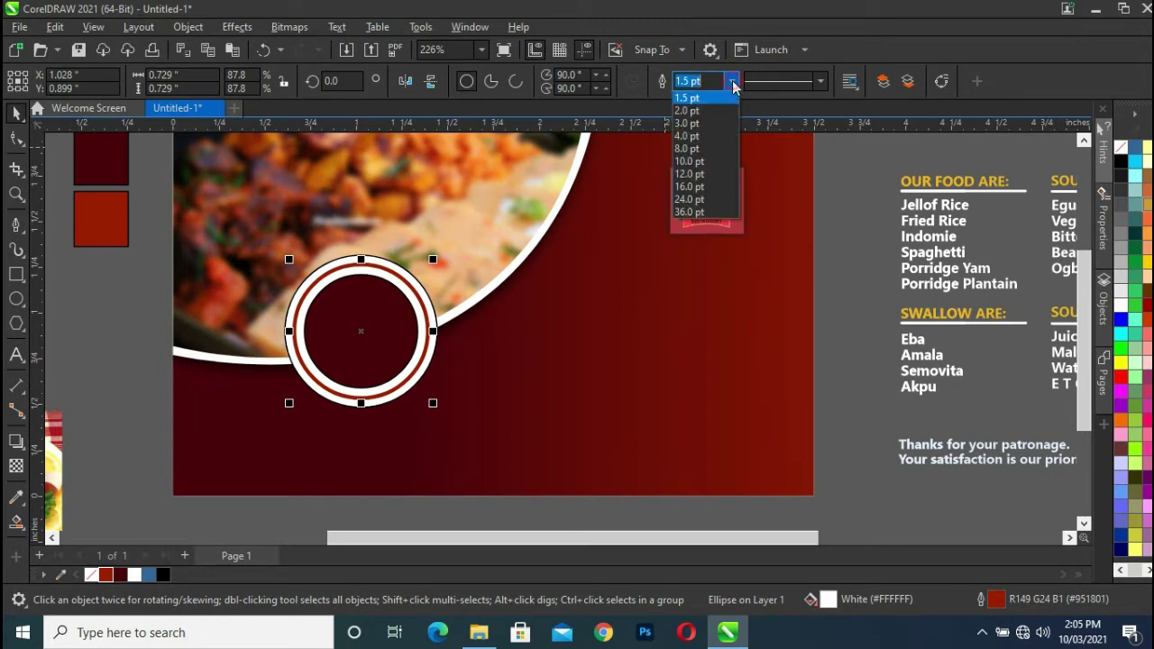
pyautogui.click(693, 150)
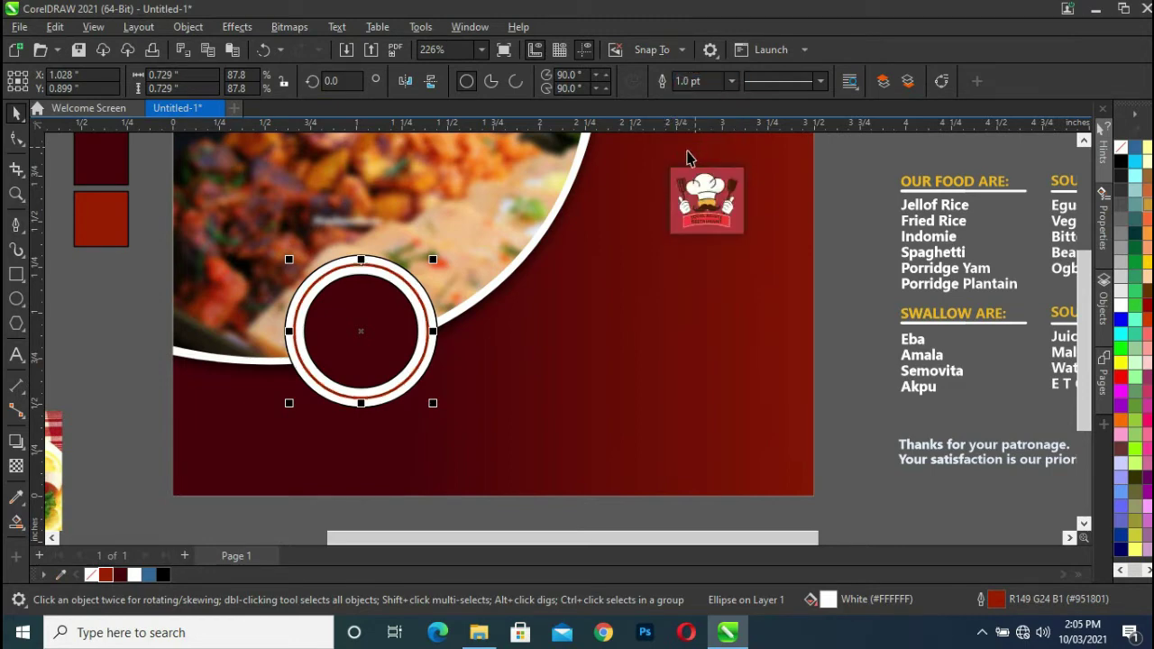
# - Remove the black outlines from the outer and inner circles, then select the whole ring group
pyautogui.click(103, 361)
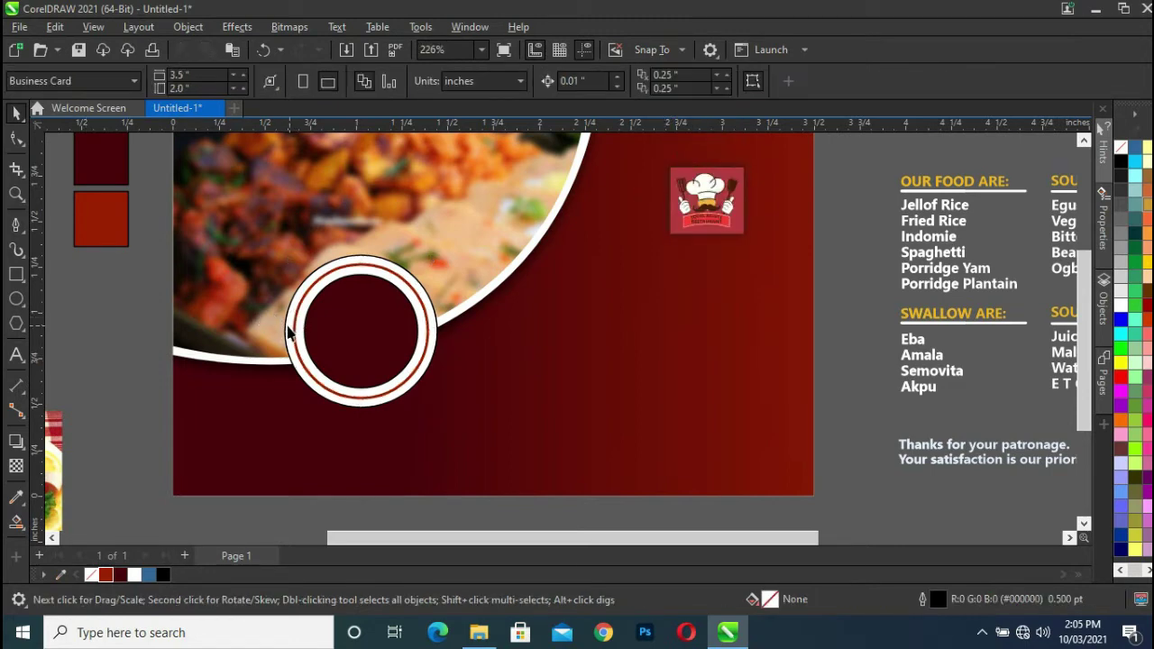
pyautogui.click(289, 332)
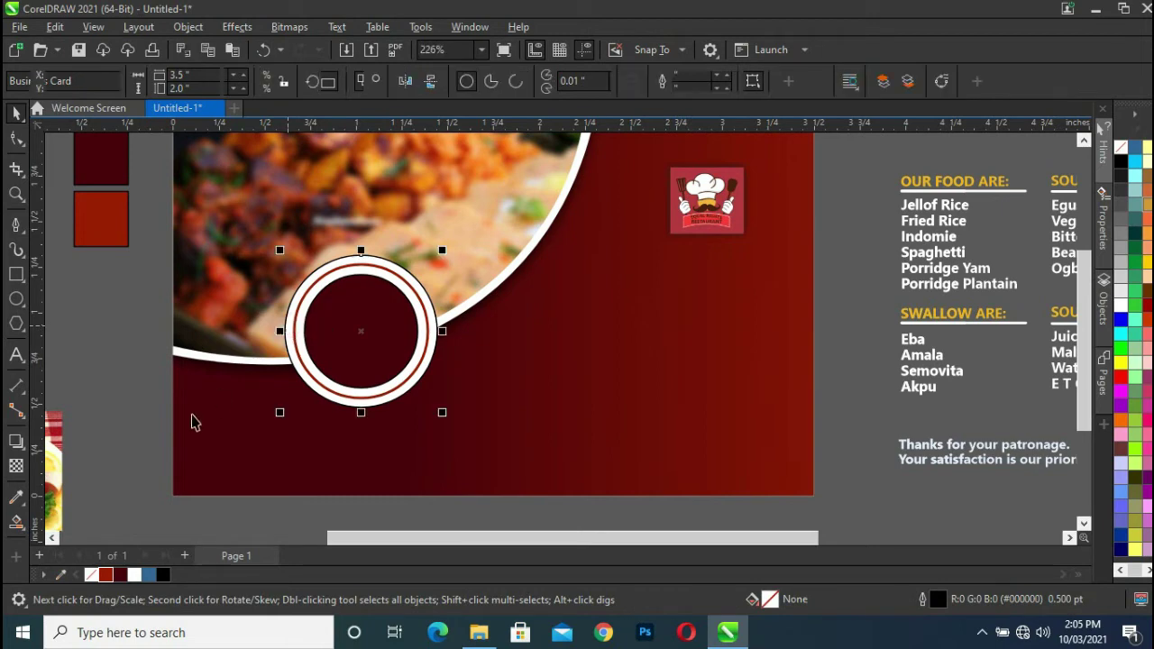
pyautogui.rightClick(91, 576)
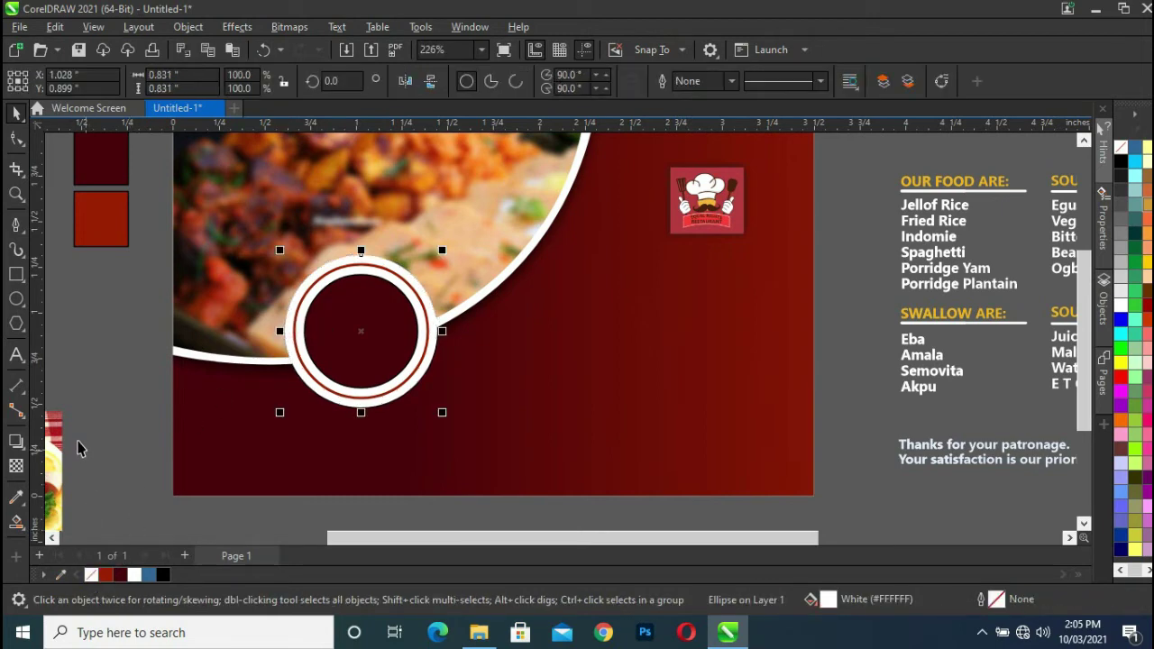
pyautogui.click(378, 349)
pyautogui.rightClick(90, 576)
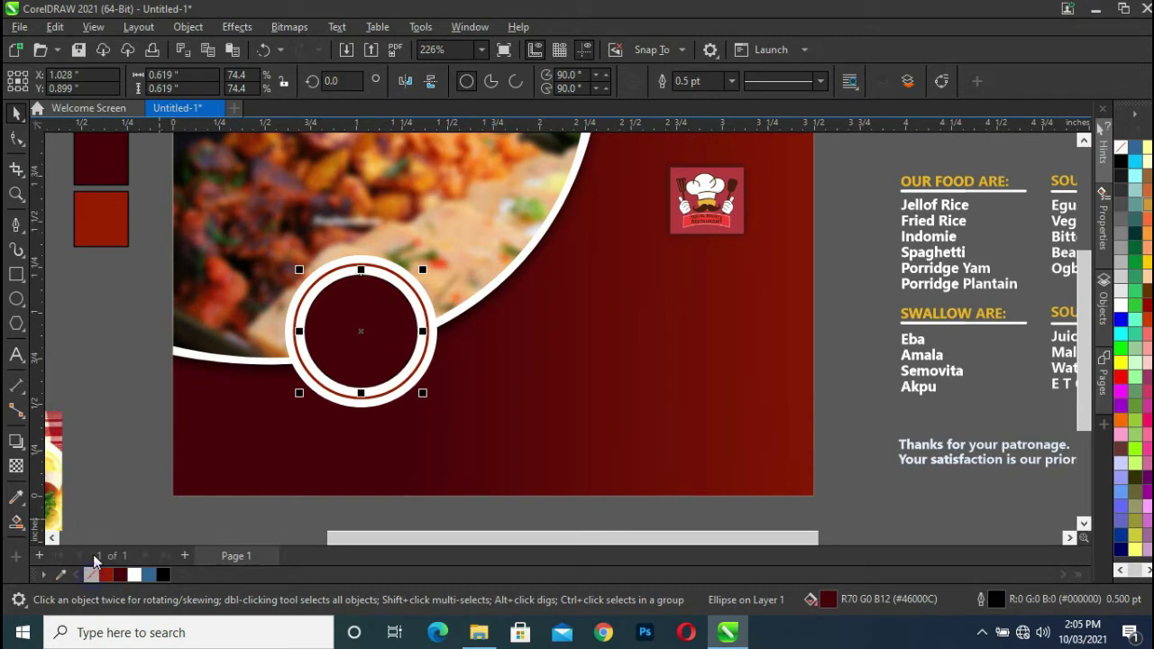
pyautogui.click(129, 406)
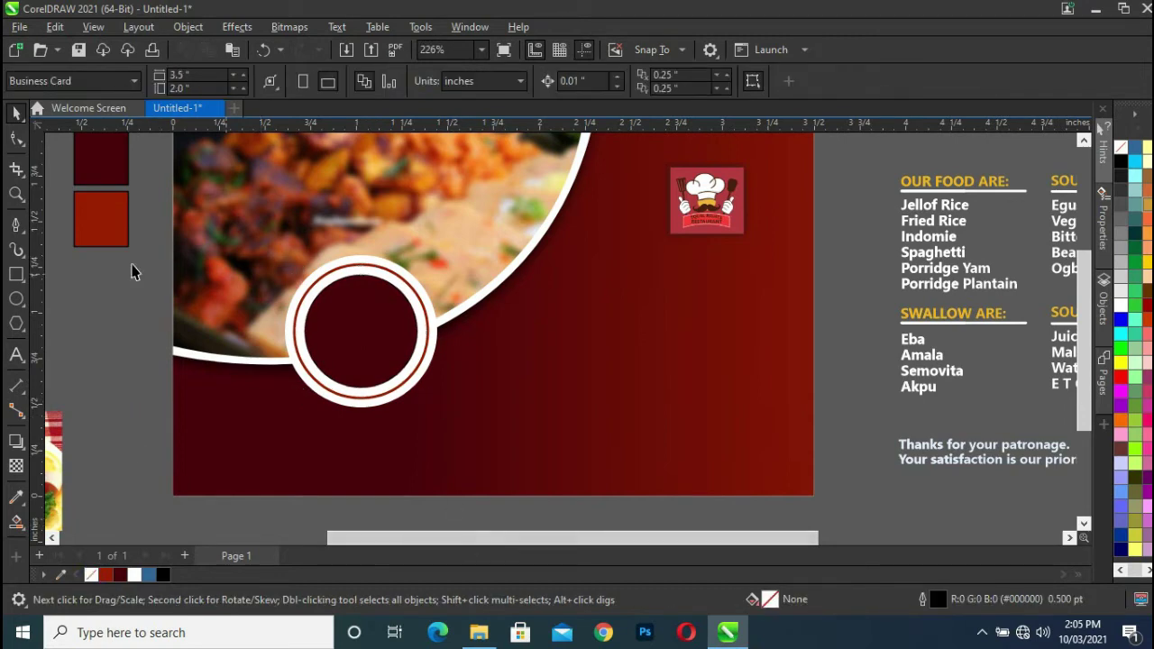
pyautogui.moveTo(152, 238); pyautogui.dragTo(492, 444)
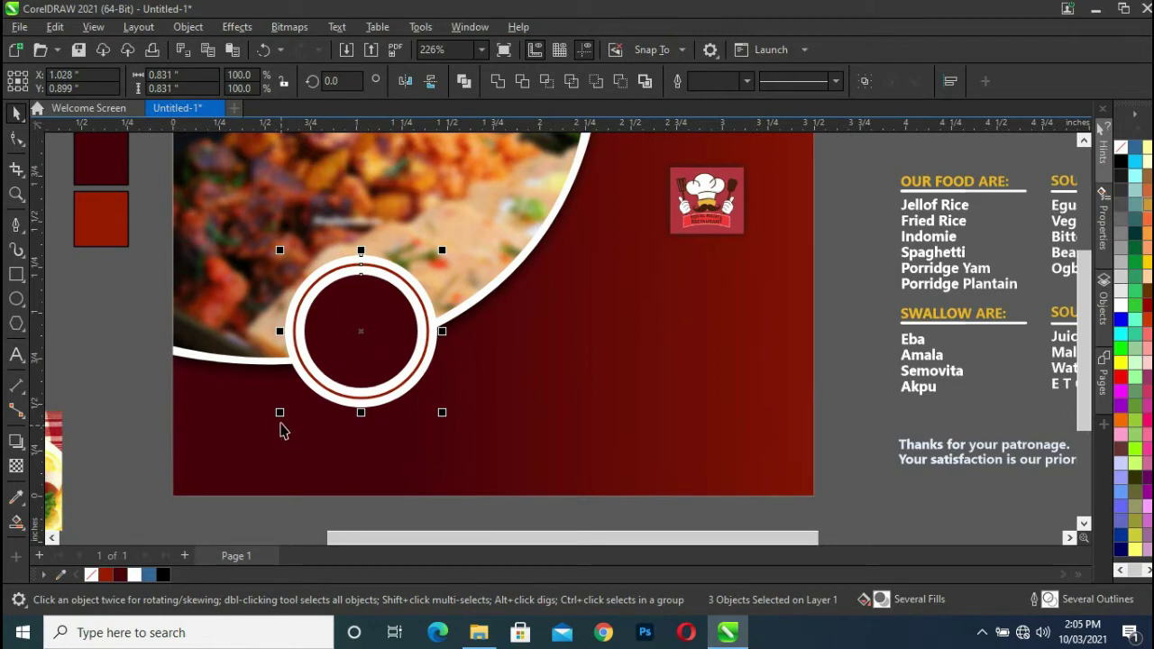
# - Add a smaller ring-badge copy beside the first and a slightly smaller copy up to the right
pyautogui.moveTo(279, 412); pyautogui.dragTo(322, 394)
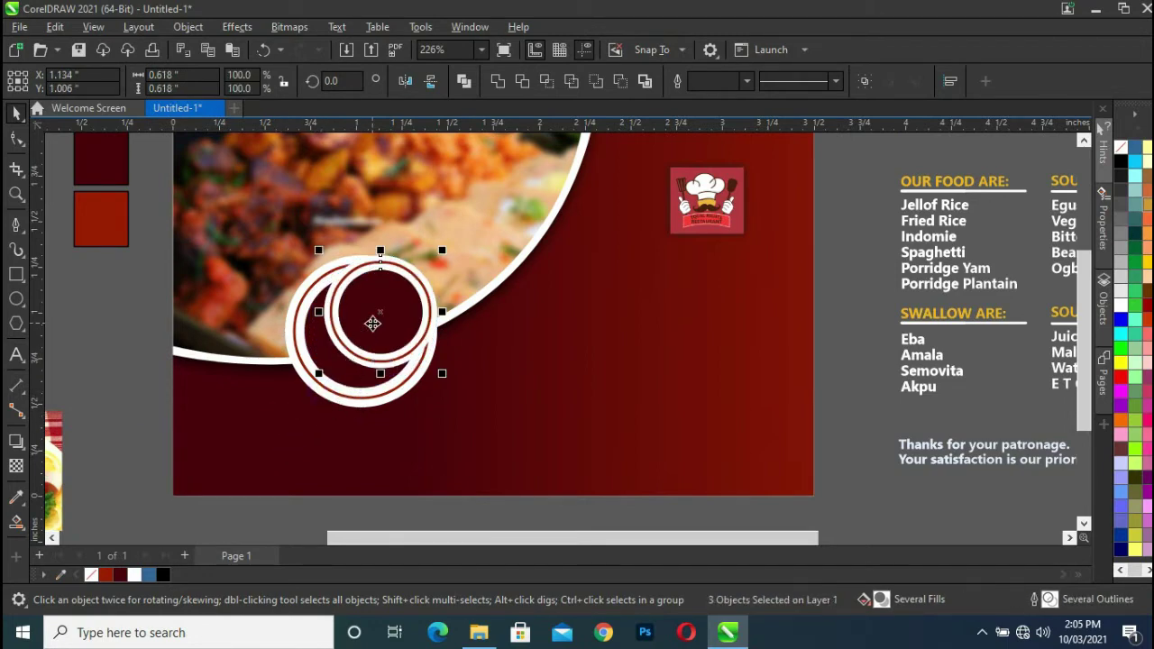
pyautogui.moveTo(377, 317); pyautogui.dragTo(481, 357)
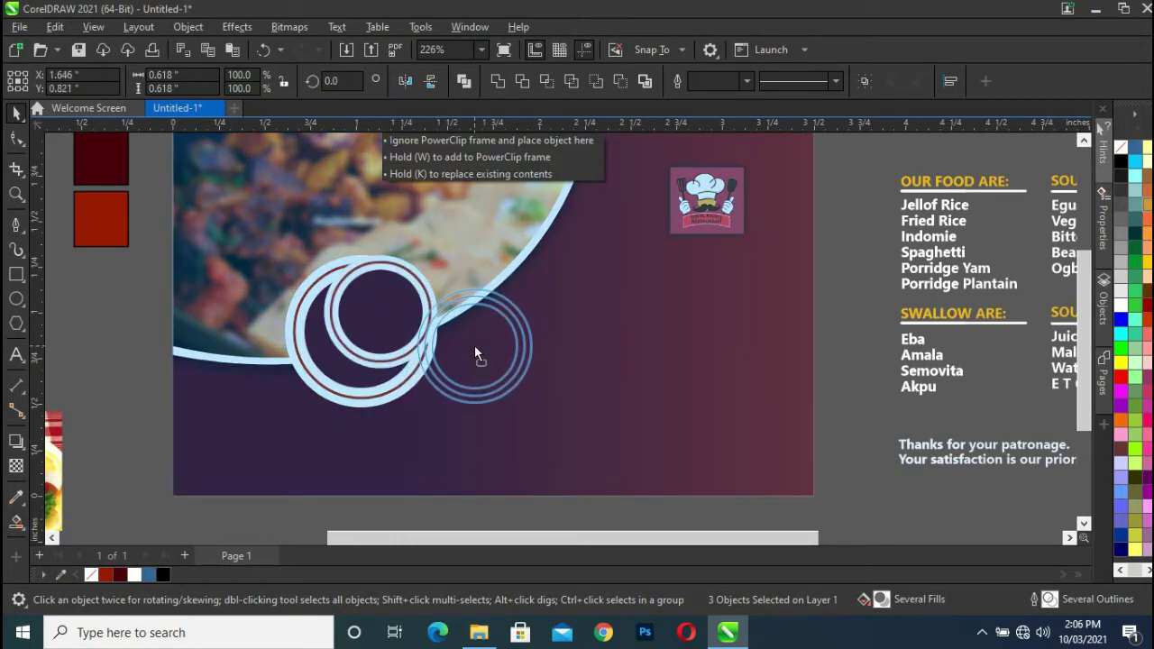
pyautogui.moveTo(482, 358); pyautogui.dragTo(473, 357)
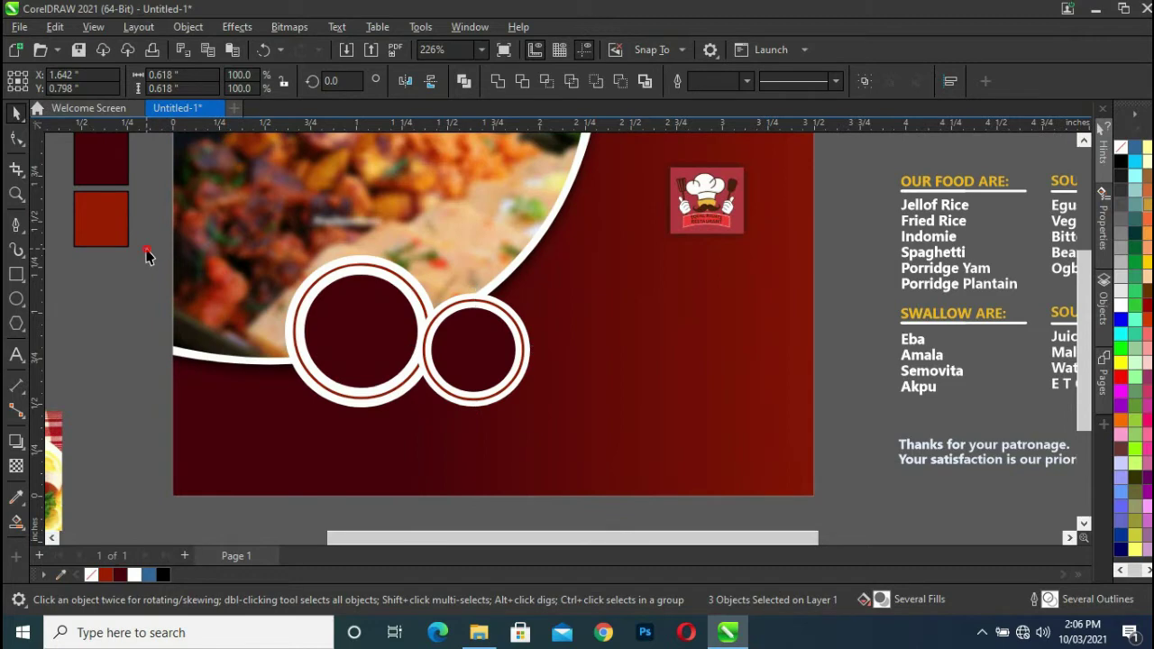
pyautogui.moveTo(146, 249); pyautogui.dragTo(451, 451)
pyautogui.moveTo(378, 337); pyautogui.dragTo(543, 257)
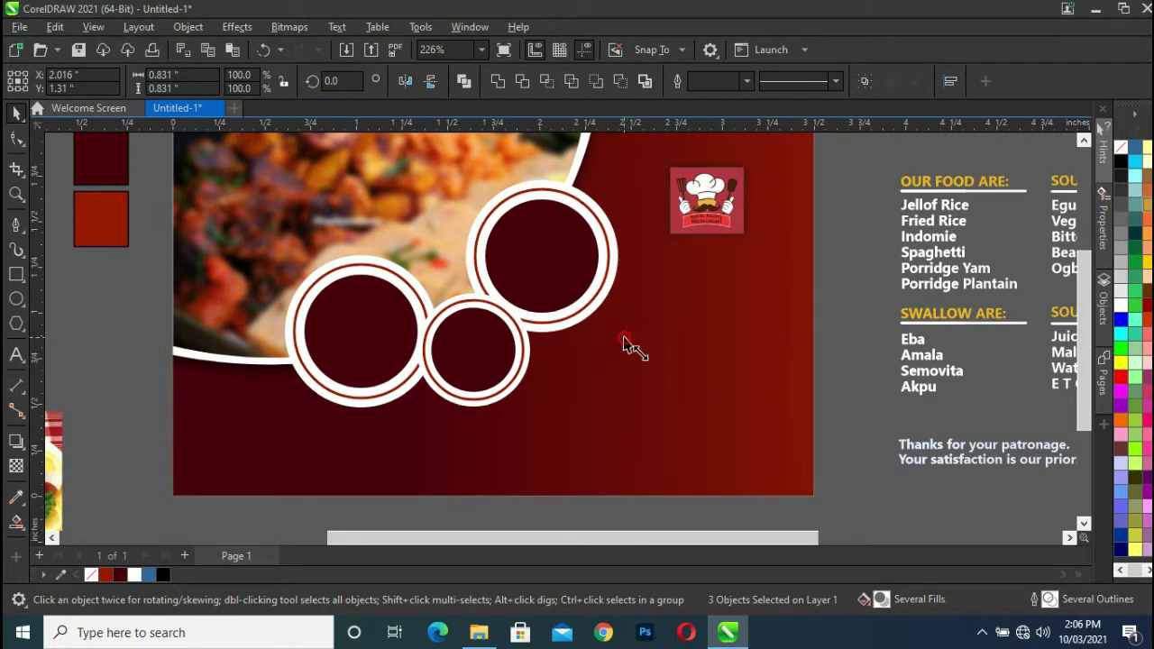
pyautogui.moveTo(629, 344); pyautogui.dragTo(617, 334)
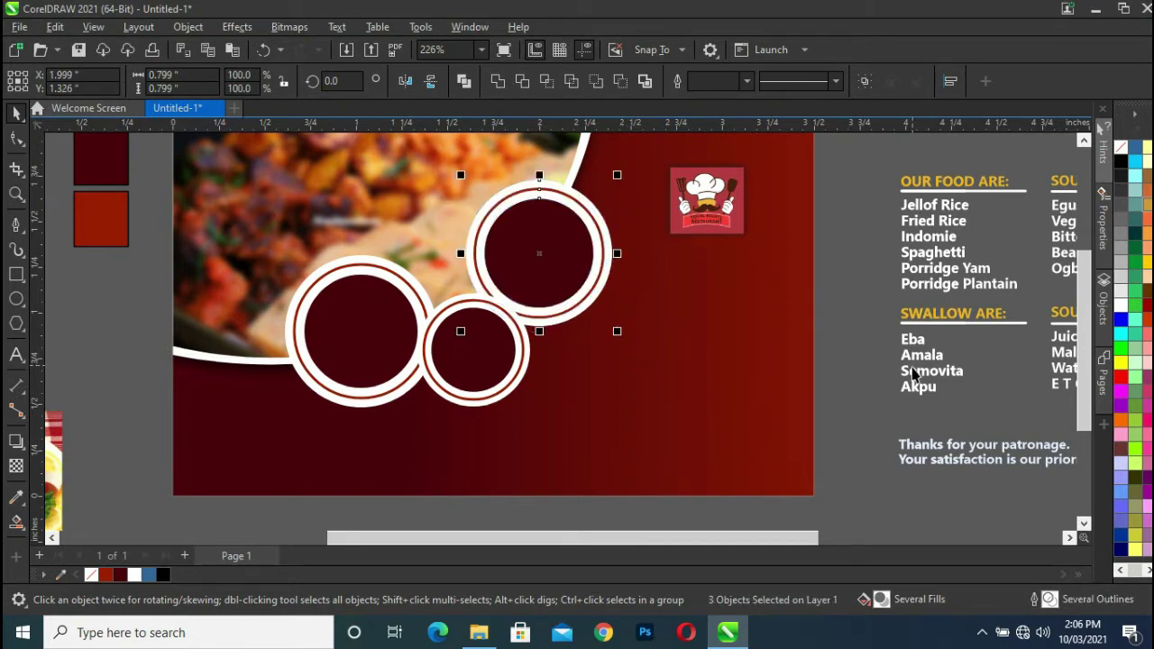
pyautogui.click(834, 383)
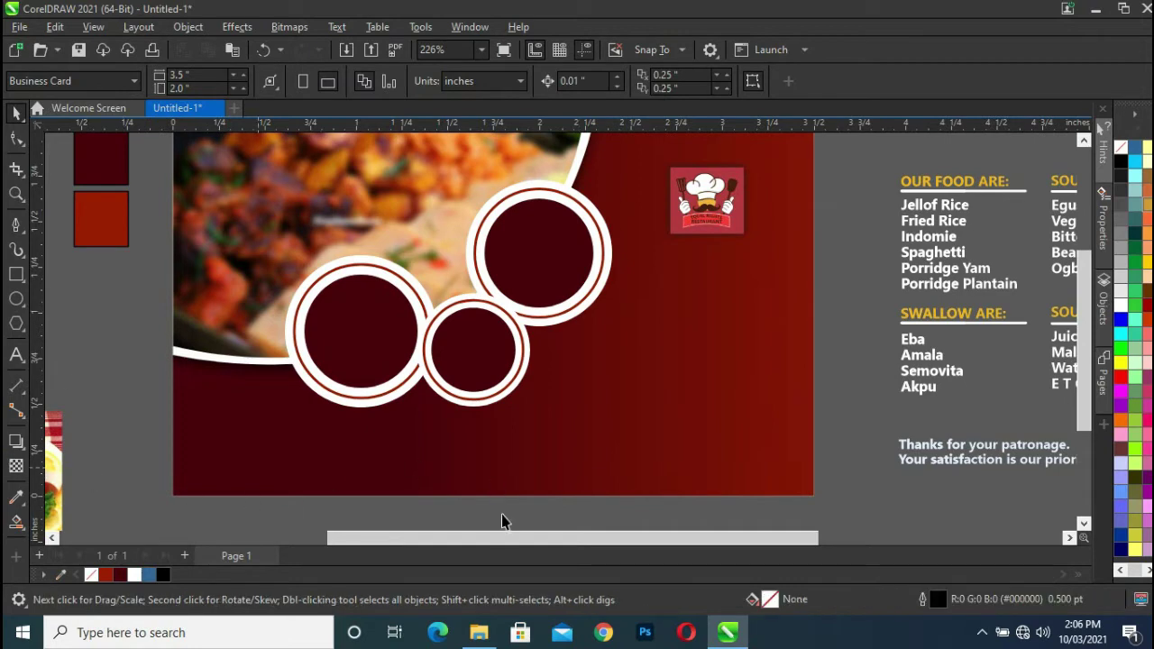
pyautogui.moveTo(485, 539); pyautogui.dragTo(405, 538)
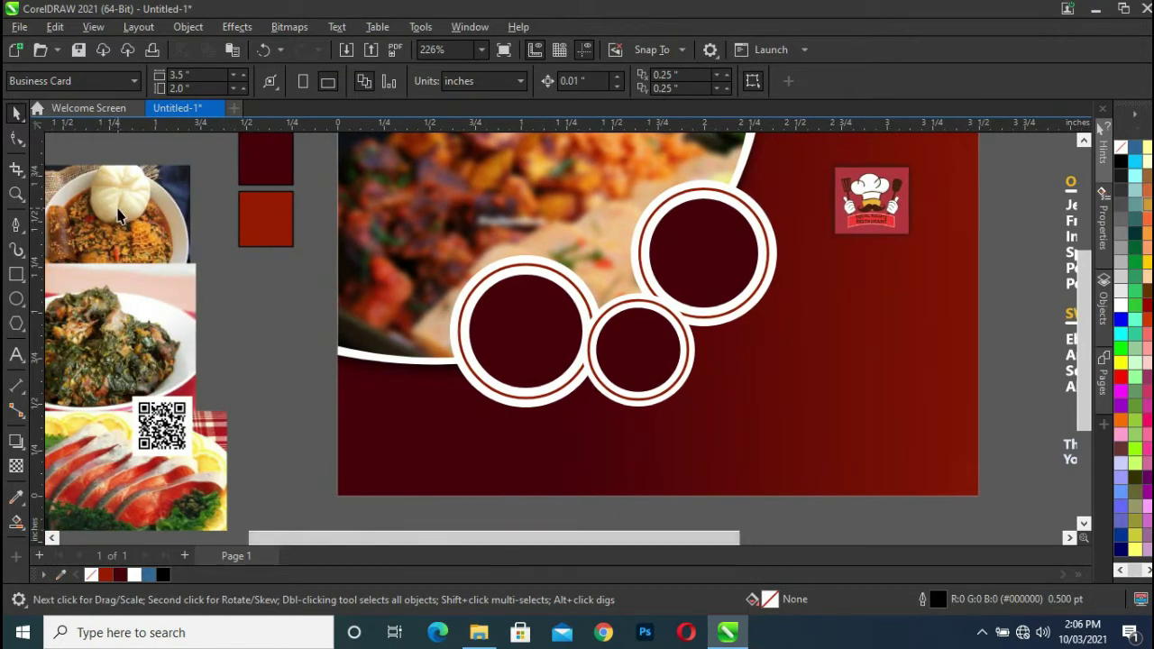
# - PowerClip the rice bowl into the top-right circle, leafy soup into the left, fish into the small one
pyautogui.moveTo(118, 215); pyautogui.dragTo(267, 289)
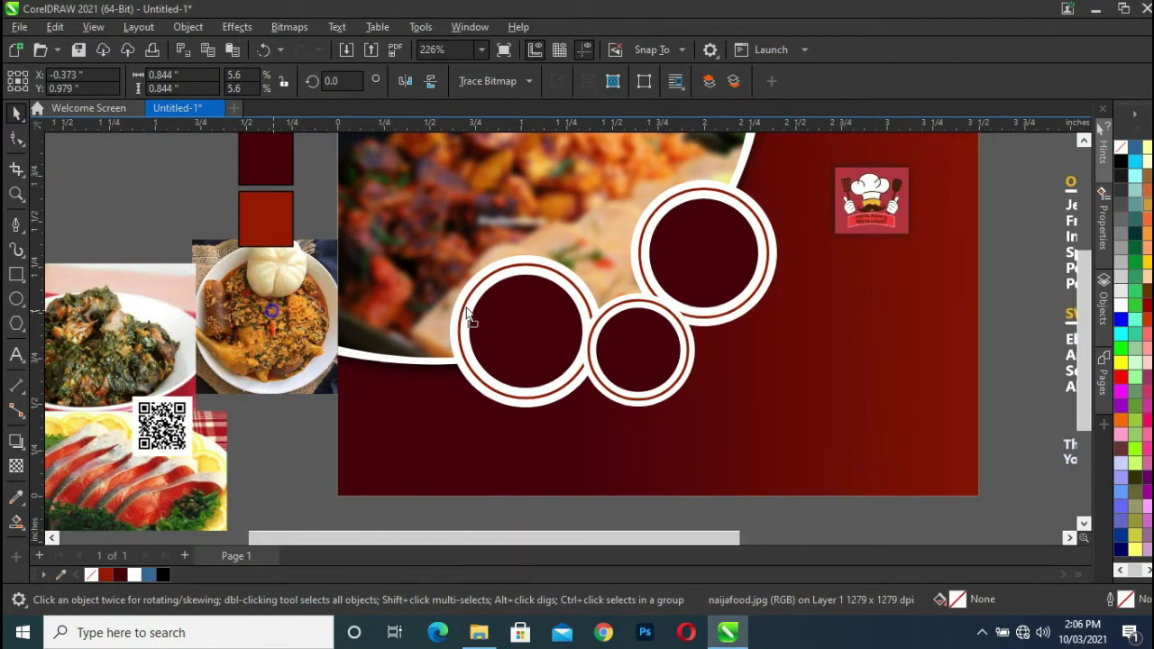
pyautogui.moveTo(468, 316); pyautogui.dragTo(701, 245)
pyautogui.click(748, 307)
pyautogui.click(99, 342)
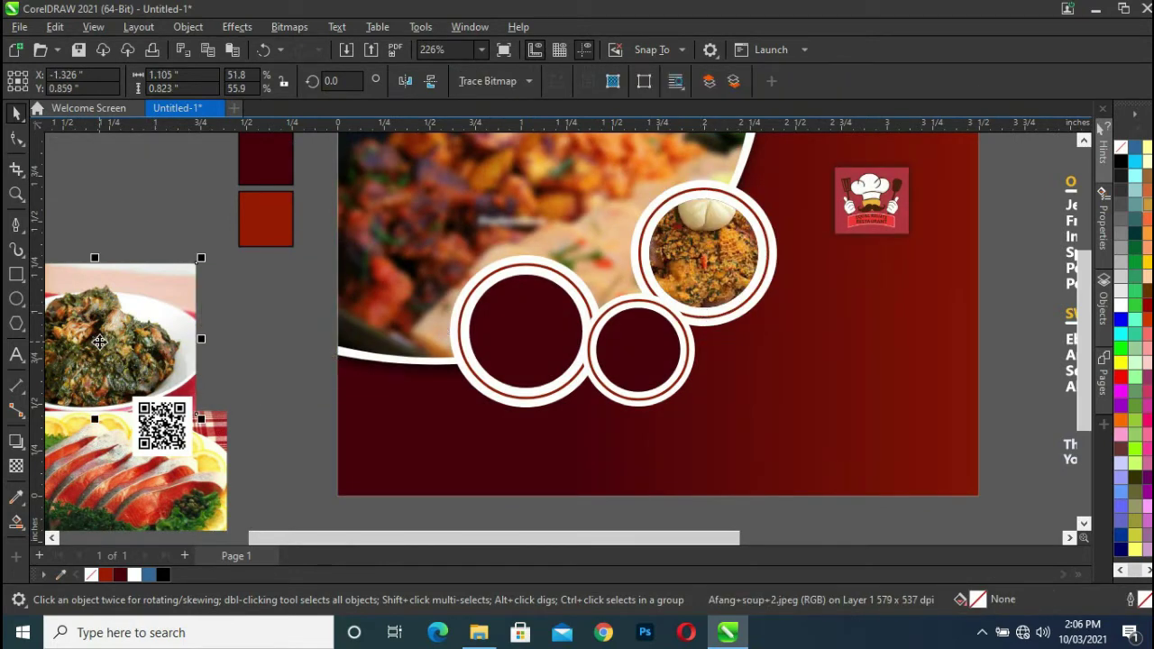
pyautogui.moveTo(99, 342); pyautogui.dragTo(514, 338)
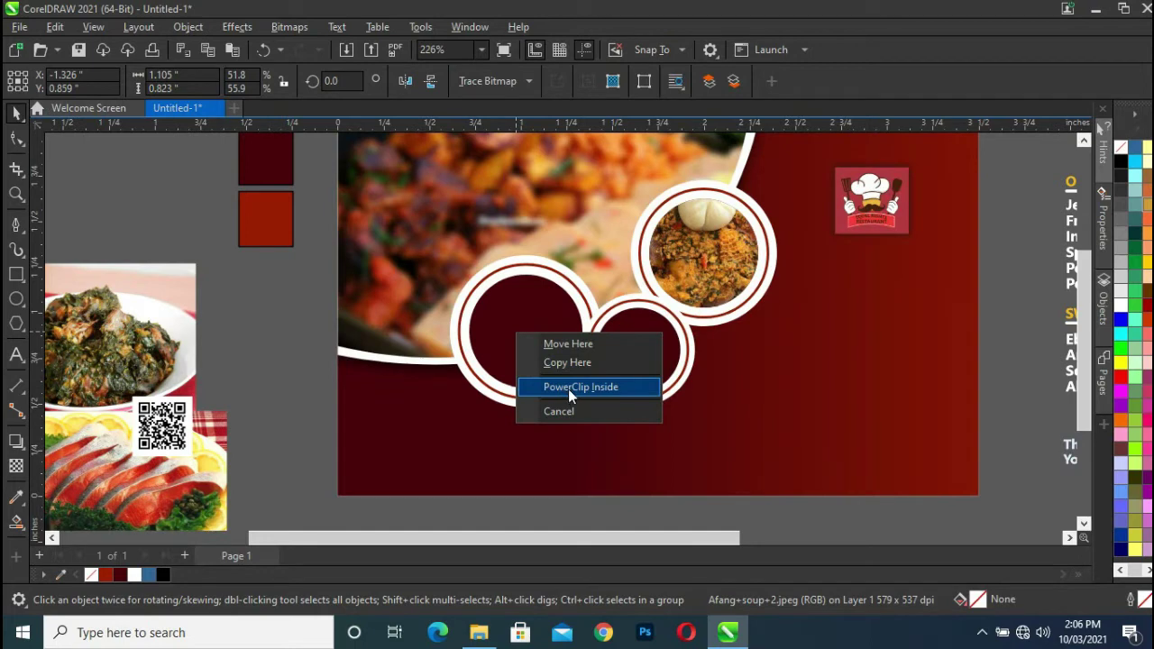
pyautogui.click(581, 387)
pyautogui.moveTo(209, 422)
pyautogui.mouseDown()
pyautogui.moveTo(321, 341)
pyautogui.moveTo(239, 333)
pyautogui.mouseUp()
pyautogui.moveTo(221, 424)
pyautogui.mouseDown()
pyautogui.moveTo(625, 338)
pyautogui.moveTo(636, 370)
pyautogui.mouseUp()
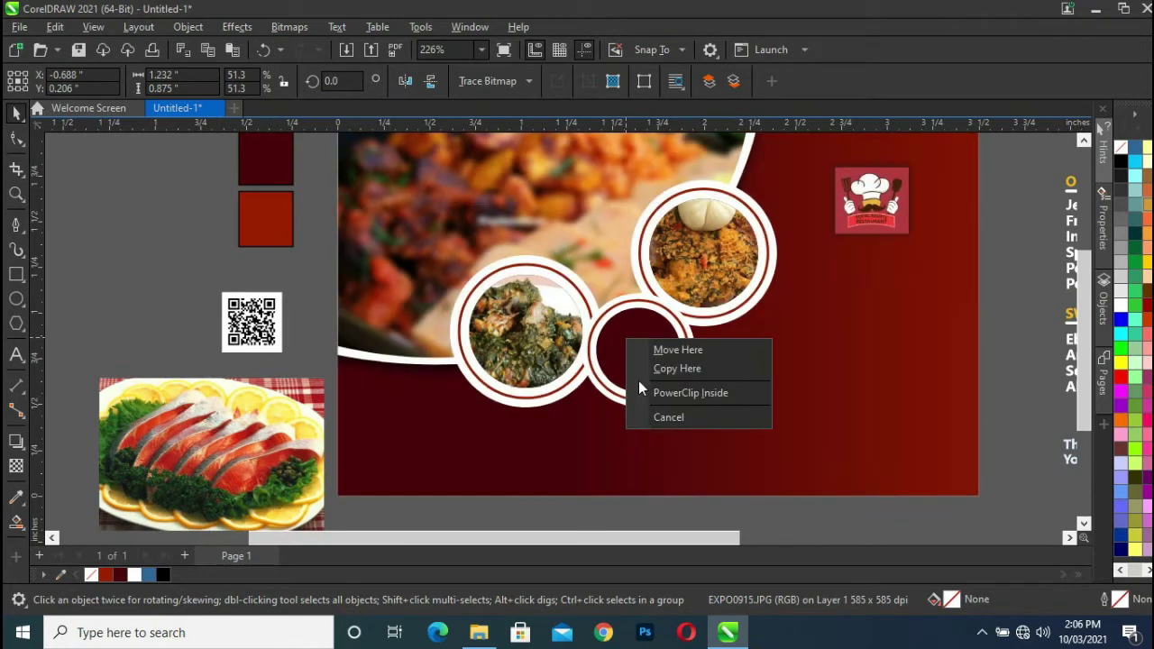
pyautogui.click(683, 395)
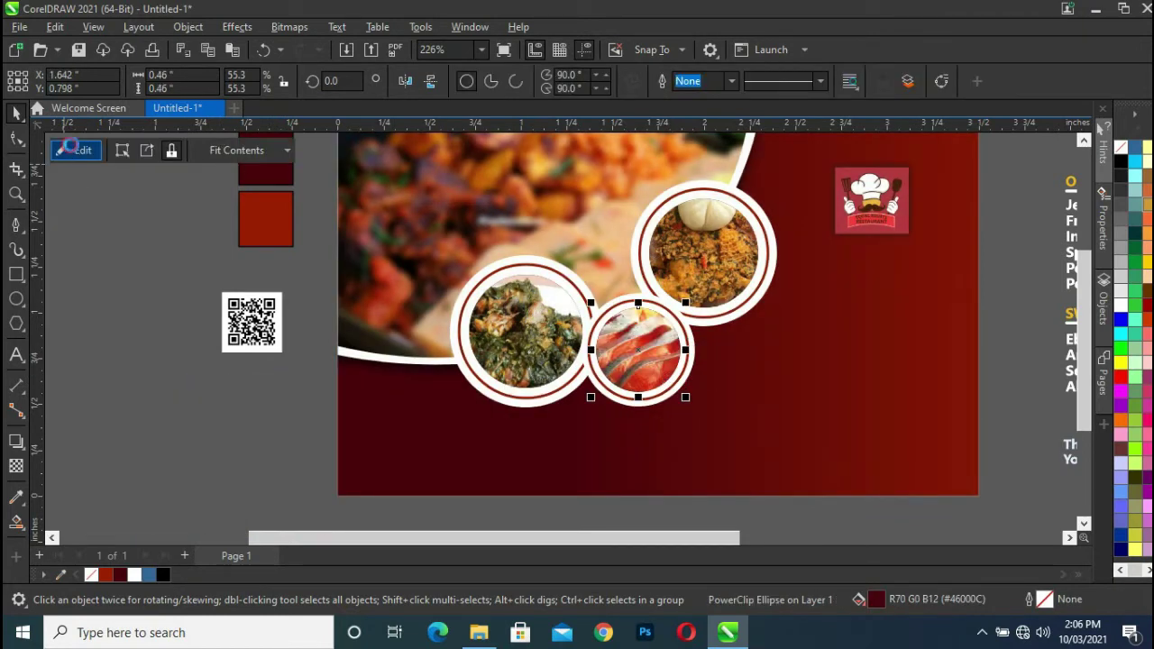
# - Scale and centre the fish photo inside the small circle's PowerClip
pyautogui.click(77, 150)
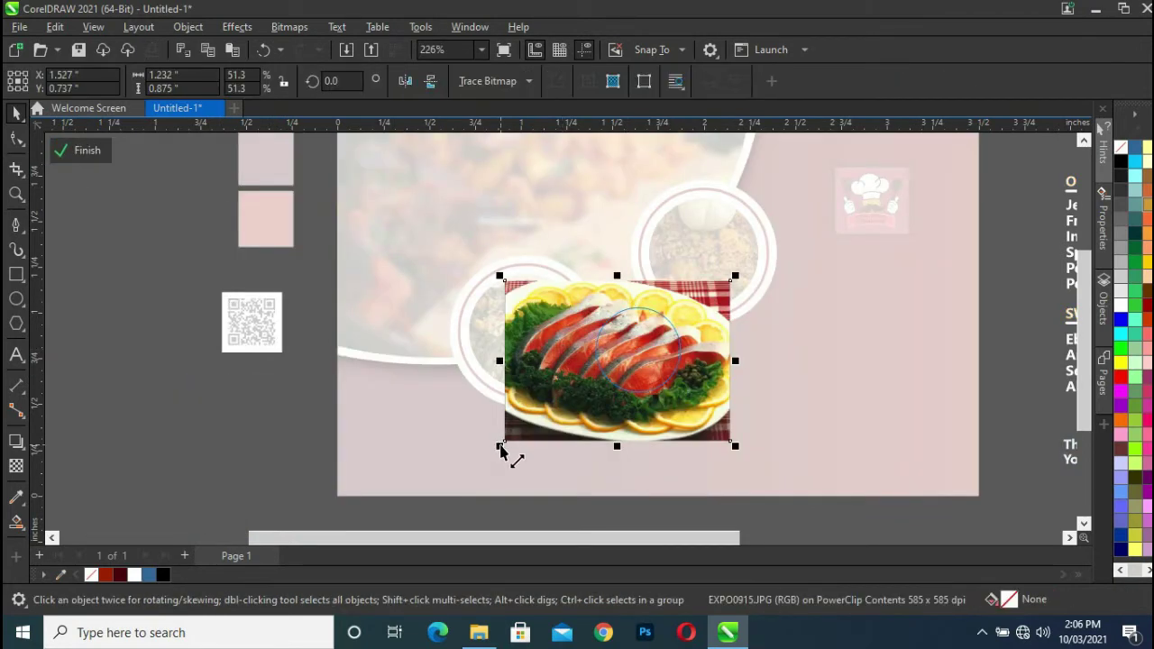
pyautogui.moveTo(500, 444); pyautogui.dragTo(556, 438)
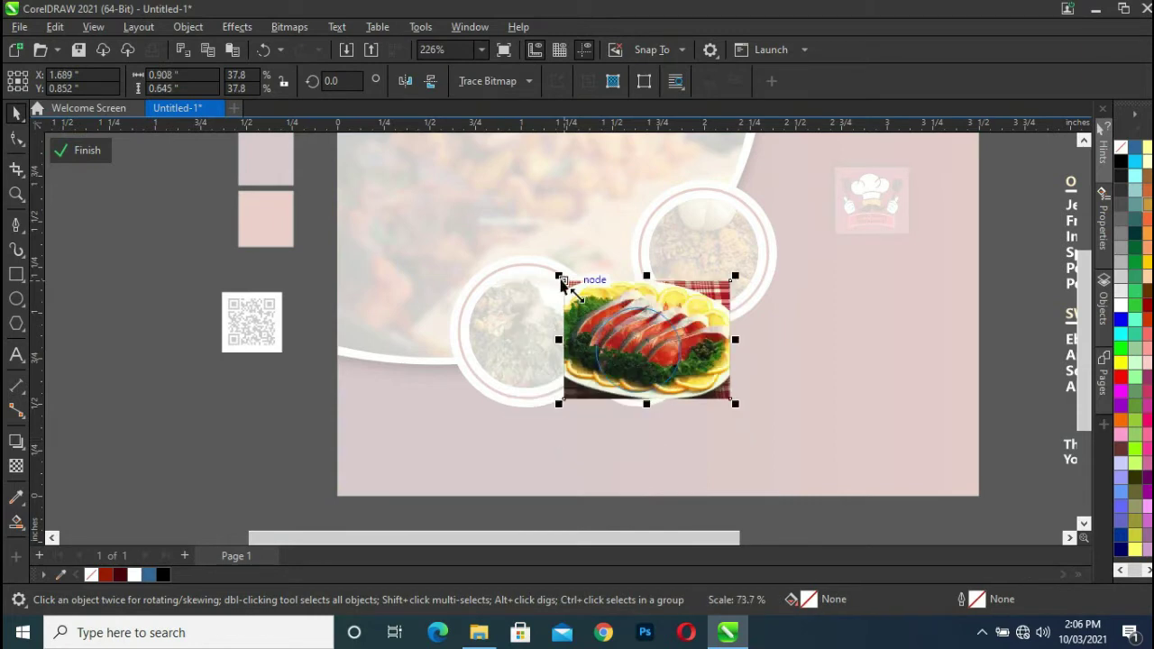
pyautogui.moveTo(559, 276); pyautogui.dragTo(581, 292)
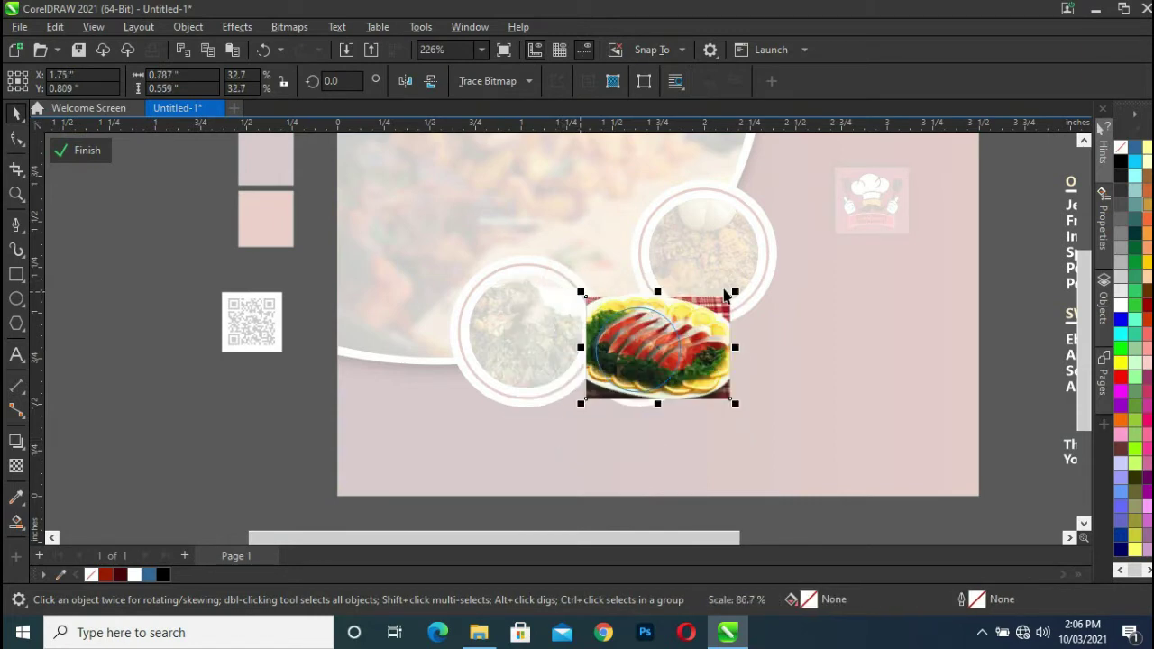
pyautogui.moveTo(735, 406); pyautogui.dragTo(723, 396)
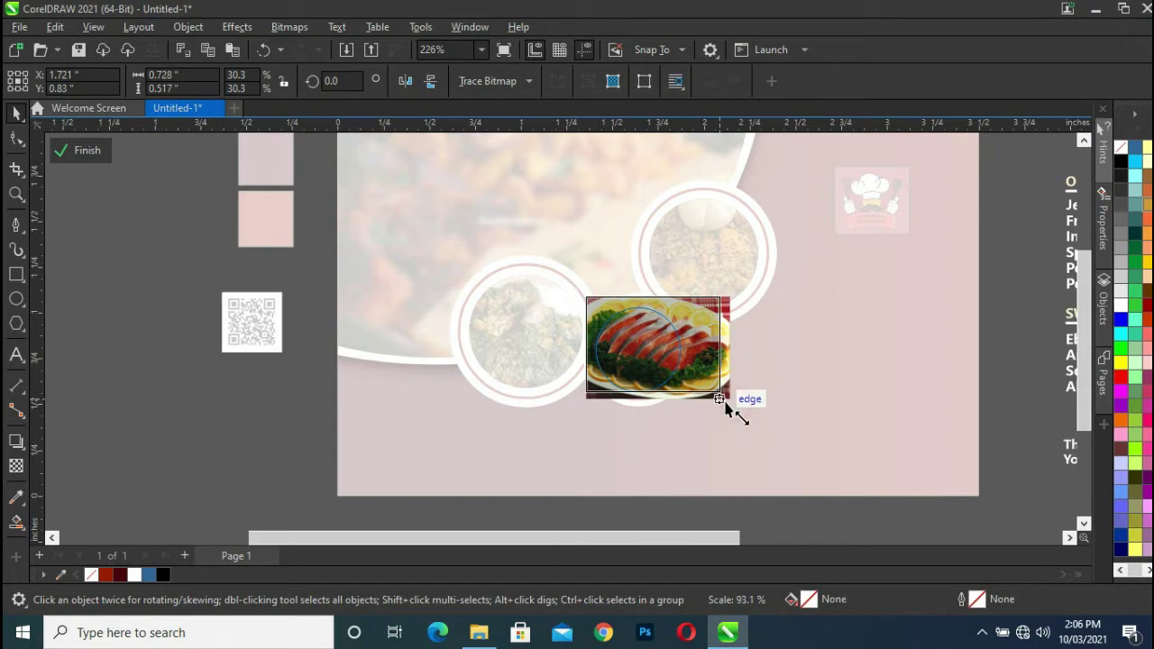
pyautogui.moveTo(699, 358); pyautogui.dragTo(697, 349)
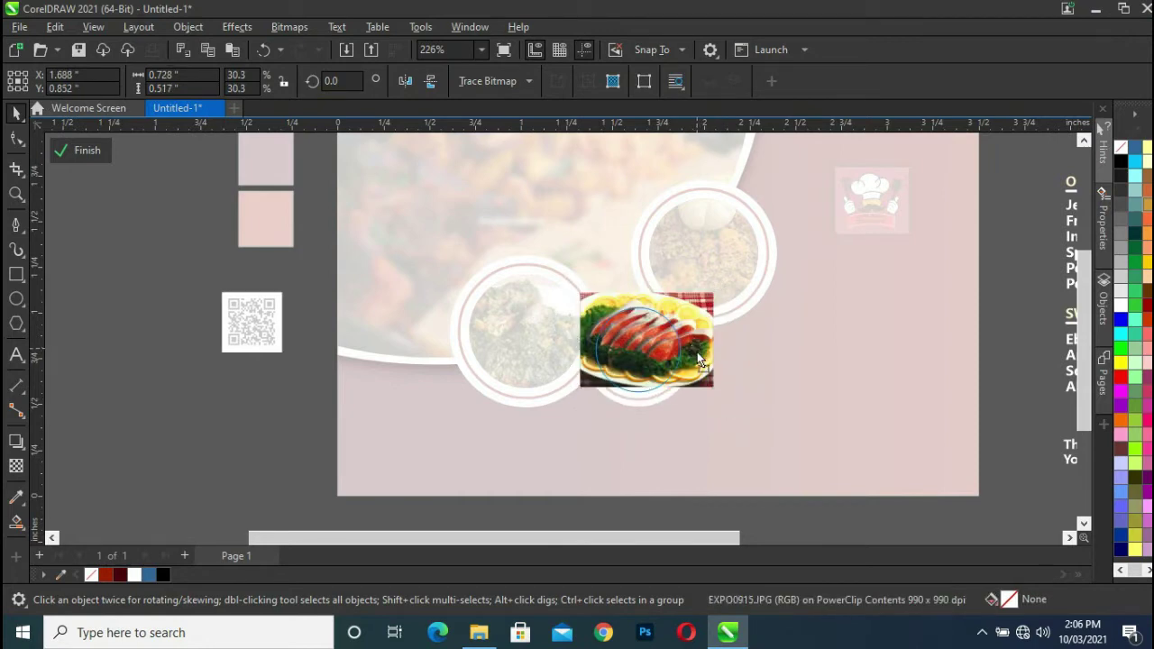
pyautogui.moveTo(700, 358); pyautogui.dragTo(699, 370)
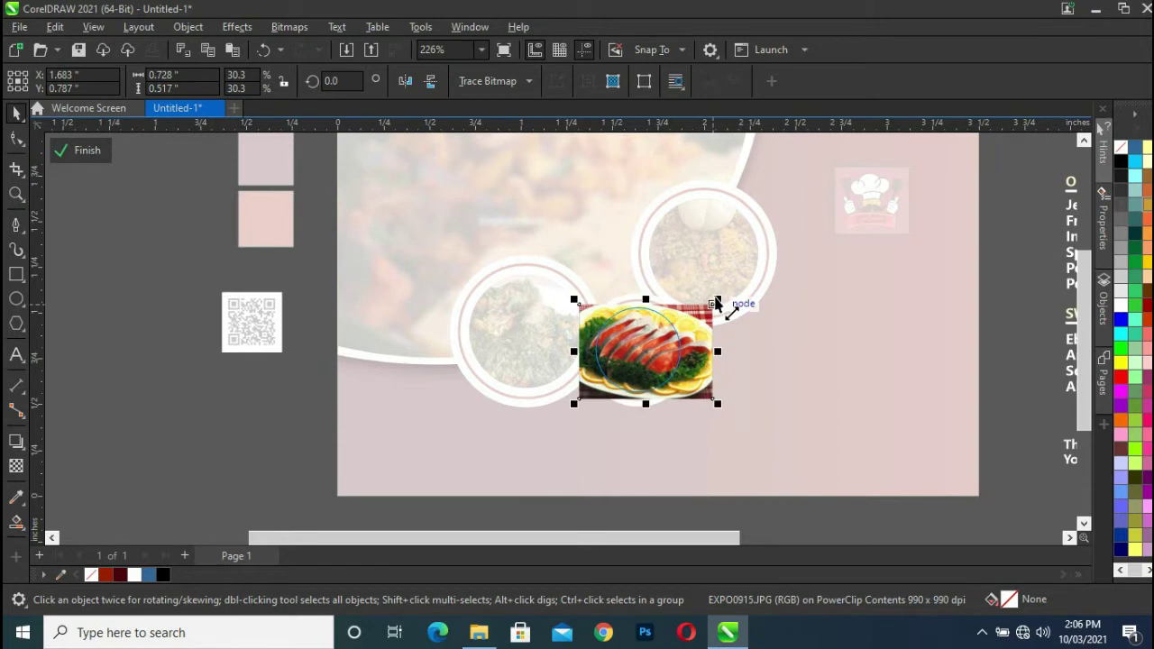
pyautogui.moveTo(715, 305); pyautogui.dragTo(727, 293)
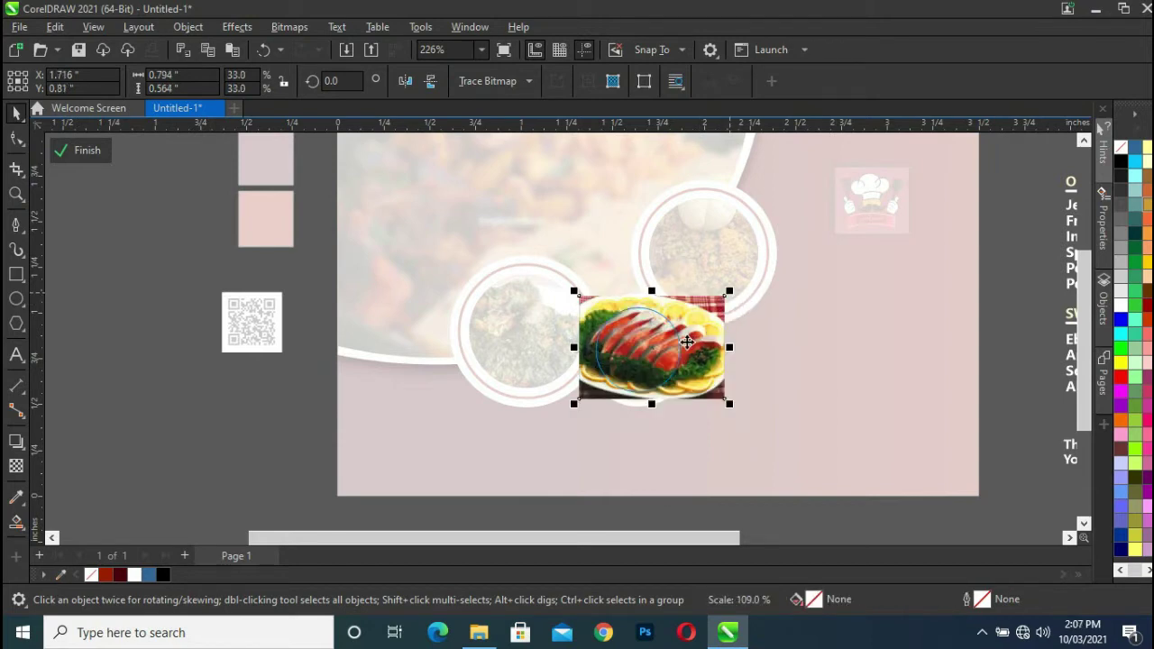
pyautogui.moveTo(686, 368)
pyautogui.mouseDown()
pyautogui.moveTo(693, 351)
pyautogui.moveTo(686, 357)
pyautogui.mouseUp()
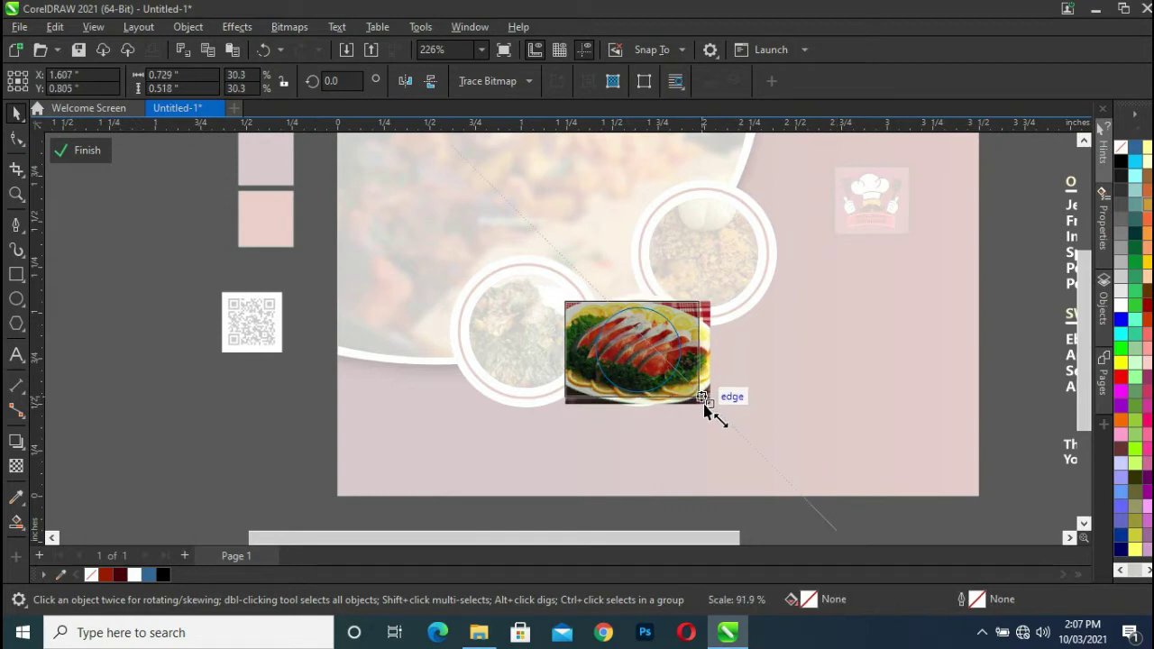
pyautogui.moveTo(715, 411); pyautogui.dragTo(705, 407)
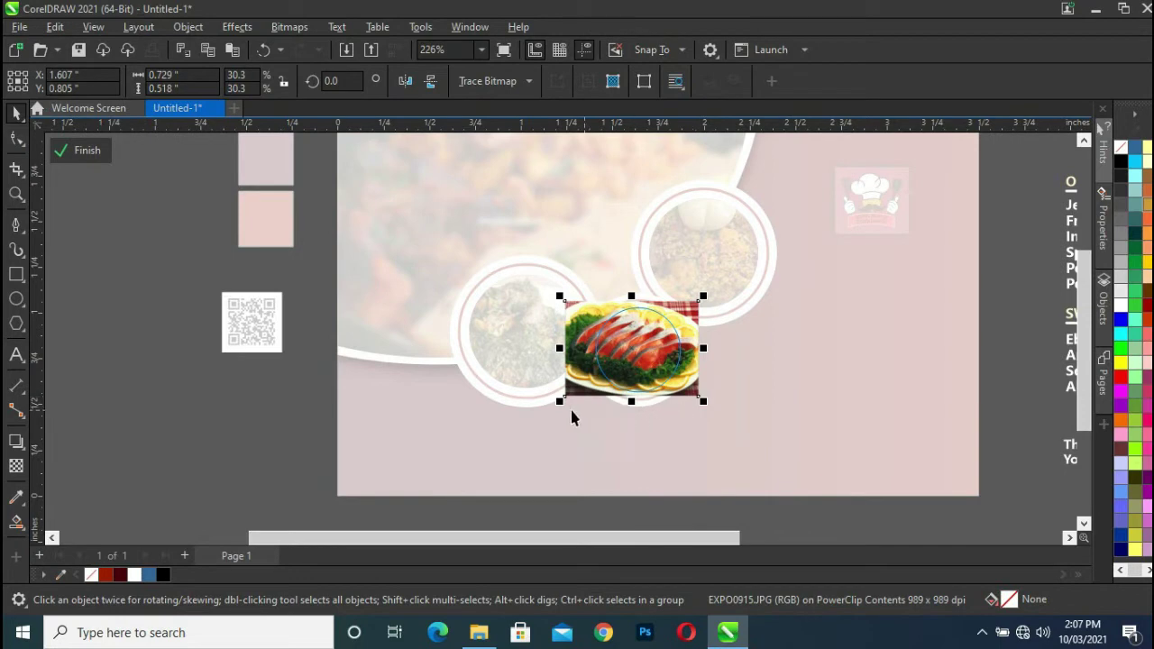
pyautogui.moveTo(559, 300); pyautogui.dragTo(567, 298)
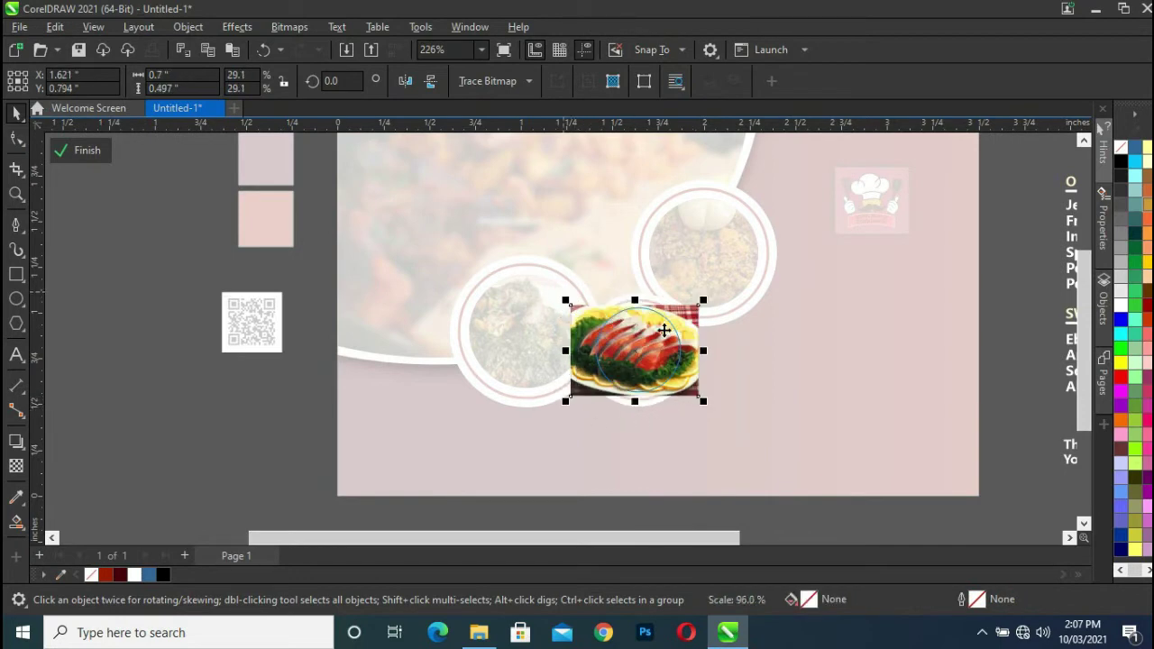
# - Finish editing the small circle's PowerClip contents and deselect everything
pyautogui.scroll(1, 670, 330)
pyautogui.scroll(1, 670, 331)
pyautogui.click(138, 364)
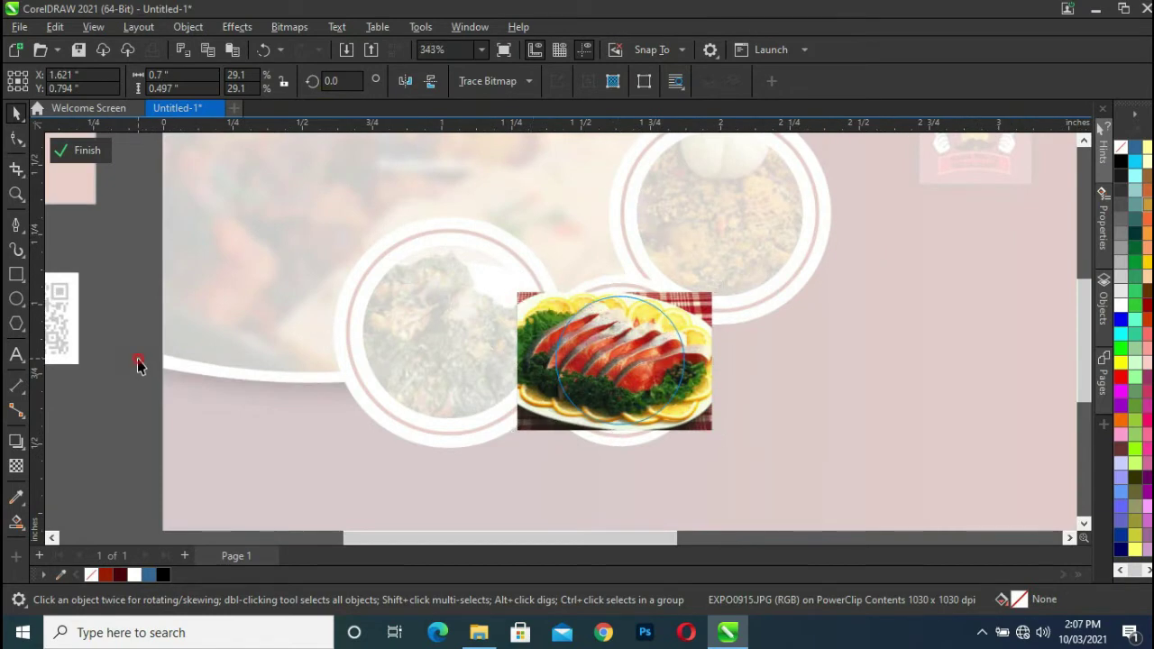
pyautogui.scroll(-2, 646, 300)
pyautogui.scroll(-1, 703, 285)
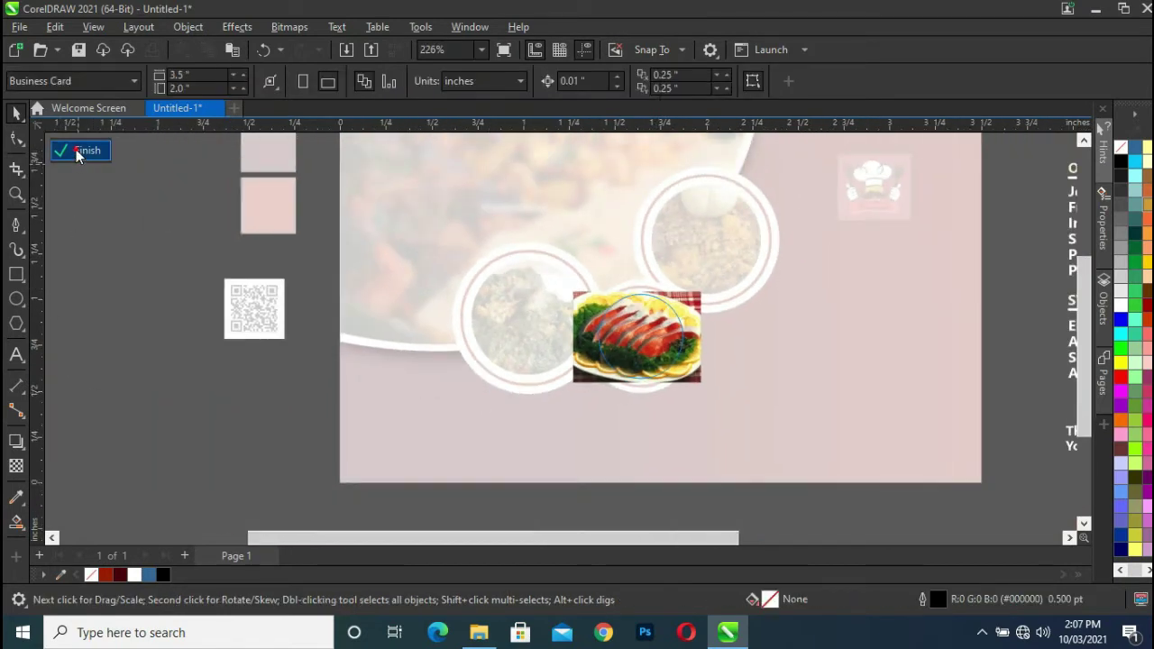
pyautogui.click(81, 150)
pyautogui.click(135, 374)
# - Shrink and centre the rice-bowl photo within the top-right circle's PowerClip so the whole bowl shows
pyautogui.click(721, 240)
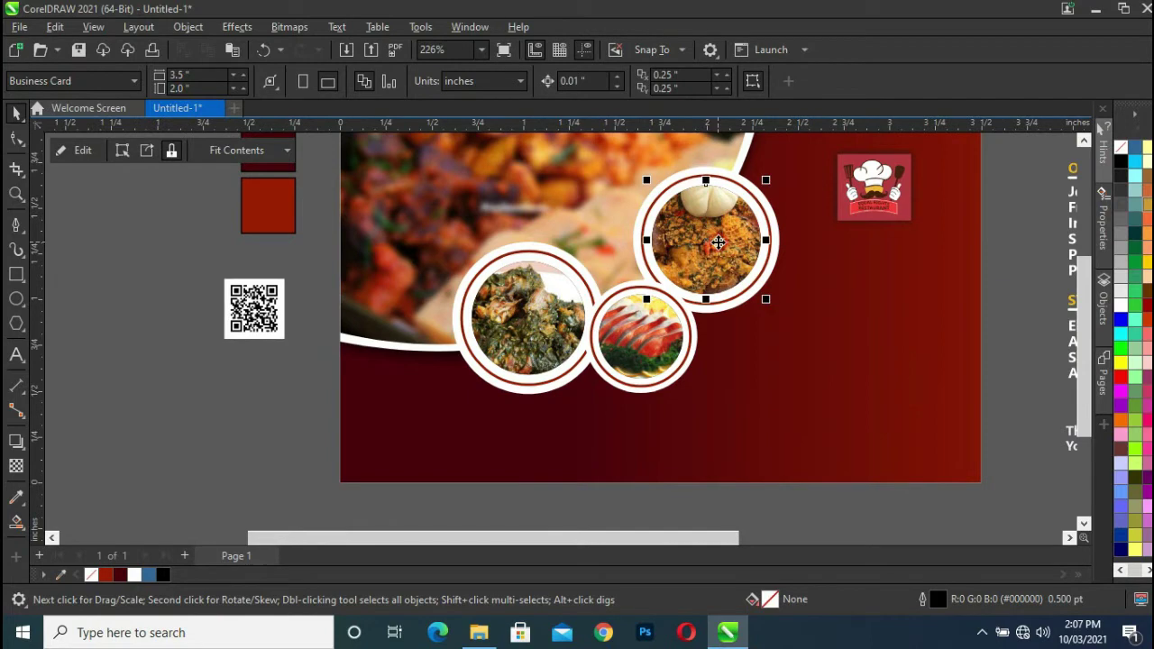
pyautogui.click(72, 150)
pyautogui.click(708, 165)
pyautogui.moveTo(618, 155); pyautogui.dragTo(640, 174)
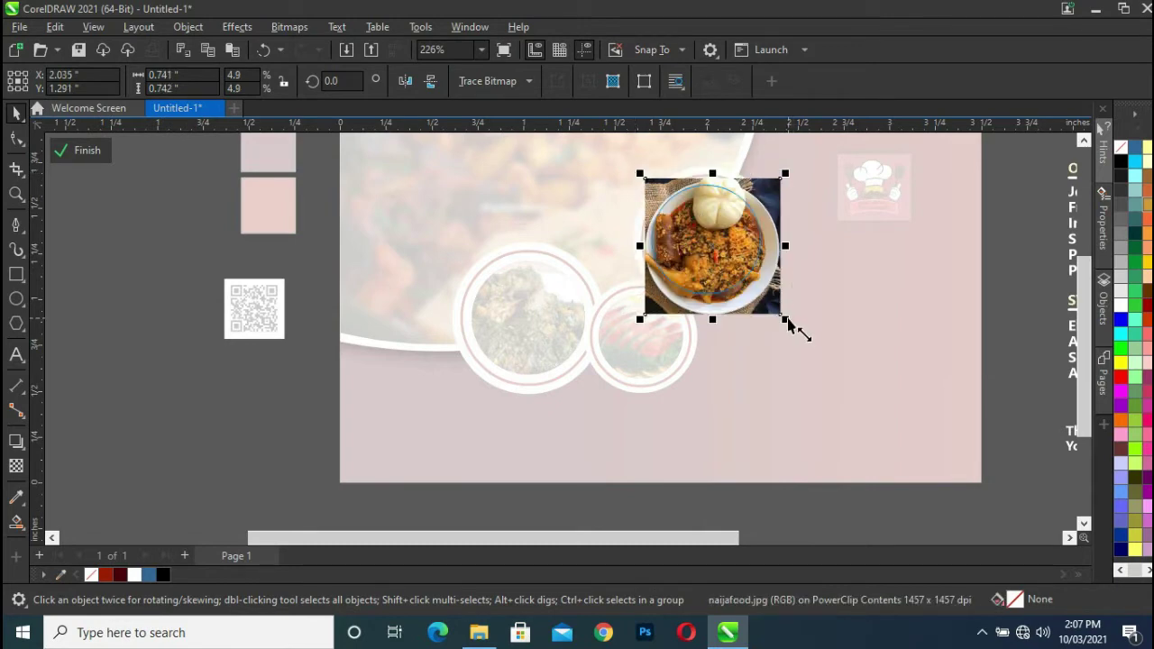
pyautogui.moveTo(774, 300); pyautogui.dragTo(769, 301)
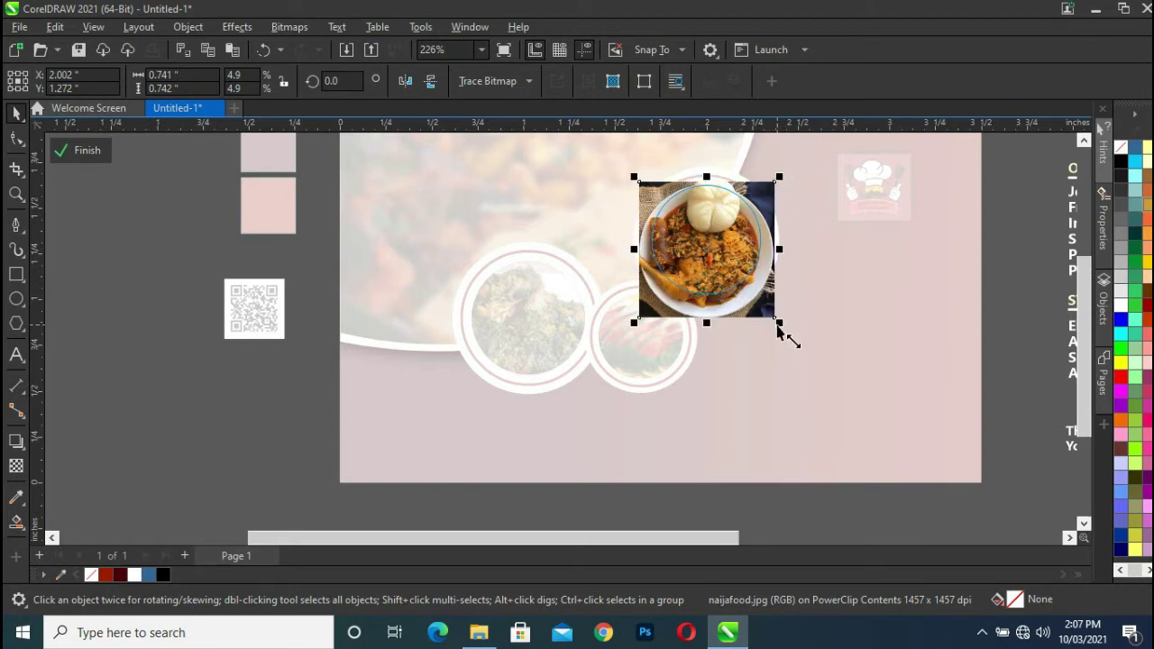
pyautogui.moveTo(781, 326); pyautogui.dragTo(783, 304)
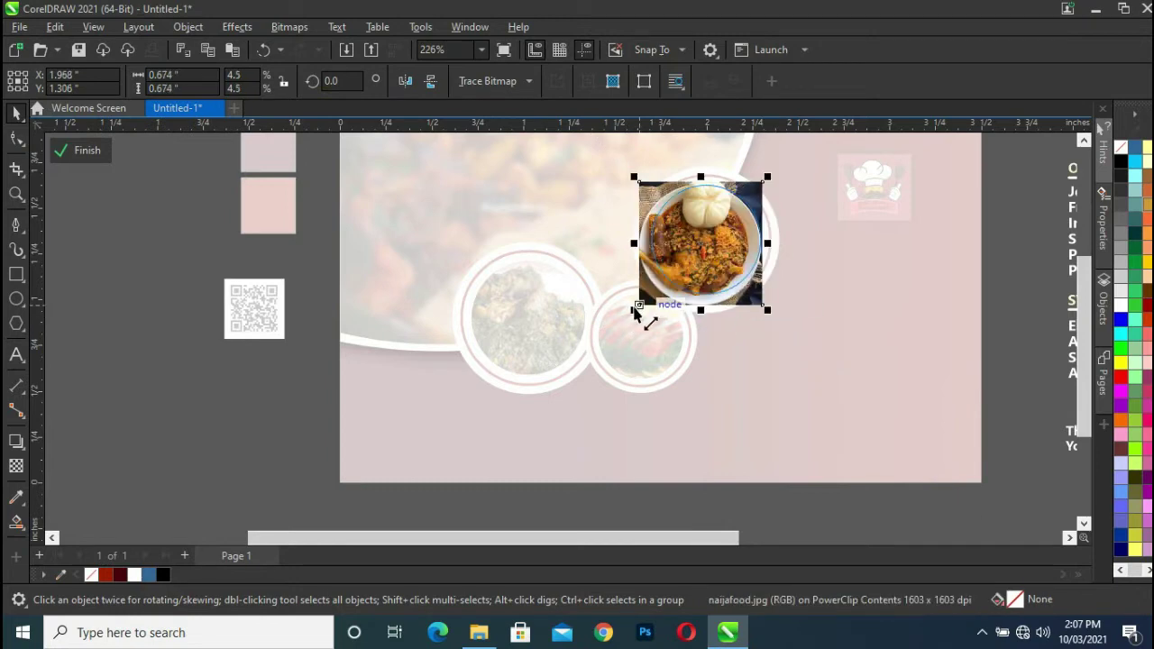
pyautogui.moveTo(635, 312); pyautogui.dragTo(645, 313)
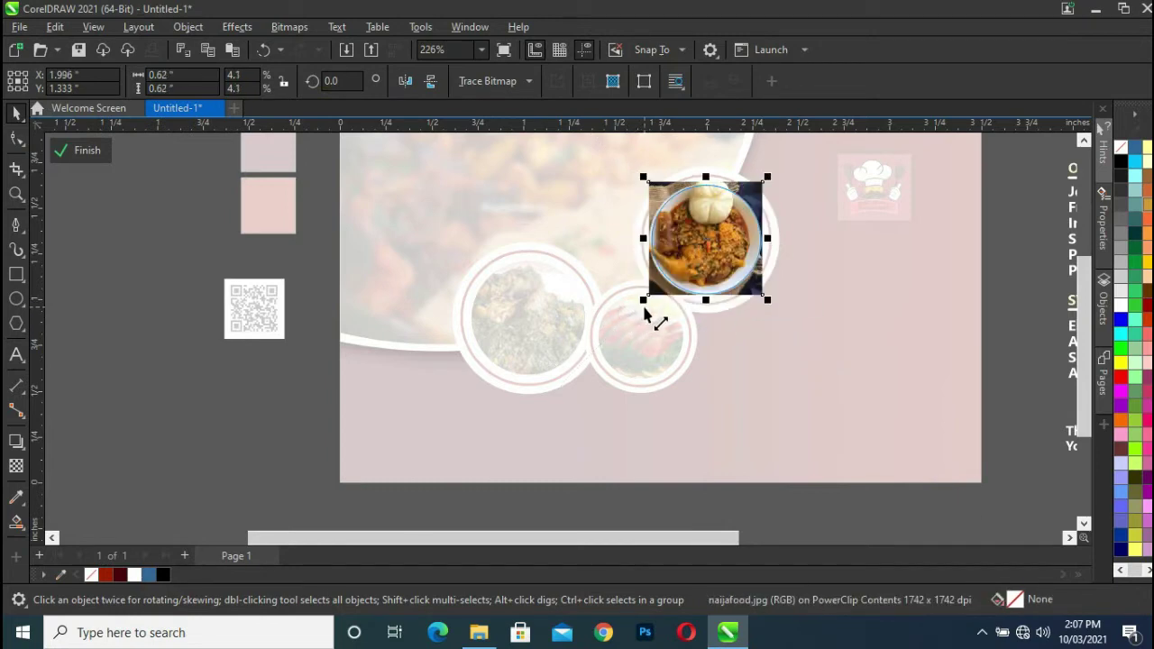
pyautogui.click(88, 150)
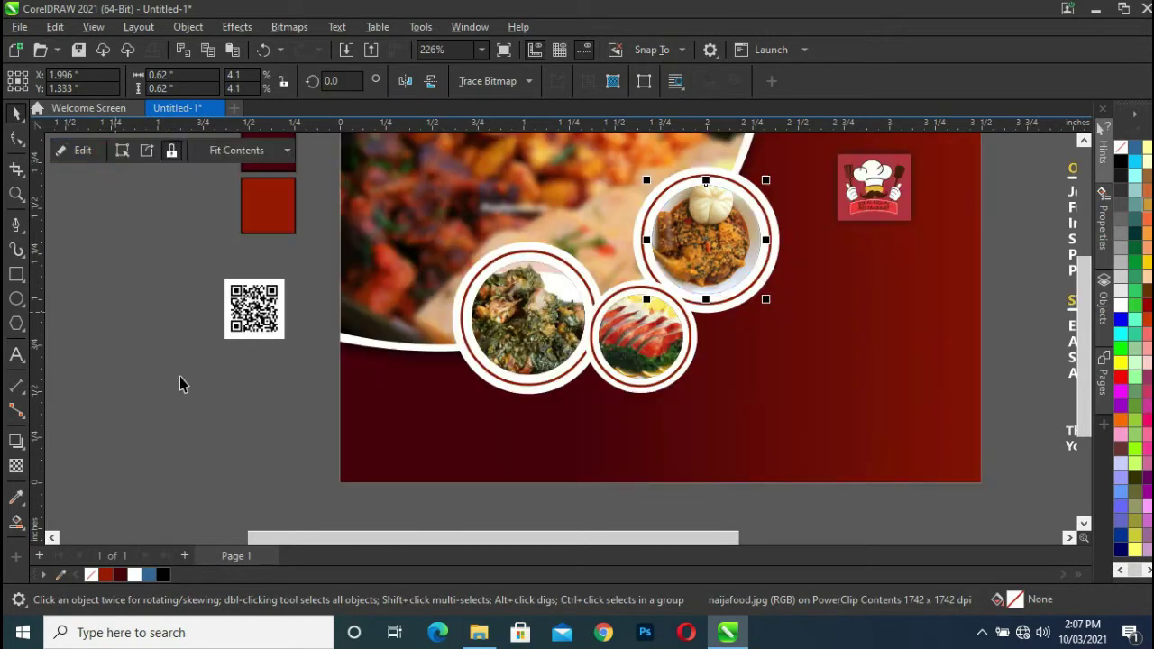
# - Resize and centre the leafy soup photo inside the left circle's PowerClip
pyautogui.click(487, 336)
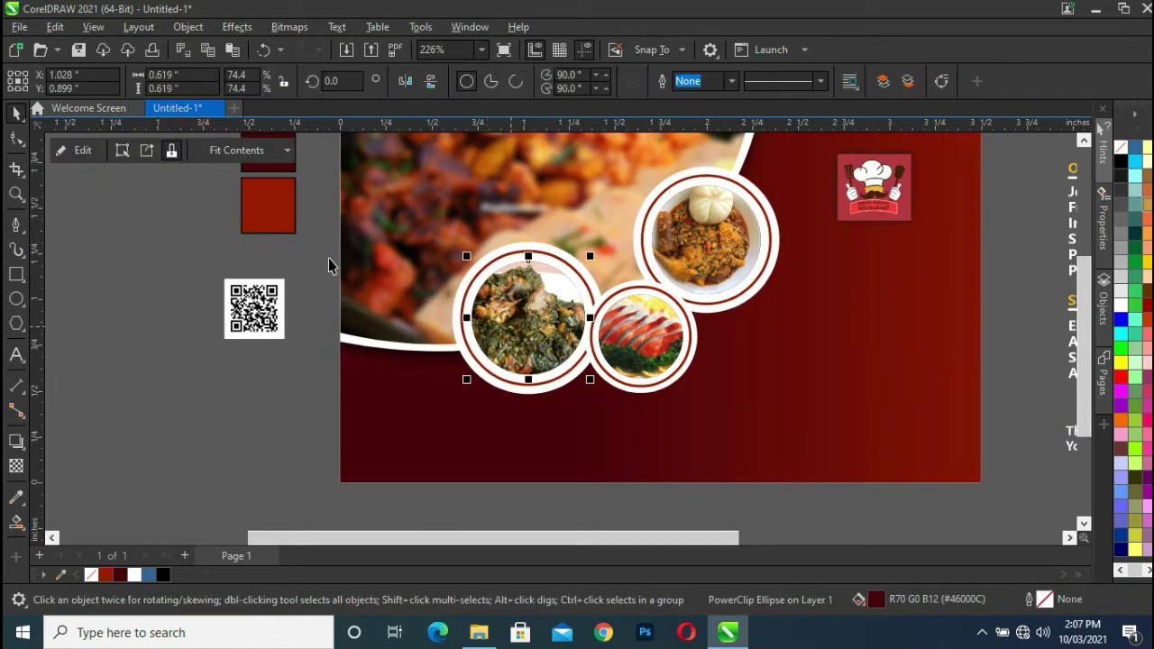
pyautogui.click(77, 151)
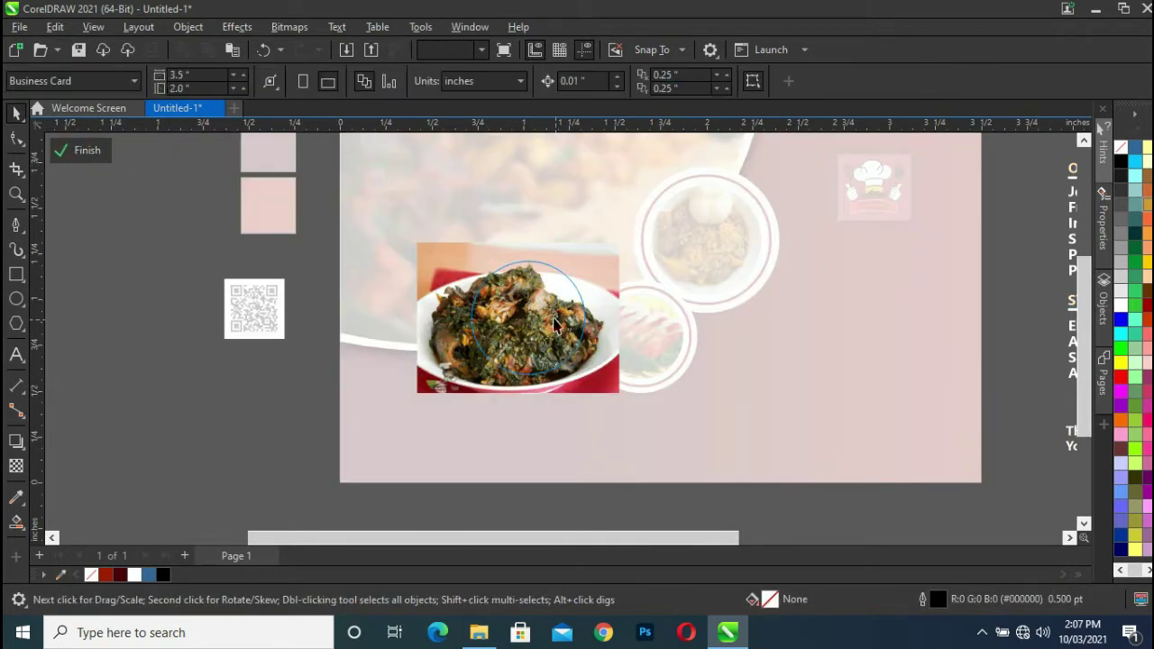
pyautogui.moveTo(411, 397); pyautogui.dragTo(430, 388)
pyautogui.moveTo(433, 242); pyautogui.dragTo(451, 257)
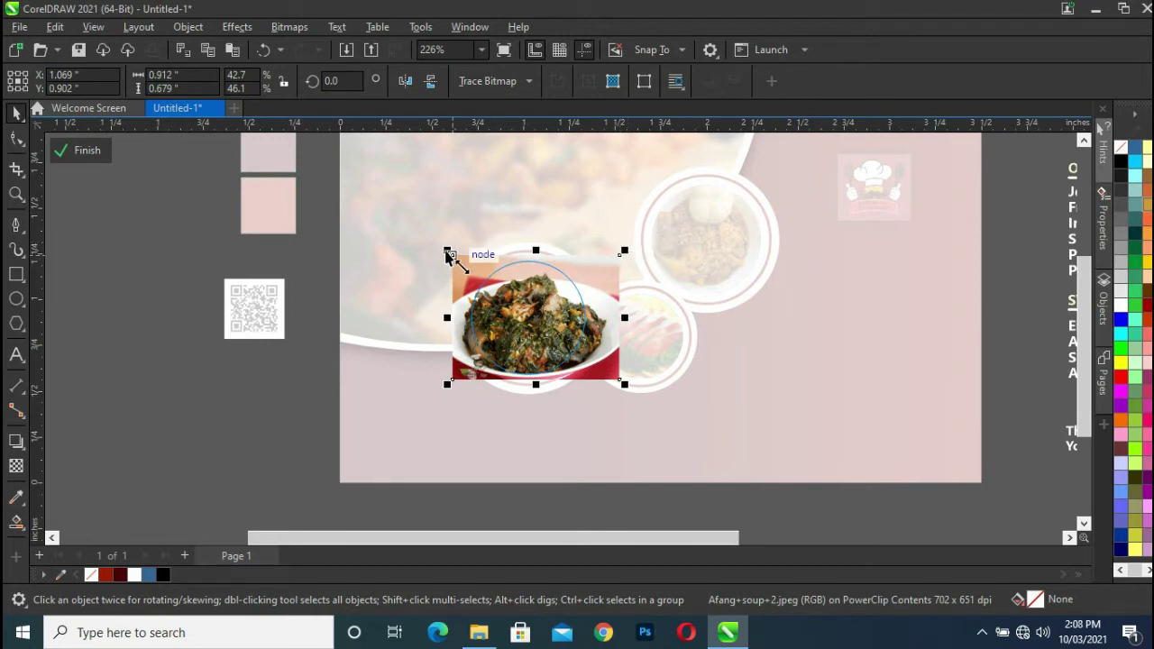
pyautogui.moveTo(449, 254); pyautogui.dragTo(431, 240)
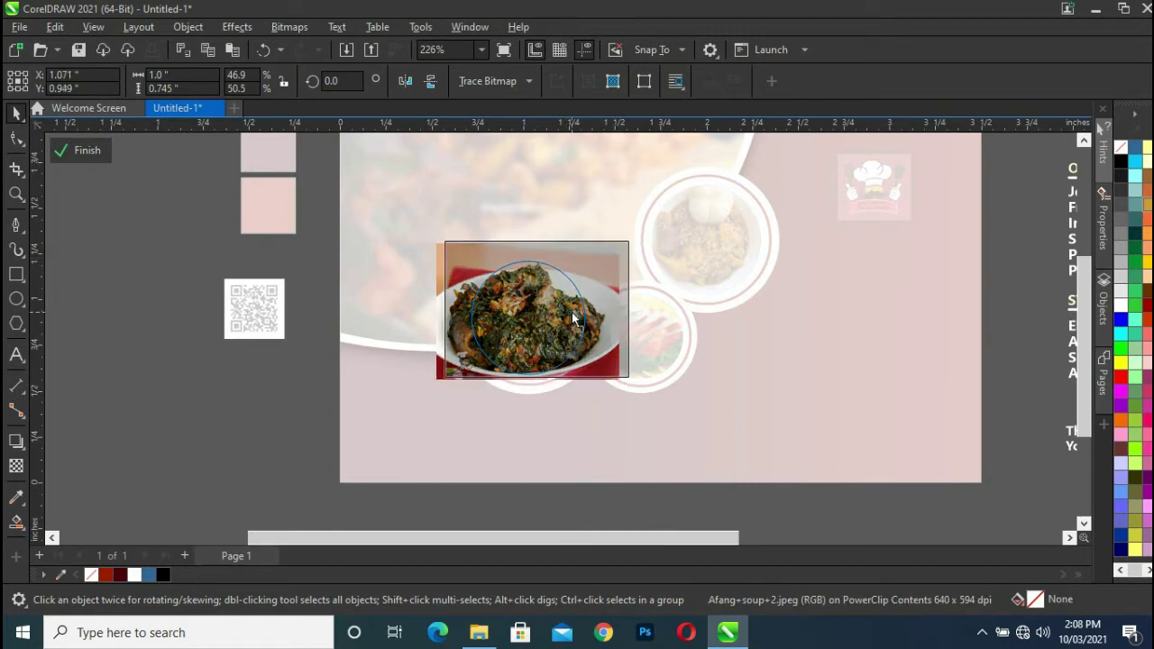
pyautogui.moveTo(564, 315); pyautogui.dragTo(573, 313)
pyautogui.click(515, 318)
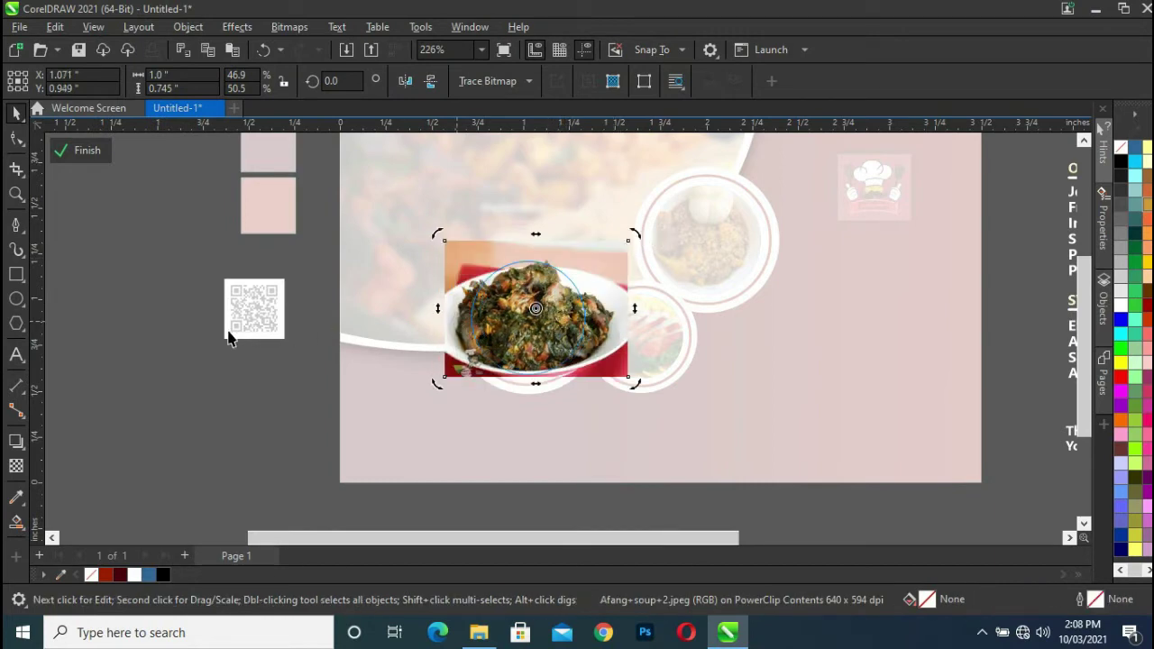
pyautogui.click(88, 150)
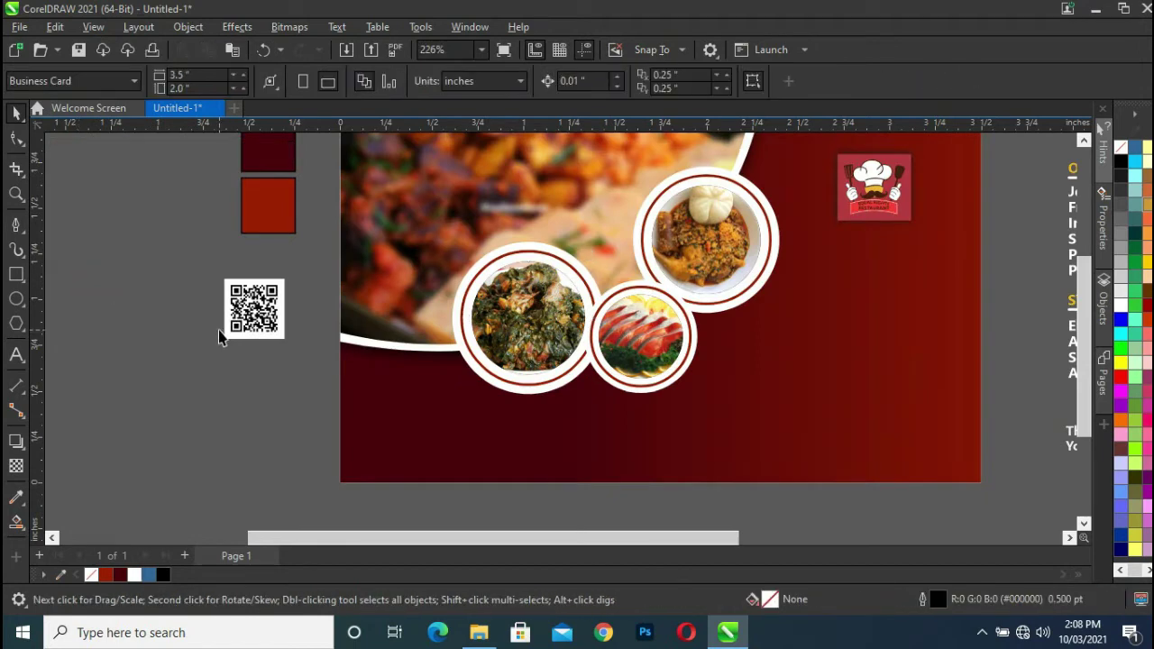
# - Enlarge the leafy soup photo slightly within its circle and finish editing
pyautogui.click(559, 313)
pyautogui.click(82, 148)
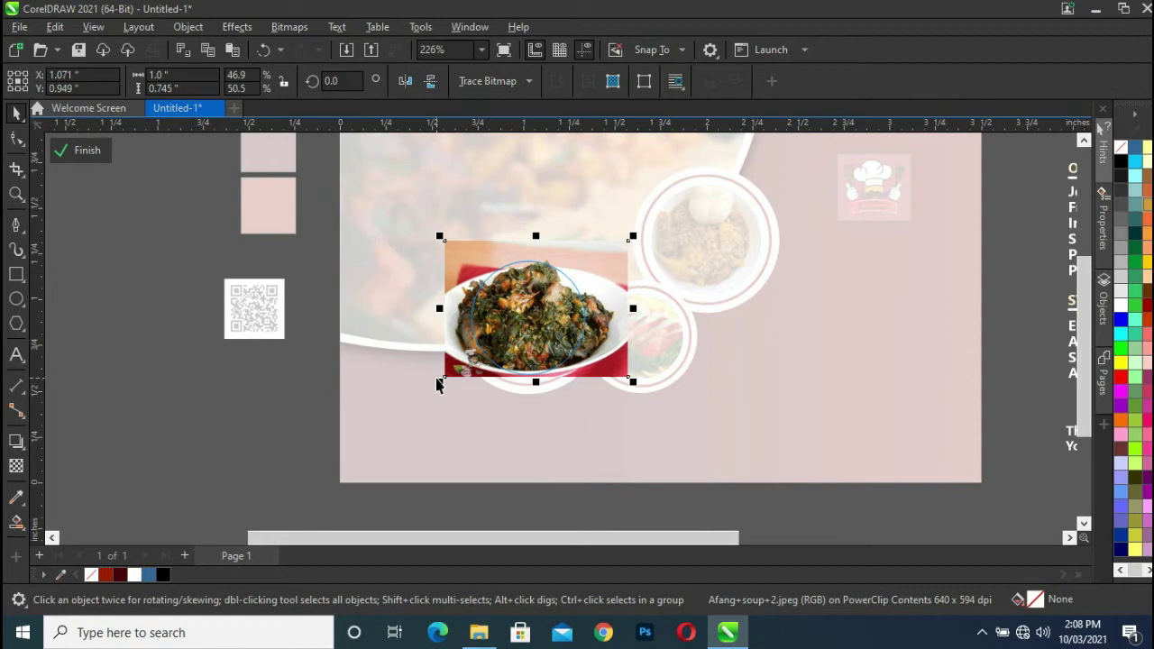
pyautogui.moveTo(439, 382); pyautogui.dragTo(433, 387)
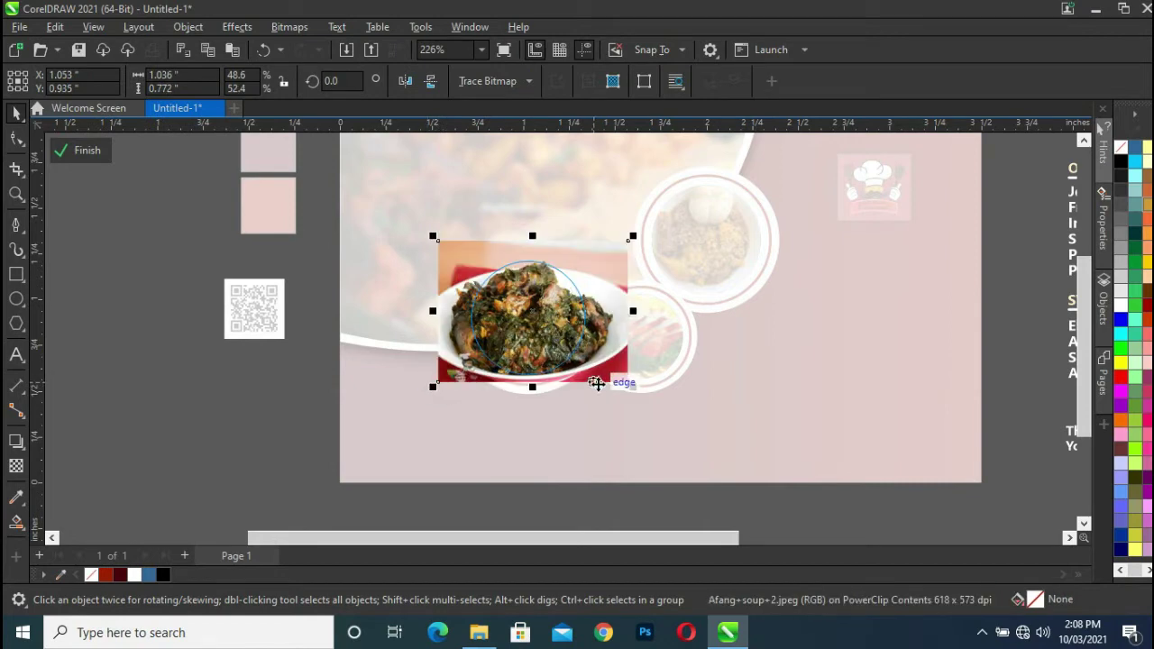
pyautogui.click(91, 152)
pyautogui.click(109, 252)
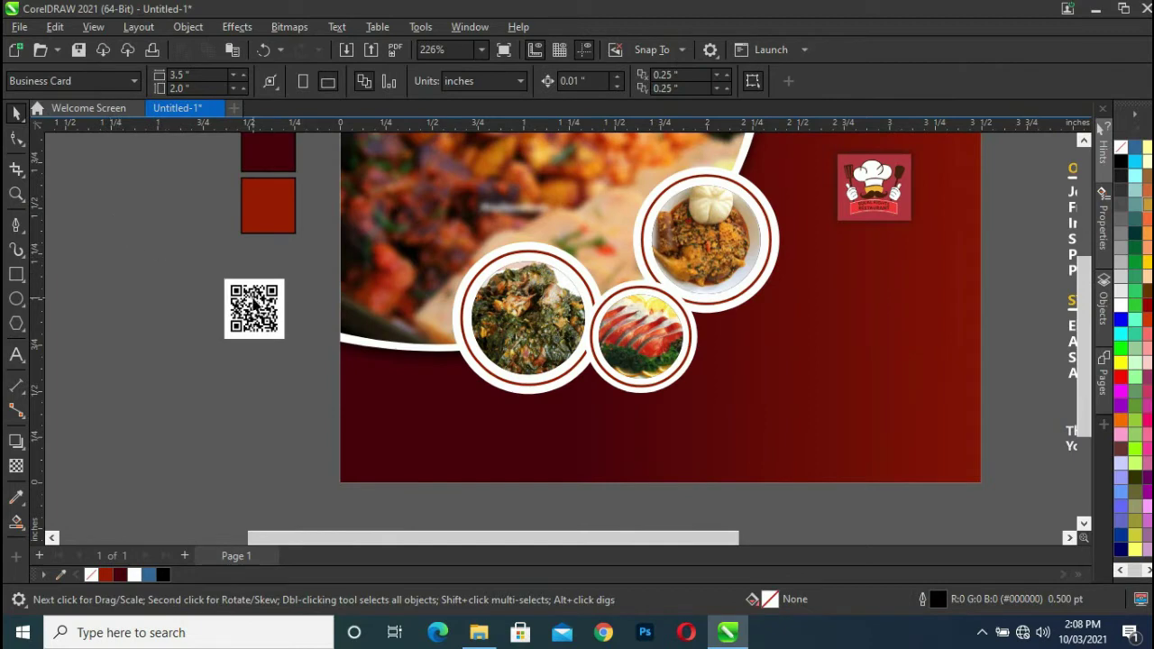
# - Place the QR code in the card's lower left
pyautogui.moveTo(238, 309); pyautogui.dragTo(446, 411)
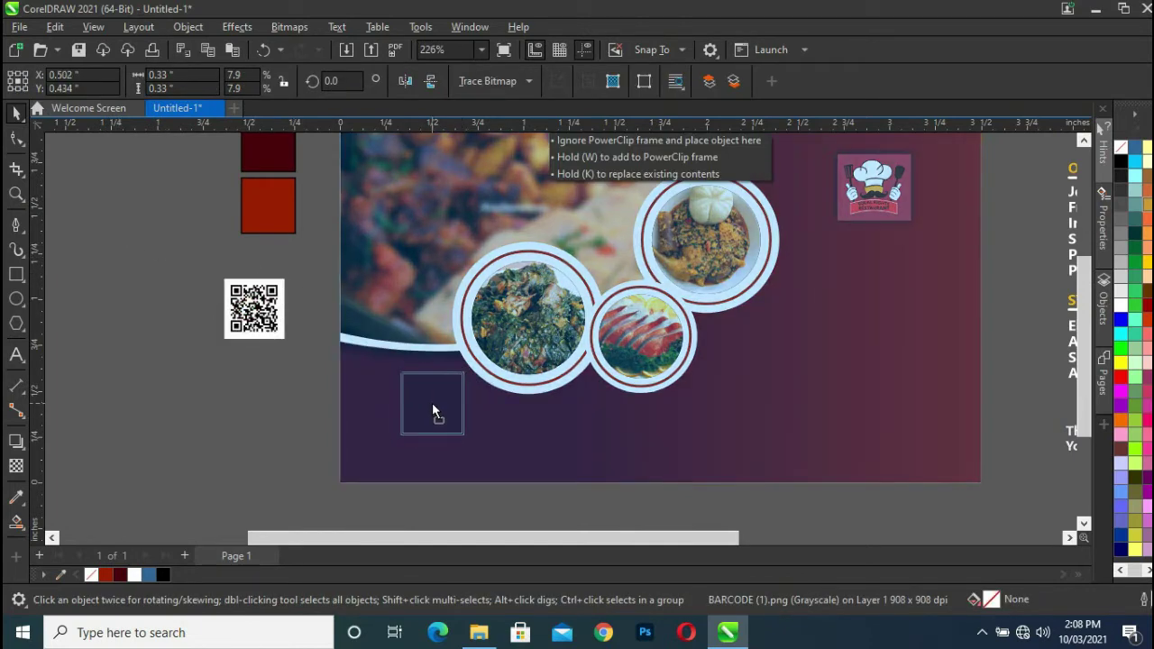
pyautogui.moveTo(423, 407); pyautogui.dragTo(432, 402)
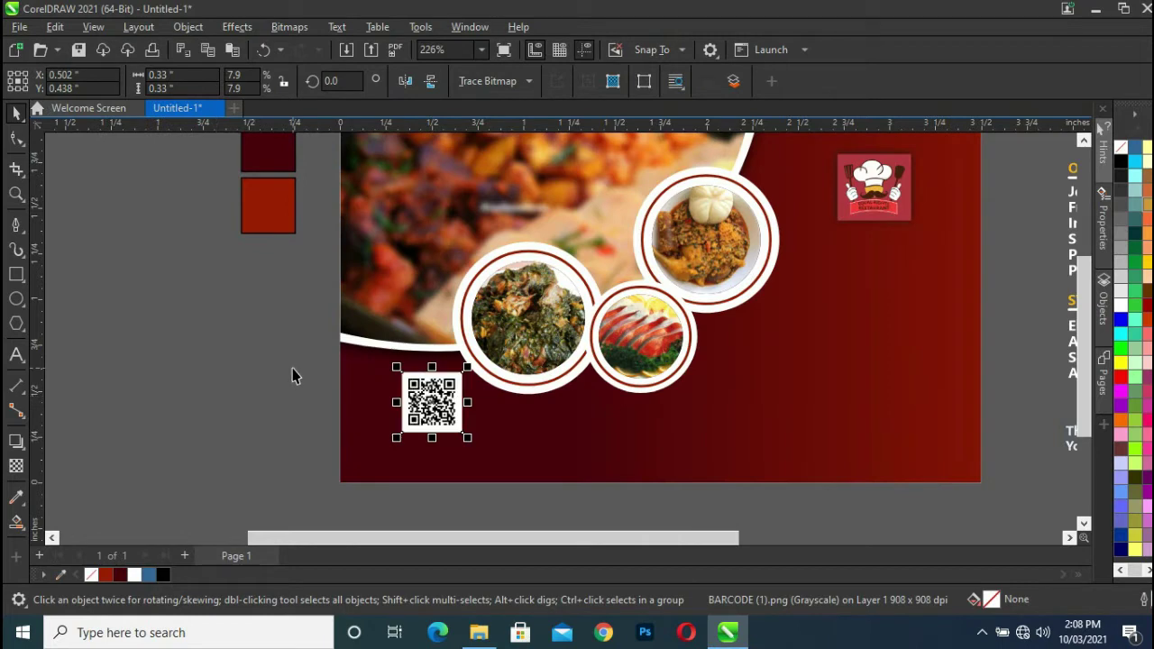
pyautogui.click(237, 361)
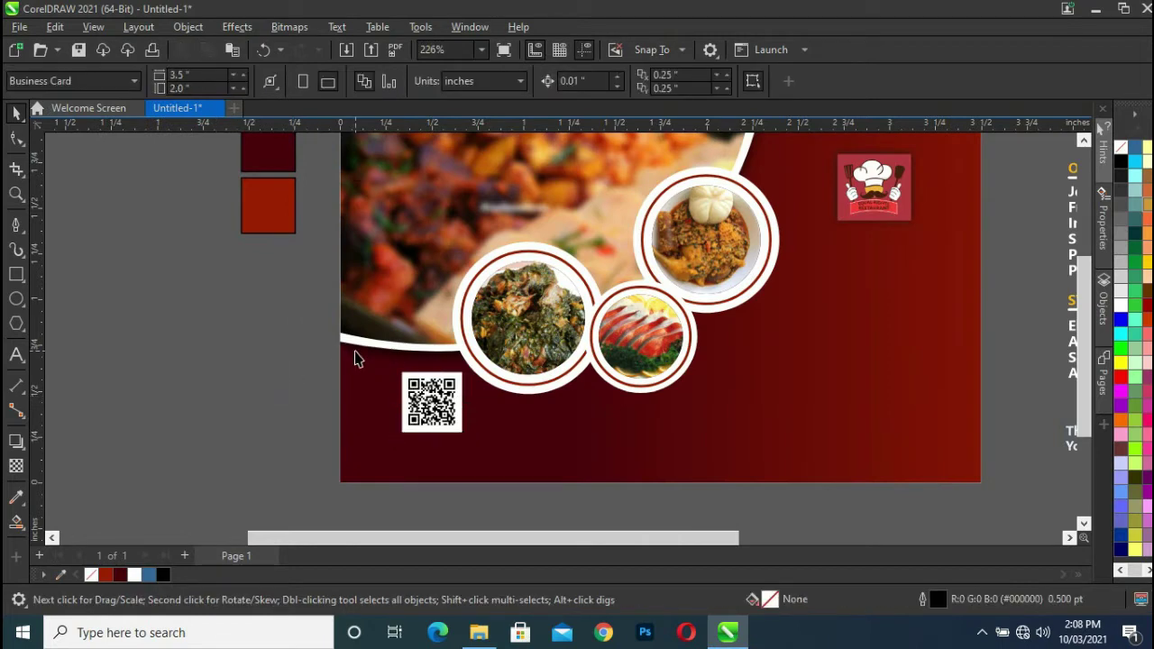
pyautogui.scroll(-2, 600, 469)
pyautogui.scroll(1, 817, 402)
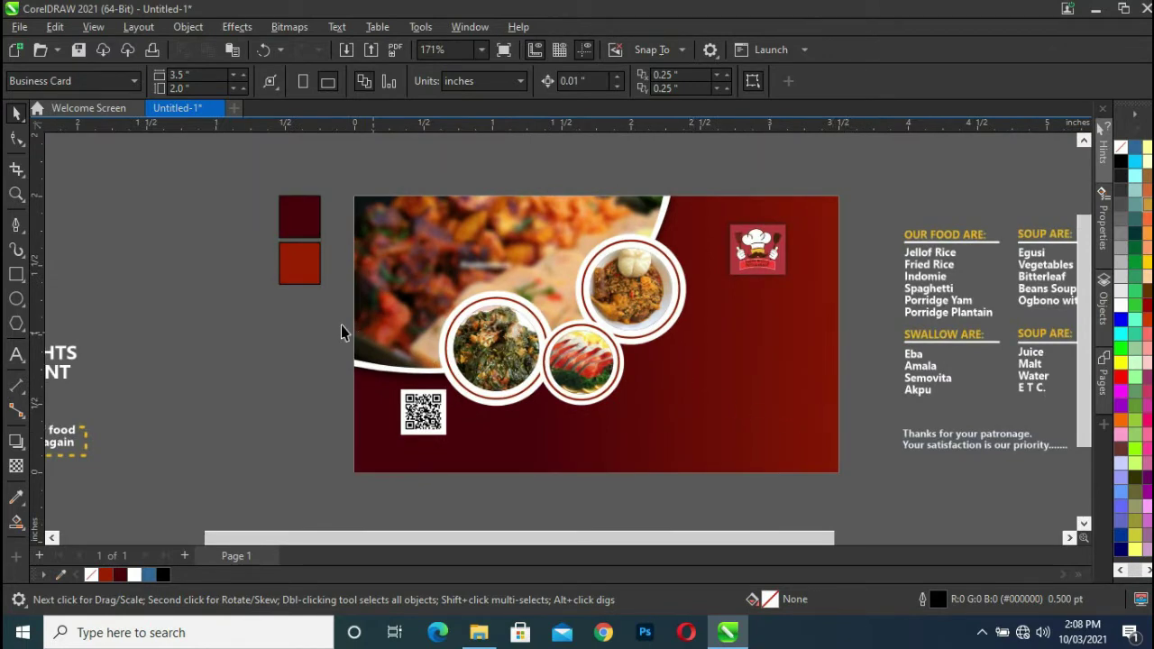
pyautogui.moveTo(412, 540); pyautogui.dragTo(297, 540)
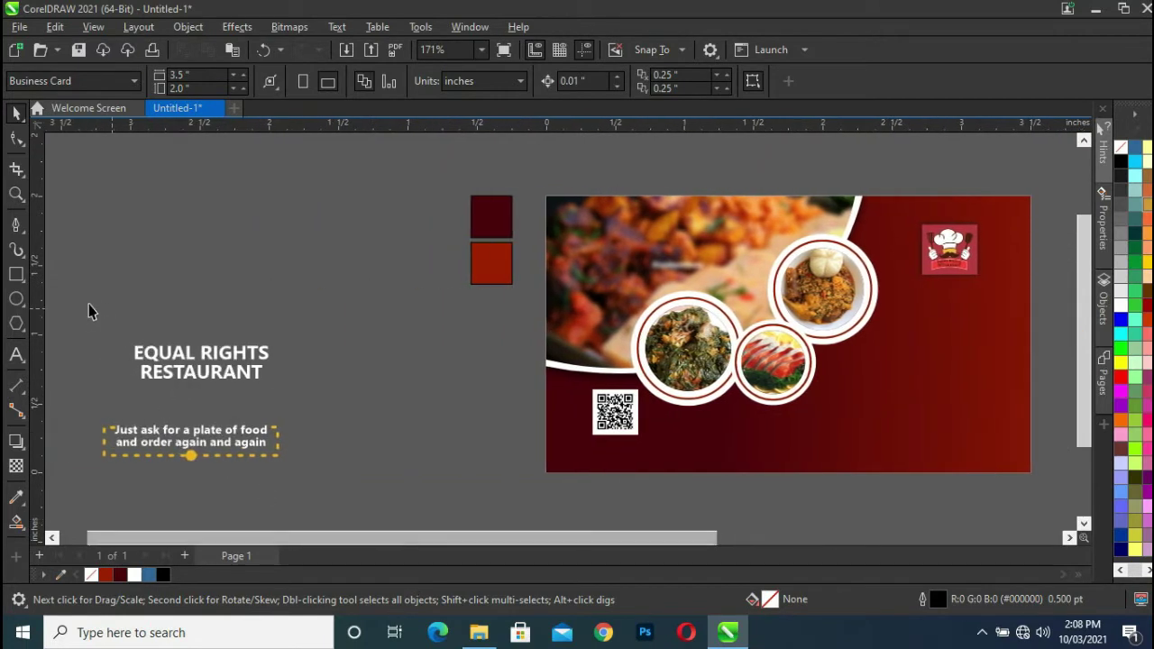
# - Place the EQUAL RIGHTS RESTAURANT title and tagline on the card's right side
pyautogui.moveTo(190, 373); pyautogui.dragTo(1043, 424)
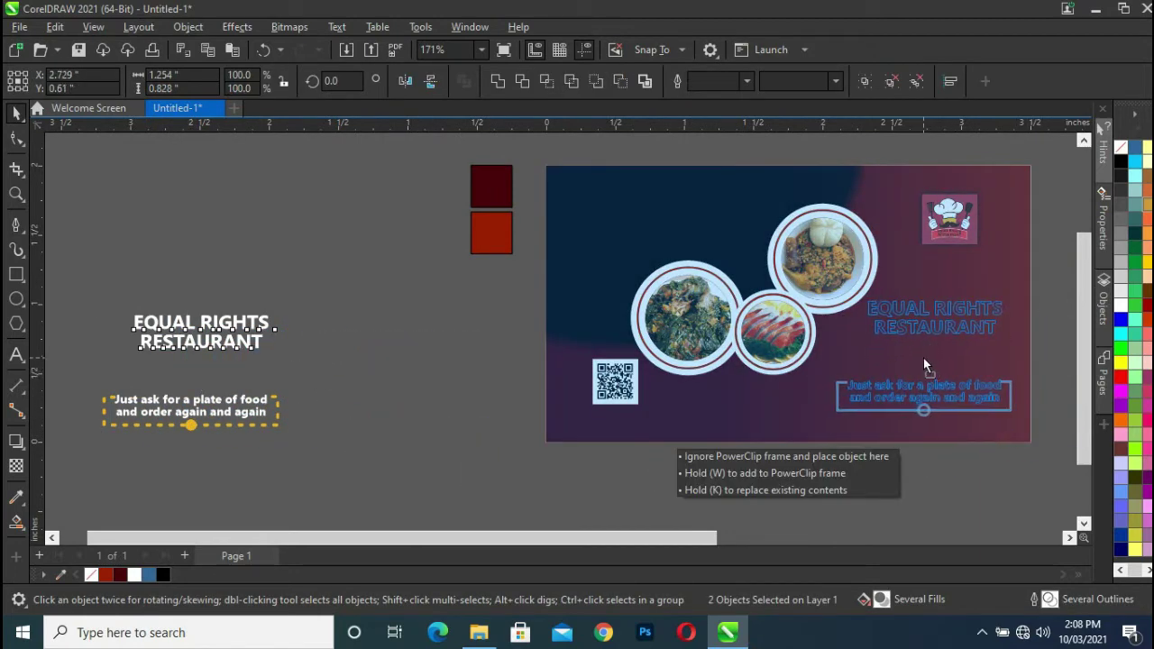
pyautogui.moveTo(1043, 424); pyautogui.dragTo(924, 359)
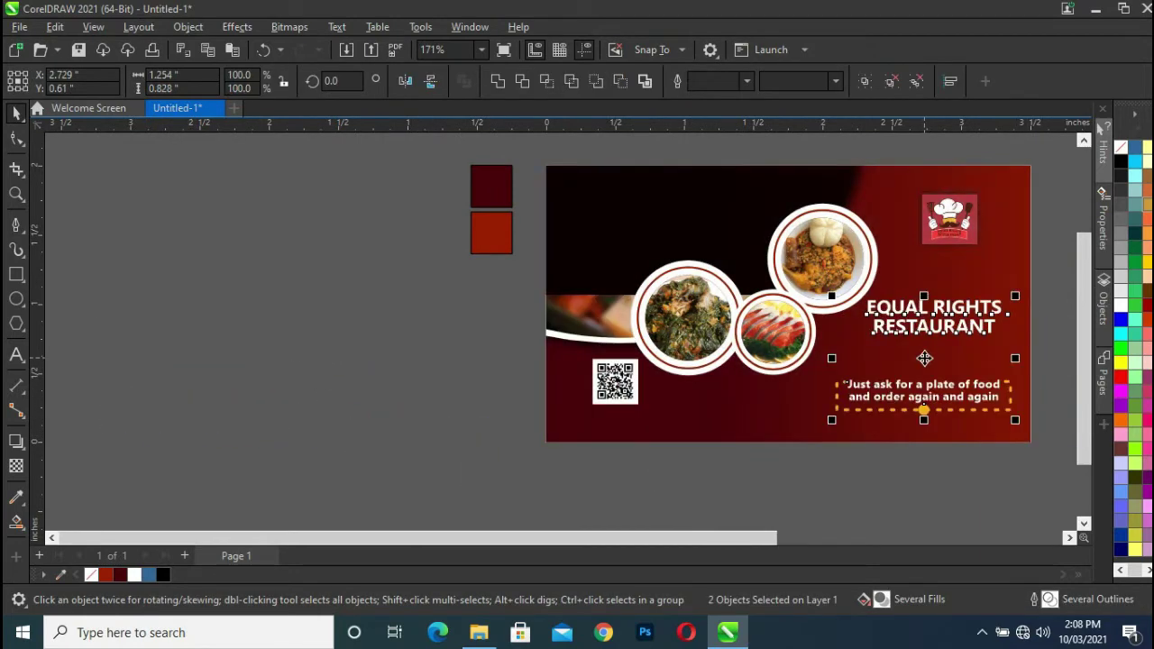
pyautogui.moveTo(703, 535); pyautogui.dragTo(777, 556)
# - Nudge the dashed tagline group slightly up and to the left
pyautogui.scroll(1, 732, 302)
pyautogui.scroll(1, 731, 304)
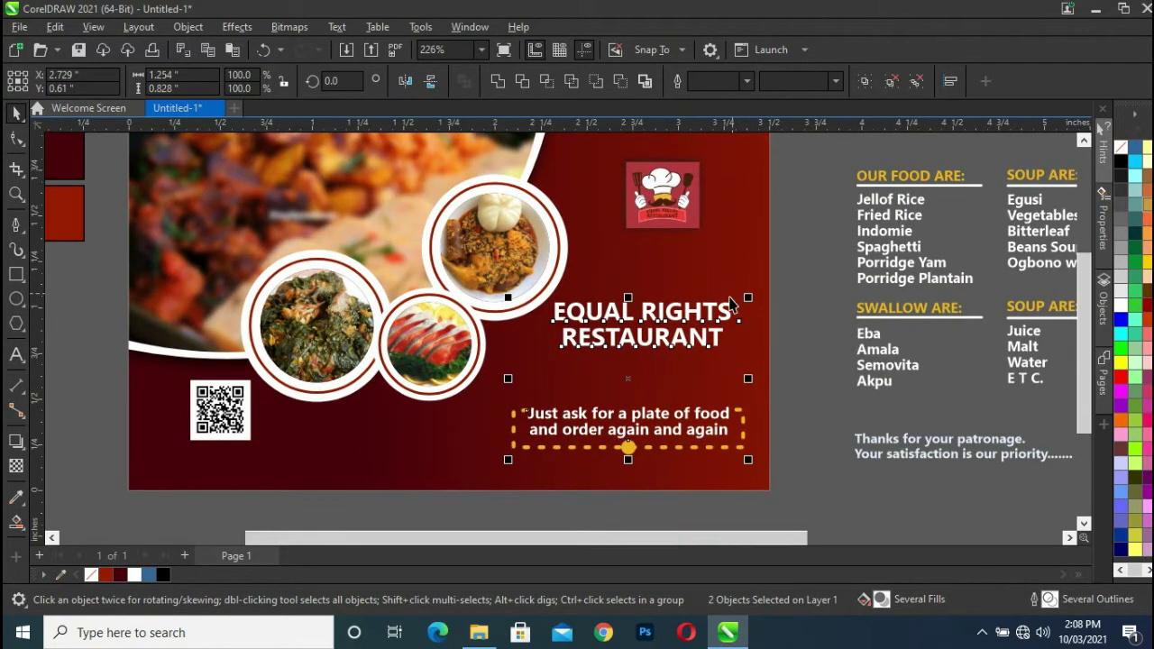
pyautogui.click(794, 411)
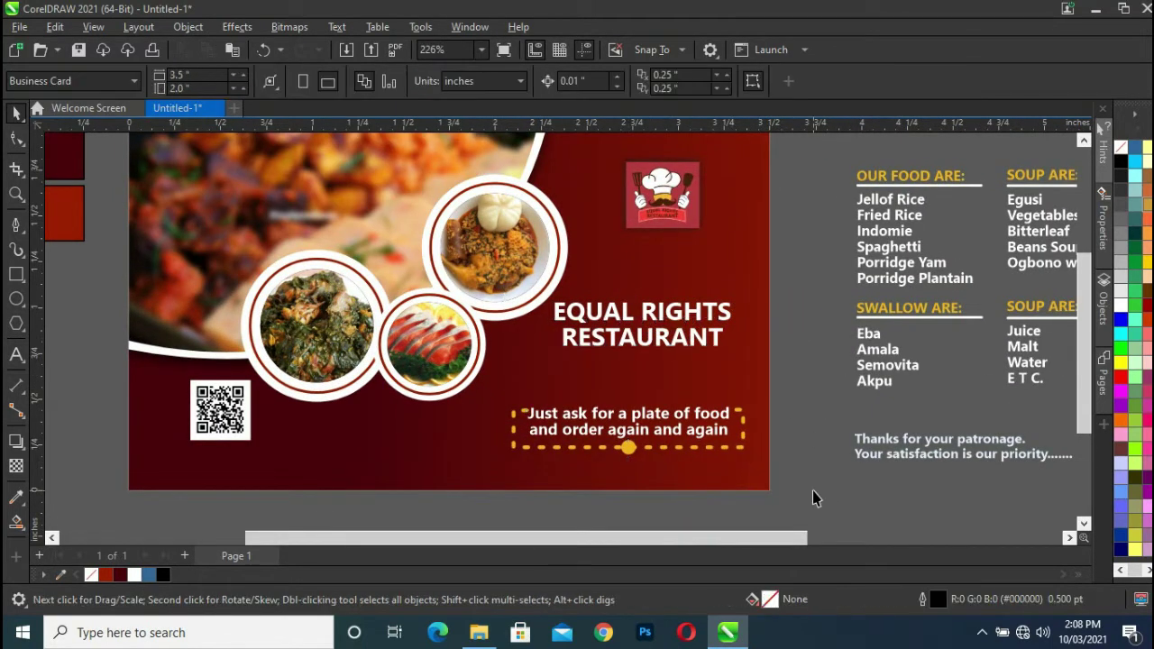
pyautogui.moveTo(799, 492); pyautogui.dragTo(435, 391)
pyautogui.moveTo(630, 437); pyautogui.dragTo(625, 433)
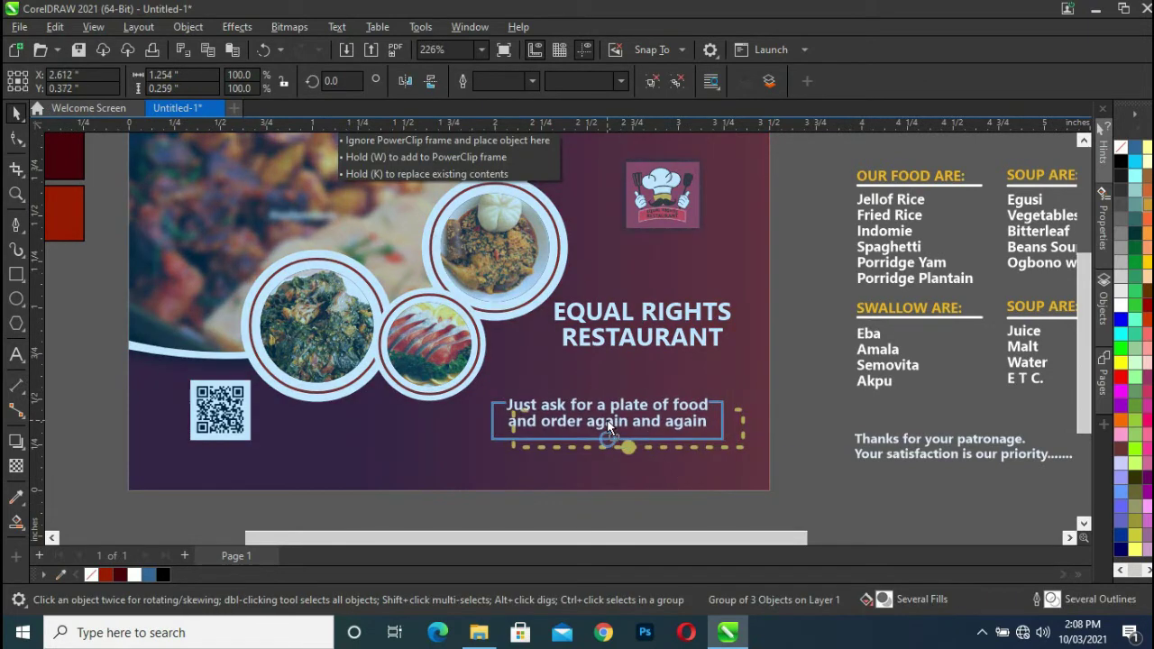
pyautogui.moveTo(625, 433); pyautogui.dragTo(617, 431)
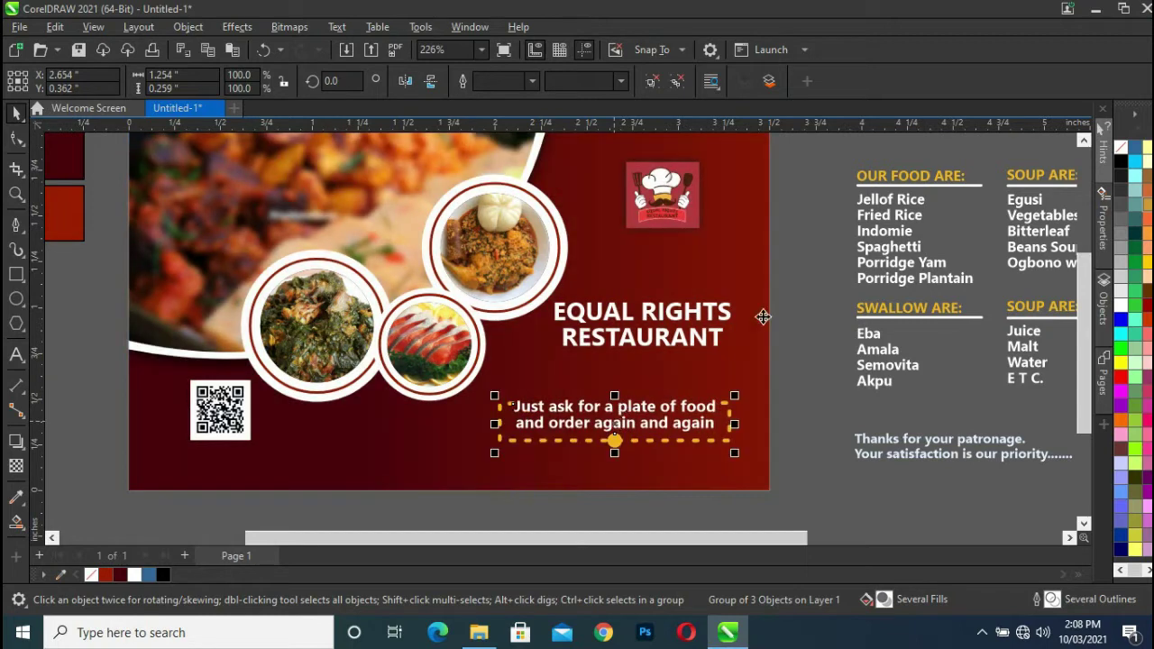
pyautogui.click(798, 299)
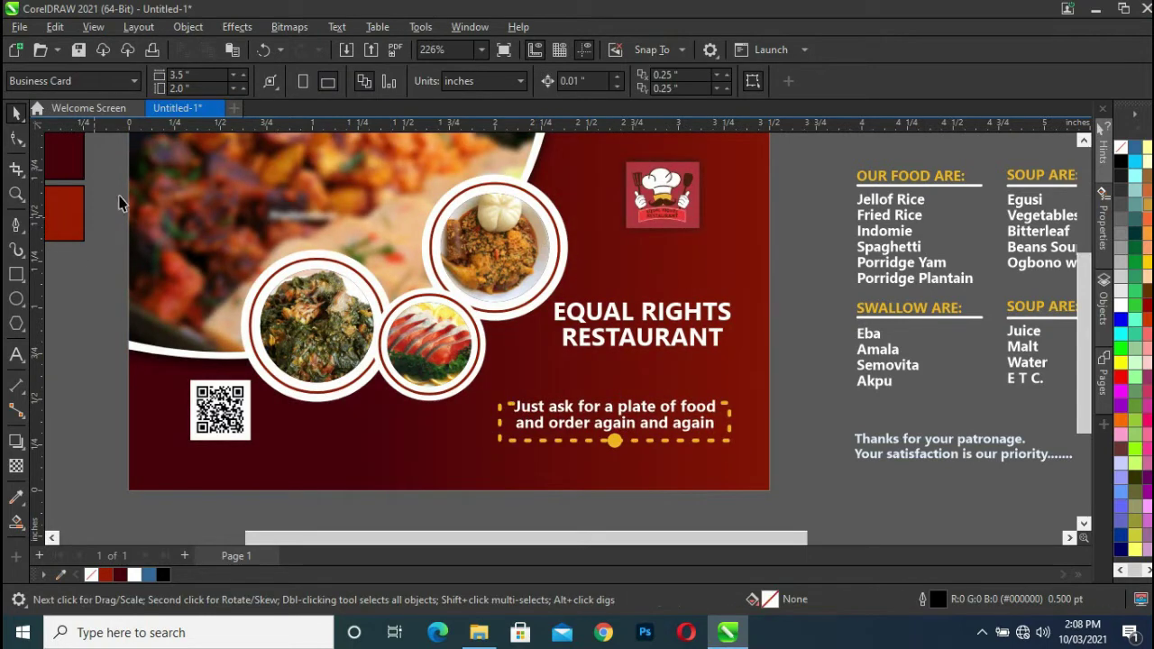
# - Move the three food circles and their surrounding pieces to the left
pyautogui.moveTo(108, 177); pyautogui.dragTo(585, 399)
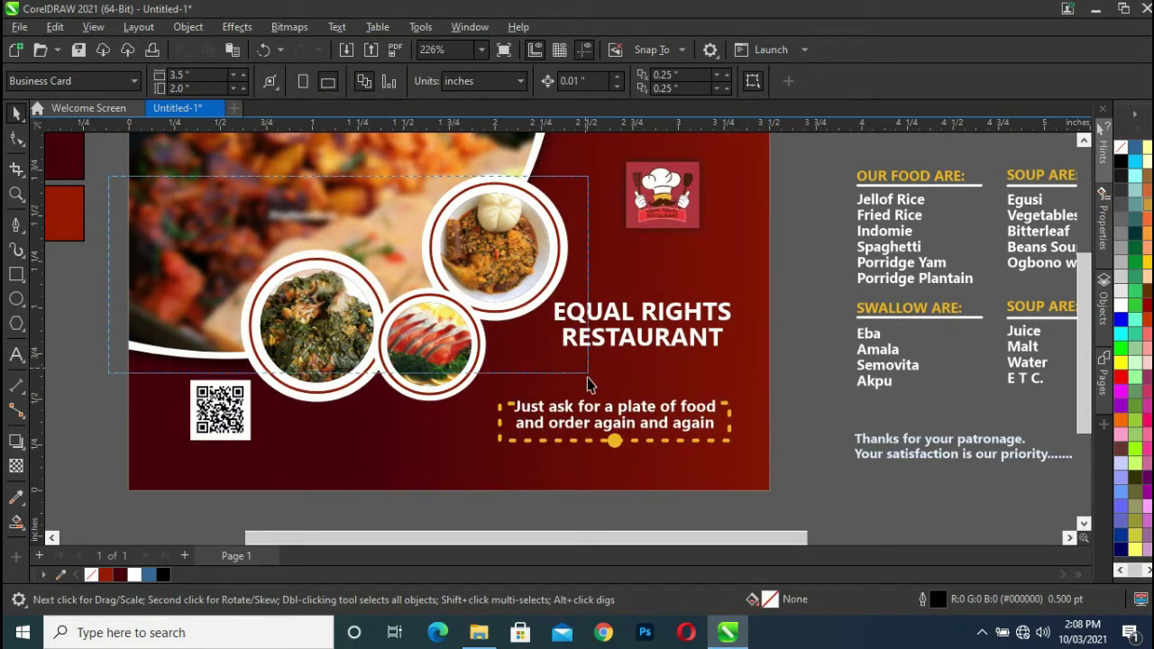
pyautogui.moveTo(585, 398); pyautogui.dragTo(595, 431)
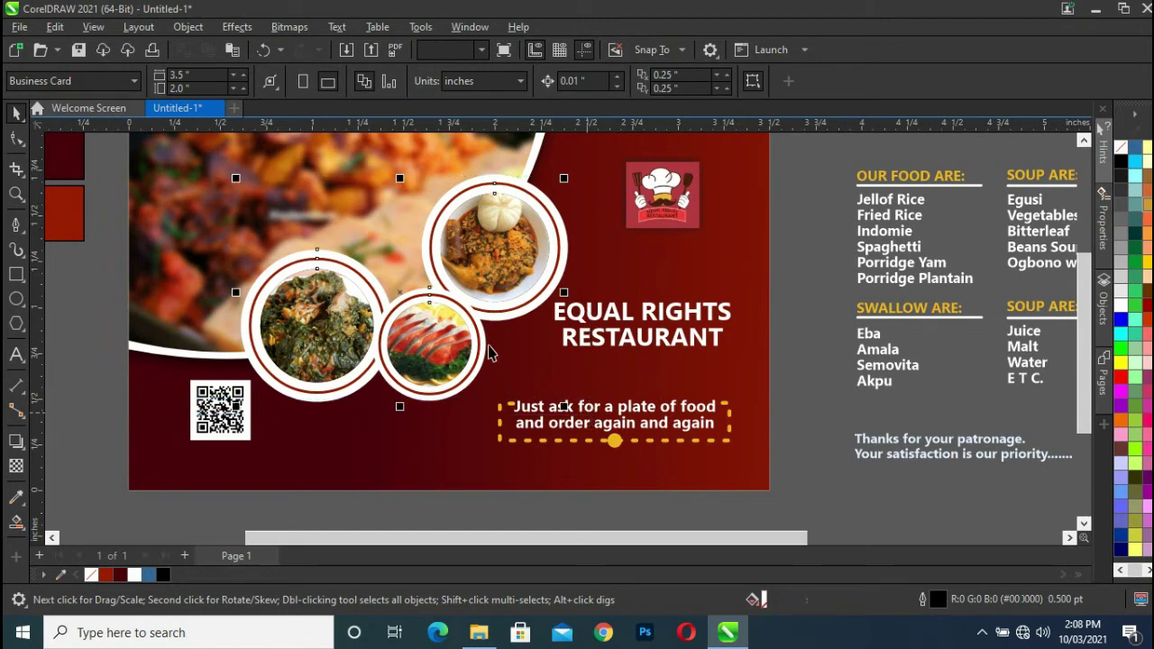
pyautogui.moveTo(105, 159); pyautogui.dragTo(574, 413)
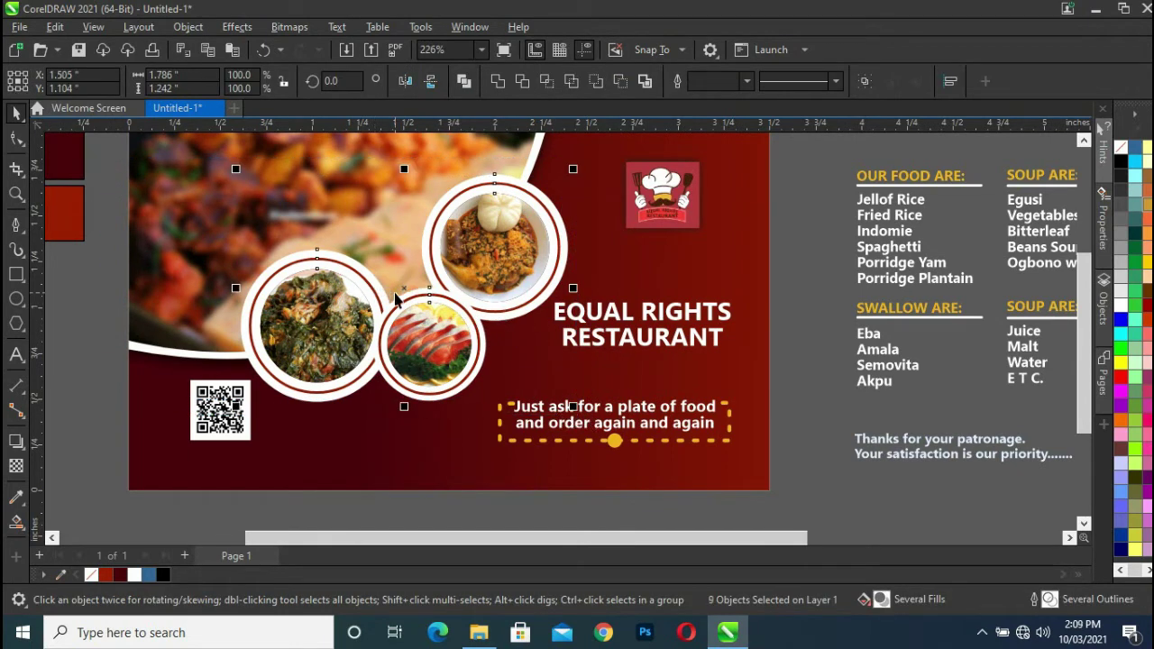
pyautogui.moveTo(402, 285); pyautogui.dragTo(371, 289)
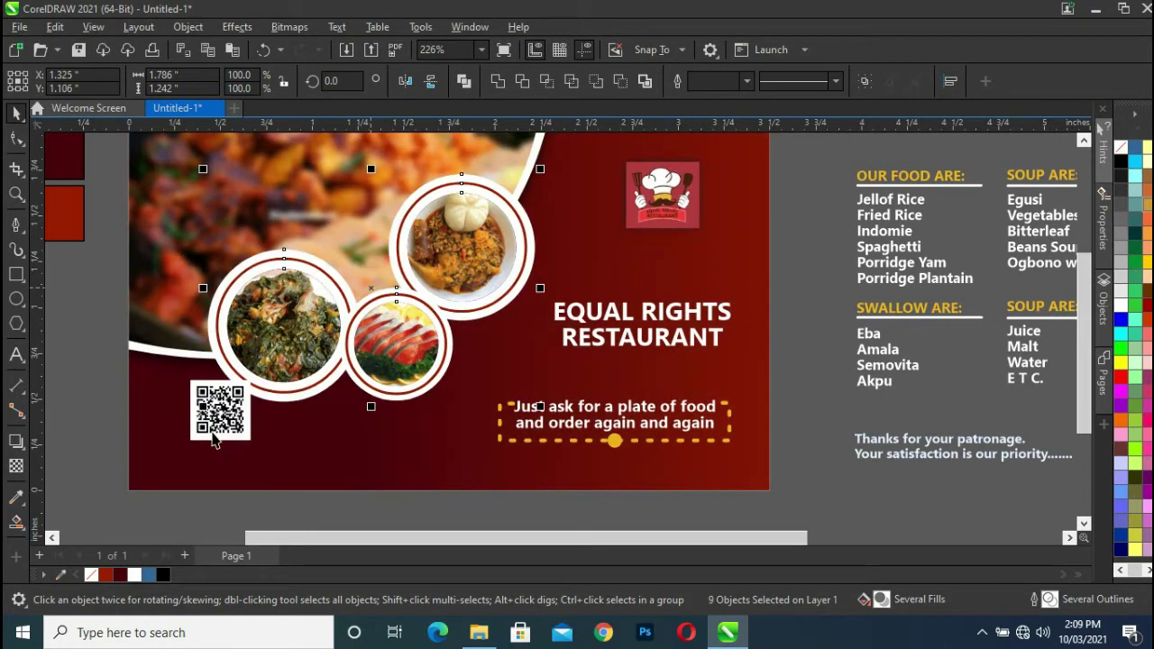
# - Shift the QR code slightly left to a snapped position
pyautogui.click(221, 417)
pyautogui.moveTo(221, 416)
pyautogui.mouseDown()
pyautogui.moveTo(197, 433)
pyautogui.moveTo(207, 419)
pyautogui.mouseUp()
pyautogui.click(59, 394)
pyautogui.click(72, 388)
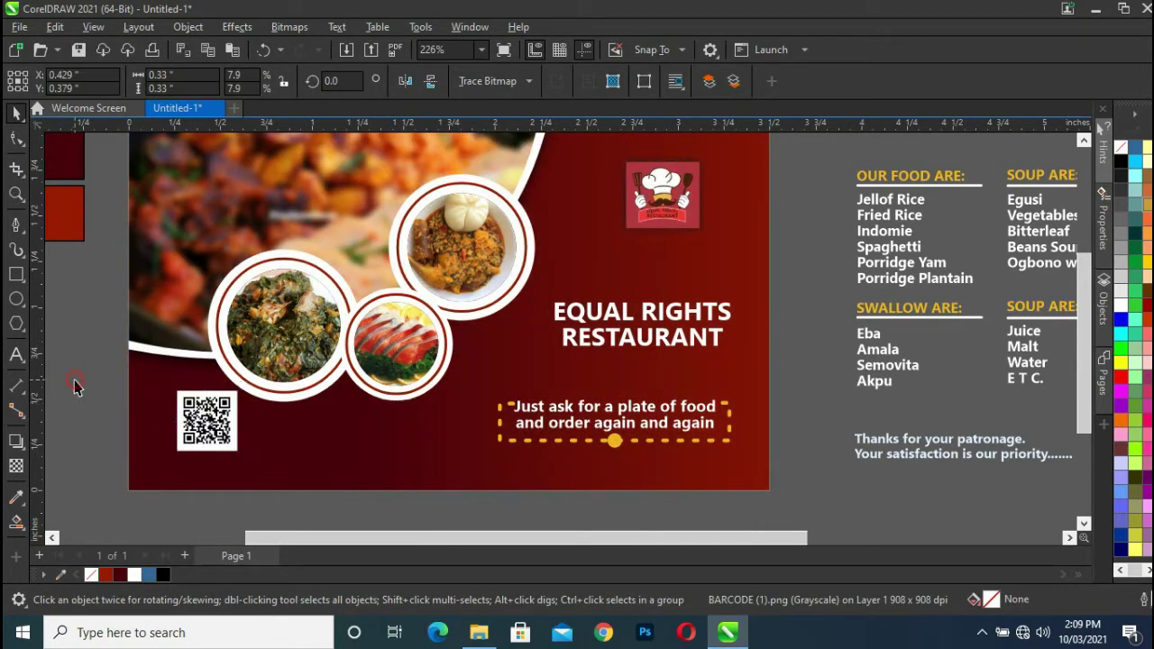
pyautogui.moveTo(211, 422)
pyautogui.mouseDown()
pyautogui.moveTo(216, 431)
pyautogui.moveTo(207, 422)
pyautogui.mouseUp()
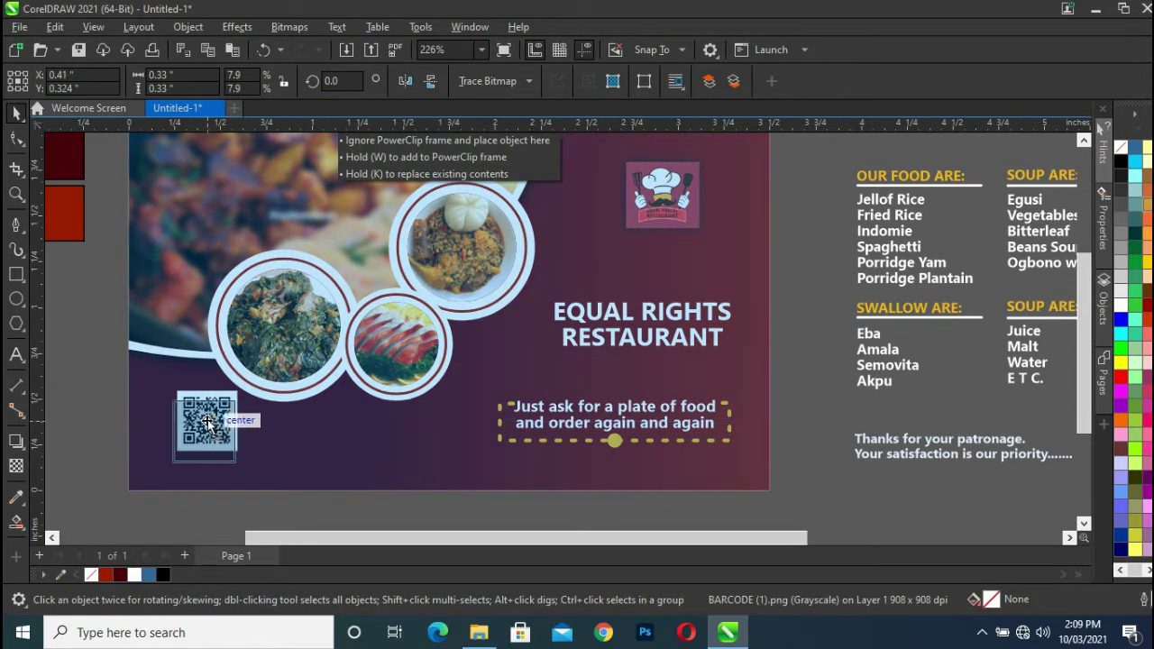
pyautogui.moveTo(208, 422); pyautogui.dragTo(208, 422)
pyautogui.click(72, 389)
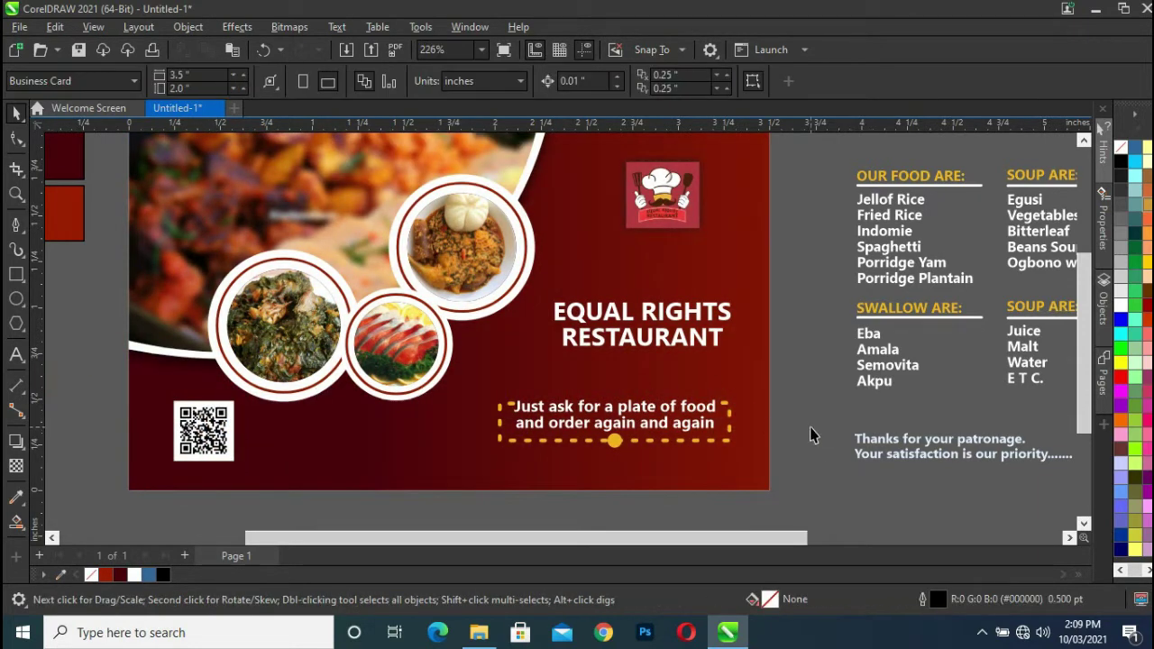
# - Move the EQUAL RIGHTS RESTAURANT title up and the chef logo left above it
pyautogui.moveTo(810, 492); pyautogui.dragTo(444, 368)
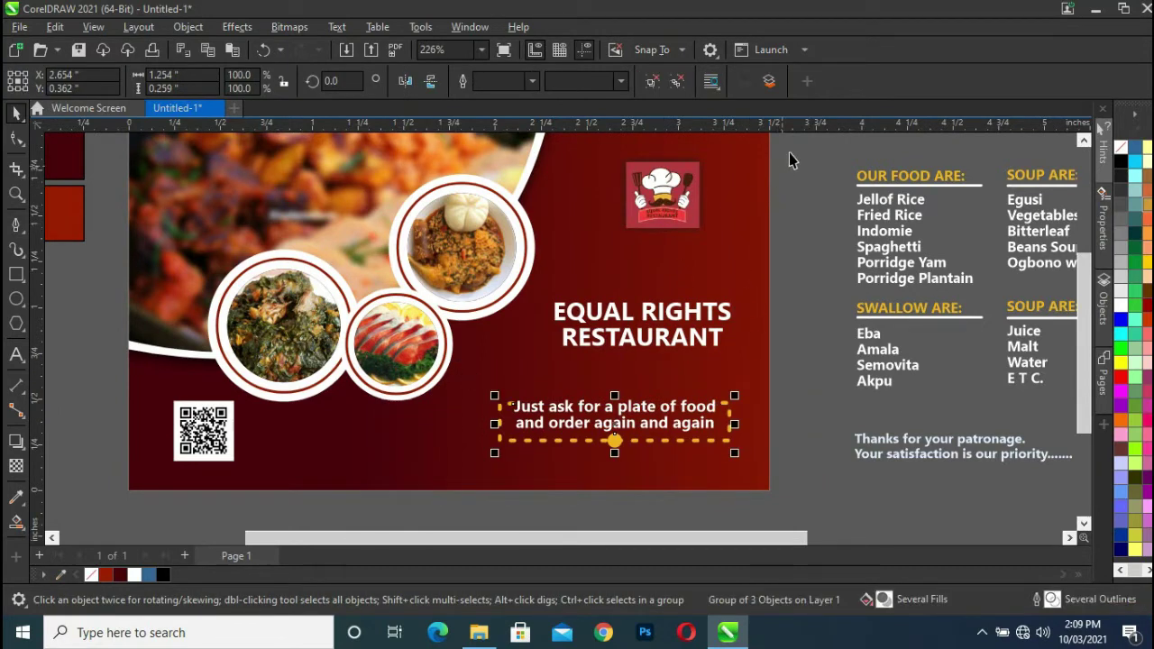
pyautogui.moveTo(807, 257); pyautogui.dragTo(527, 375)
pyautogui.moveTo(648, 329); pyautogui.dragTo(654, 308)
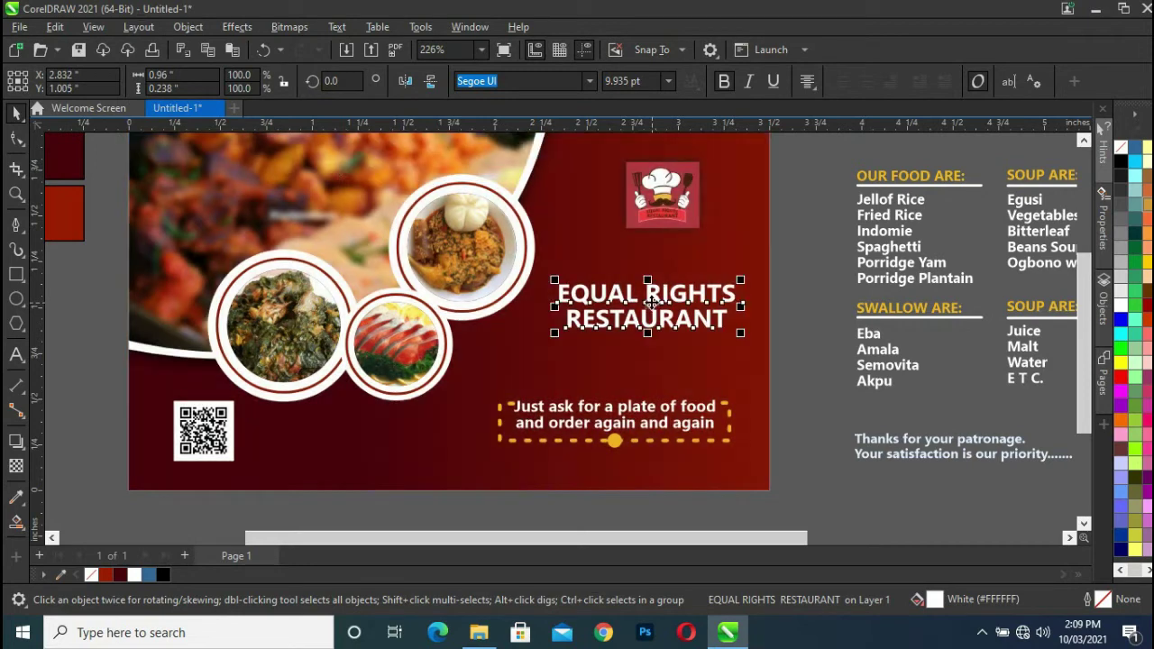
pyautogui.moveTo(663, 208); pyautogui.dragTo(625, 203)
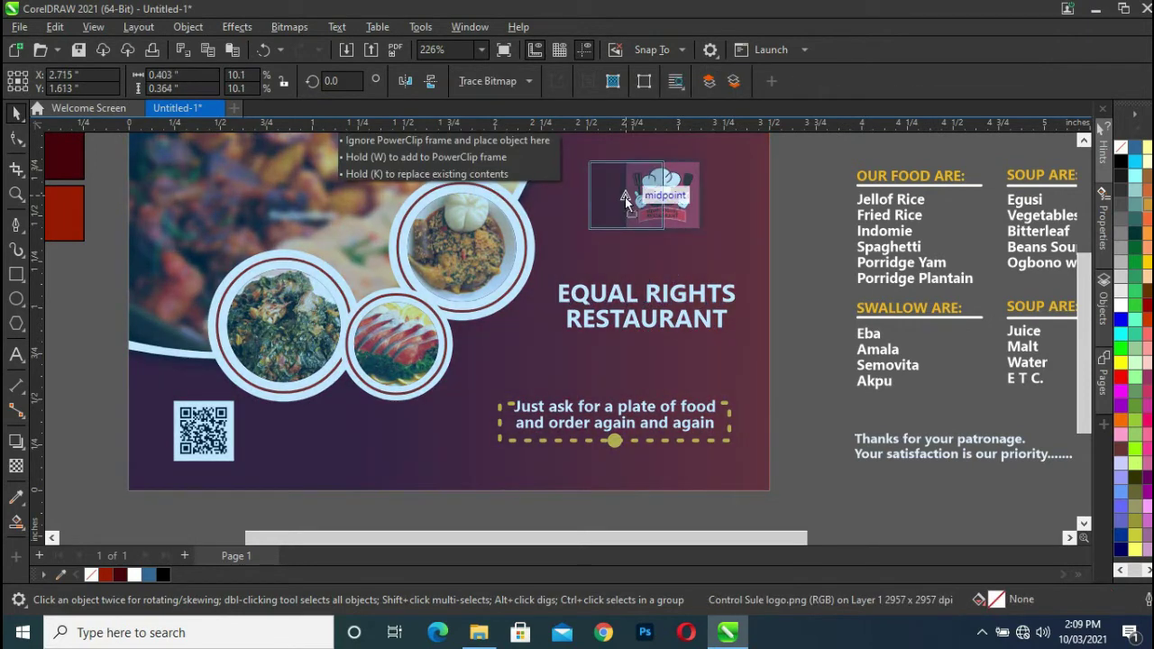
pyautogui.moveTo(636, 200); pyautogui.dragTo(644, 201)
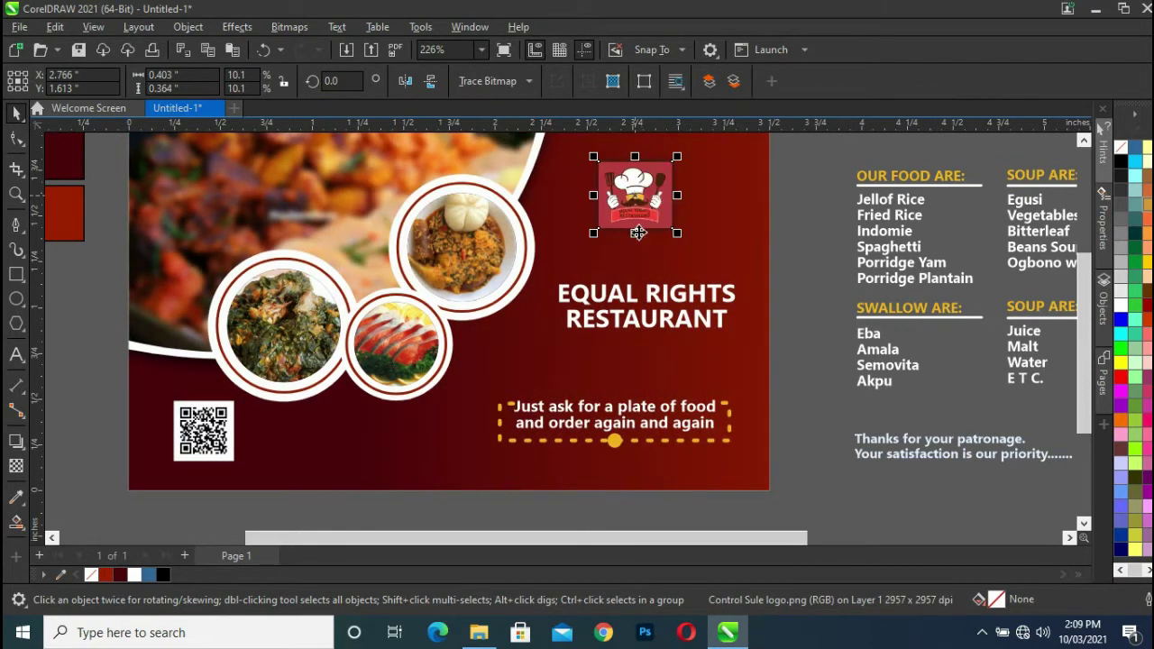
# - Center the title under the chef logo and the tagline under the title
pyautogui.click(691, 295)
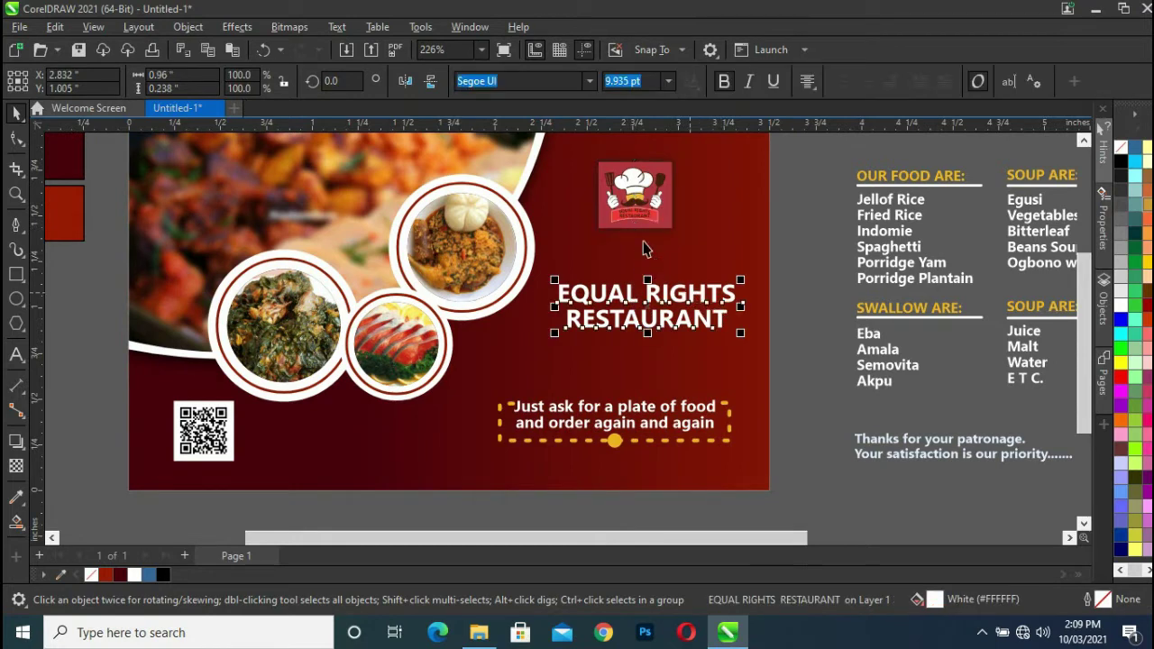
pyautogui.keyDown('shift'); pyautogui.click(624, 195); pyautogui.keyUp('shift')
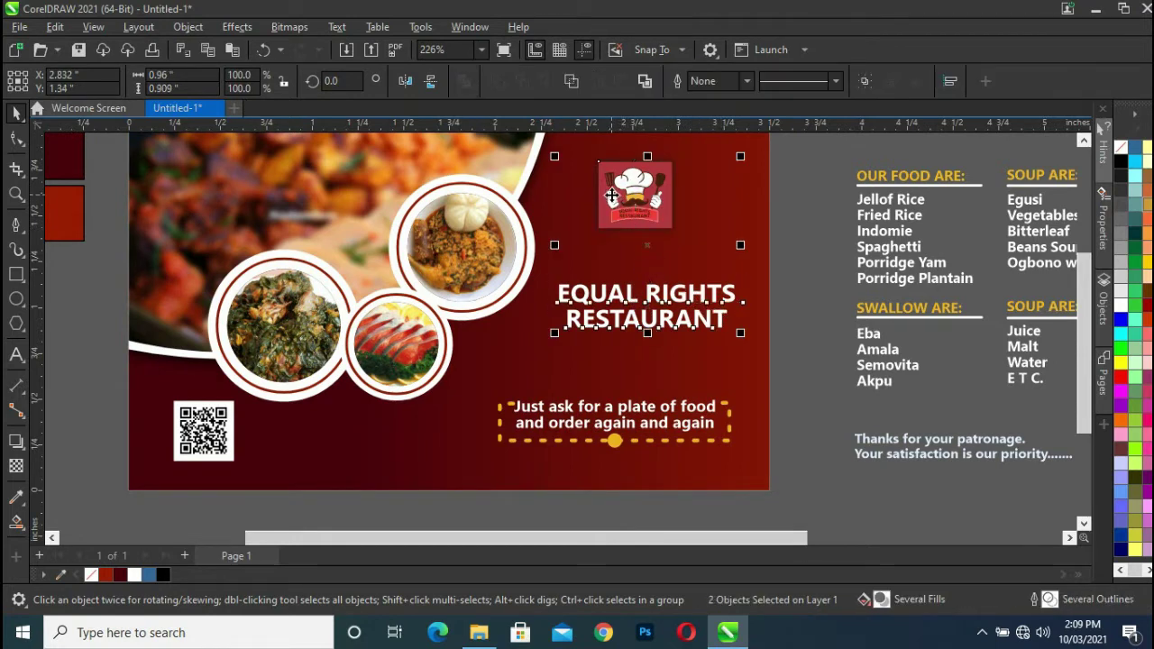
pyautogui.press('c')
pyautogui.click(794, 265)
pyautogui.click(638, 418)
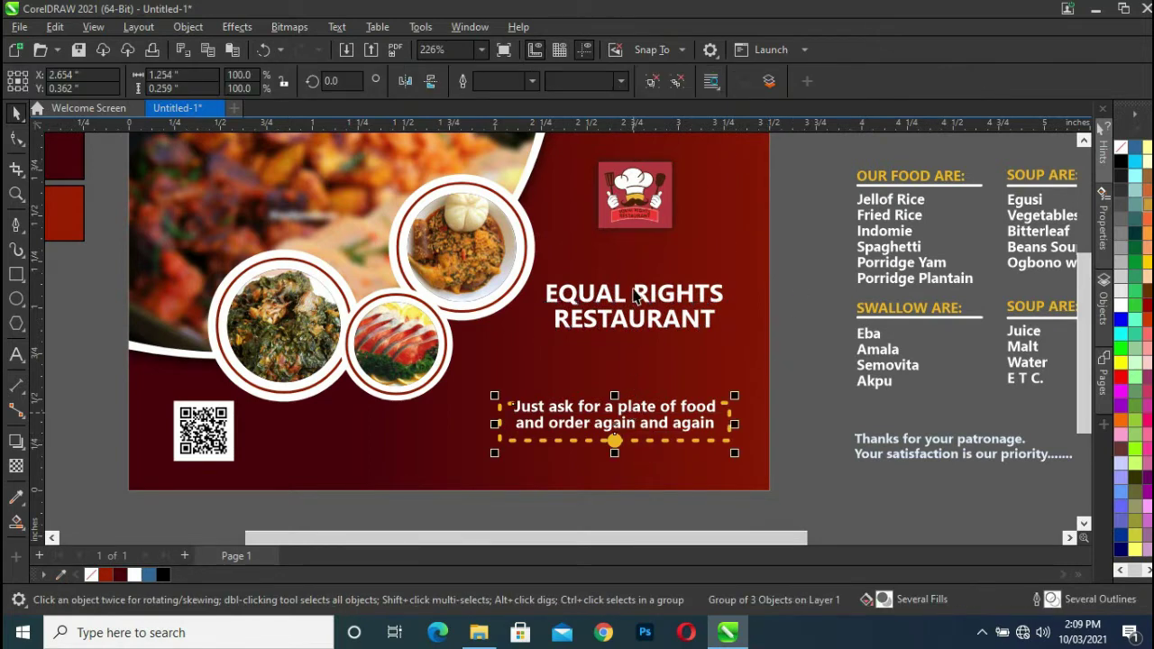
pyautogui.keyDown('shift'); pyautogui.click(635, 327); pyautogui.keyUp('shift')
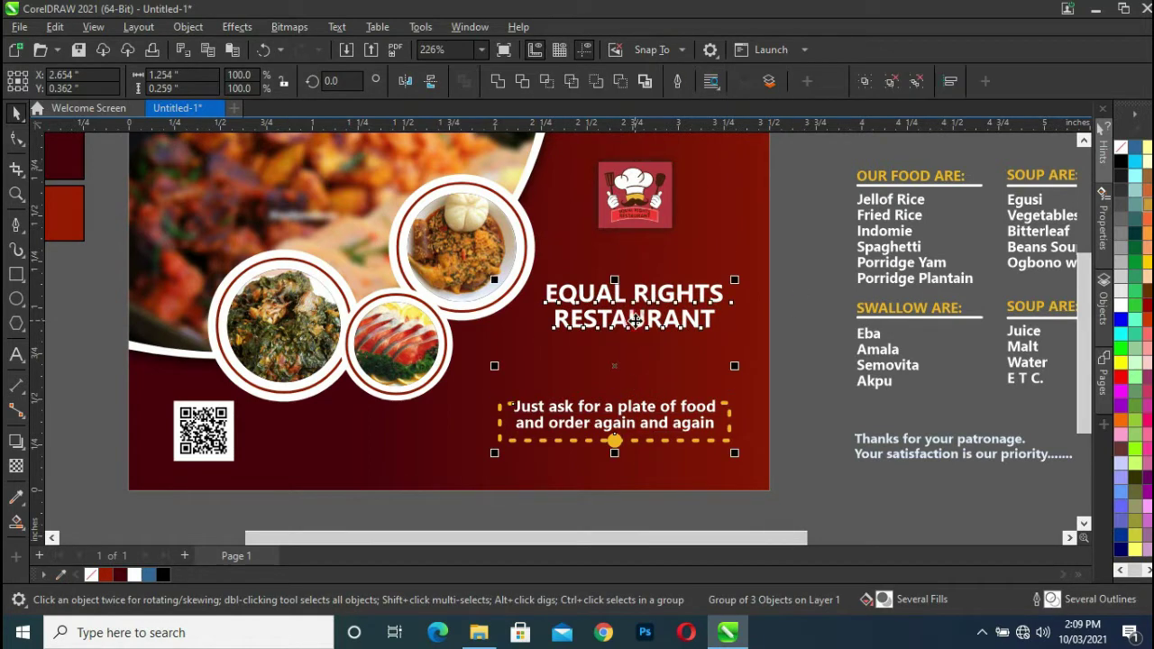
pyautogui.press('c')
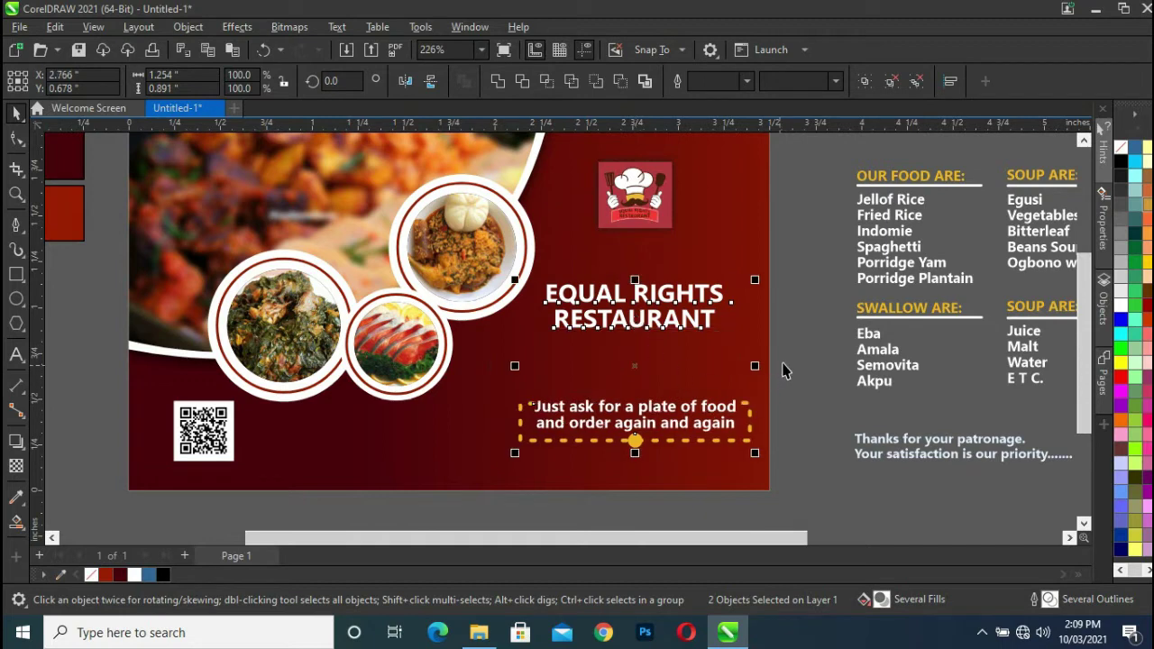
pyautogui.click(792, 369)
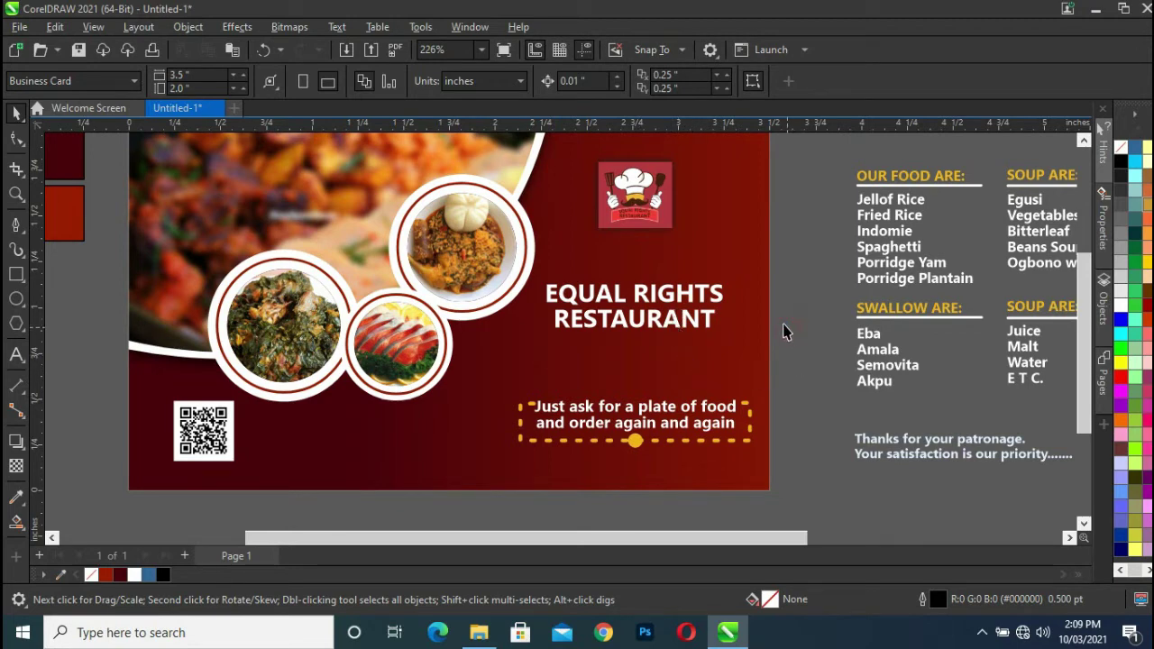
# - Nudge the chef logo, title and tagline together slightly left
pyautogui.moveTo(783, 153); pyautogui.dragTo(487, 499)
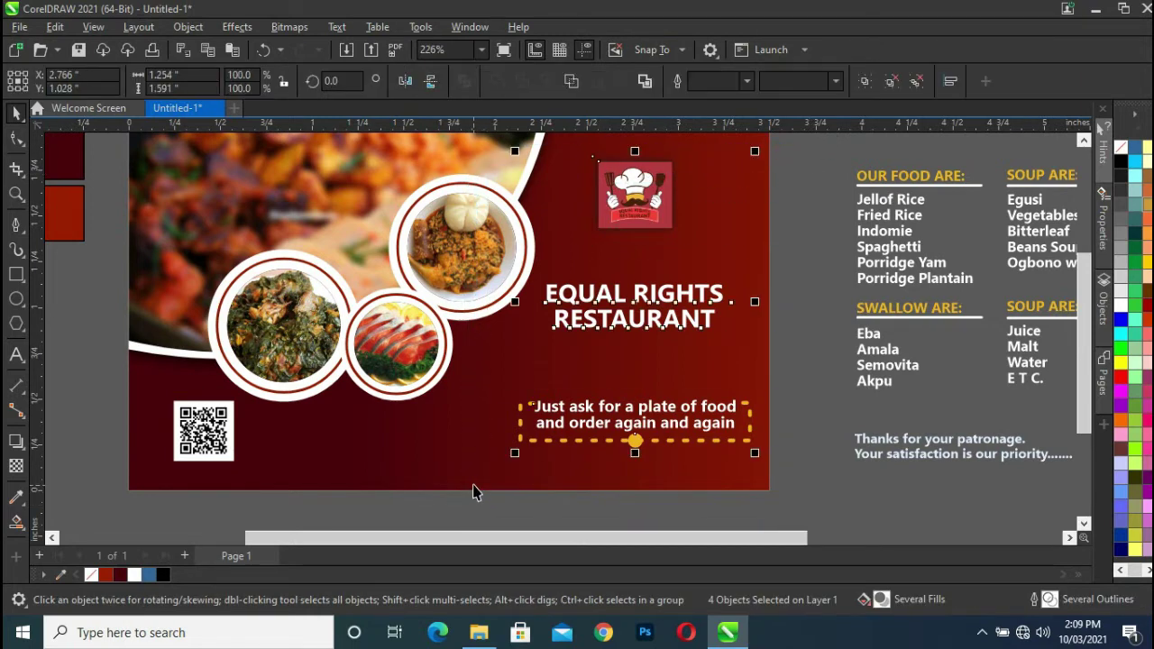
pyautogui.moveTo(662, 436); pyautogui.dragTo(653, 436)
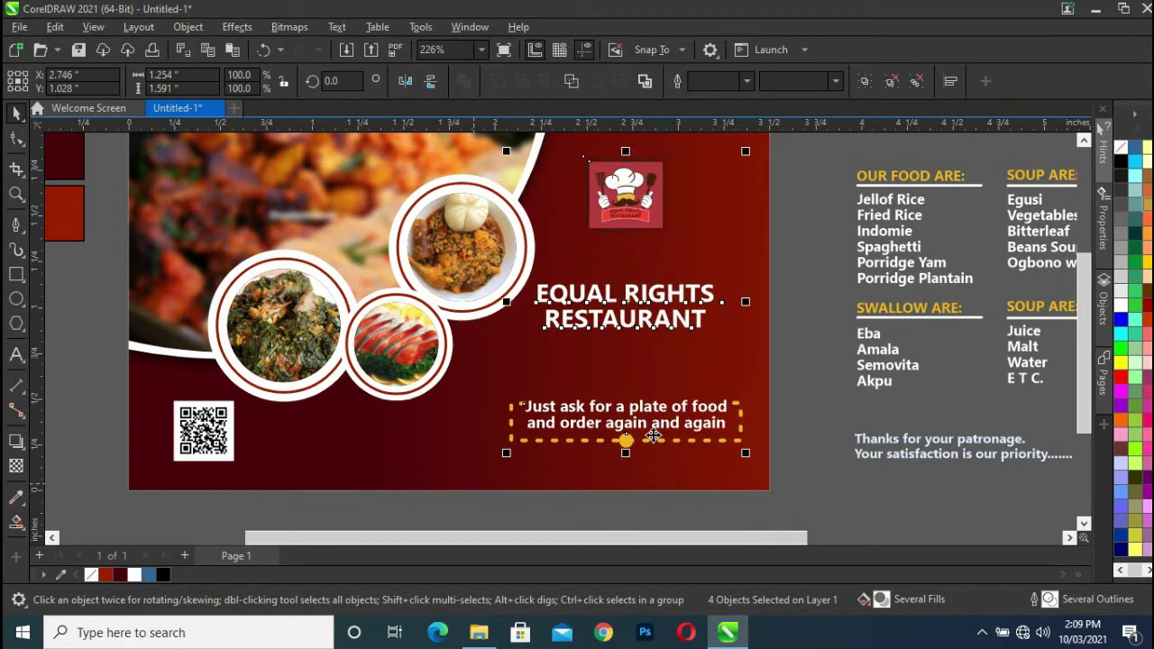
pyautogui.click(811, 388)
pyautogui.scroll(-1, 786, 330)
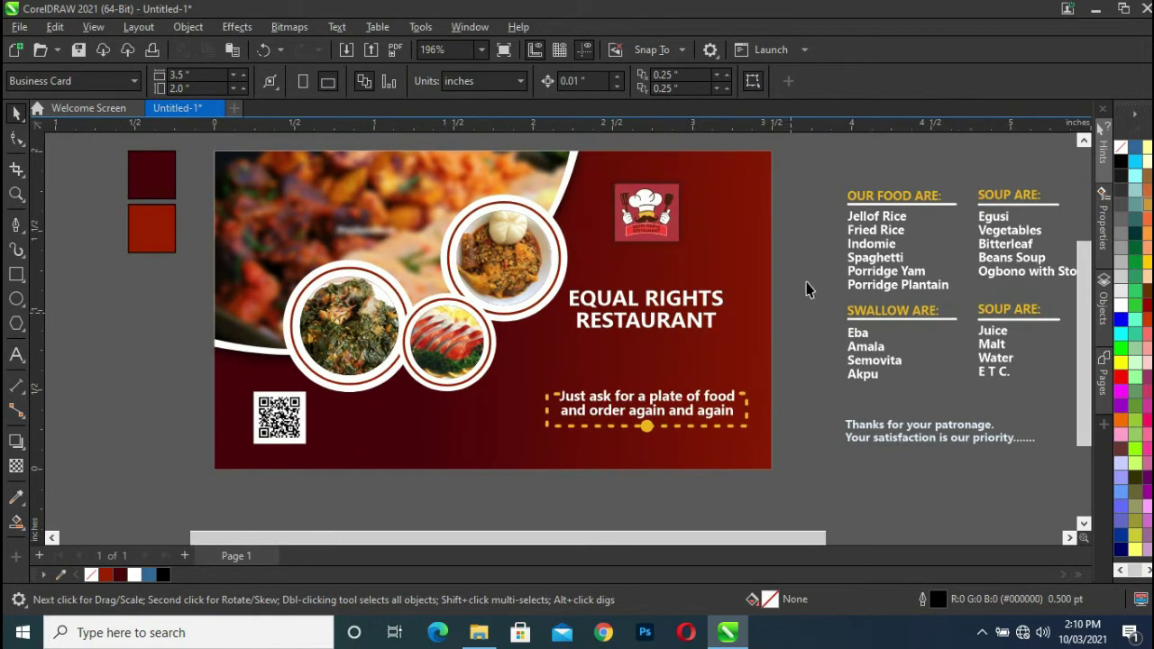
# - Drag-duplicate the card to place a copy below the front
pyautogui.scroll(-1, 813, 278)
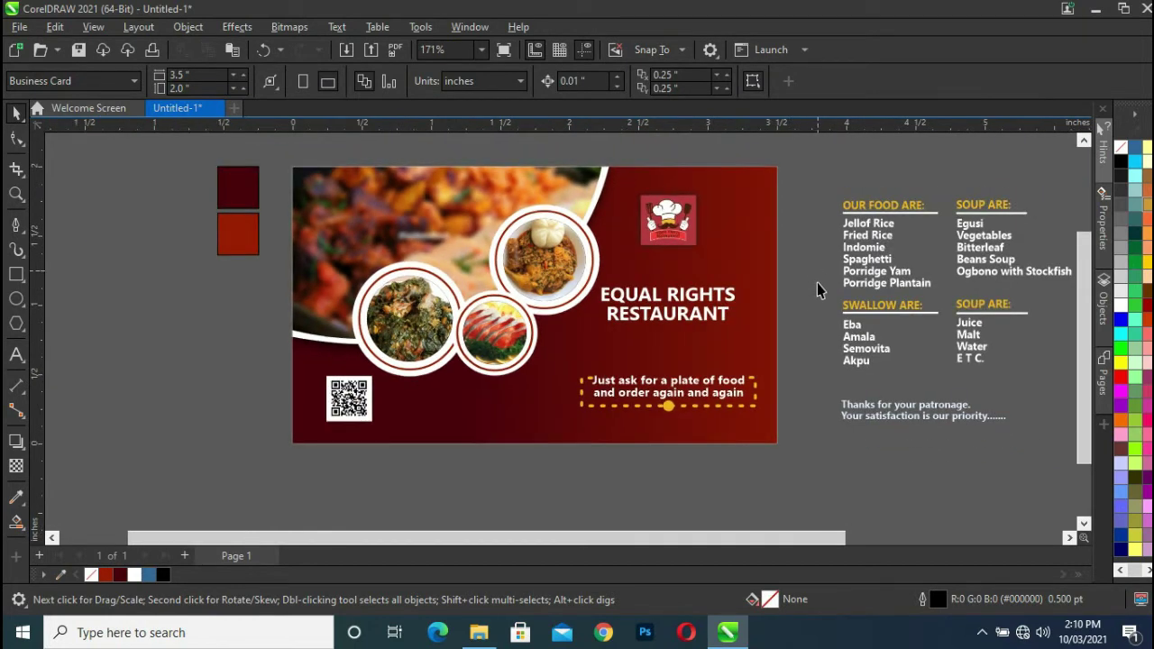
pyautogui.moveTo(664, 537); pyautogui.dragTo(656, 537)
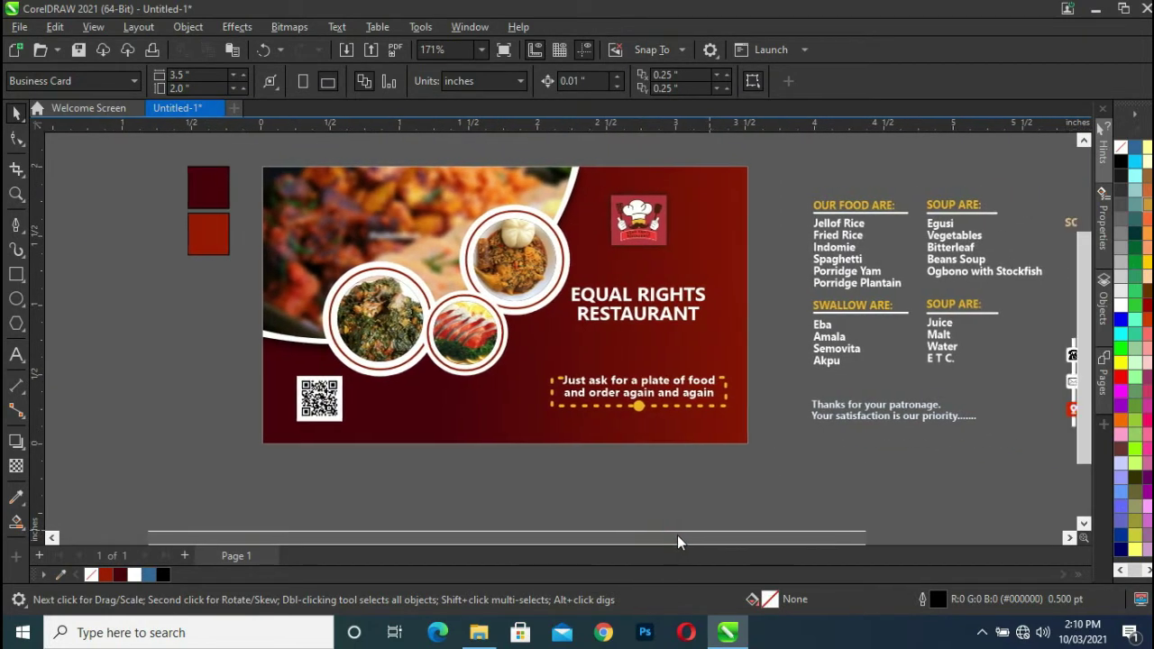
pyautogui.scroll(-2, 1087, 361)
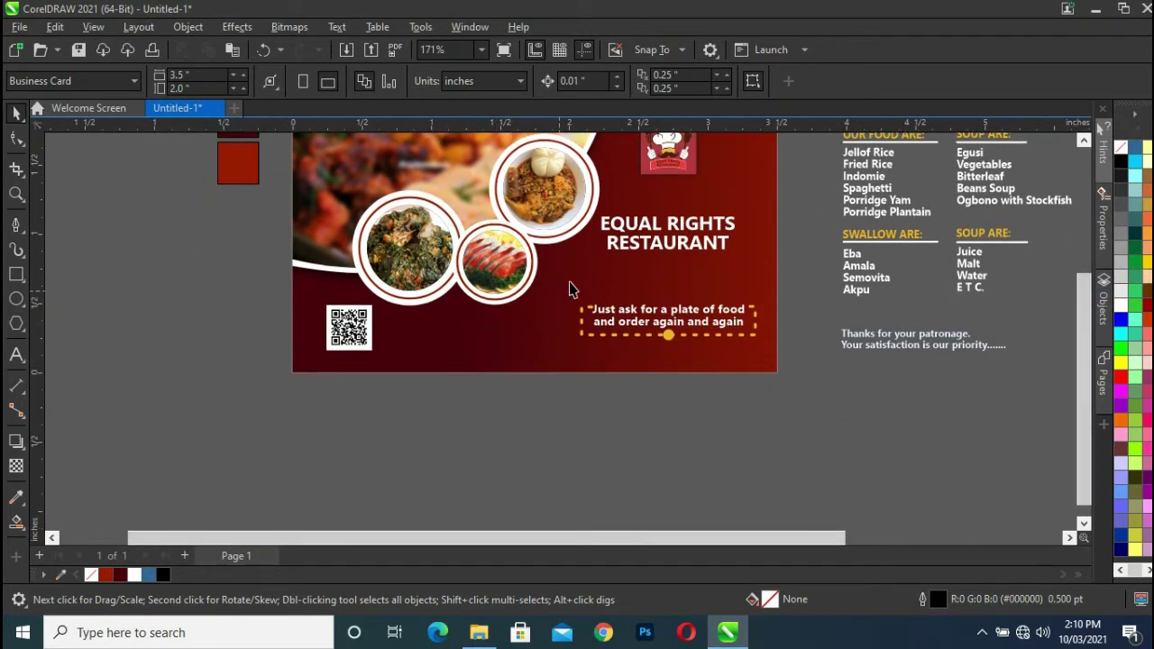
pyautogui.moveTo(615, 159); pyautogui.dragTo(617, 440)
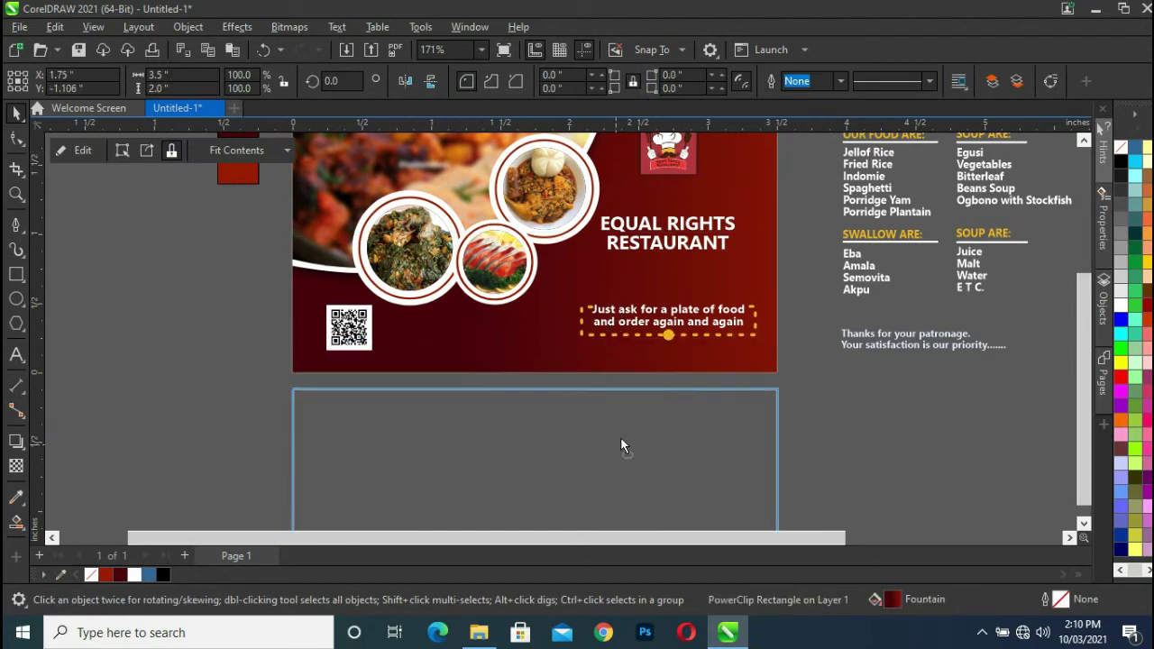
pyautogui.moveTo(617, 441); pyautogui.dragTo(621, 443)
pyautogui.scroll(-3, 1084, 341)
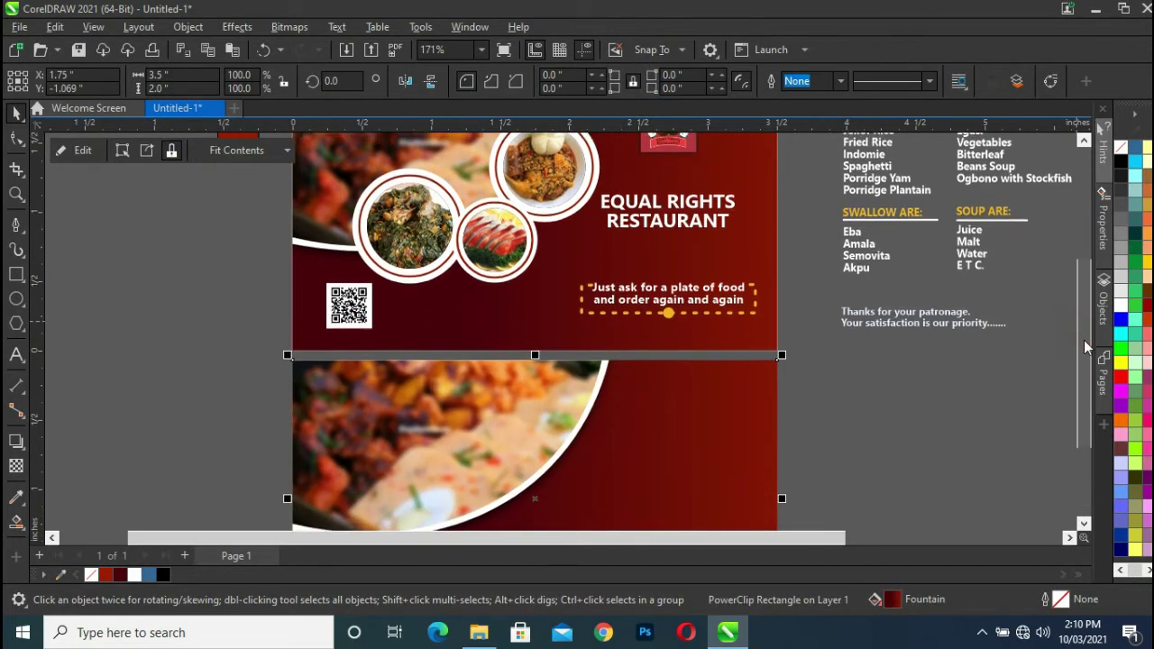
# - Extract the duplicate's PowerClip contents and remove the frame from the curved photo
pyautogui.moveTo(1087, 375); pyautogui.dragTo(1080, 410)
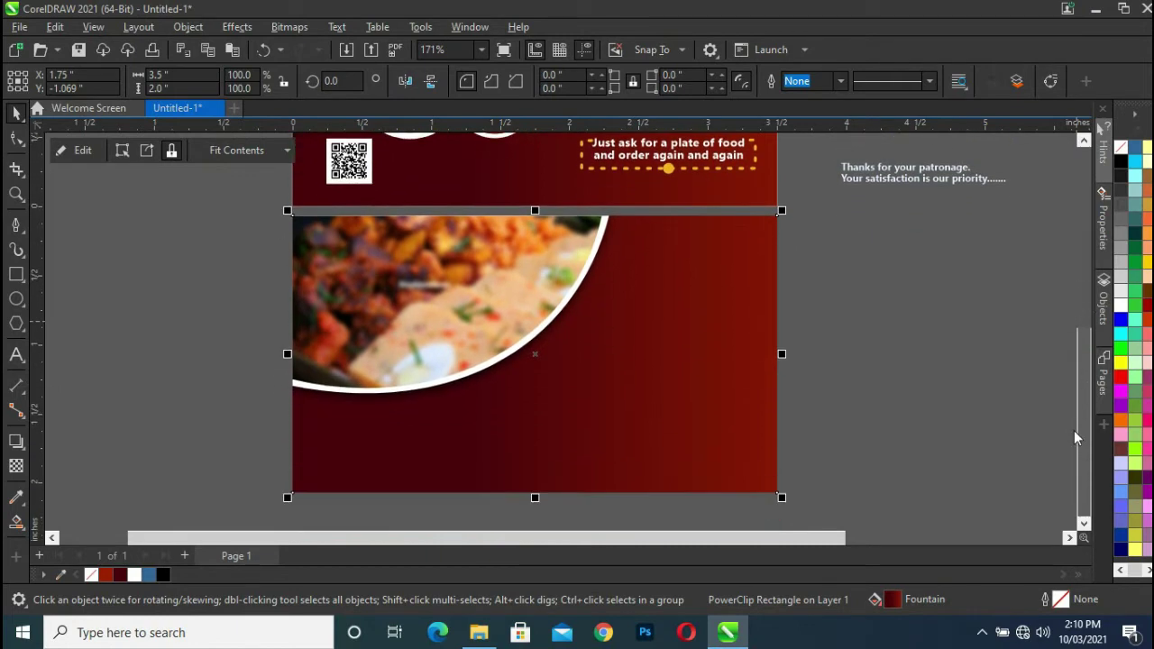
pyautogui.click(913, 405)
pyautogui.click(316, 232)
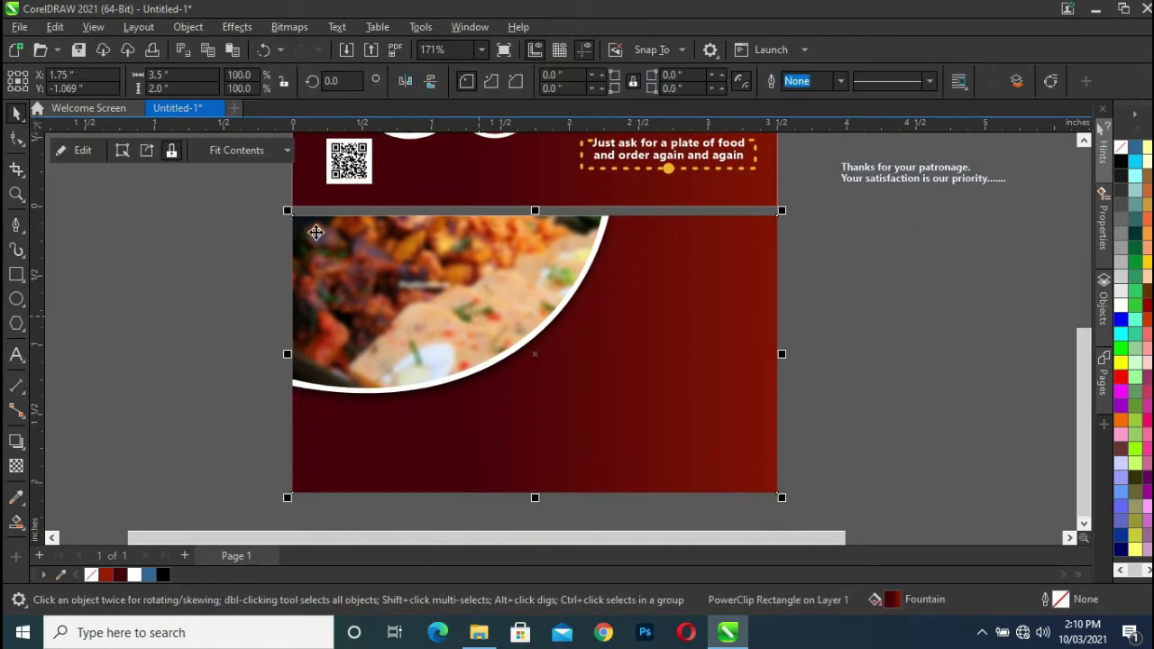
pyautogui.click(144, 151)
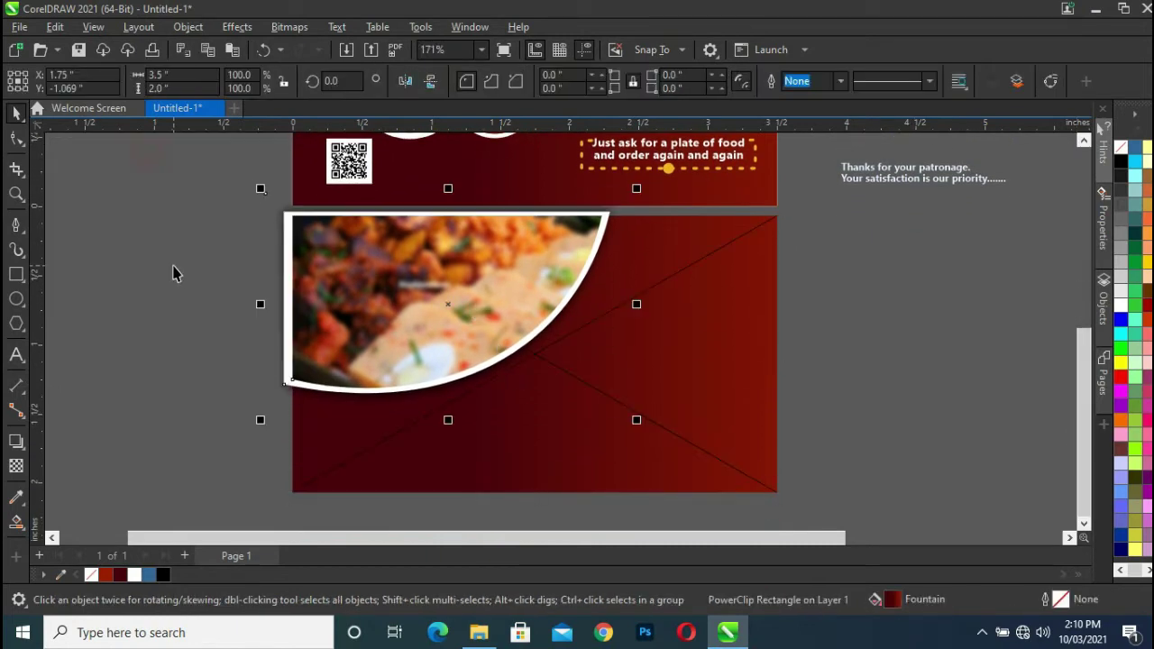
pyautogui.click(217, 232)
pyautogui.rightClick(653, 358)
pyautogui.moveTo(708, 436)
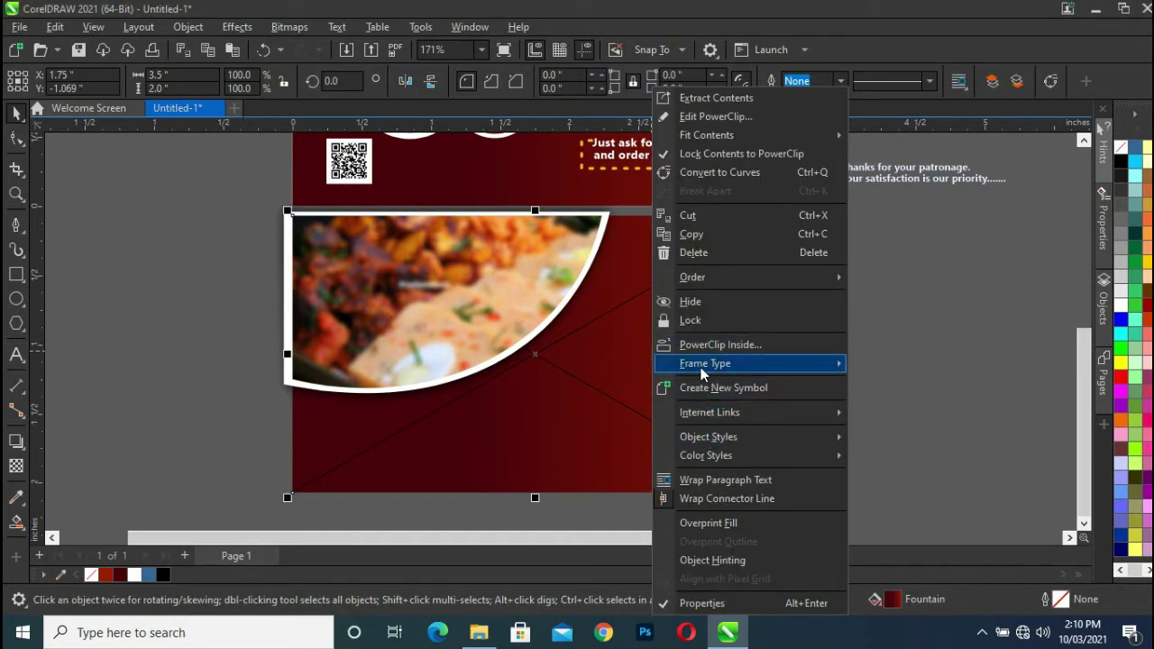
pyautogui.moveTo(705, 364)
pyautogui.click(932, 408)
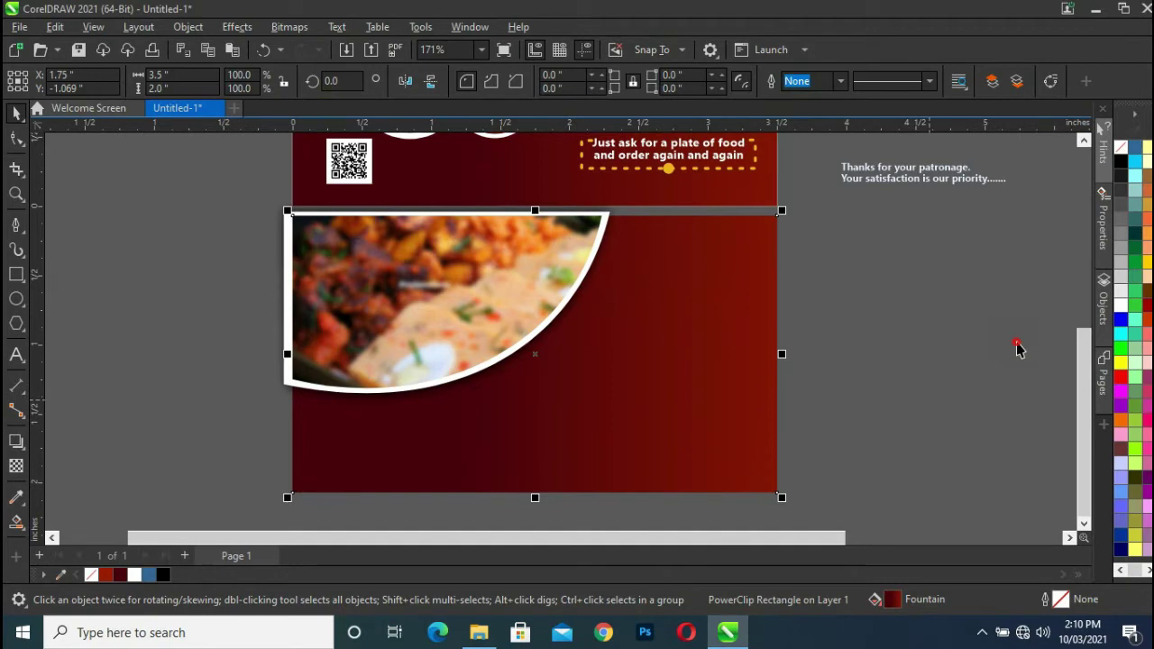
# - Delete the curved photo and white curve, leaving the plain maroon rectangle
pyautogui.click(425, 316)
pyautogui.press('Delete')
pyautogui.click(427, 312)
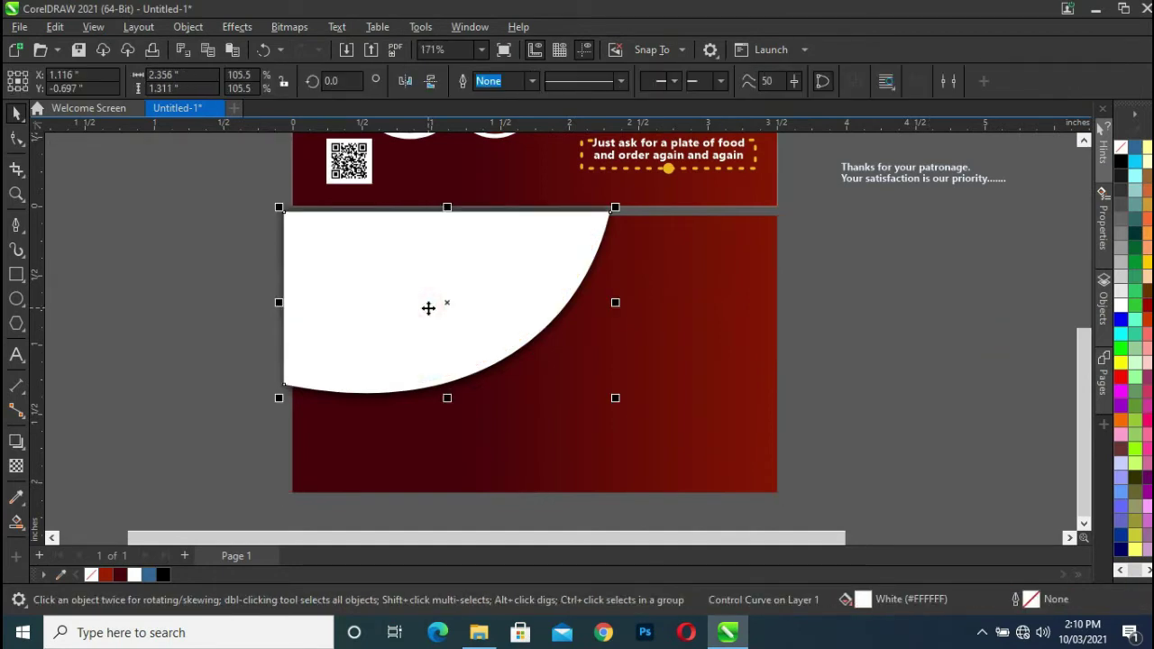
pyautogui.press('Delete')
pyautogui.click(418, 305)
pyautogui.press('Escape')
pyautogui.click(15, 225)
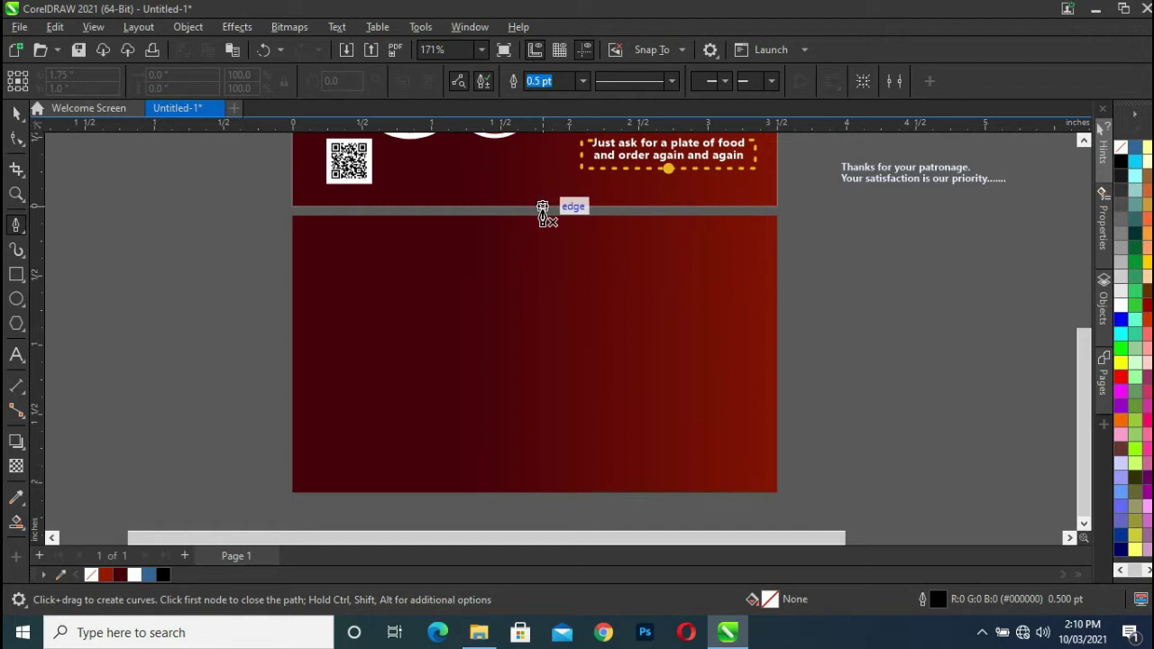
# - Draw a vertical line from the back card's top edge to below its bottom
pyautogui.click(537, 207)
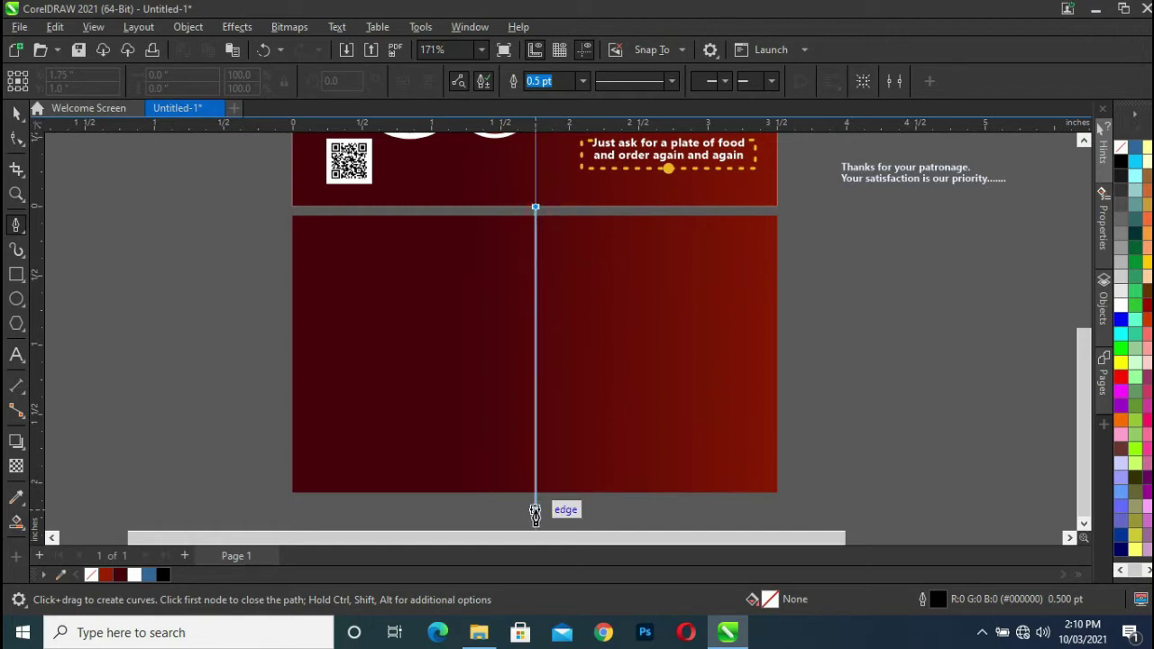
pyautogui.click(535, 510)
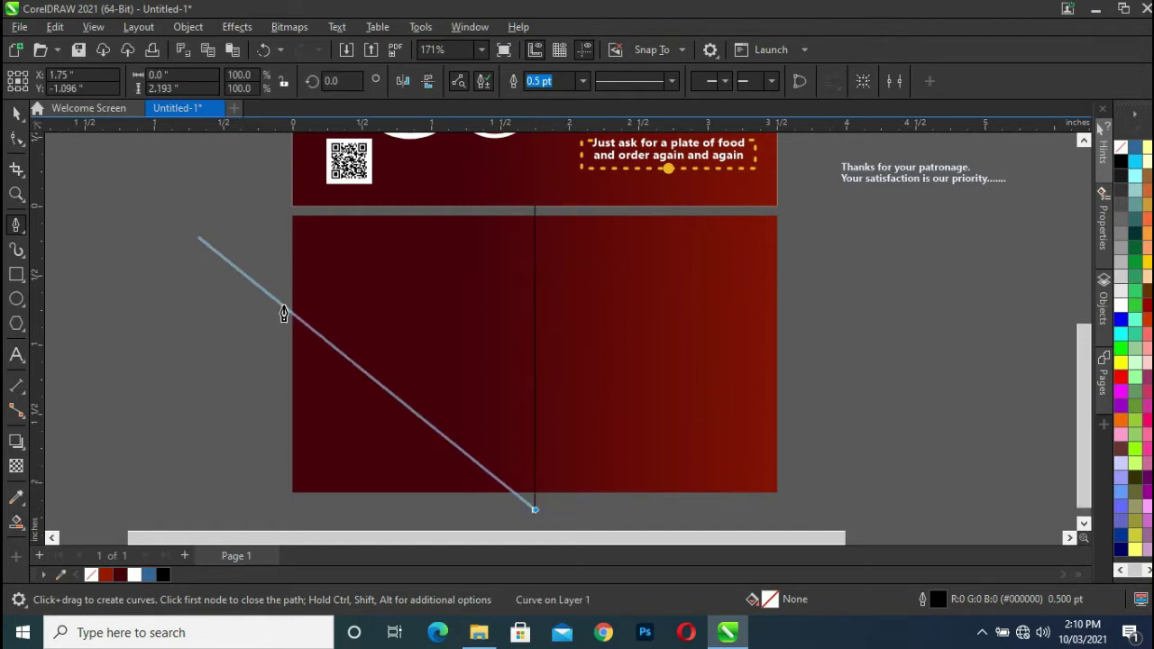
pyautogui.press('Escape')
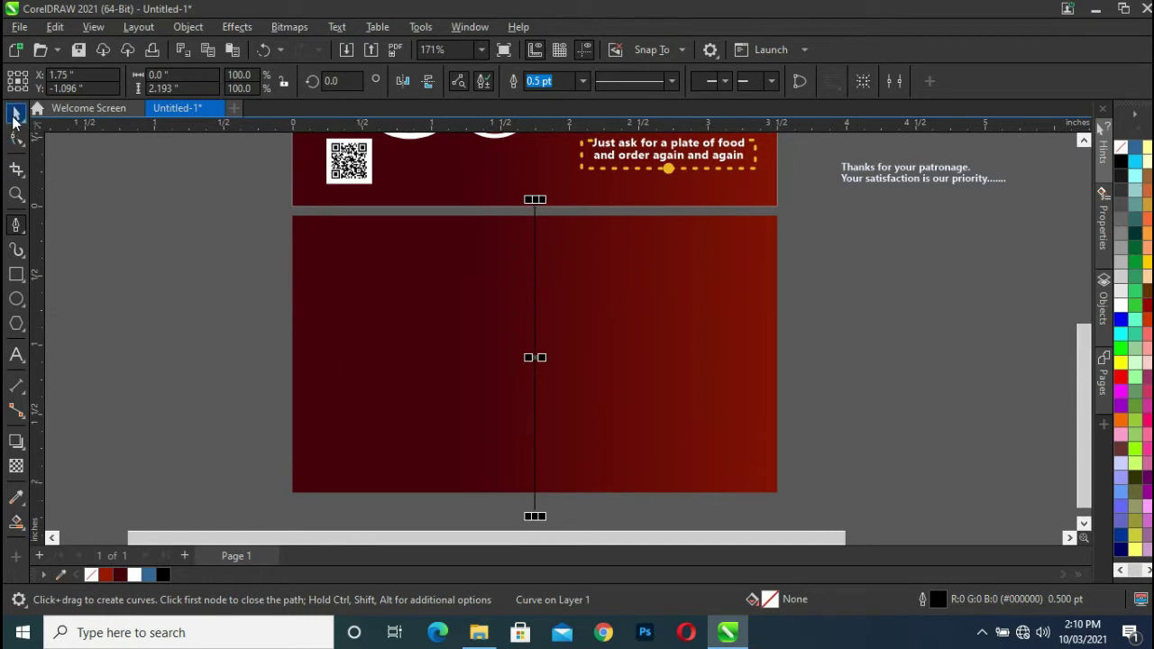
pyautogui.click(16, 114)
# - Convert the line to a curve and bend it right, shifting both ends left
pyautogui.press('F10')
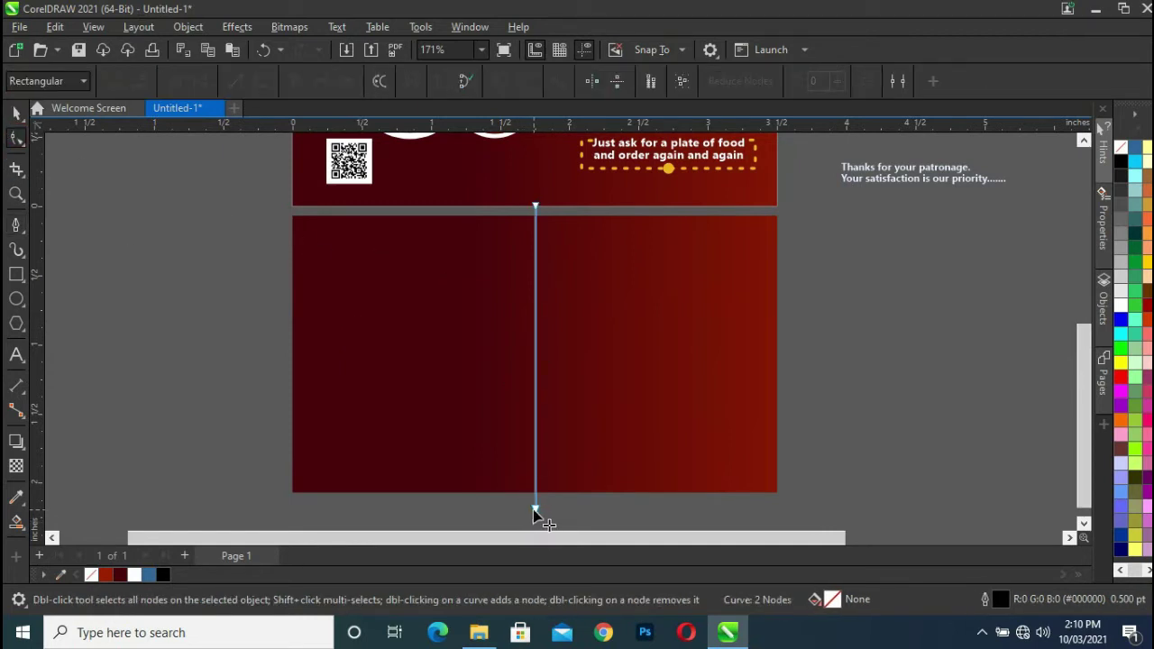
pyautogui.click(258, 83)
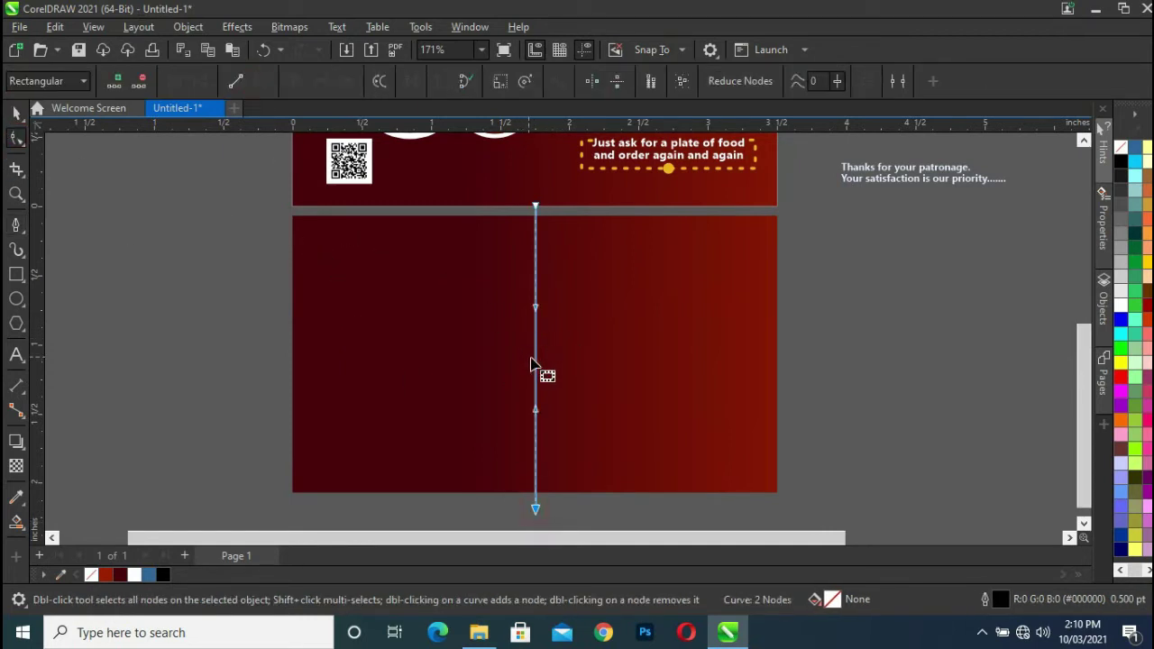
pyautogui.moveTo(537, 361); pyautogui.dragTo(586, 359)
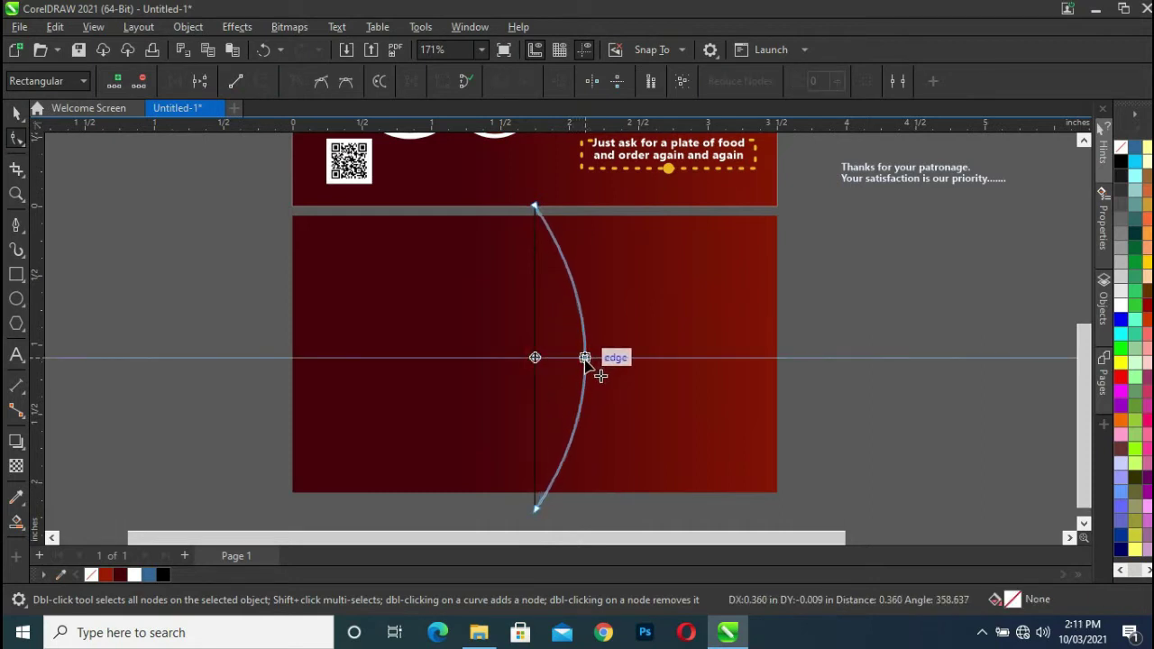
pyautogui.moveTo(586, 359); pyautogui.dragTo(588, 358)
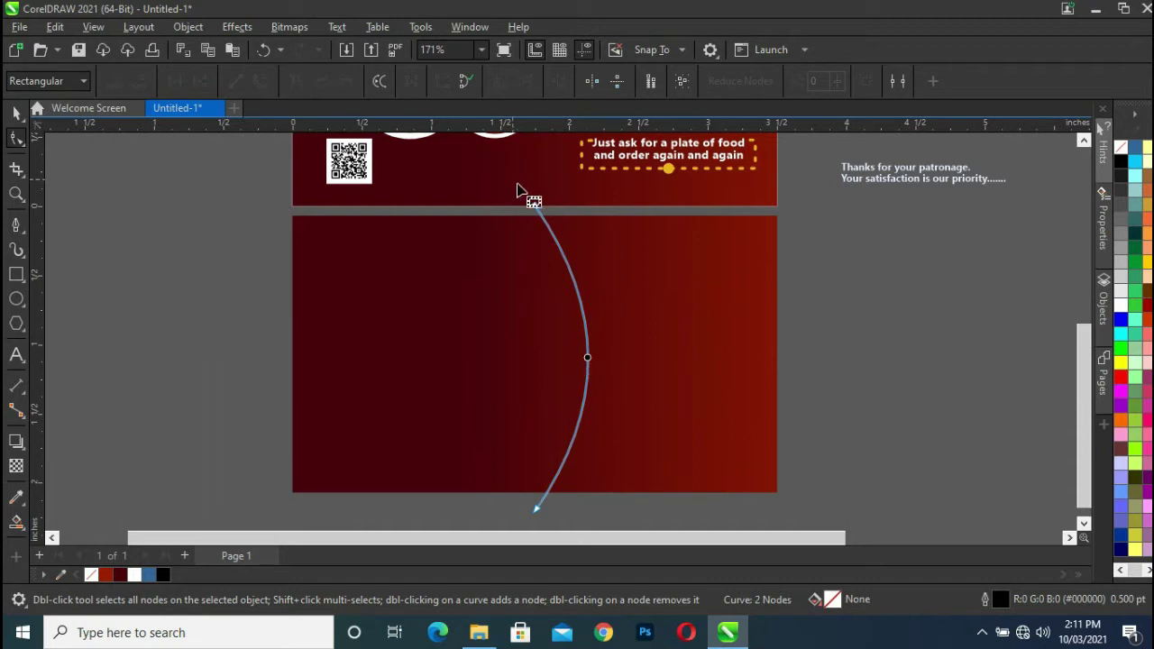
pyautogui.moveTo(533, 206); pyautogui.dragTo(487, 210)
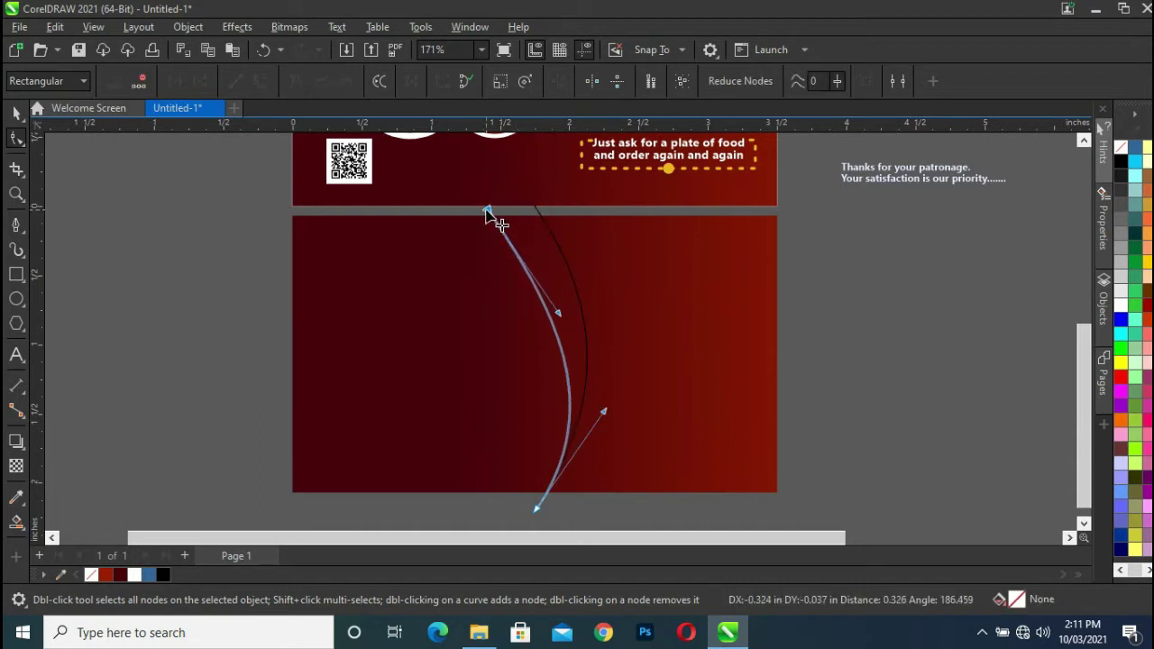
pyautogui.moveTo(538, 509); pyautogui.dragTo(502, 506)
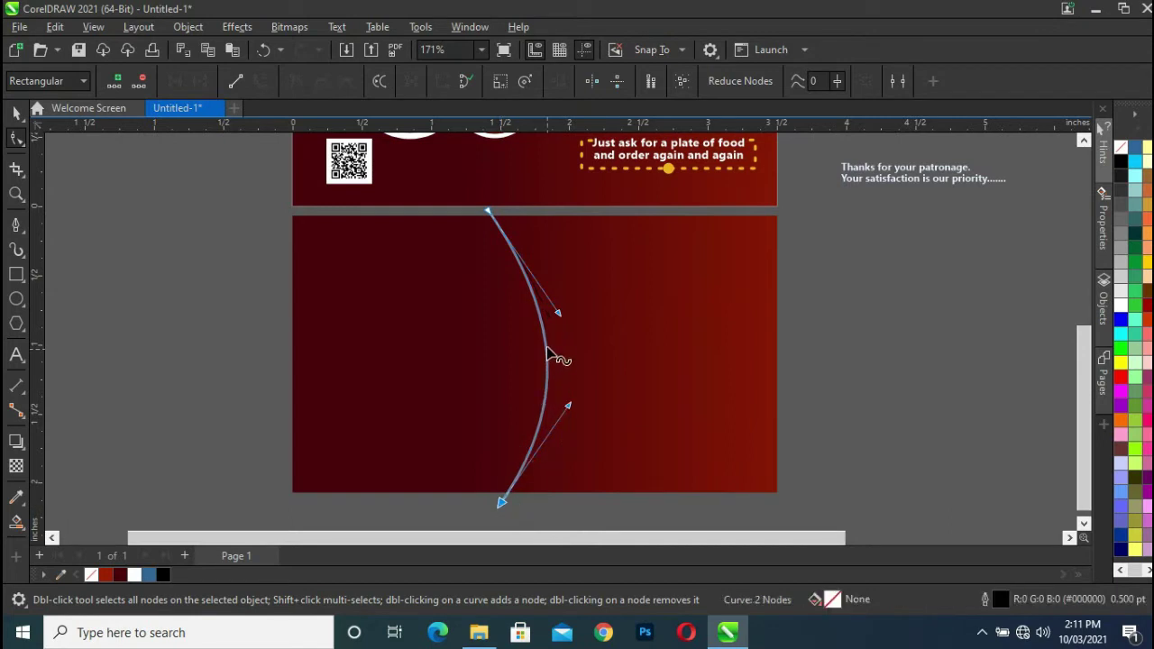
# - Refine the arc's upper and lower bulges into an even rightward curve
pyautogui.moveTo(558, 313); pyautogui.dragTo(619, 288)
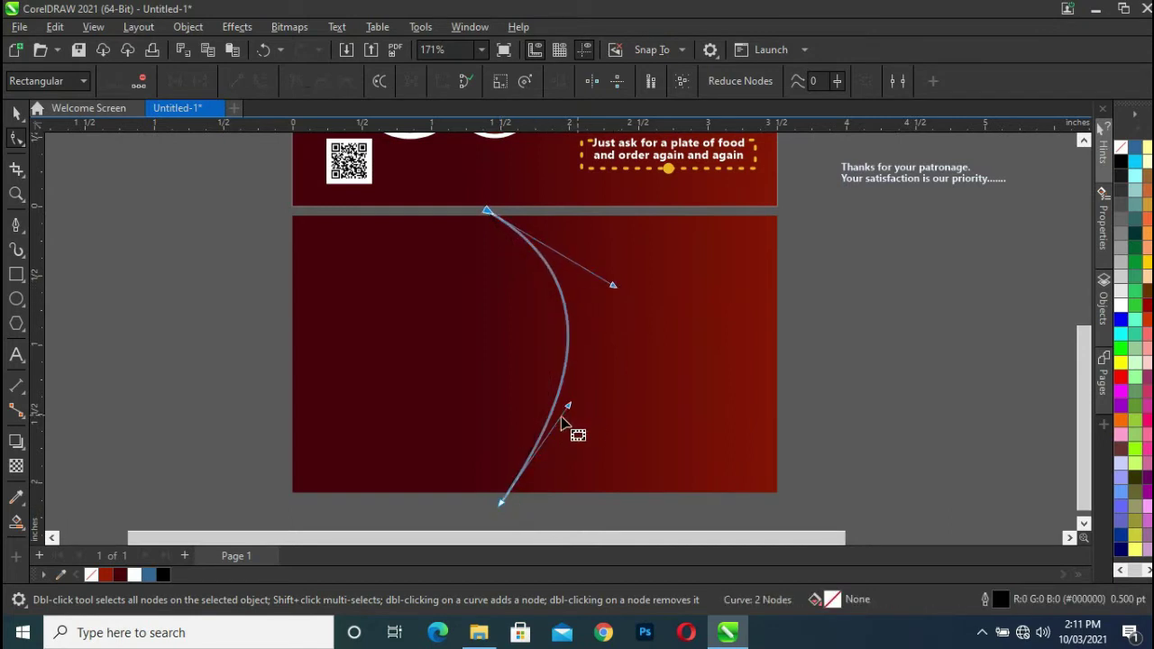
pyautogui.moveTo(569, 408); pyautogui.dragTo(589, 470)
pyautogui.moveTo(614, 286); pyautogui.dragTo(626, 262)
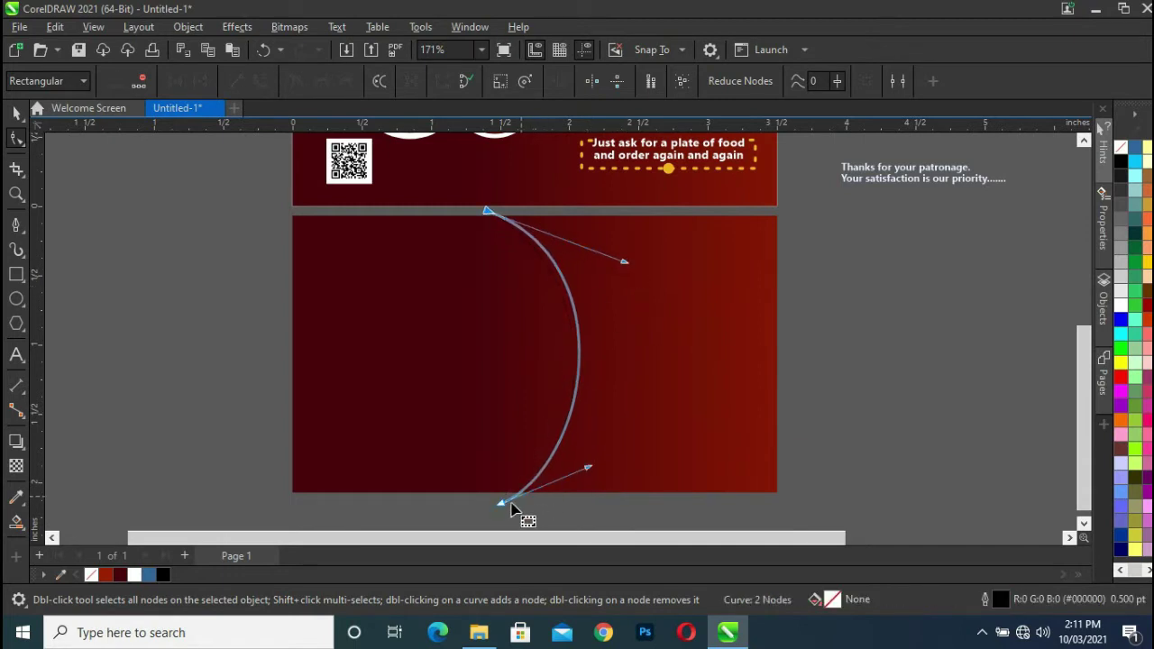
pyautogui.moveTo(504, 507); pyautogui.dragTo(490, 505)
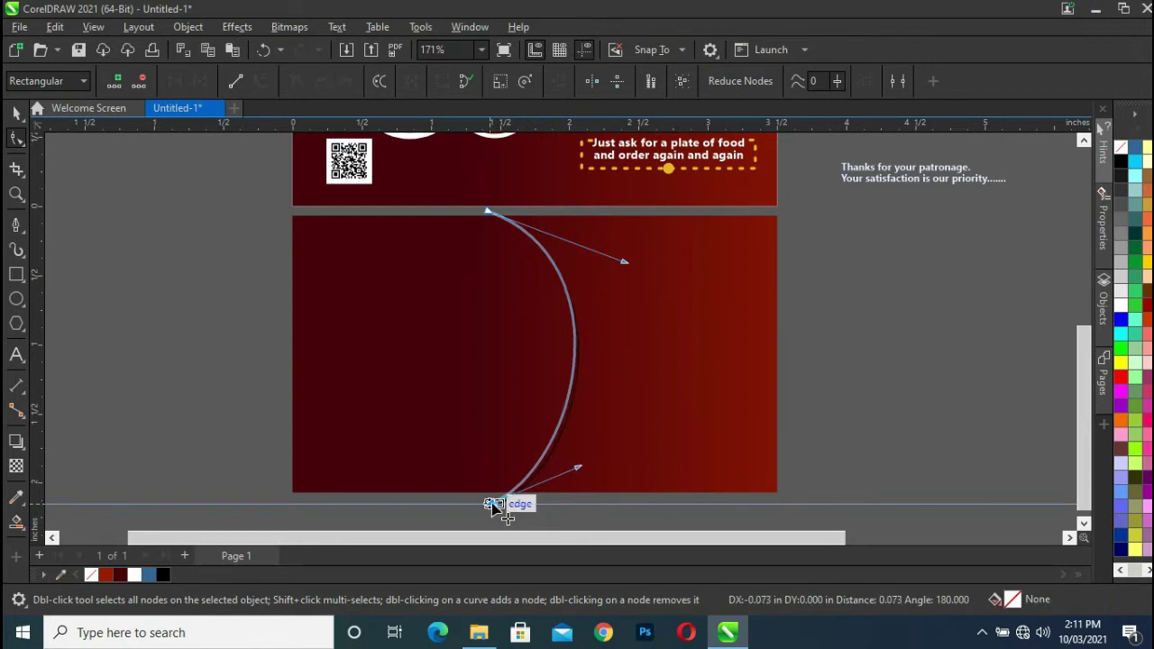
pyautogui.moveTo(579, 469); pyautogui.dragTo(604, 476)
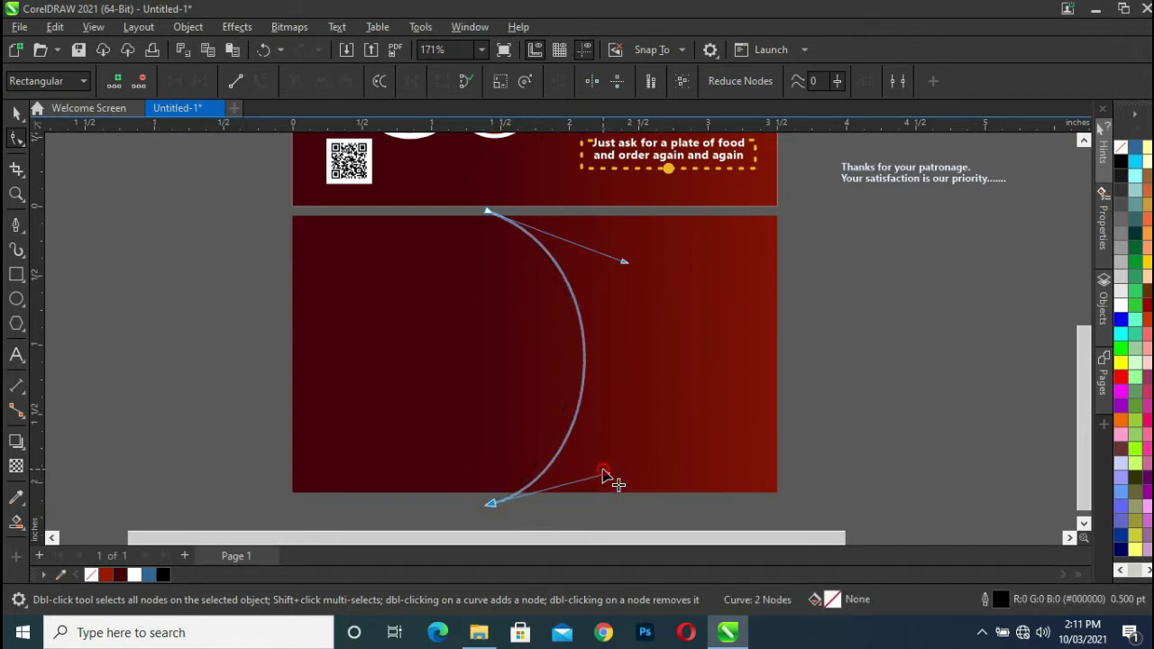
pyautogui.moveTo(604, 475); pyautogui.dragTo(609, 477)
pyautogui.moveTo(629, 264); pyautogui.dragTo(625, 281)
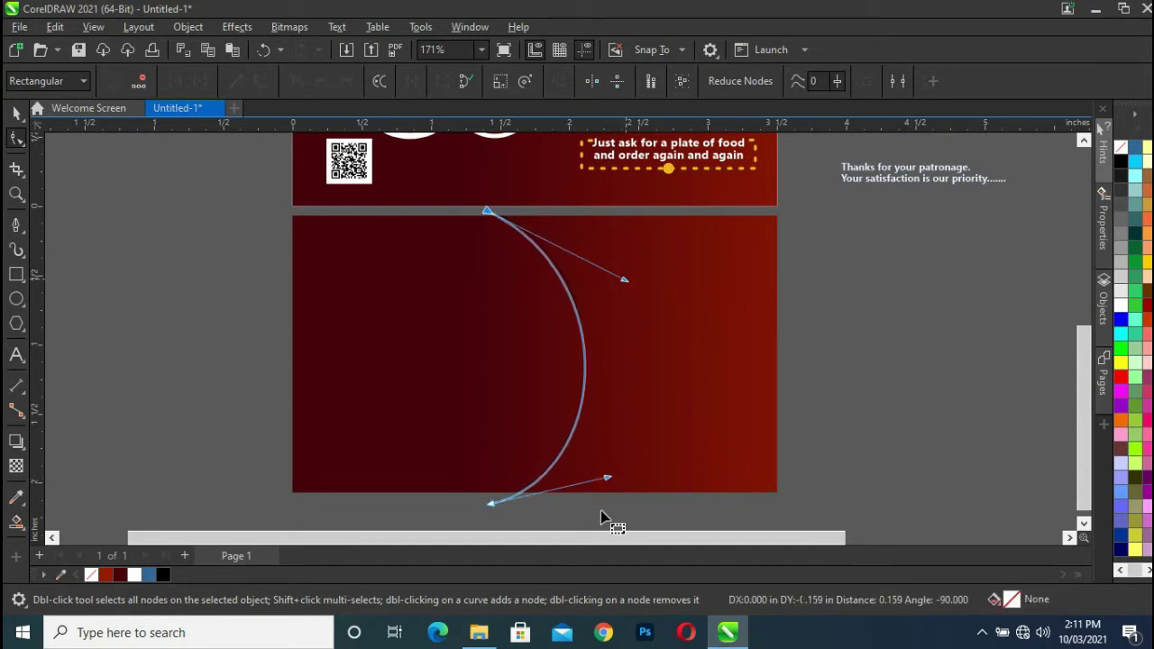
pyautogui.moveTo(610, 478); pyautogui.dragTo(596, 464)
pyautogui.moveTo(623, 281); pyautogui.dragTo(595, 264)
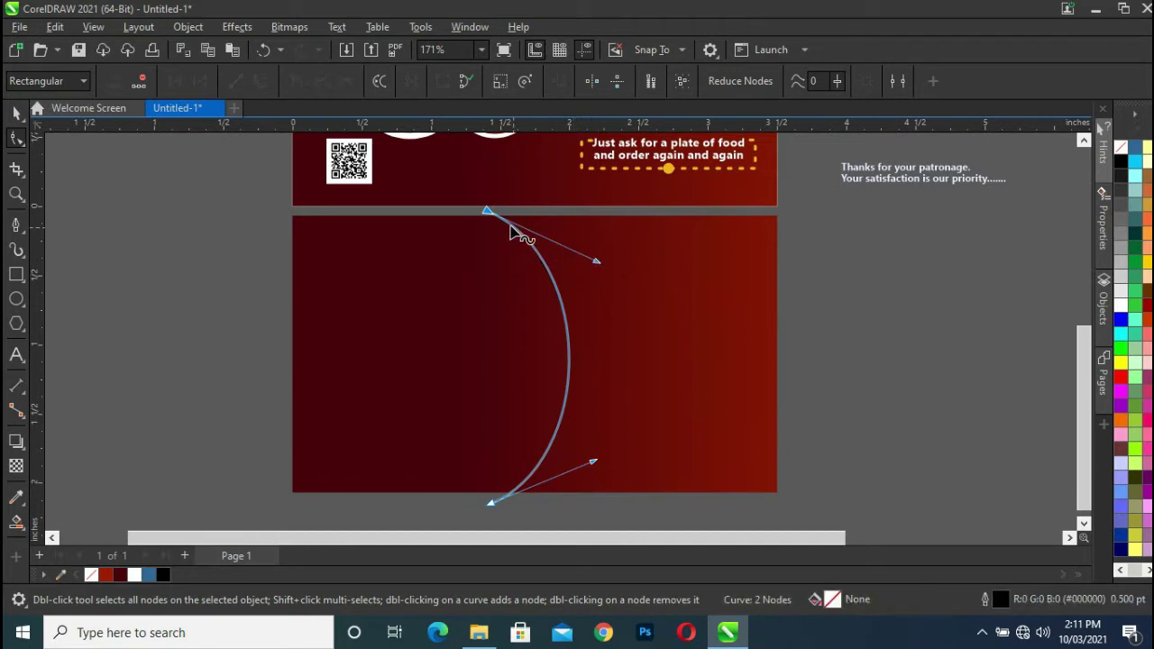
pyautogui.click(16, 114)
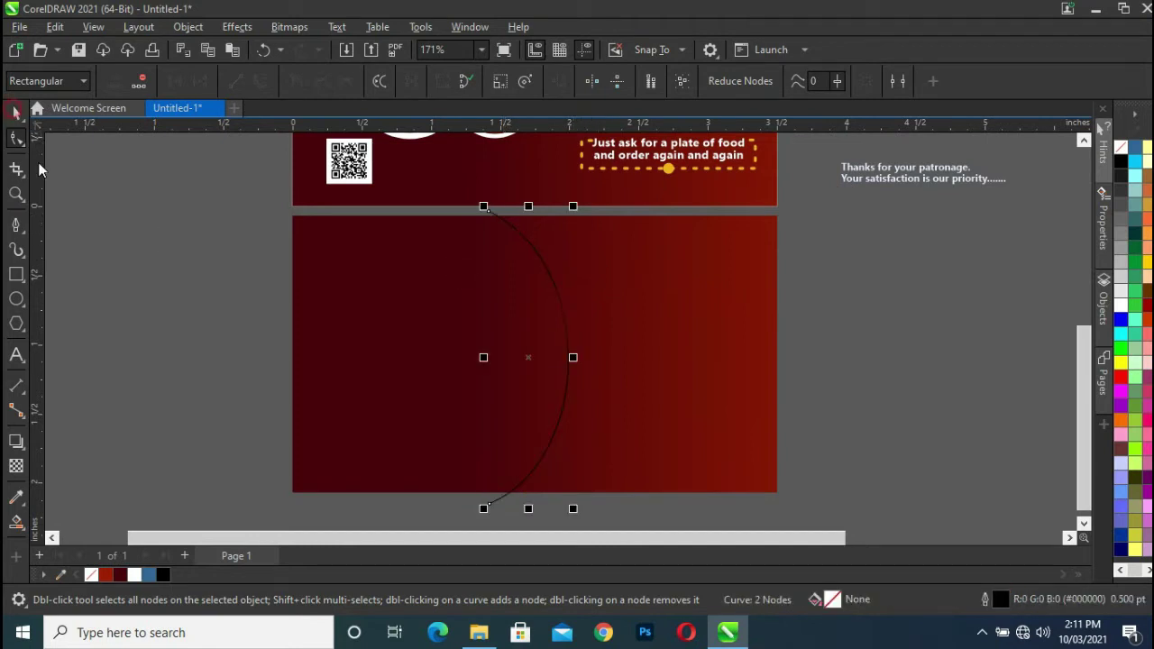
# - Smart-fill the region left of the arc as a new shape and make it white
pyautogui.click(101, 241)
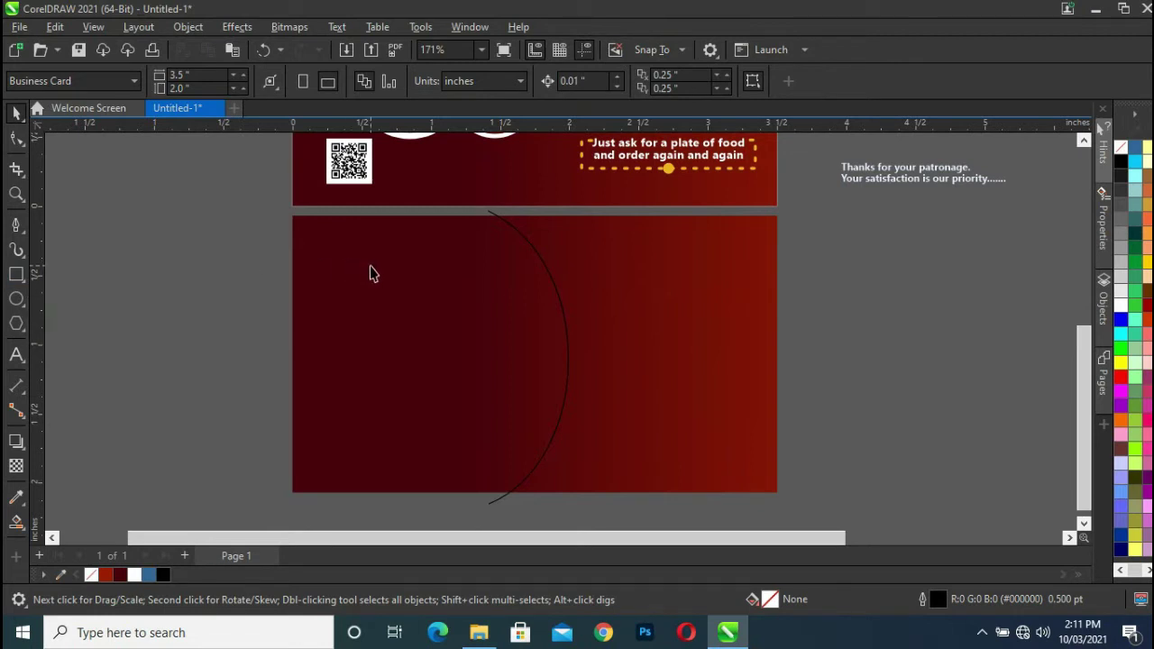
pyautogui.click(17, 524)
pyautogui.click(461, 355)
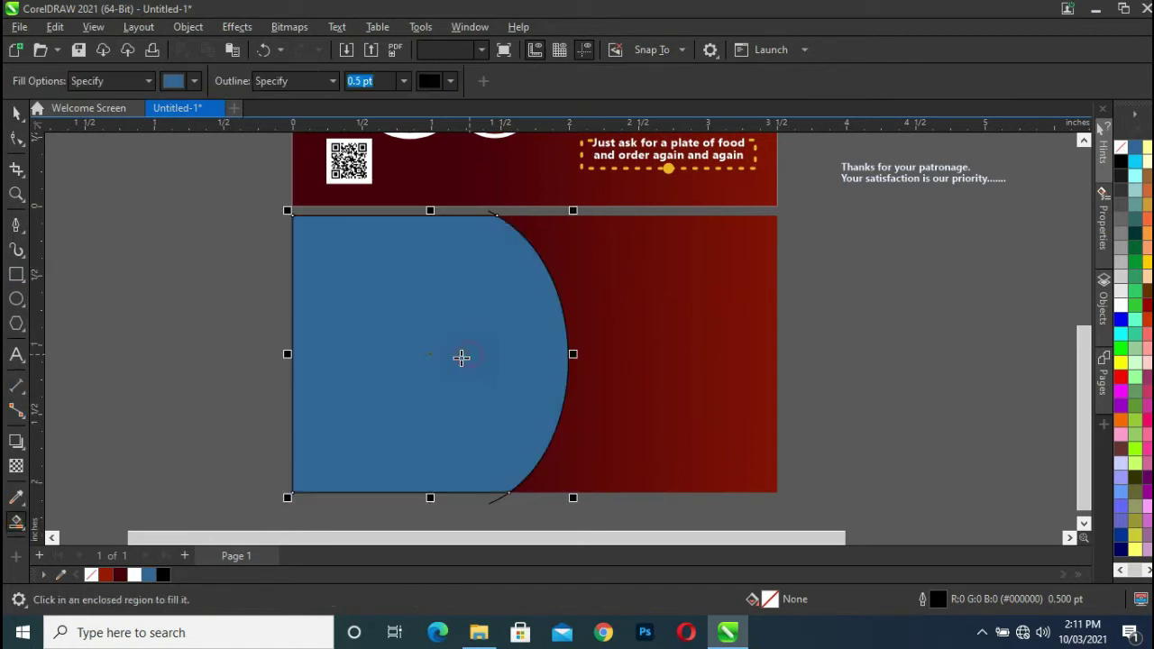
pyautogui.click(13, 113)
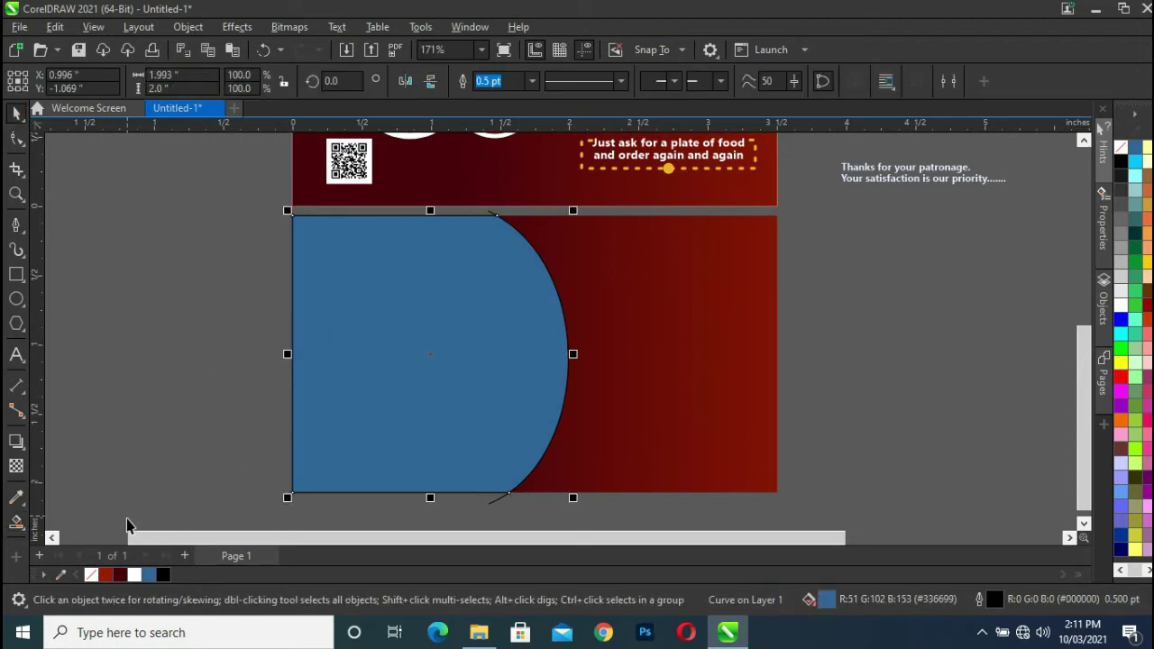
pyautogui.click(134, 576)
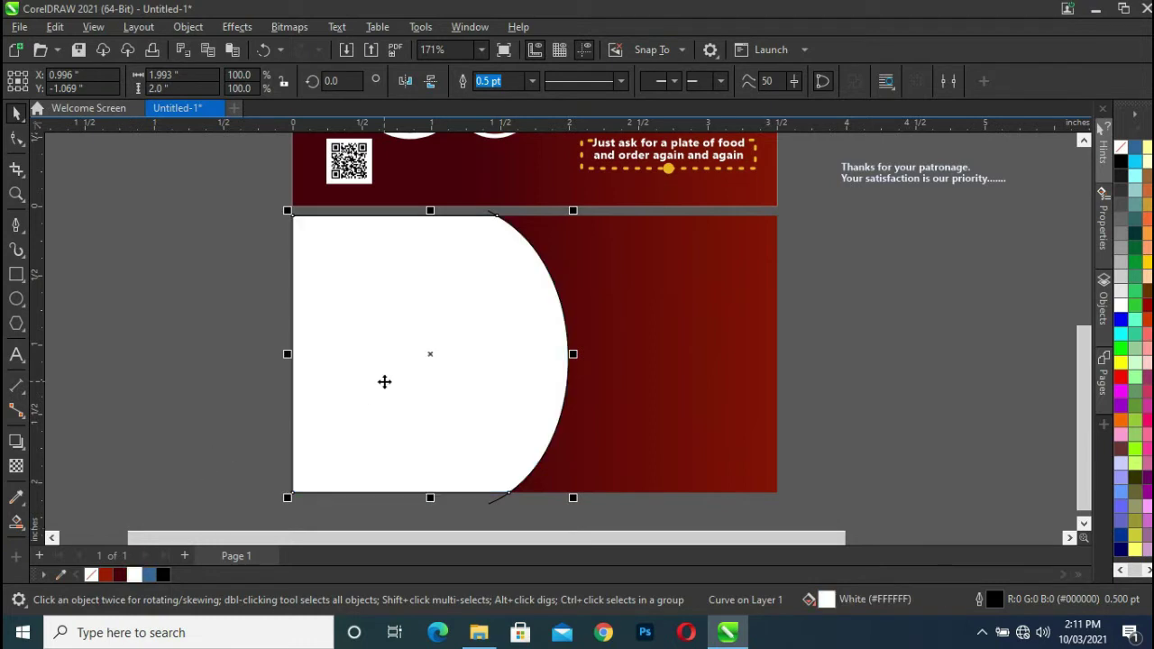
# - Select the white curved shape and copy it
pyautogui.click(501, 507)
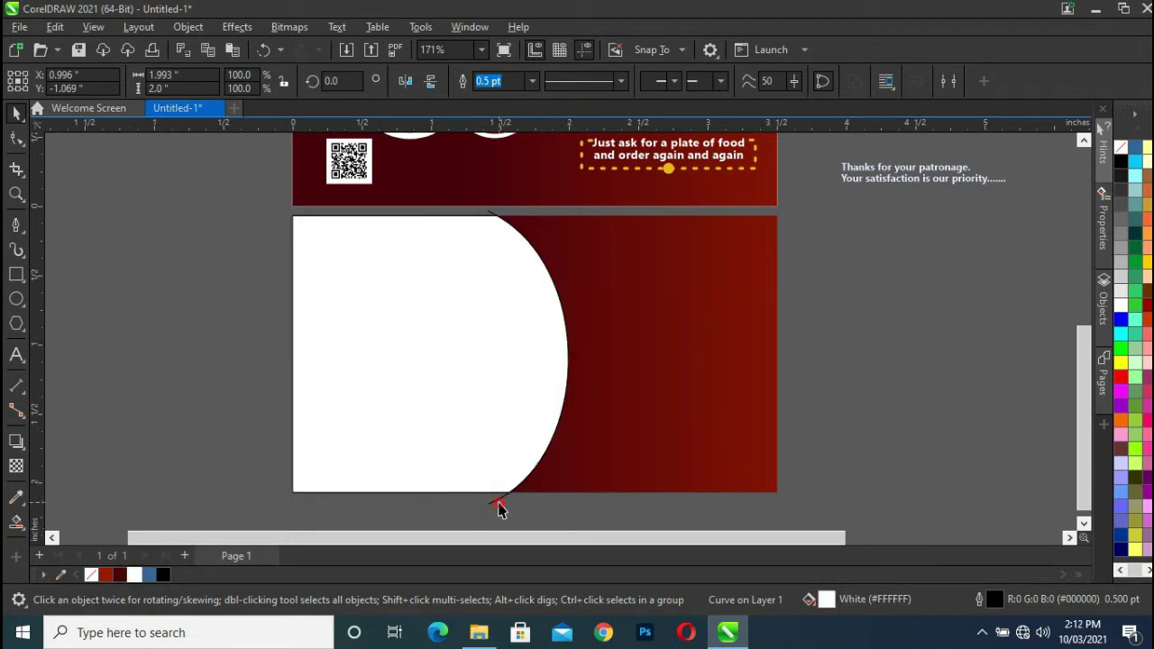
pyautogui.click(492, 505)
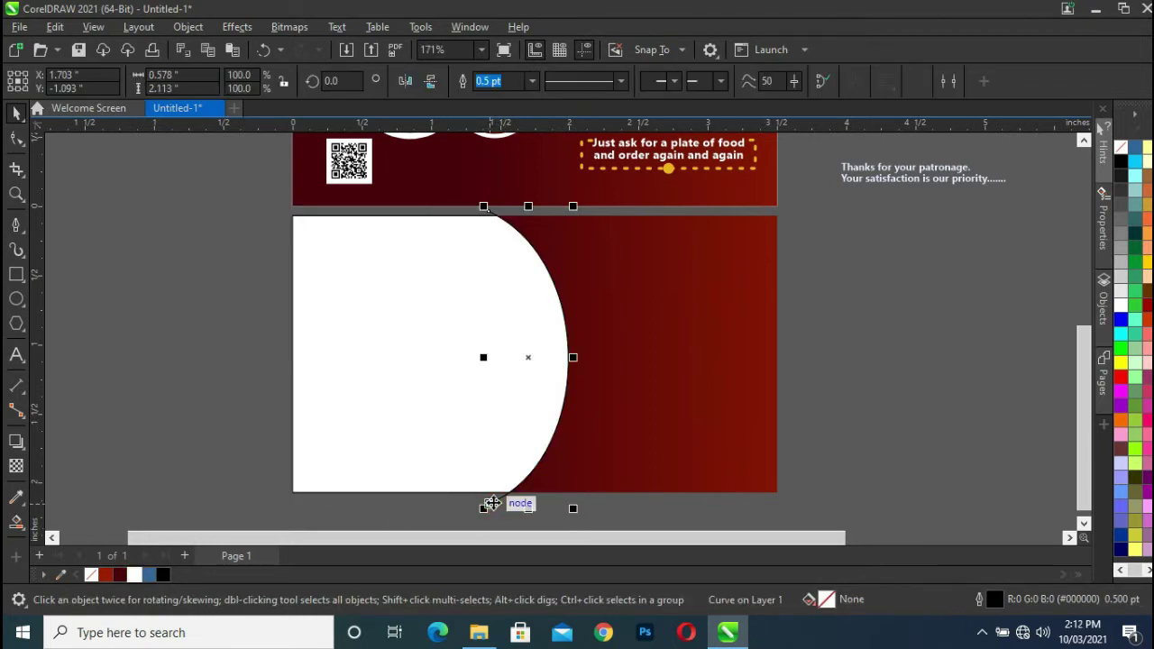
pyautogui.click(493, 501)
pyautogui.click(393, 350)
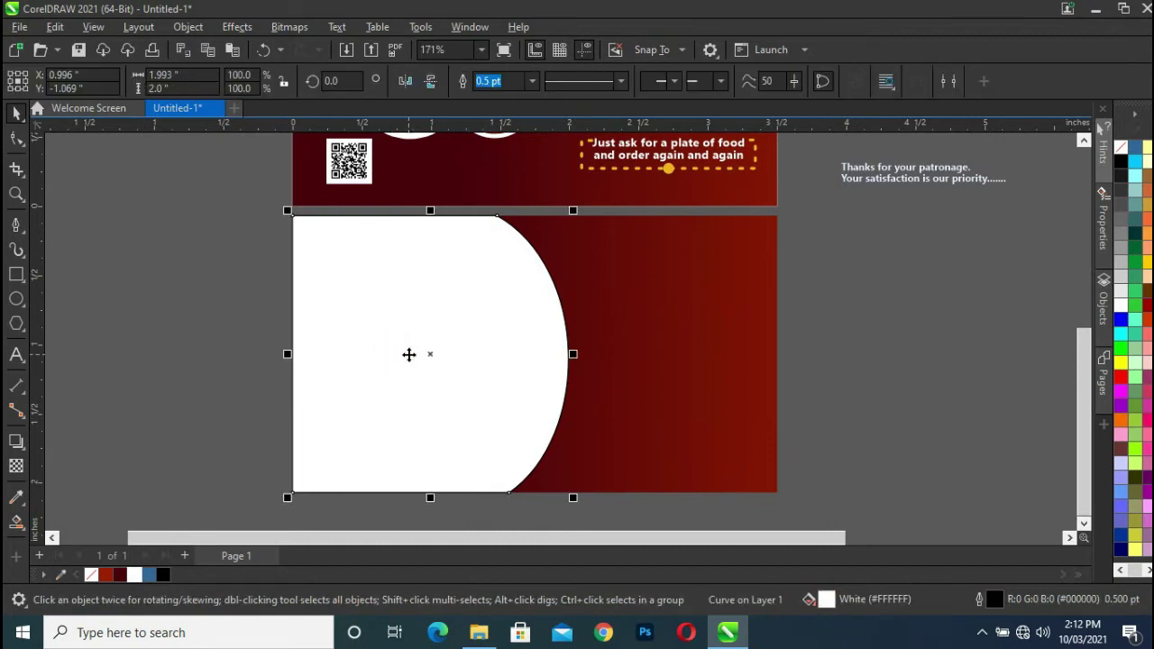
pyautogui.rightClick(406, 354)
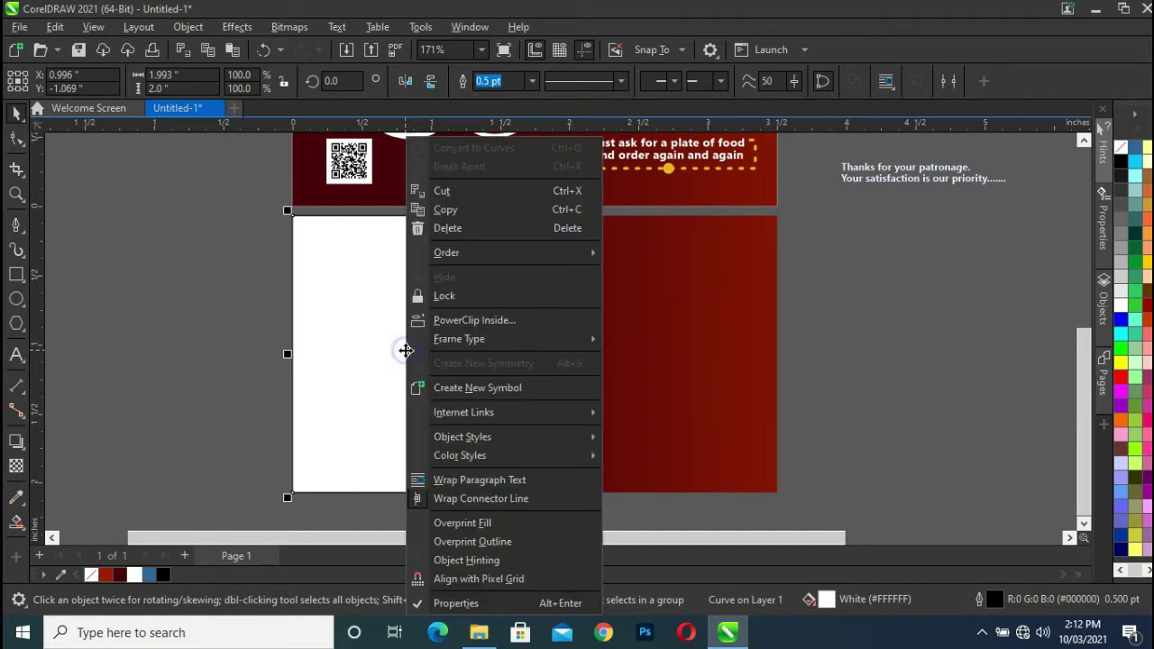
pyautogui.click(455, 219)
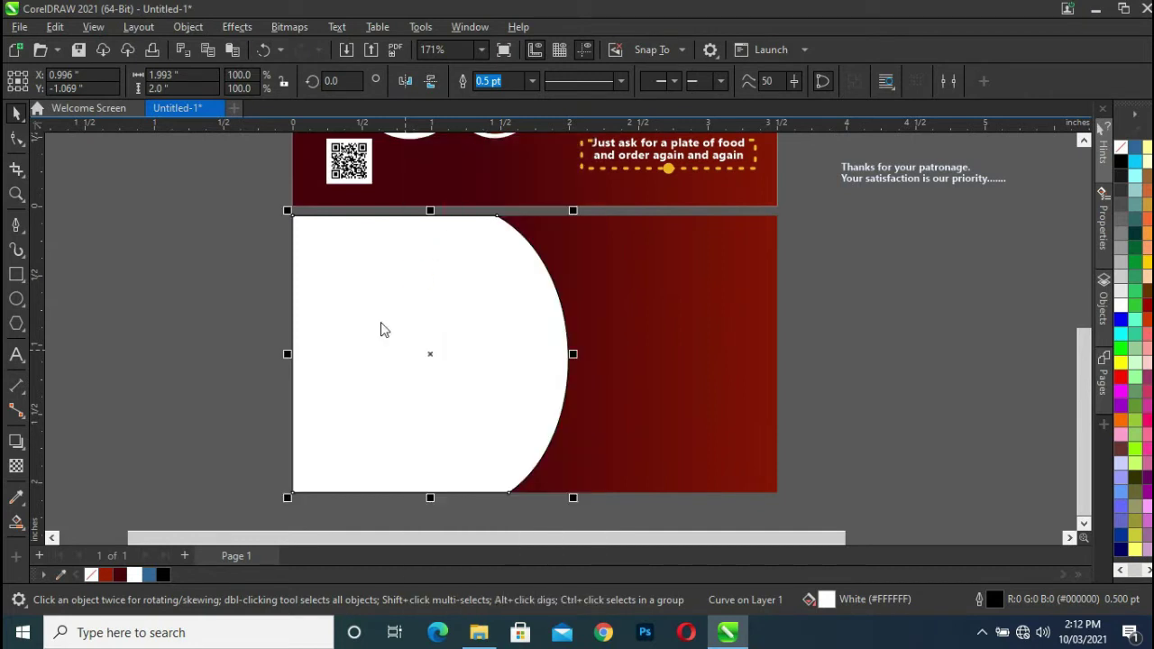
# - Paste a copy of the white curved shape and nudge it slightly left
pyautogui.rightClick(213, 323)
pyautogui.click(273, 442)
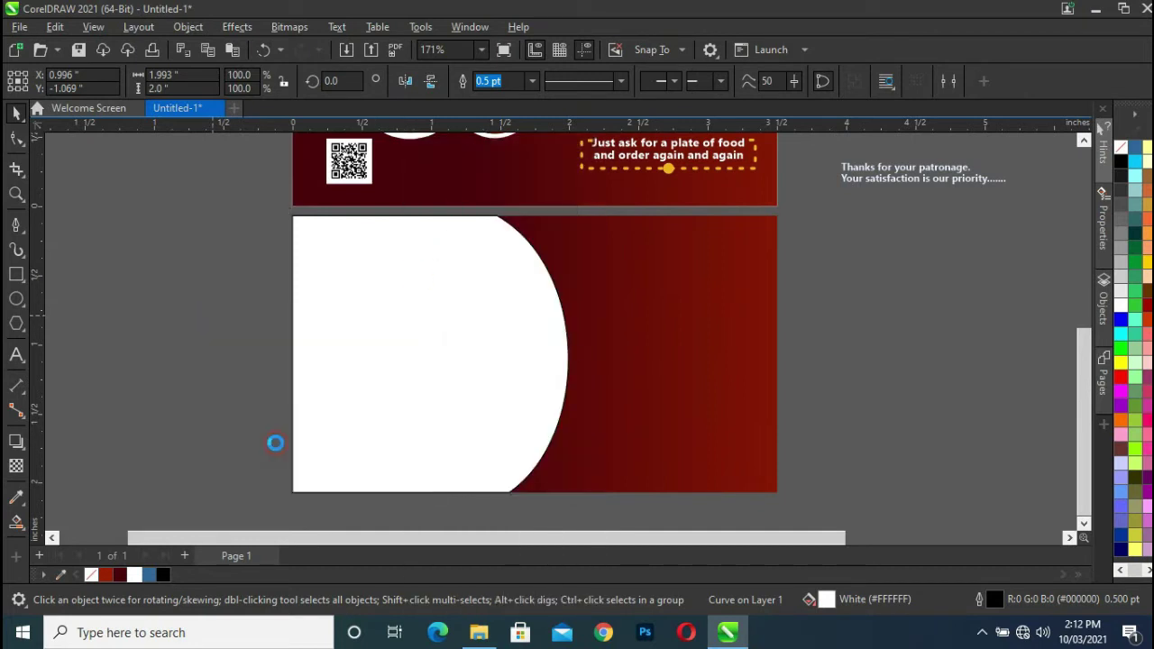
pyautogui.click(366, 354)
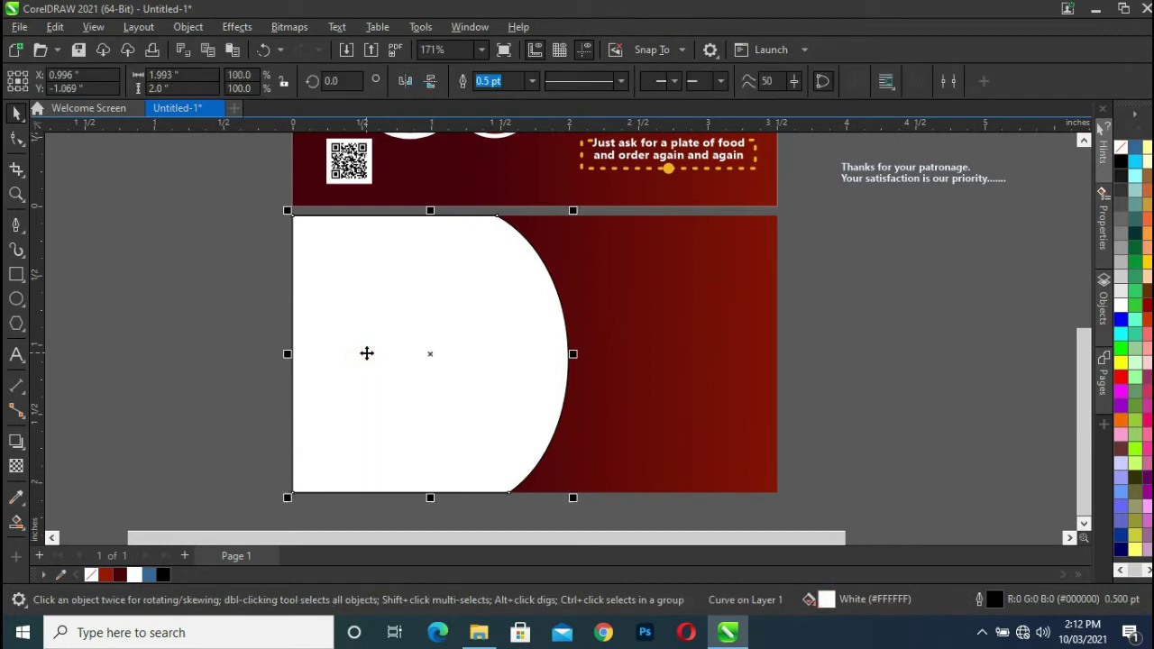
pyautogui.press('Left')
pyautogui.press('Left')
pyautogui.press('Left')
pyautogui.press('Left')
pyautogui.press('Left')
pyautogui.press('Left')
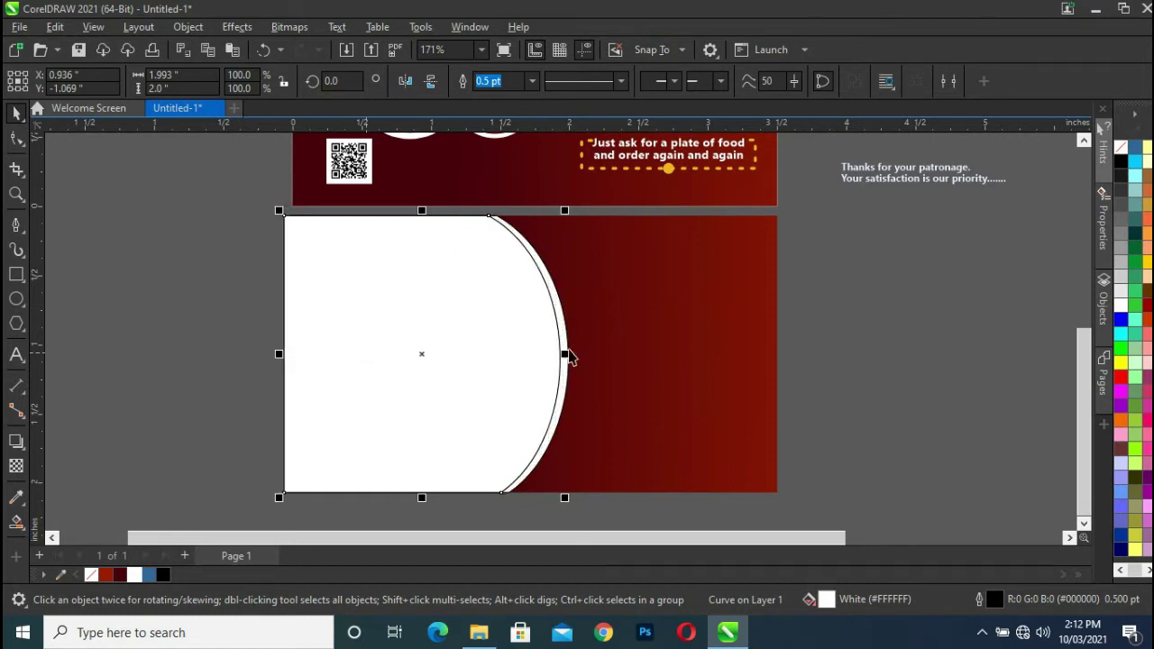
# - Remove the outline from the white curved shape
pyautogui.click(642, 358)
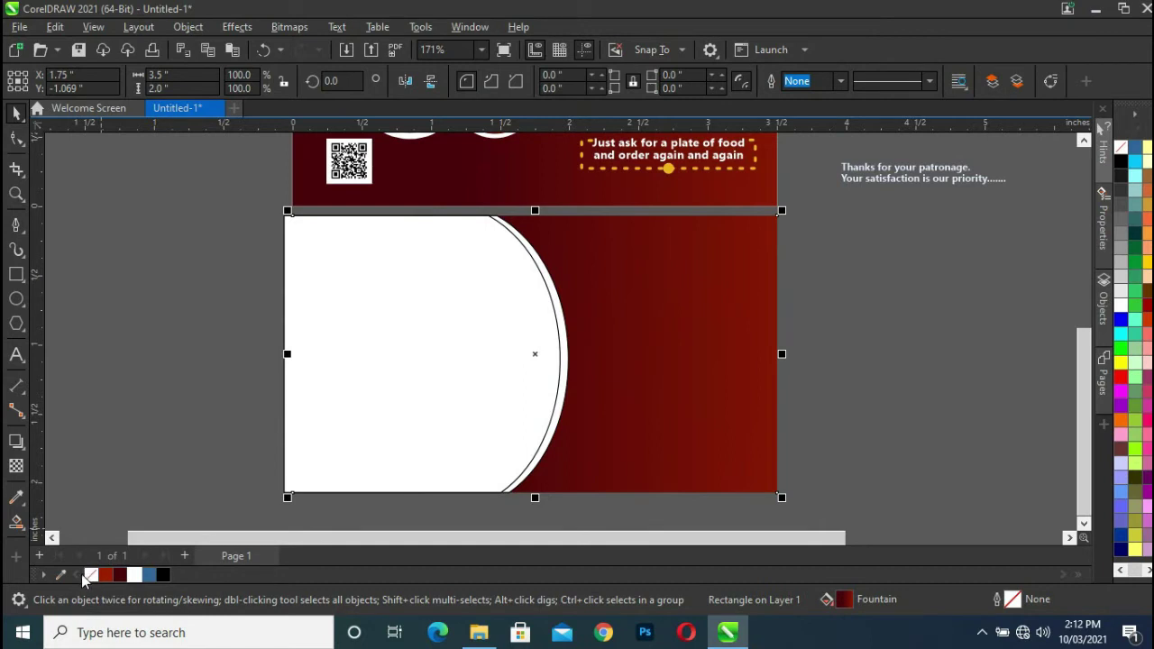
pyautogui.click(179, 392)
pyautogui.click(360, 364)
pyautogui.rightClick(91, 578)
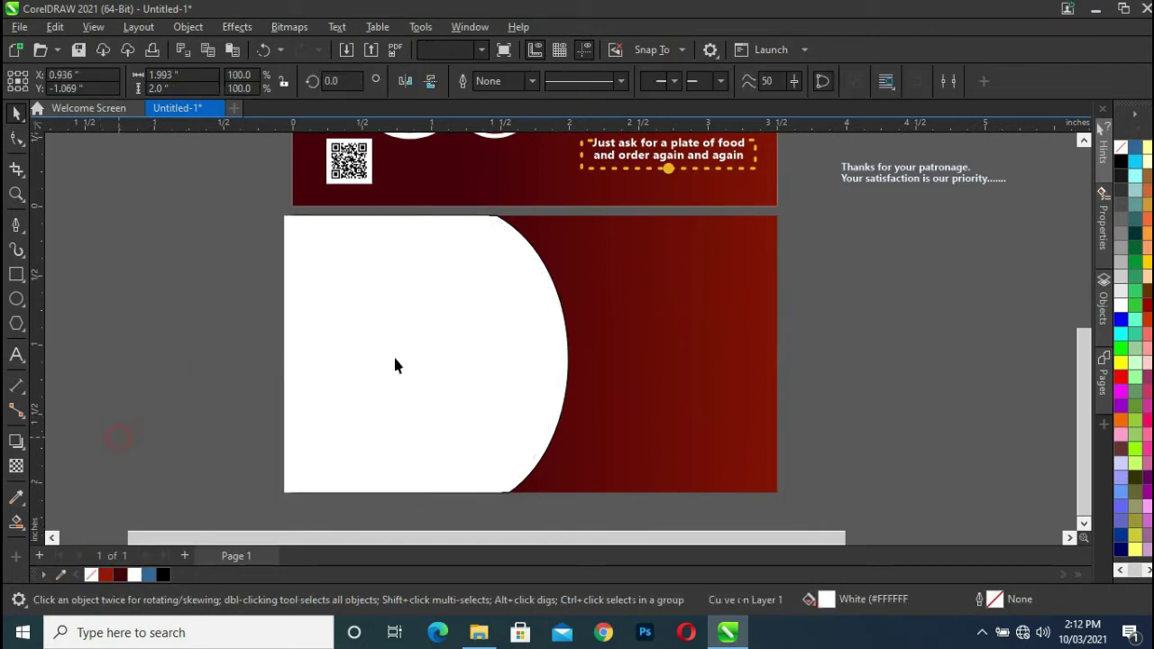
pyautogui.press('Escape')
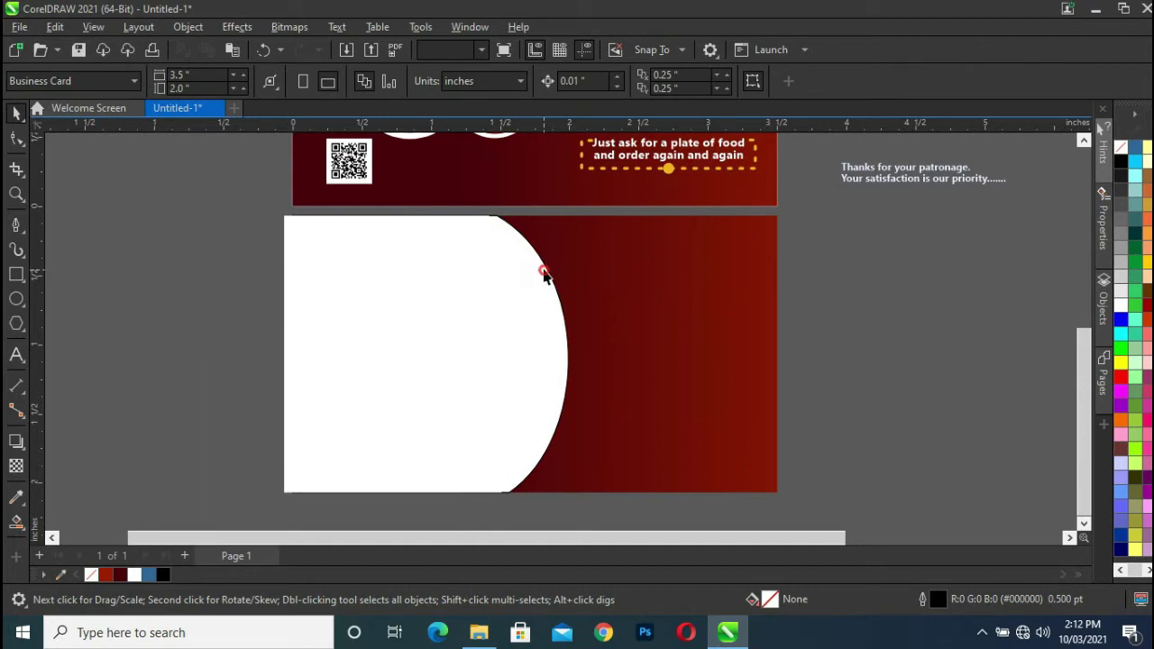
pyautogui.click(545, 271)
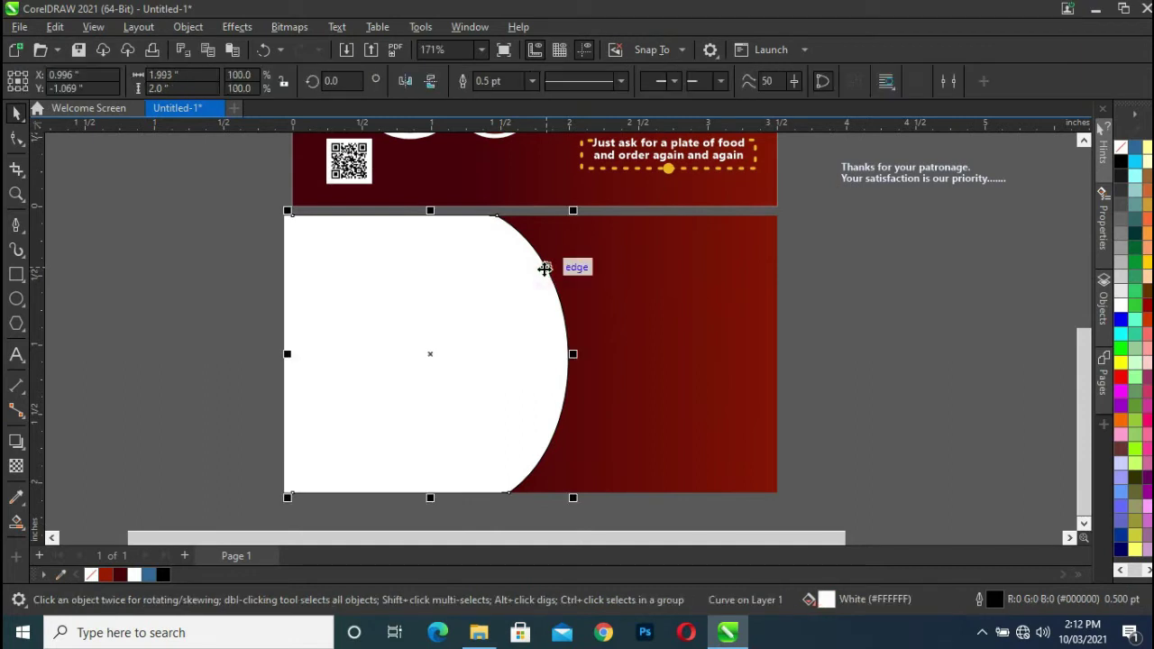
pyautogui.click(496, 283)
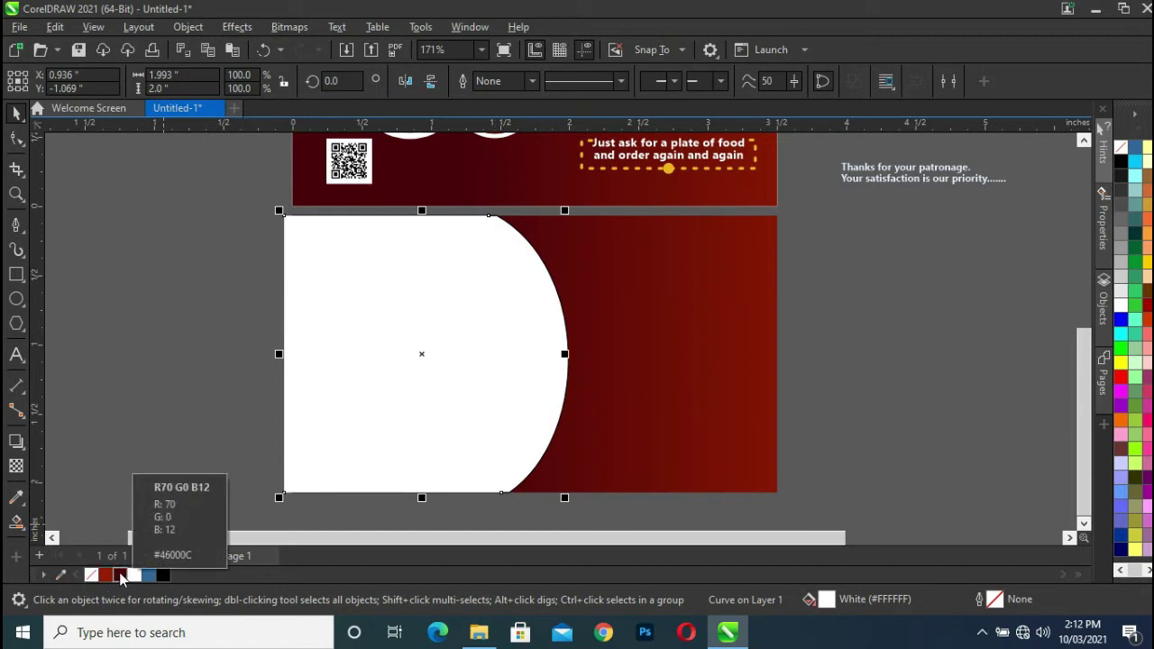
pyautogui.click(16, 522)
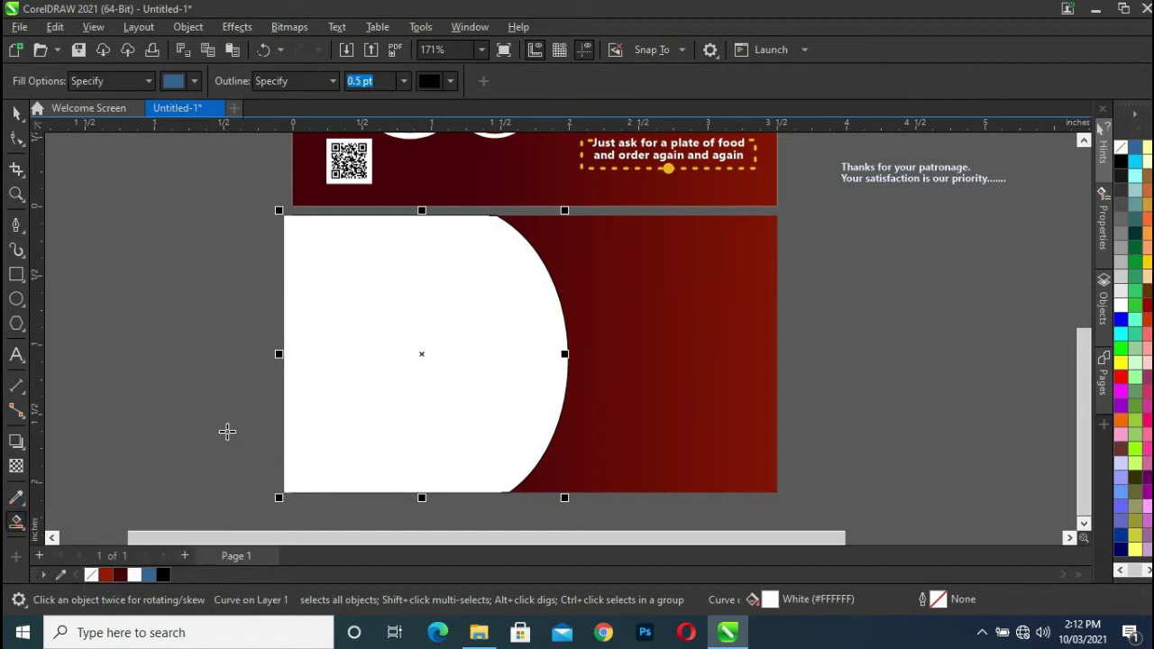
# - Give the white curved shape a horizontal red-to-dark-maroon fountain fill
pyautogui.click(15, 526)
pyautogui.click(63, 523)
pyautogui.moveTo(302, 347); pyautogui.dragTo(522, 344)
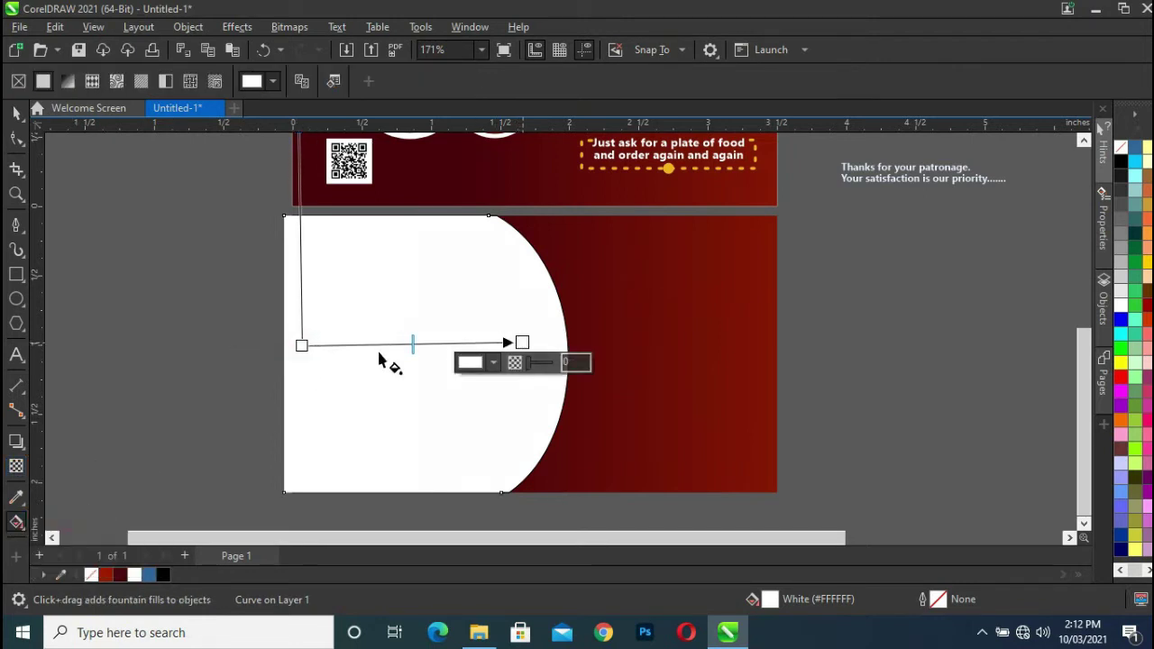
pyautogui.moveTo(522, 343); pyautogui.dragTo(523, 349)
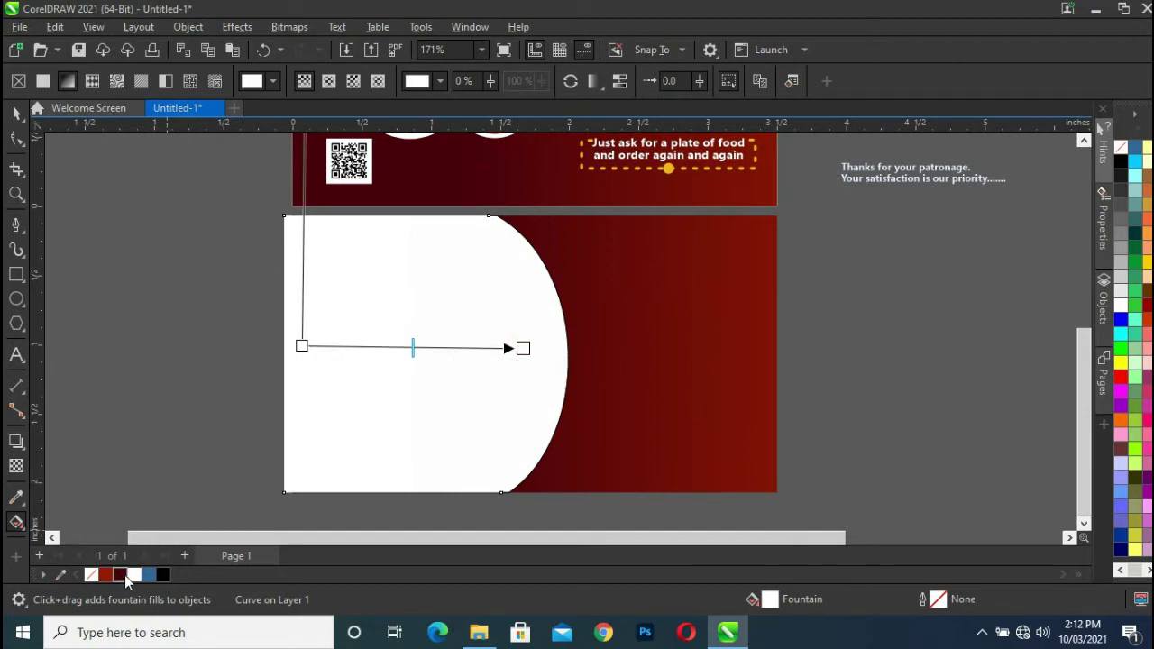
pyautogui.click(124, 577)
pyautogui.click(301, 346)
pyautogui.click(107, 574)
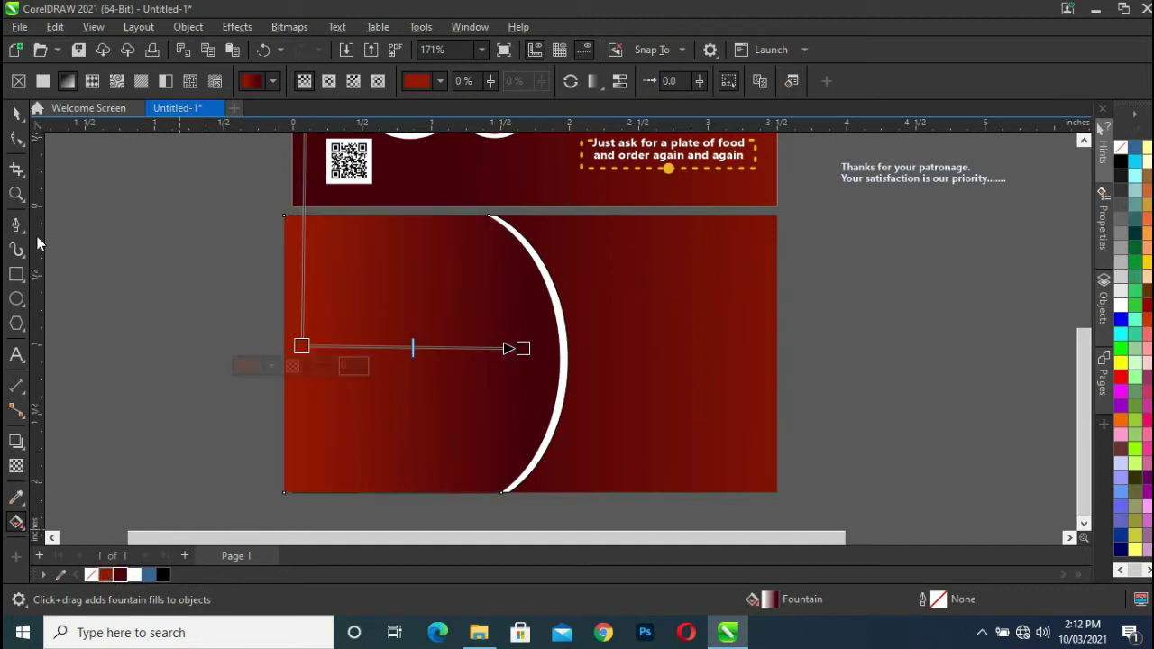
pyautogui.click(16, 113)
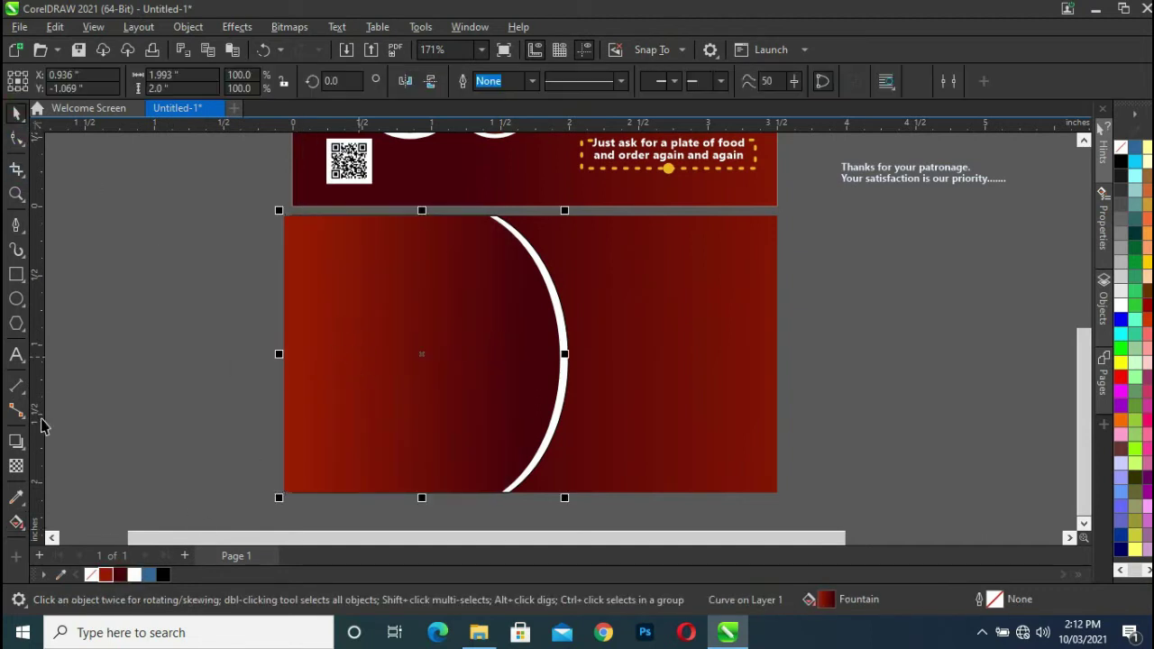
# - Reposition the gradient stops to widen the red, then nudge the panel slightly right
pyautogui.click(16, 523)
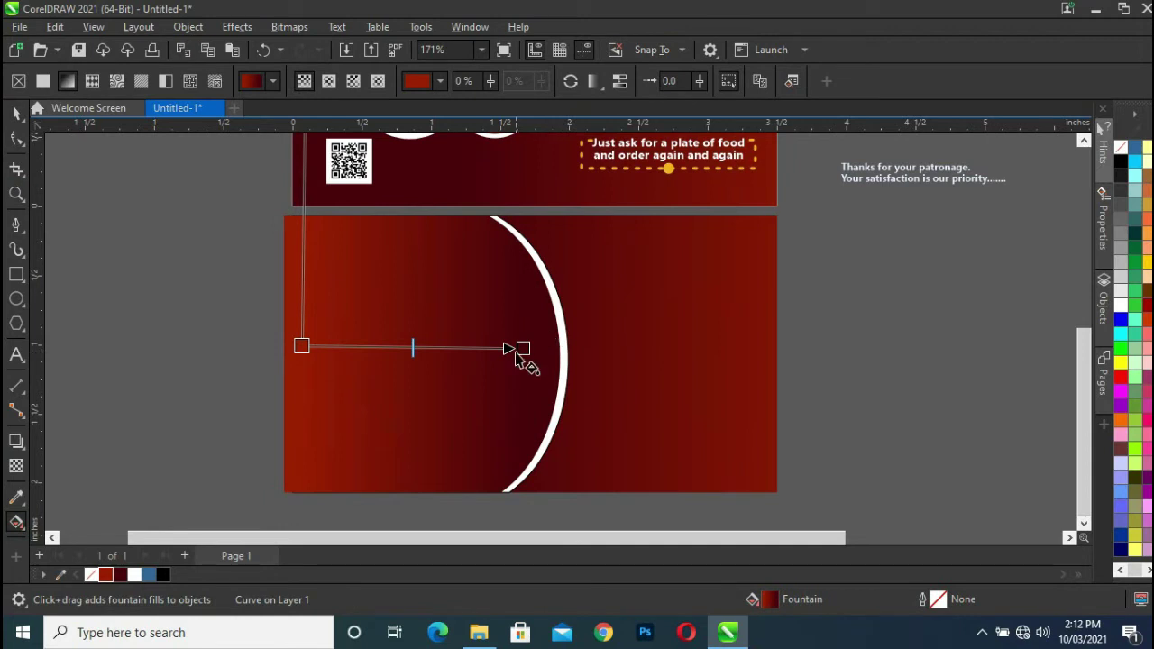
pyautogui.moveTo(523, 350); pyautogui.dragTo(535, 355)
pyautogui.moveTo(302, 346); pyautogui.dragTo(350, 352)
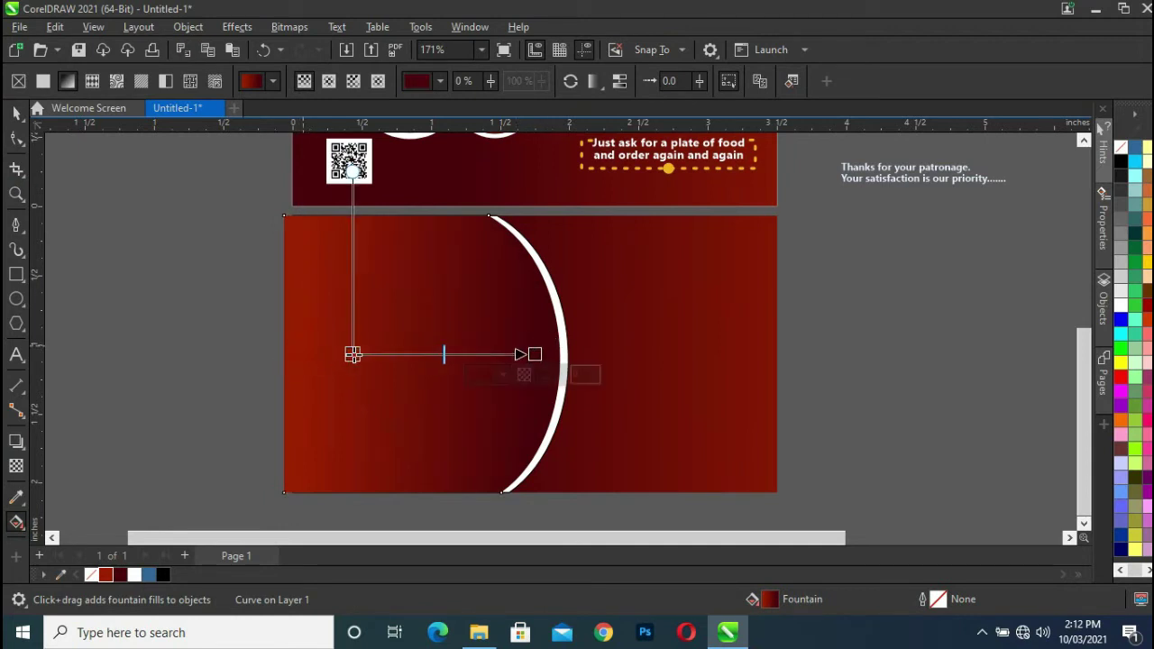
pyautogui.click(349, 353)
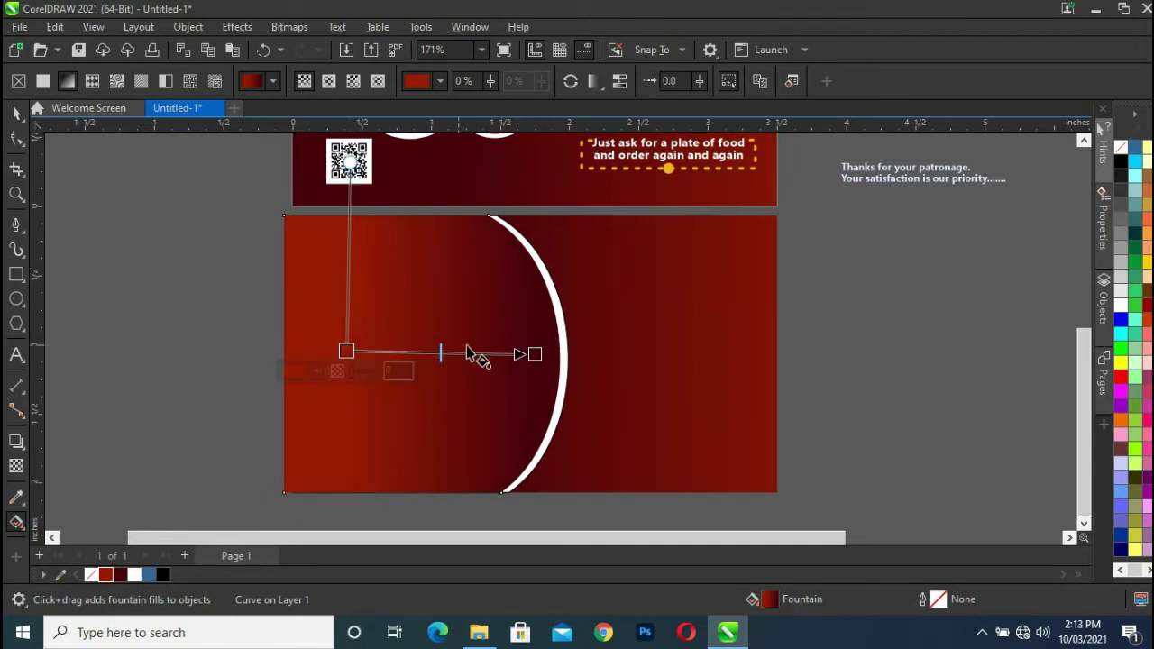
pyautogui.moveTo(535, 353); pyautogui.dragTo(485, 348)
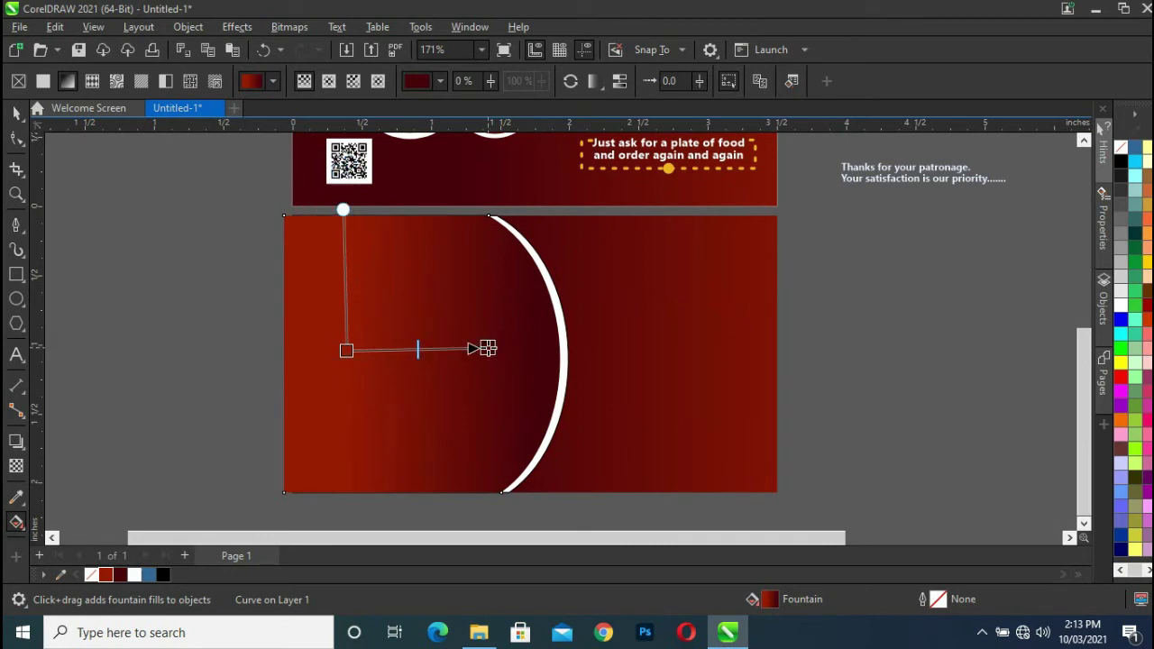
pyautogui.moveTo(347, 351); pyautogui.dragTo(236, 353)
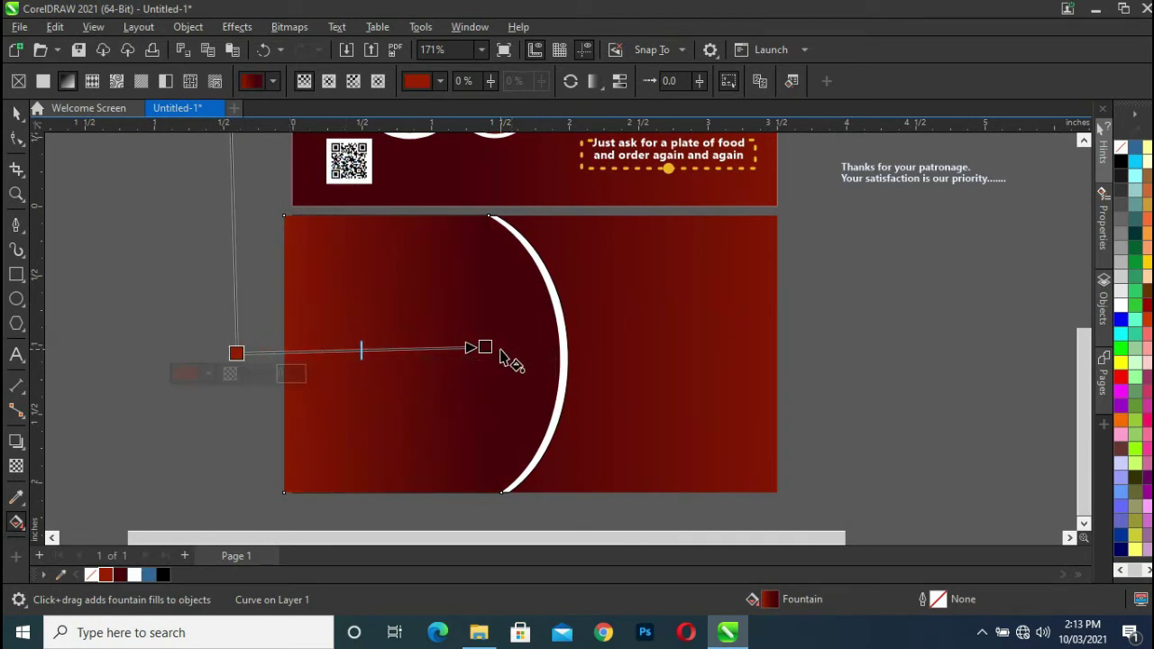
pyautogui.moveTo(485, 348); pyautogui.dragTo(483, 354)
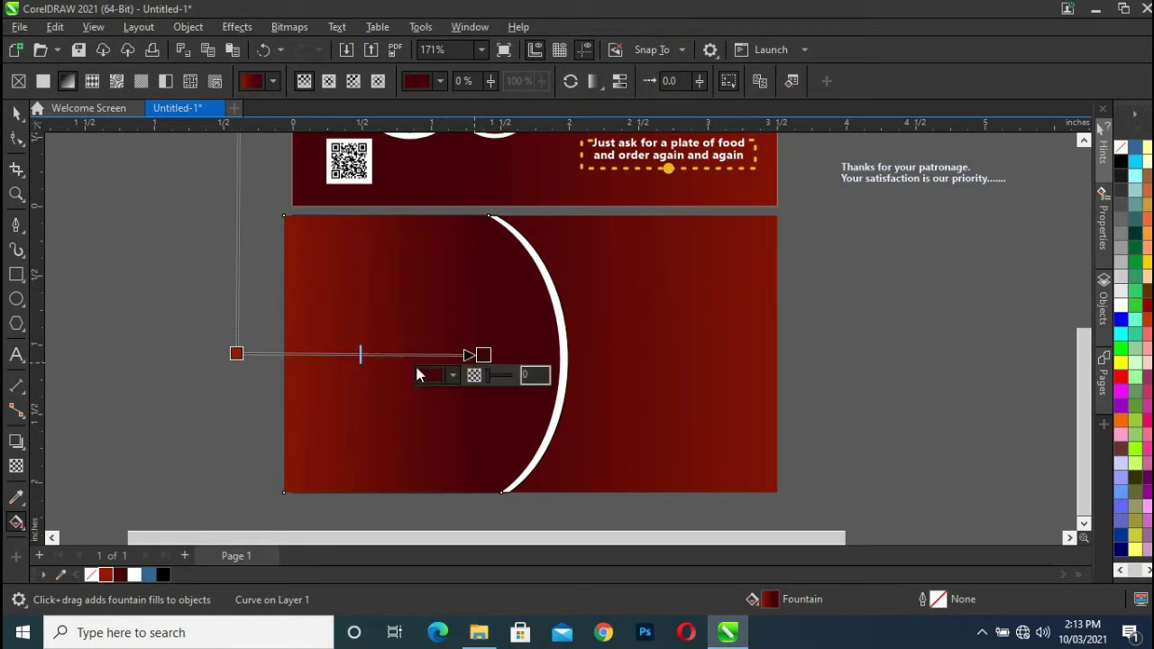
pyautogui.click(18, 112)
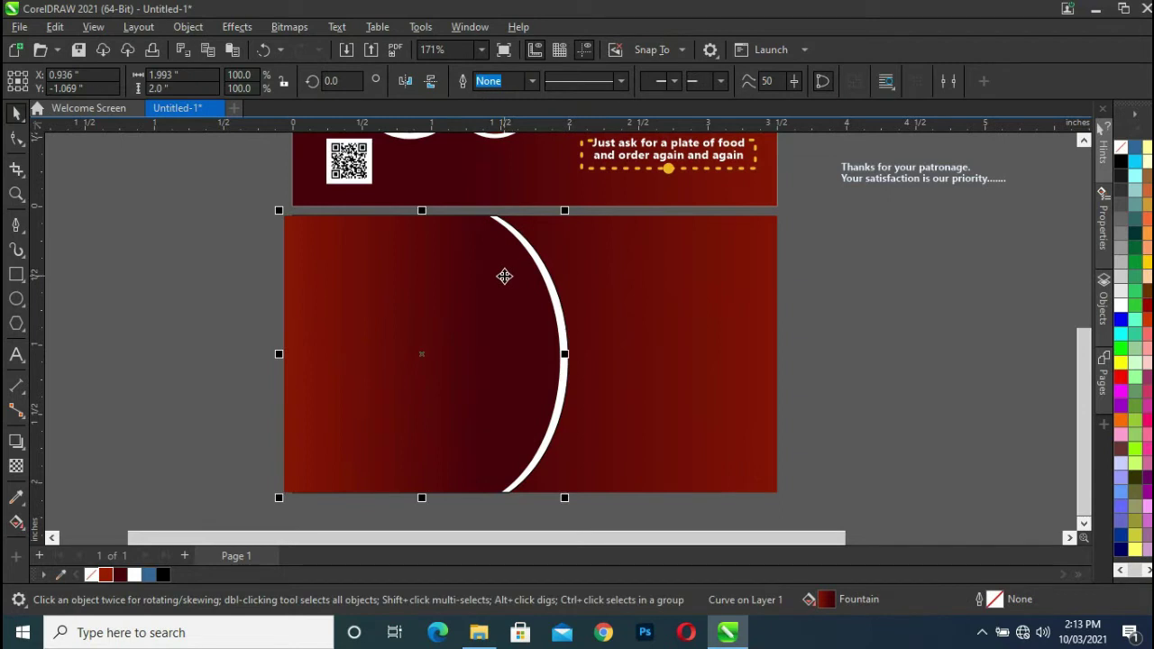
pyautogui.click(503, 276)
pyautogui.press('Right')
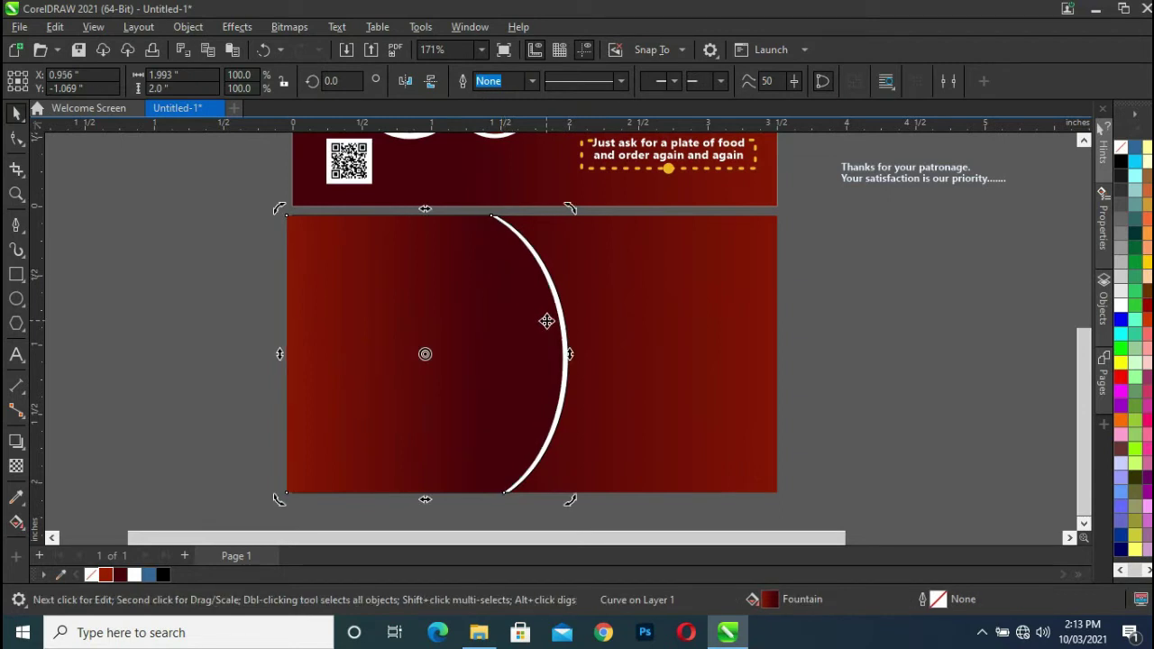
# - Fill the back card's background rectangle black
pyautogui.click(697, 323)
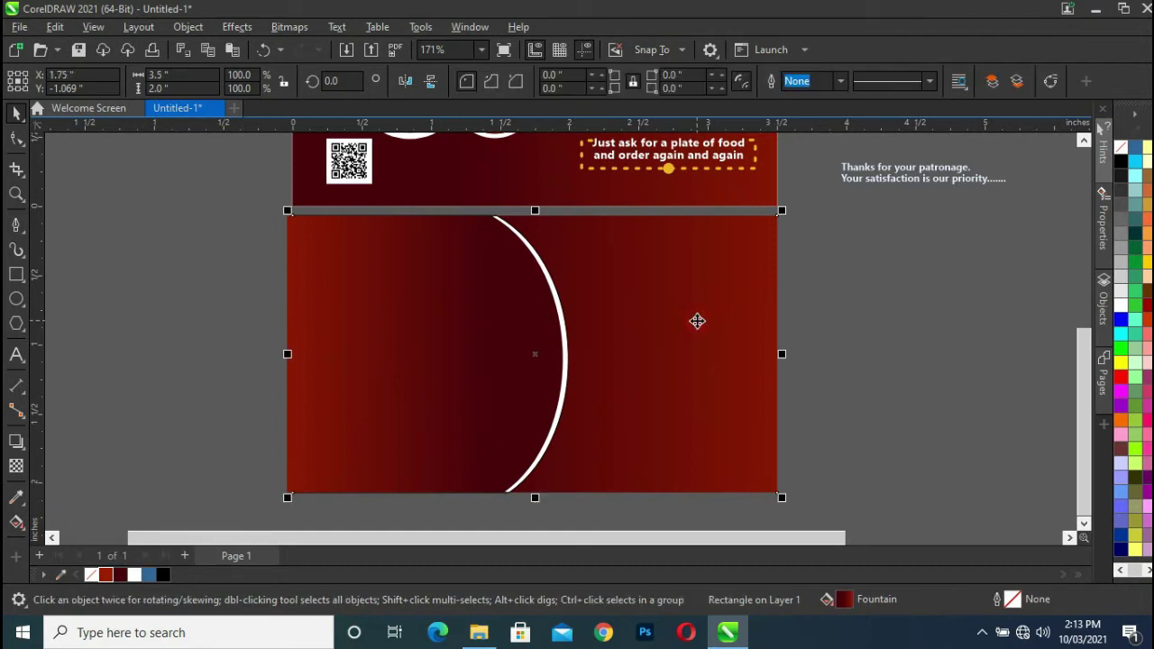
pyautogui.click(163, 576)
pyautogui.click(463, 286)
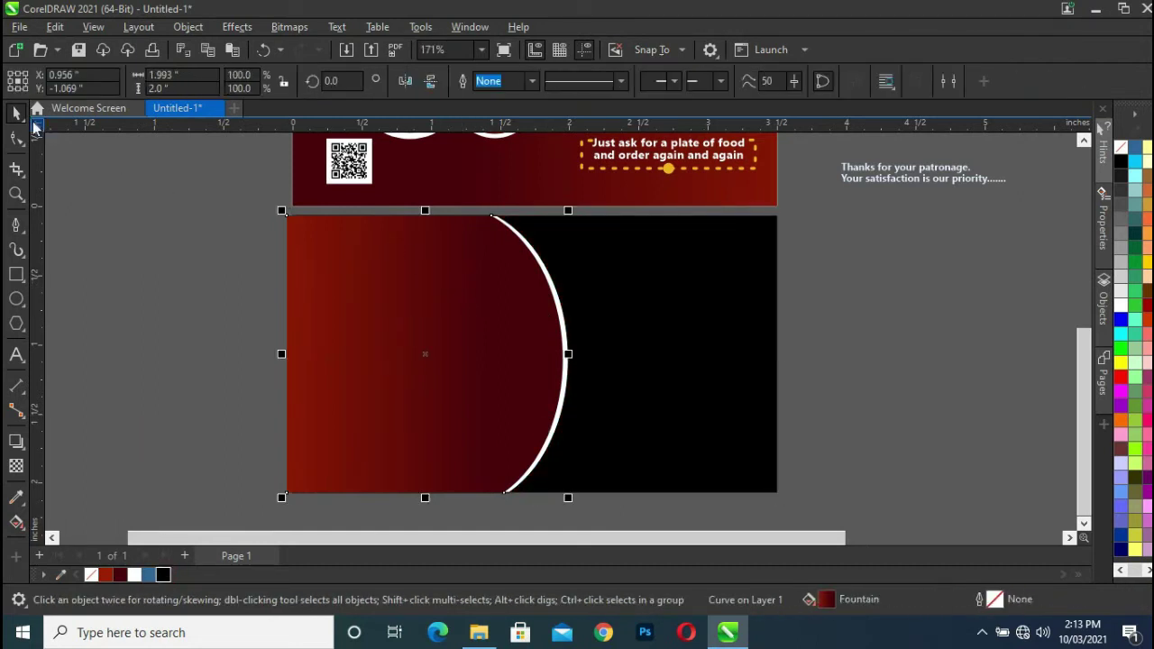
# - Reshape the curved panel's top node and its upper and lower arcs
pyautogui.click(16, 138)
pyautogui.click(491, 216)
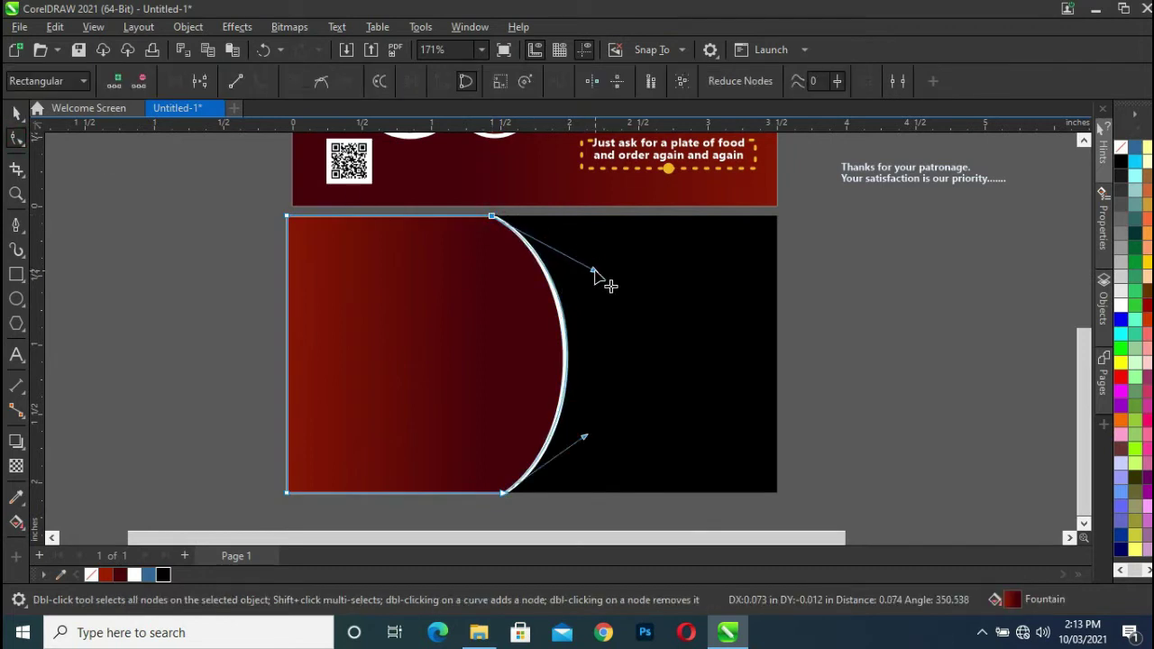
pyautogui.moveTo(586, 269)
pyautogui.mouseDown()
pyautogui.moveTo(580, 232)
pyautogui.moveTo(595, 261)
pyautogui.mouseUp()
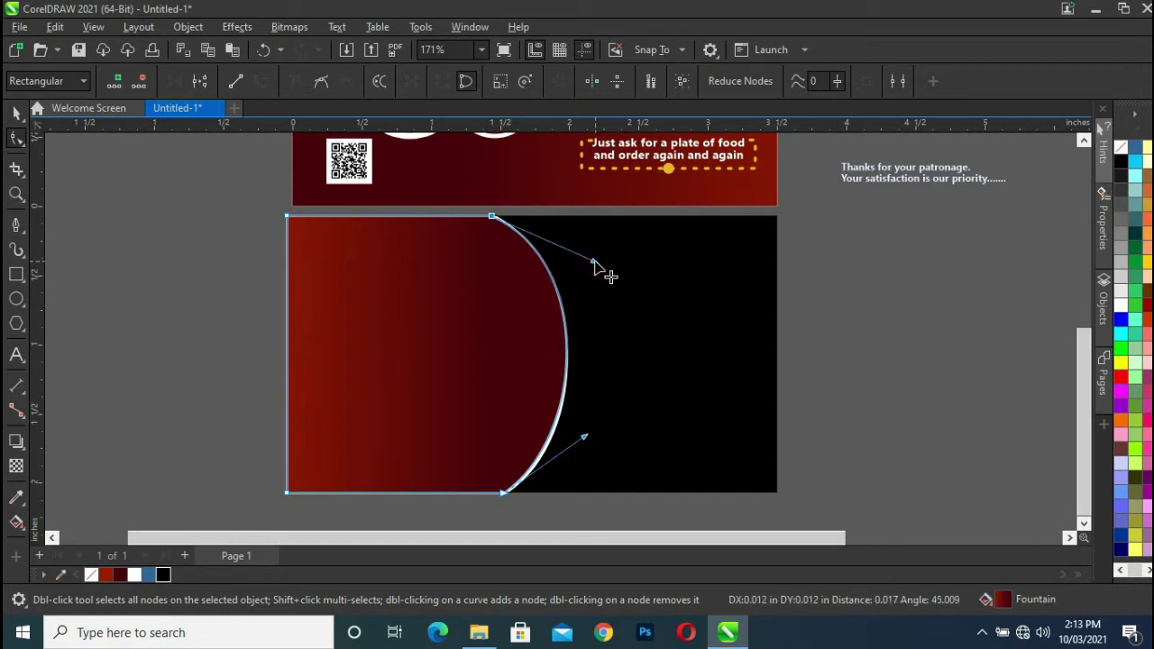
pyautogui.moveTo(589, 442); pyautogui.dragTo(570, 432)
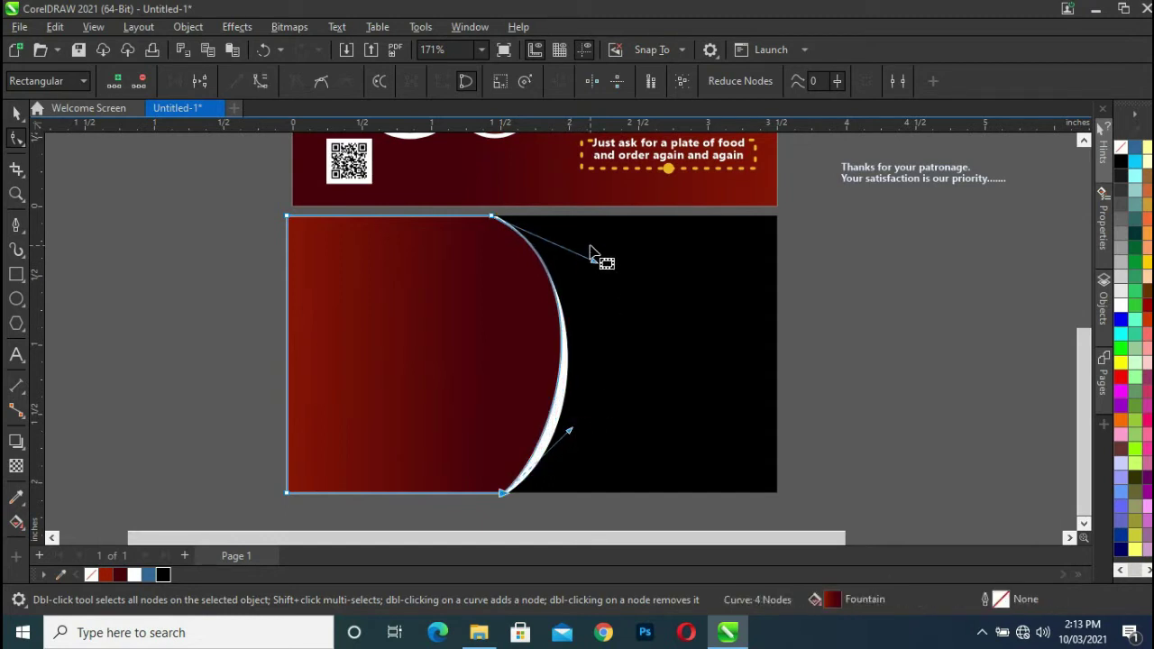
pyautogui.moveTo(593, 266); pyautogui.dragTo(597, 267)
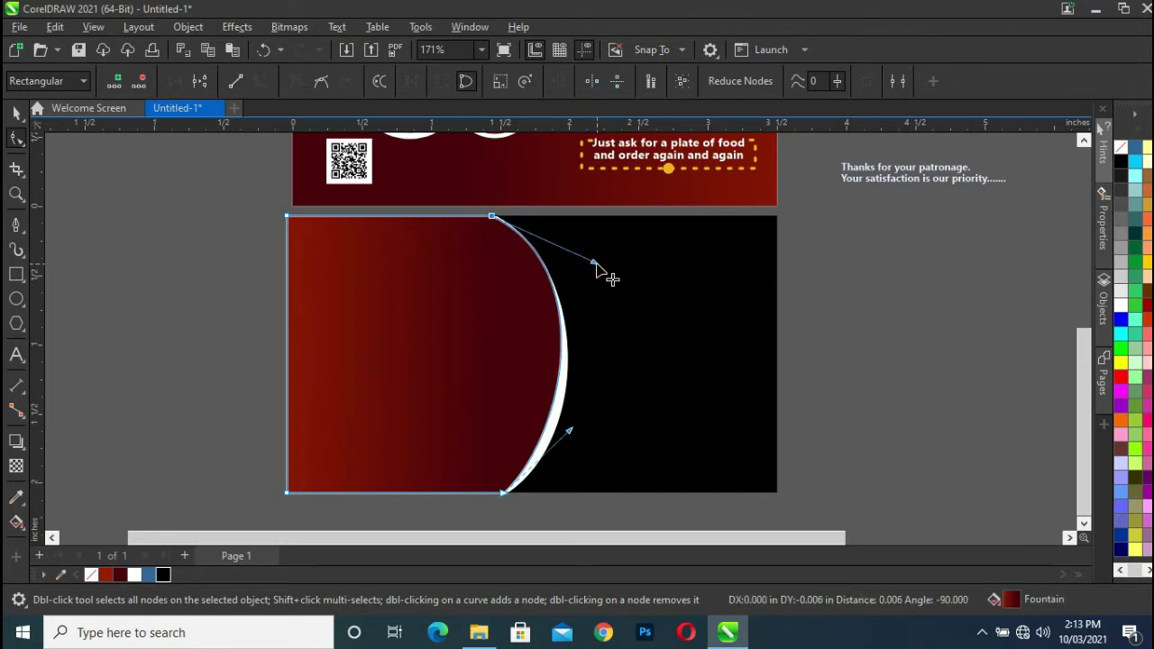
pyautogui.moveTo(596, 268); pyautogui.dragTo(595, 264)
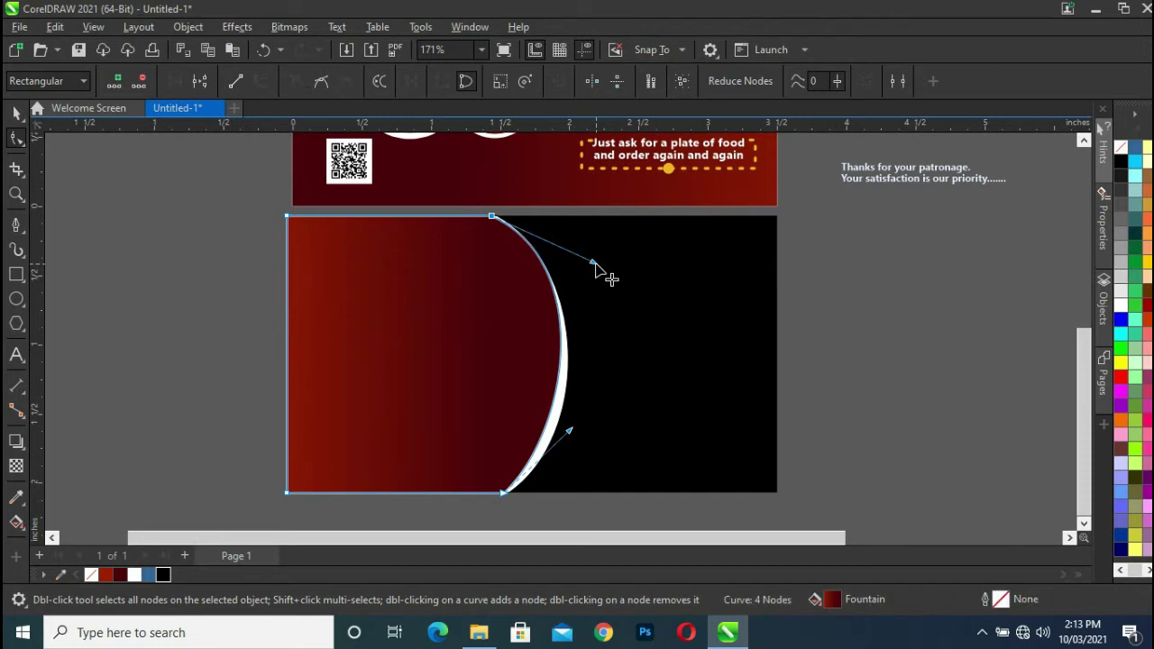
pyautogui.moveTo(491, 216); pyautogui.dragTo(498, 216)
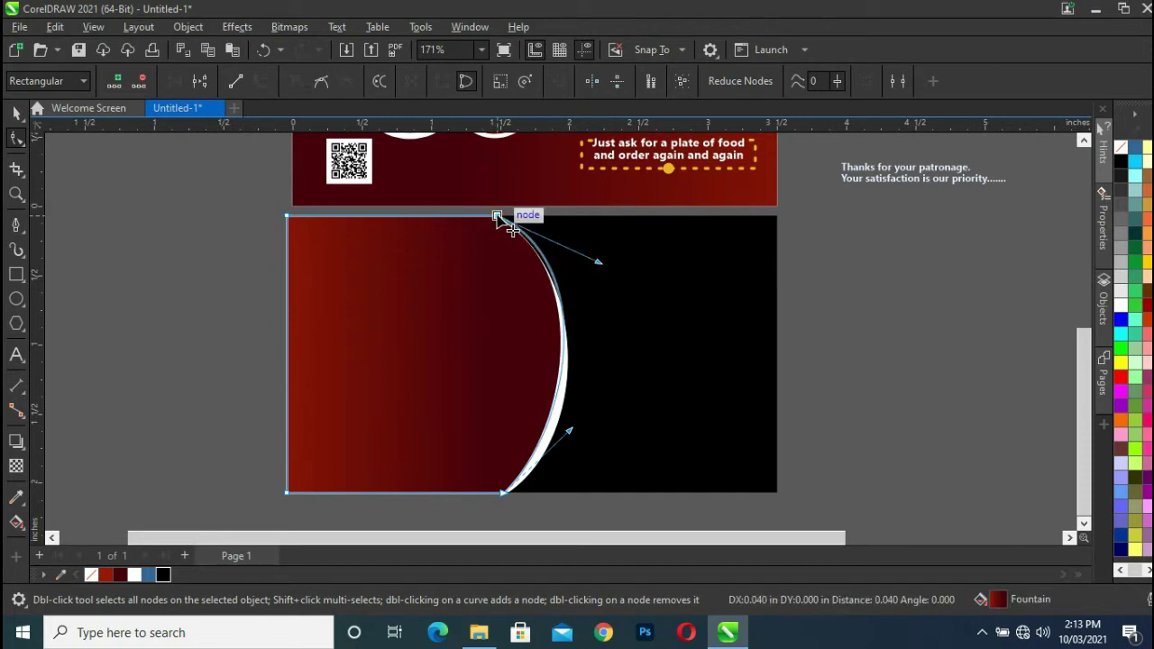
pyautogui.moveTo(600, 264); pyautogui.dragTo(593, 284)
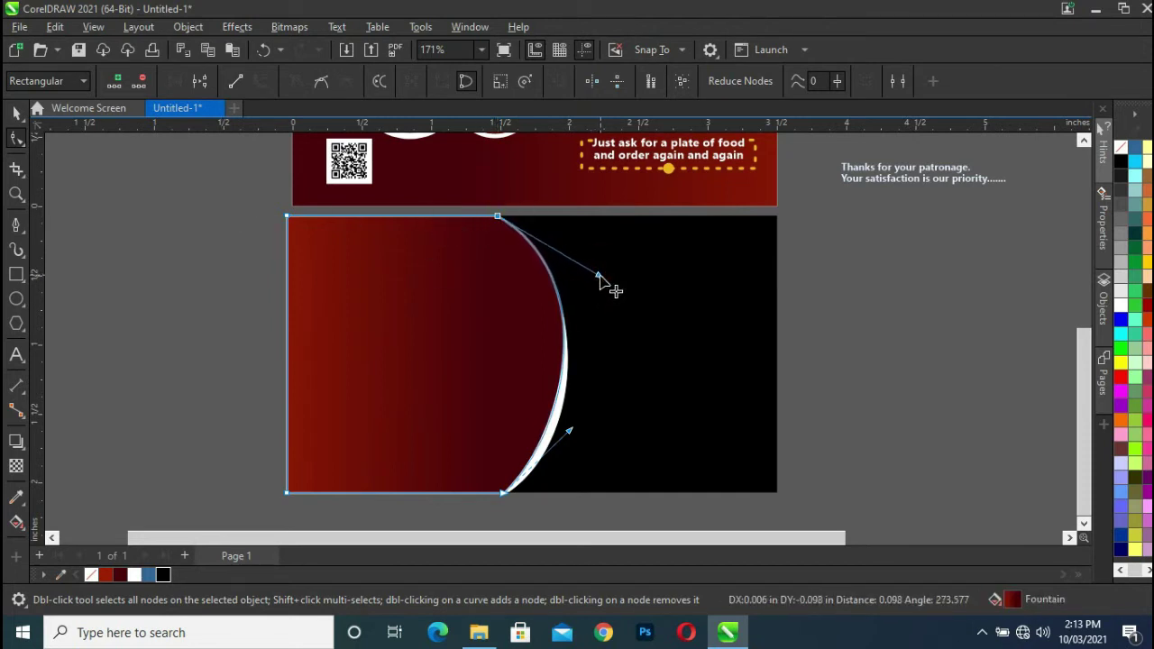
pyautogui.click(16, 113)
# - PowerClip the maroon gradient inside the reshaped curved shape
pyautogui.click(135, 239)
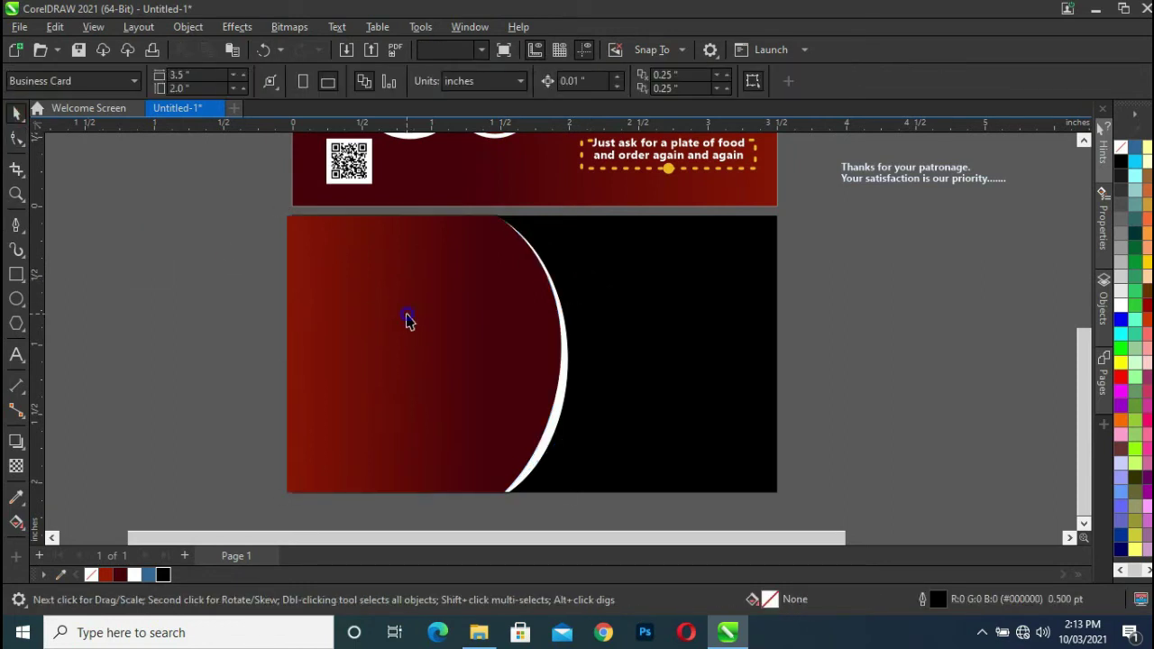
pyautogui.rightClick(406, 321)
pyautogui.click(449, 326)
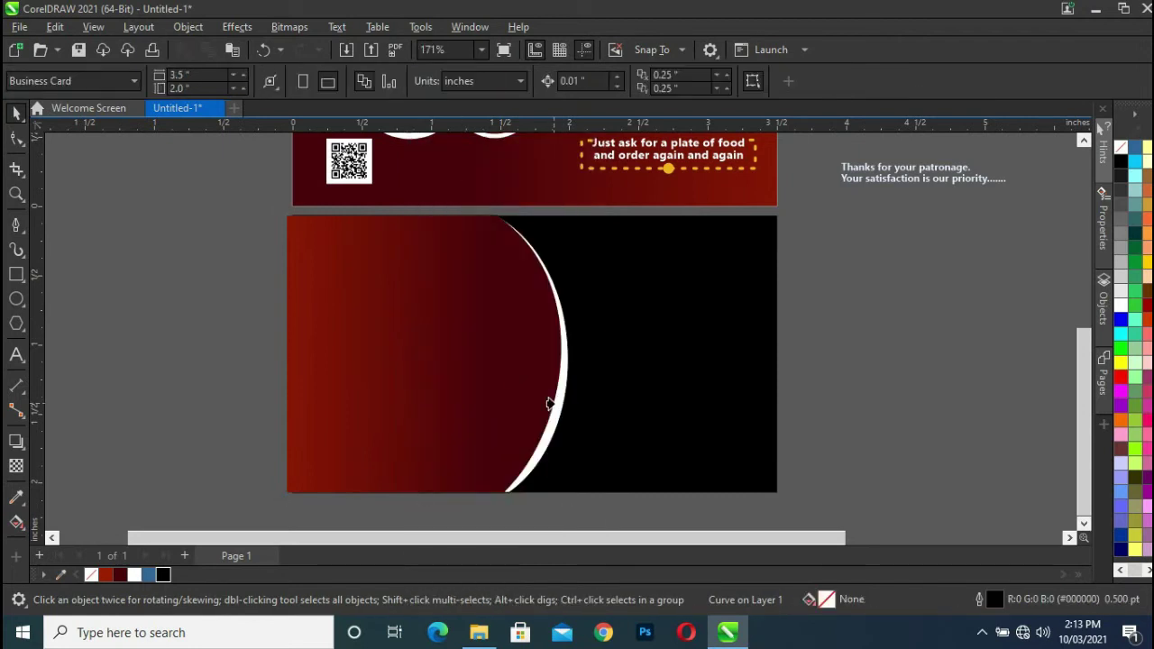
pyautogui.click(553, 407)
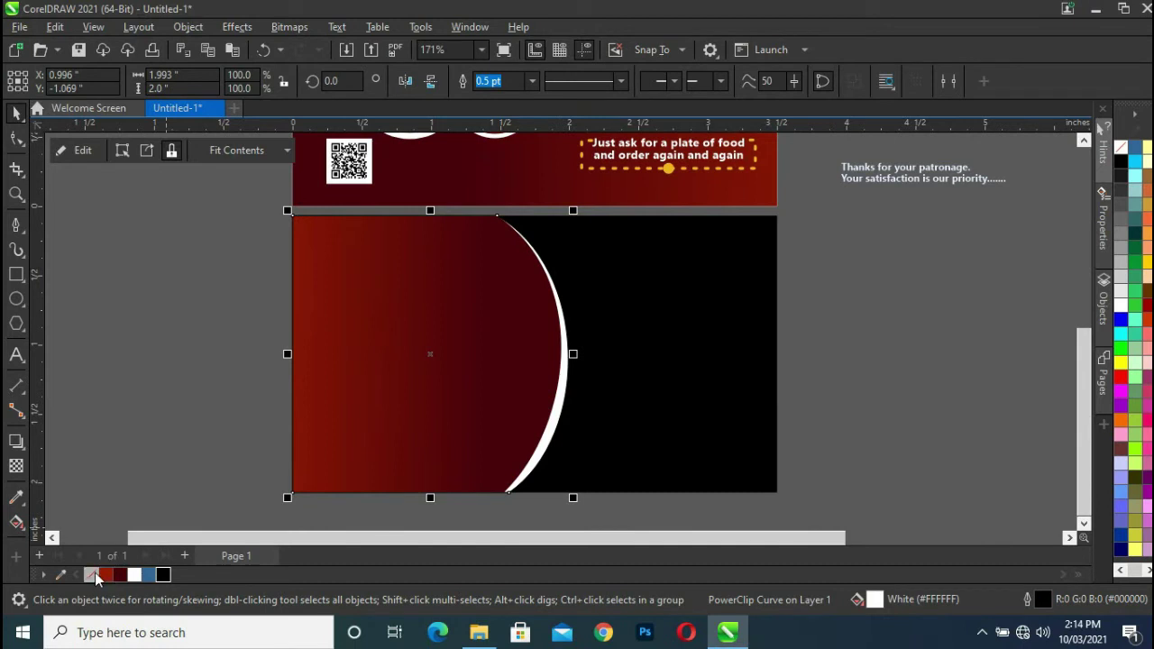
pyautogui.click(140, 345)
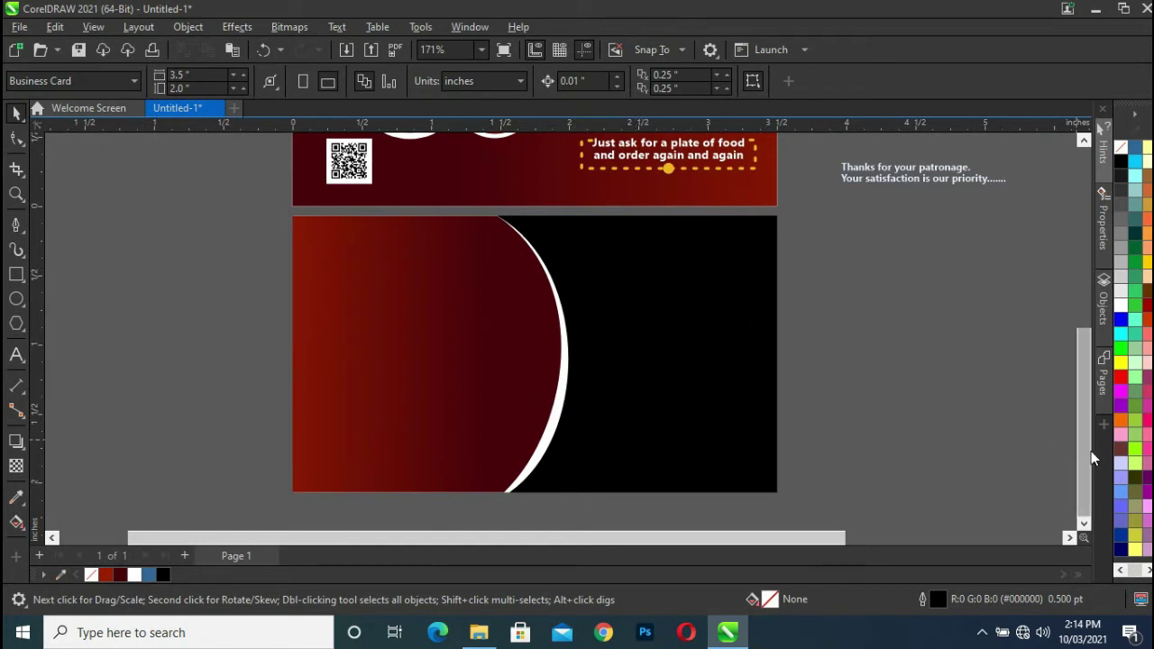
pyautogui.moveTo(1087, 451); pyautogui.dragTo(1078, 343)
# - Marquee-select all 13 menu text objects and drag them toward the card's back
pyautogui.moveTo(811, 146); pyautogui.dragTo(1065, 446)
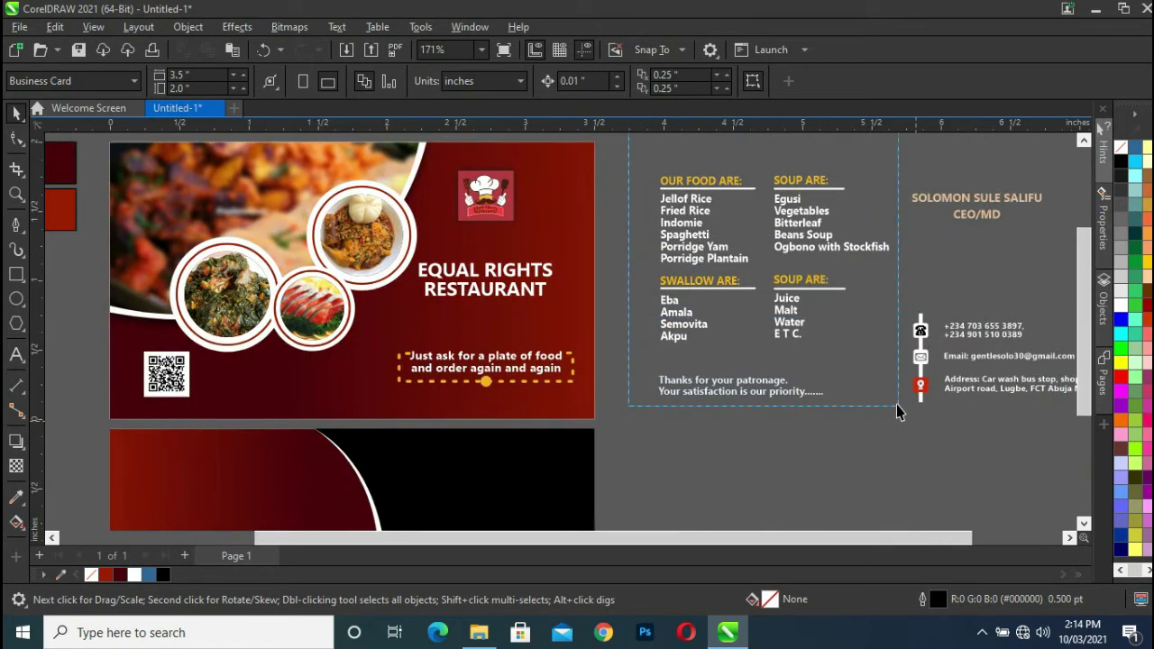
pyautogui.moveTo(1065, 446); pyautogui.dragTo(896, 418)
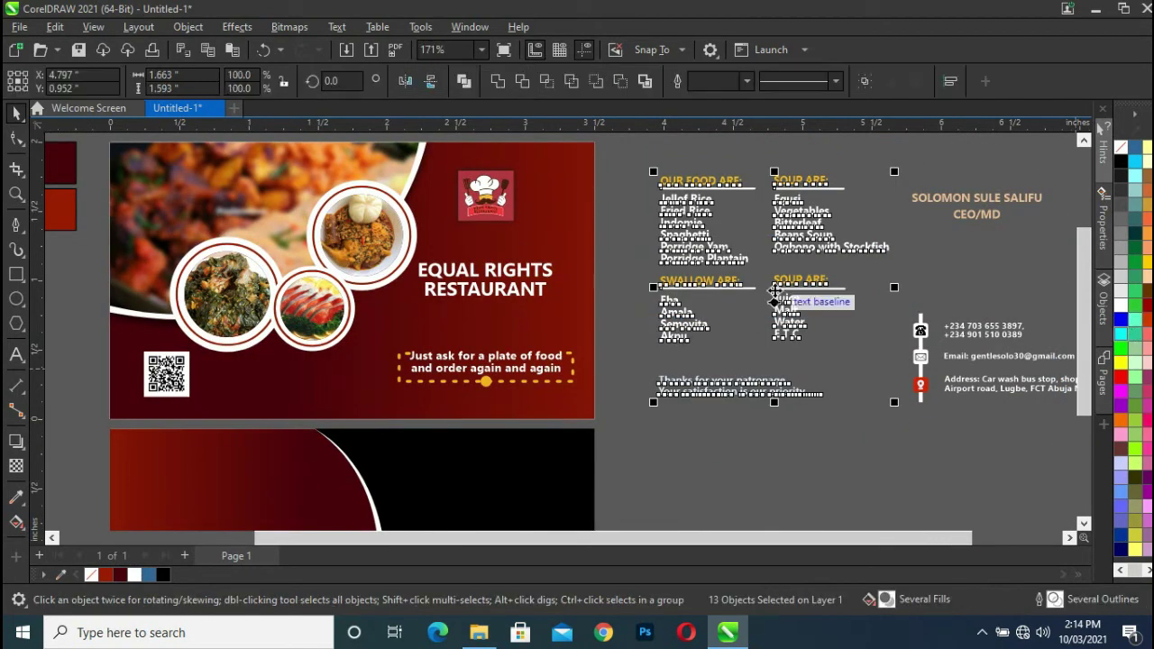
pyautogui.moveTo(762, 288); pyautogui.dragTo(272, 484)
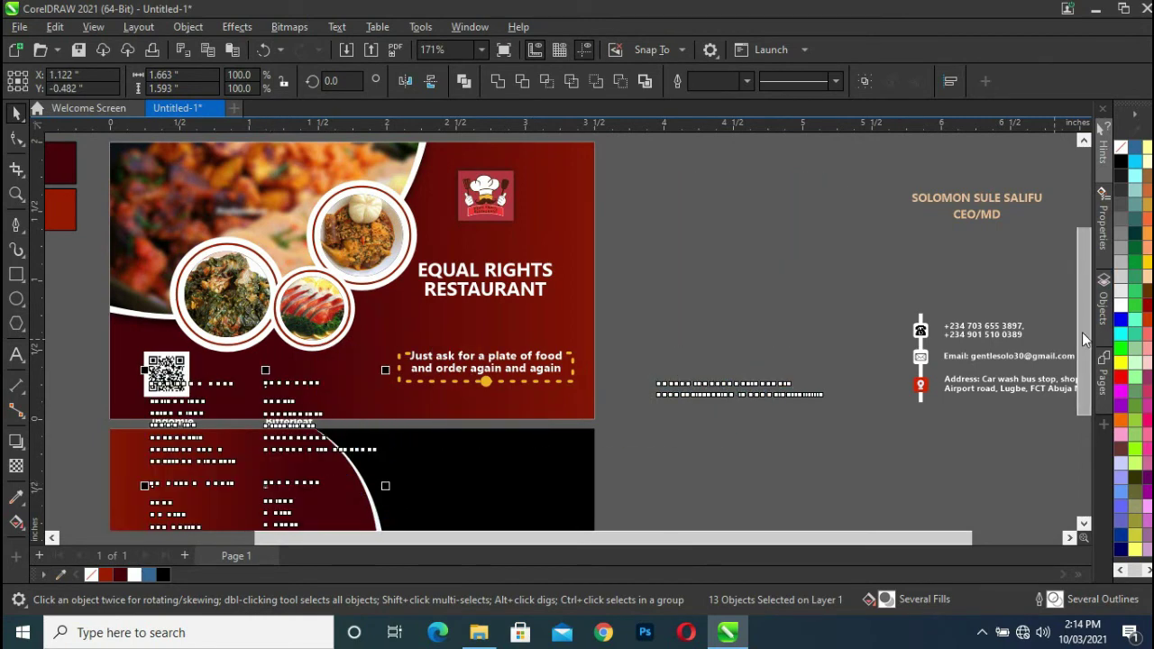
pyautogui.scroll(-3, 821, 358)
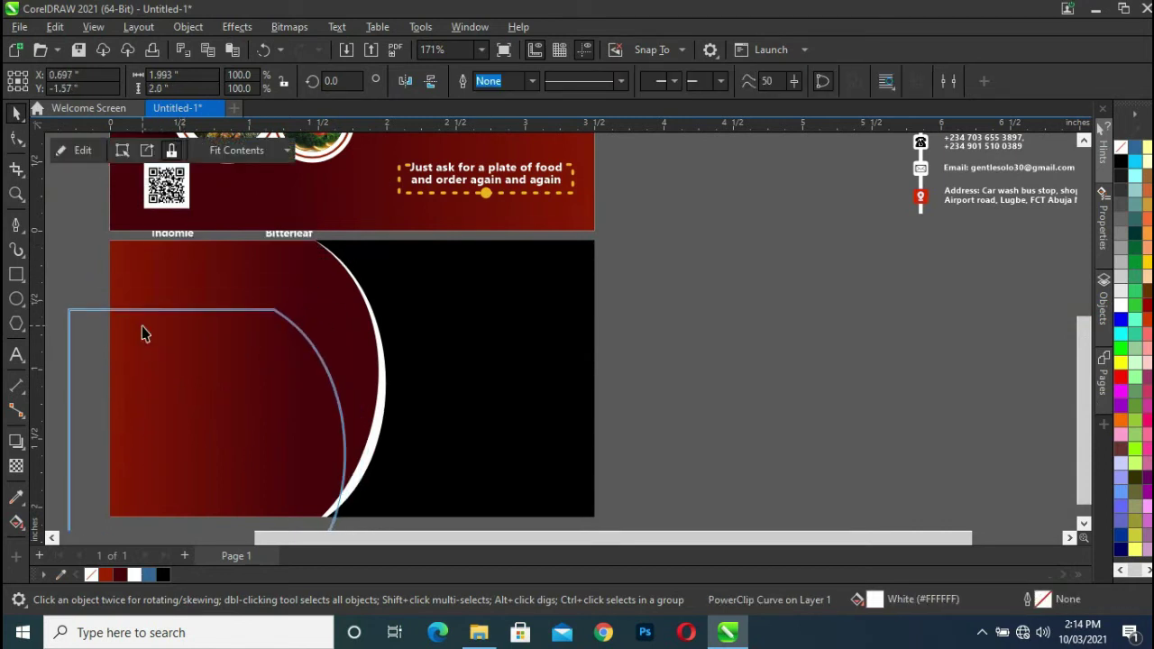
# - Cancel the accidental panel move and settle the menu text over the maroon curved panel
pyautogui.moveTo(185, 263); pyautogui.dragTo(143, 330)
pyautogui.press('Escape')
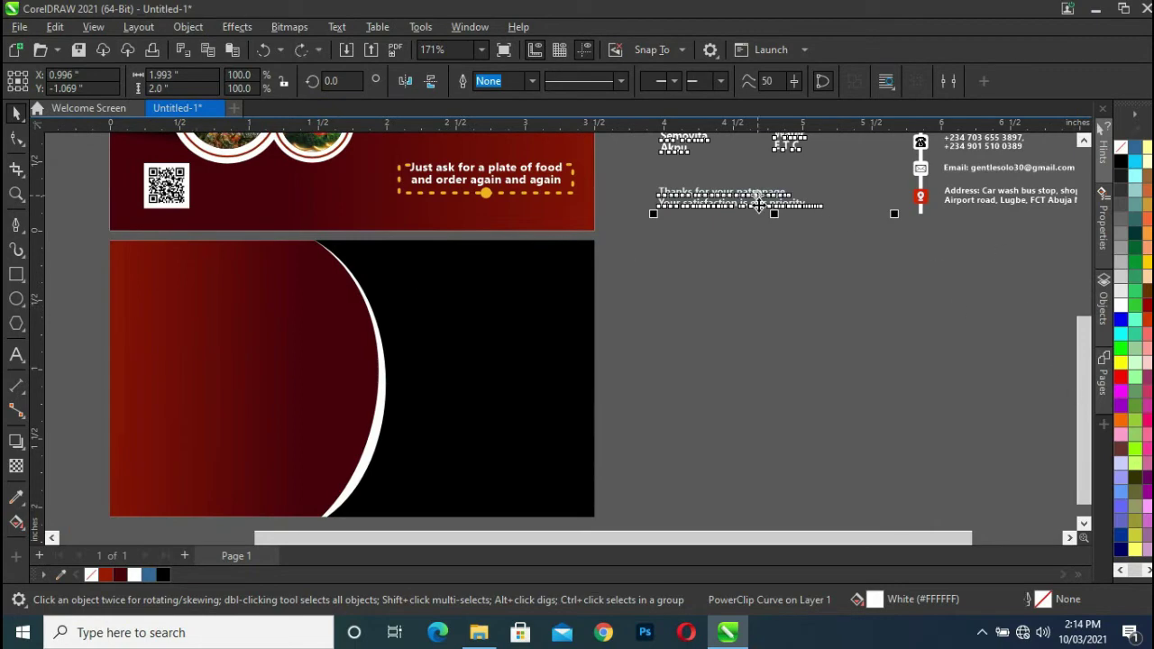
pyautogui.moveTo(693, 245)
pyautogui.mouseDown()
pyautogui.moveTo(265, 461)
pyautogui.moveTo(243, 496)
pyautogui.mouseUp()
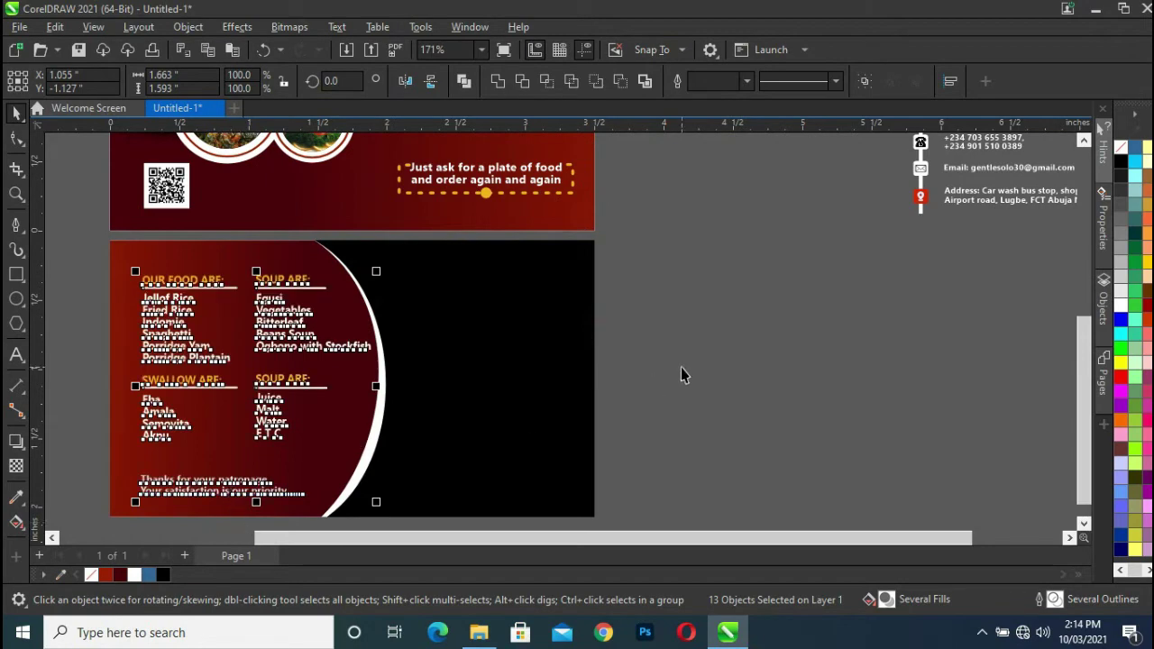
pyautogui.click(712, 351)
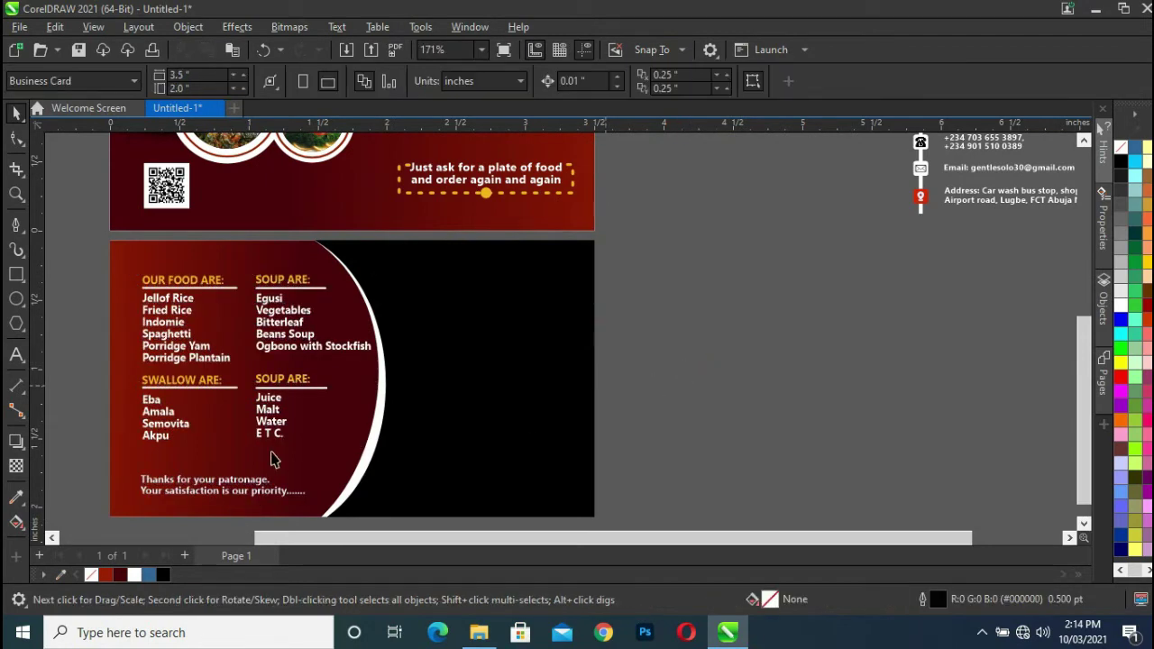
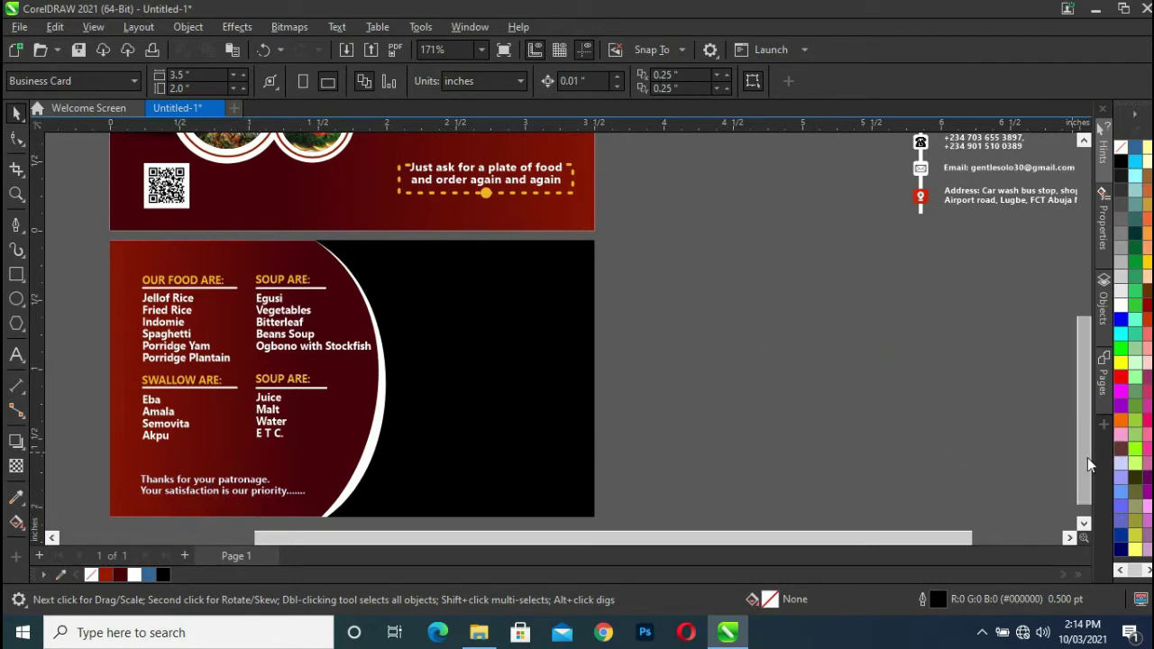
# - Move the contact-info group onto the black card back, with the name and title lines beside it
pyautogui.moveTo(1085, 411); pyautogui.dragTo(1085, 374)
pyautogui.moveTo(888, 539); pyautogui.dragTo(933, 539)
pyautogui.moveTo(790, 192); pyautogui.dragTo(1036, 323)
pyautogui.moveTo(925, 254); pyautogui.dragTo(447, 446)
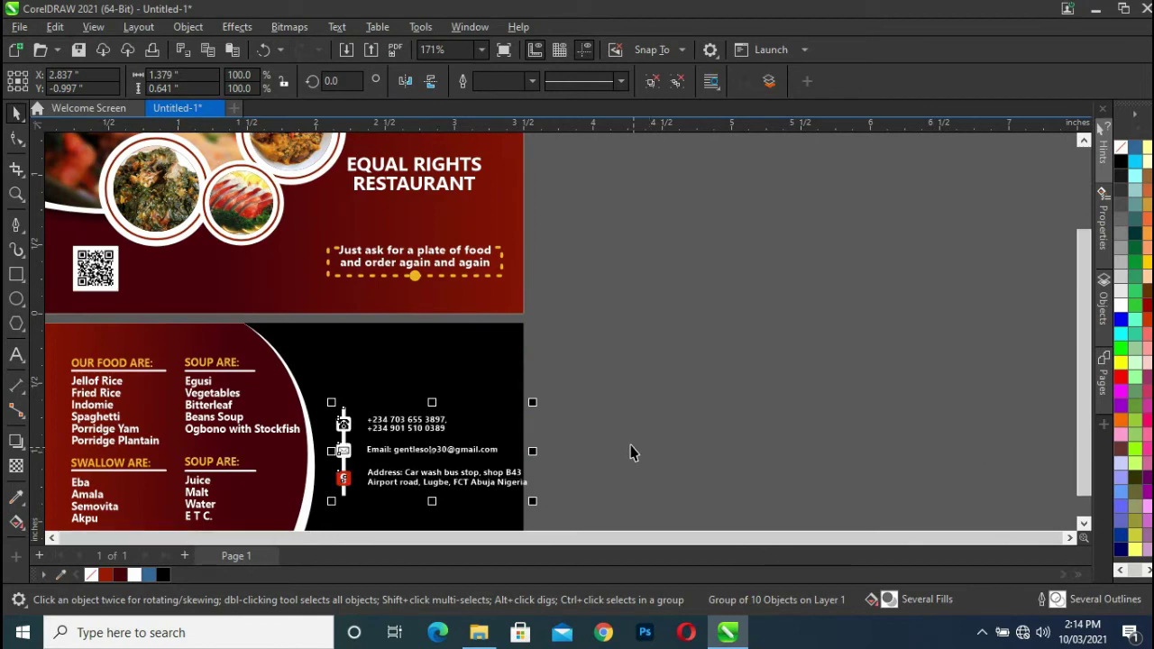
pyautogui.scroll(-2, 765, 365)
pyautogui.click(731, 322)
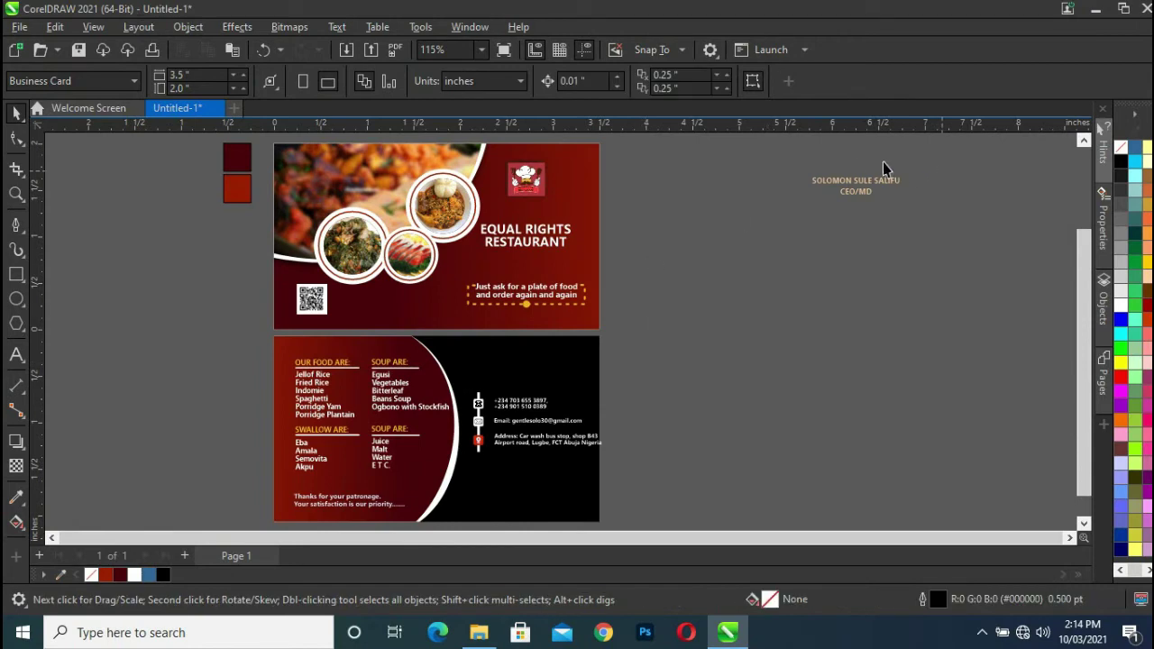
pyautogui.moveTo(802, 173)
pyautogui.mouseDown()
pyautogui.moveTo(905, 197)
pyautogui.moveTo(670, 419)
pyautogui.moveTo(657, 394)
pyautogui.mouseUp()
# - Delete the two spare colour swatches beside the card
pyautogui.moveTo(201, 146); pyautogui.dragTo(269, 211)
pyautogui.moveTo(238, 173); pyautogui.dragTo(224, 256)
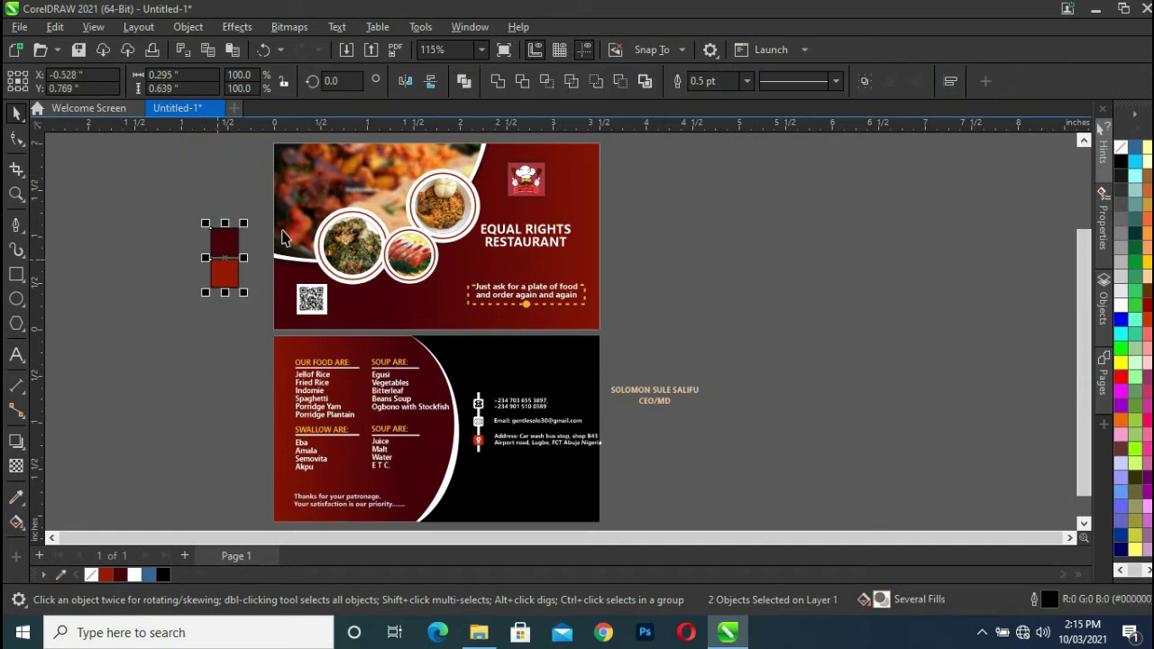
pyautogui.press('Delete')
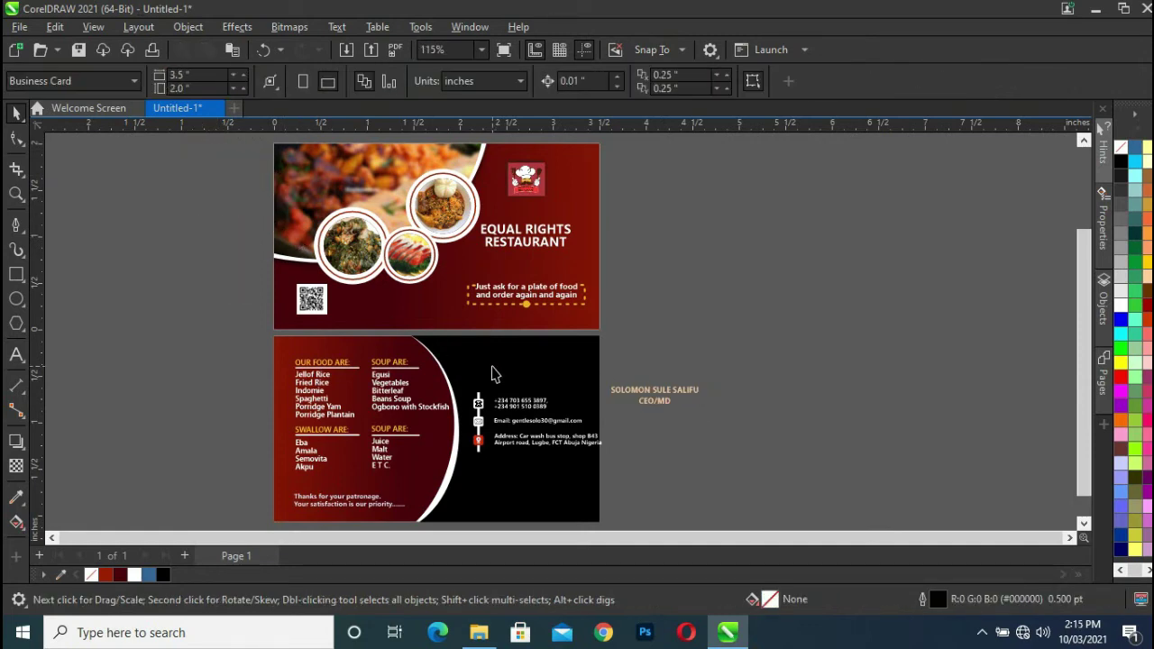
pyautogui.hscroll(-2, 495, 373)
pyautogui.scroll(1, 542, 451)
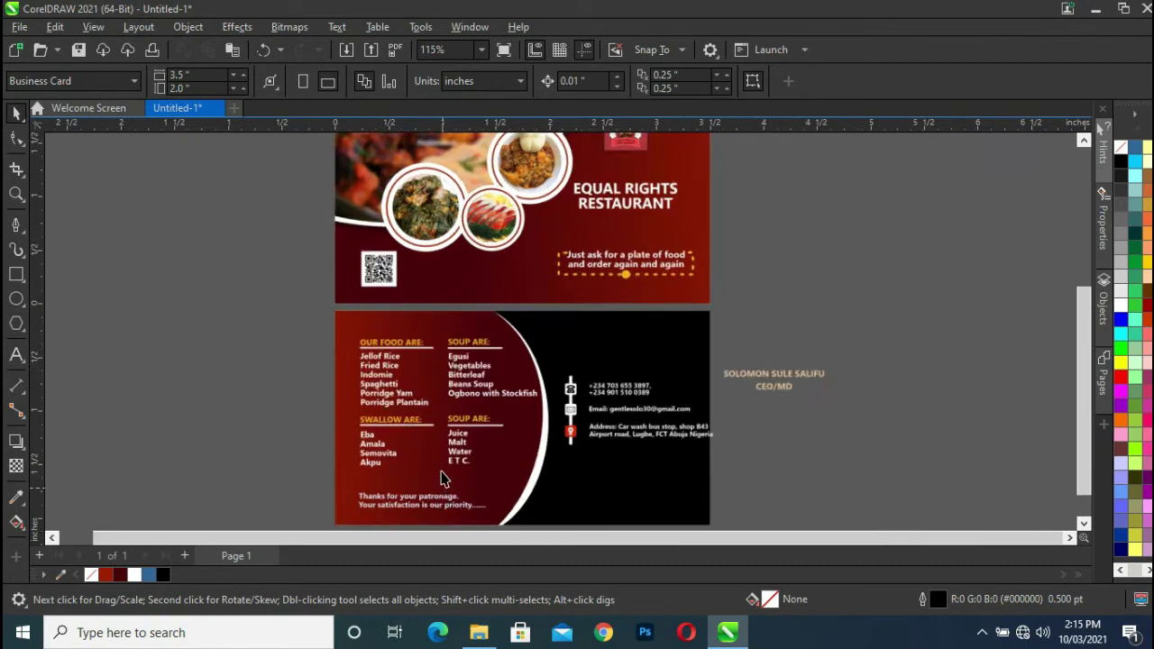
pyautogui.scroll(2, 541, 451)
pyautogui.scroll(1, 758, 346)
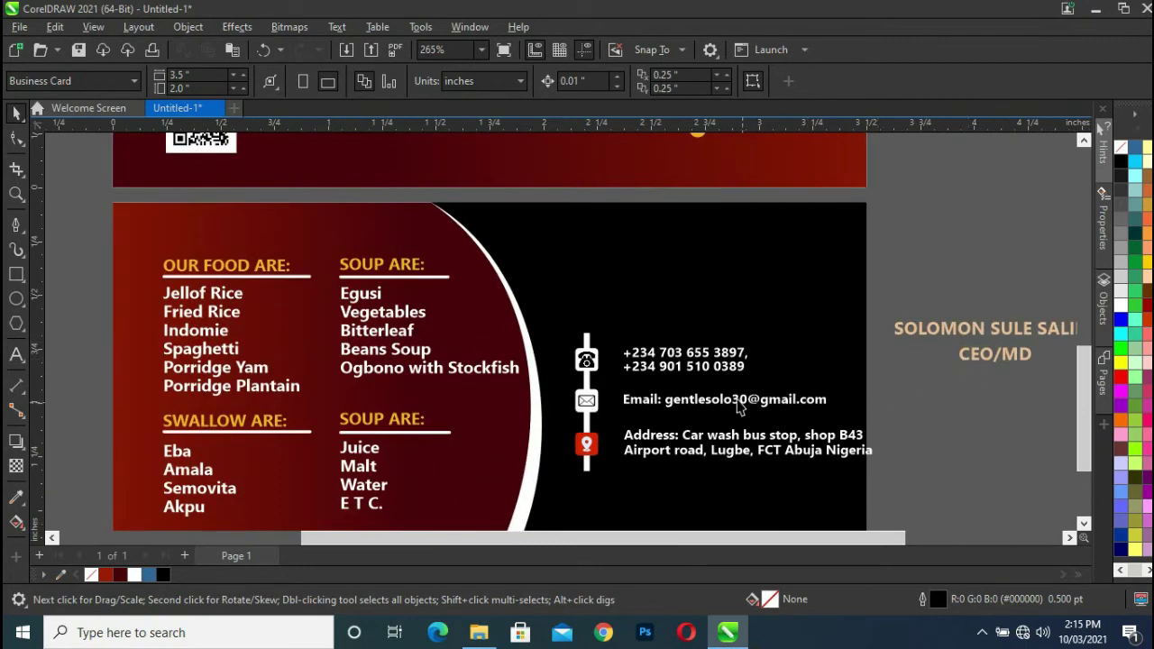
# - Scale the contact-details group to about 90.5% and place it near the bottom of the black side
pyautogui.scroll(-1, 747, 410)
pyautogui.moveTo(1080, 438); pyautogui.dragTo(1087, 502)
pyautogui.click(661, 237)
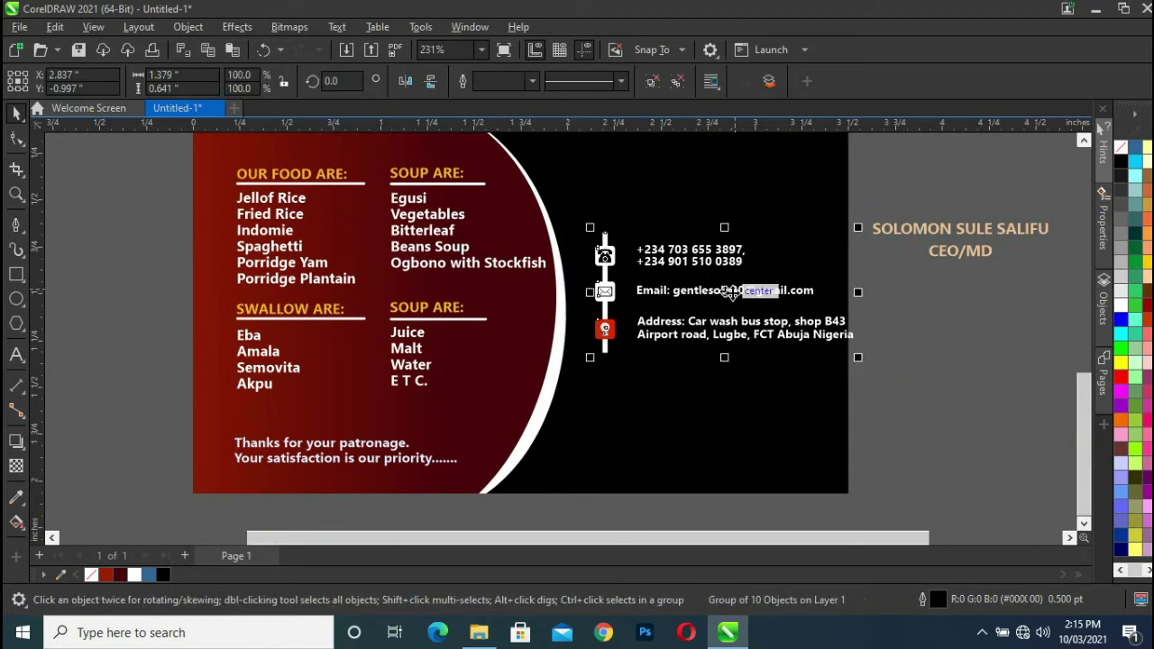
pyautogui.moveTo(735, 289); pyautogui.dragTo(703, 400)
pyautogui.moveTo(835, 471)
pyautogui.mouseDown()
pyautogui.moveTo(810, 466)
pyautogui.moveTo(819, 473)
pyautogui.mouseUp()
pyautogui.moveTo(691, 403); pyautogui.dragTo(692, 421)
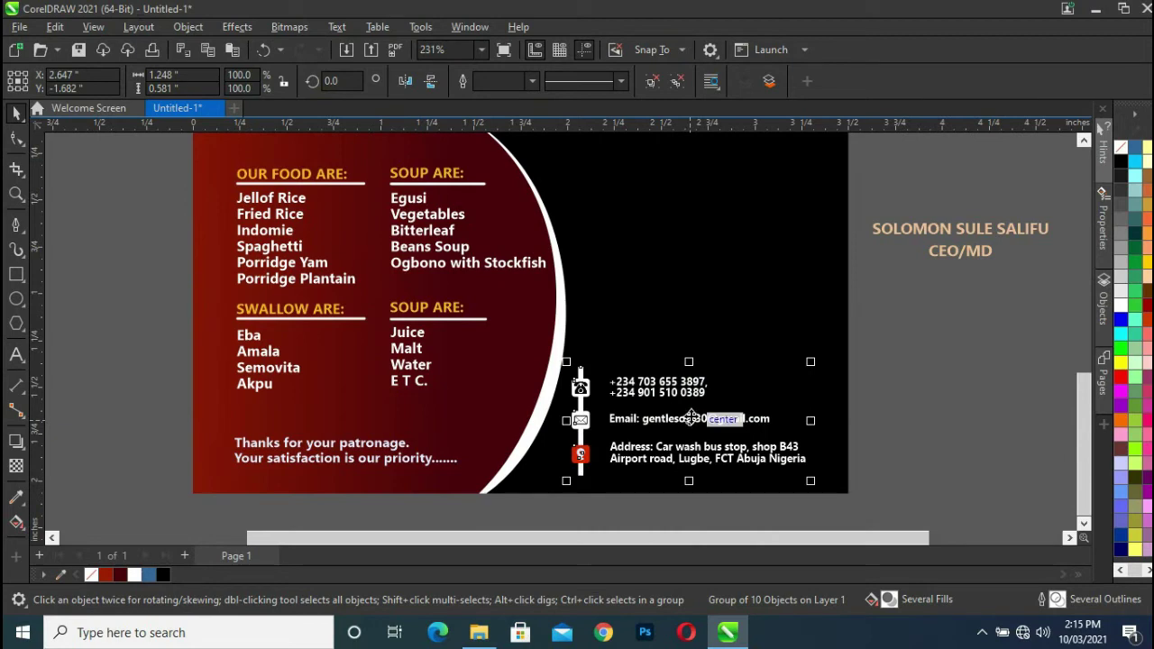
pyautogui.click(948, 371)
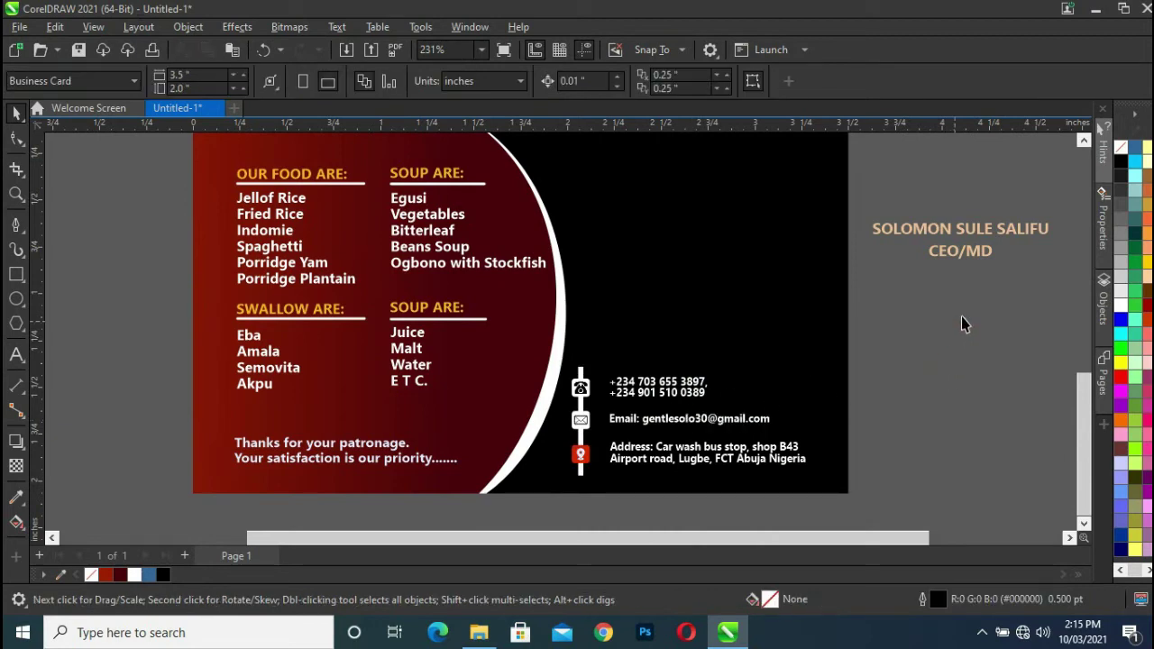
pyautogui.moveTo(1082, 426); pyautogui.dragTo(1081, 396)
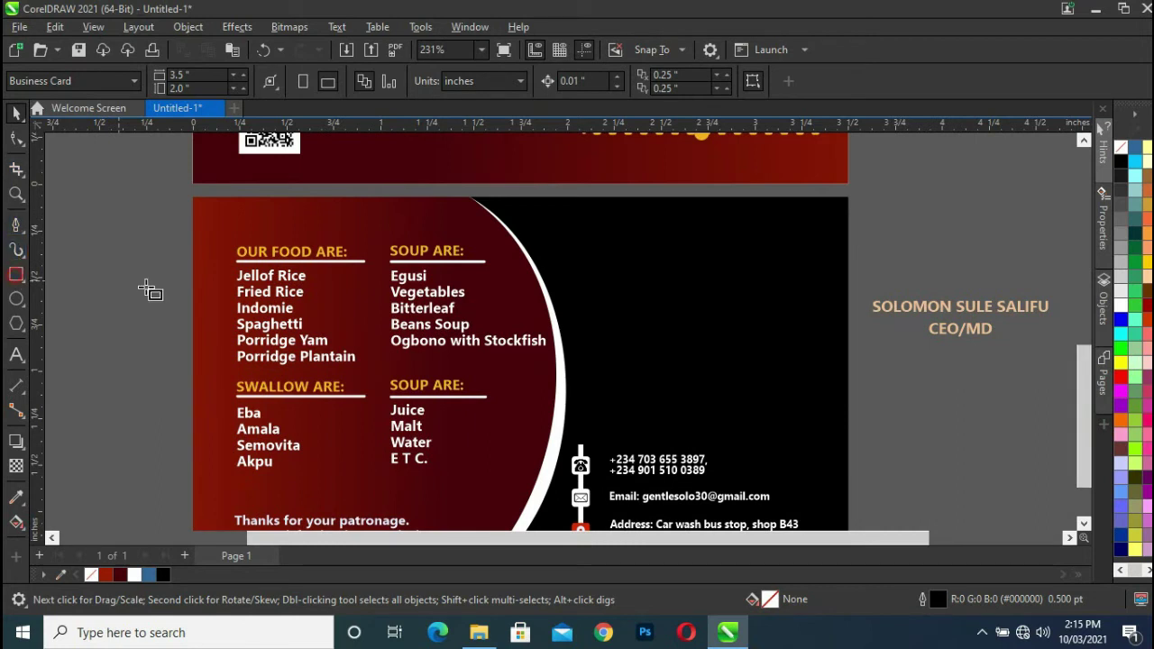
# - Draw a rectangle along the top edge of the black side and fill it bright red
pyautogui.click(591, 217)
pyautogui.press('F6')
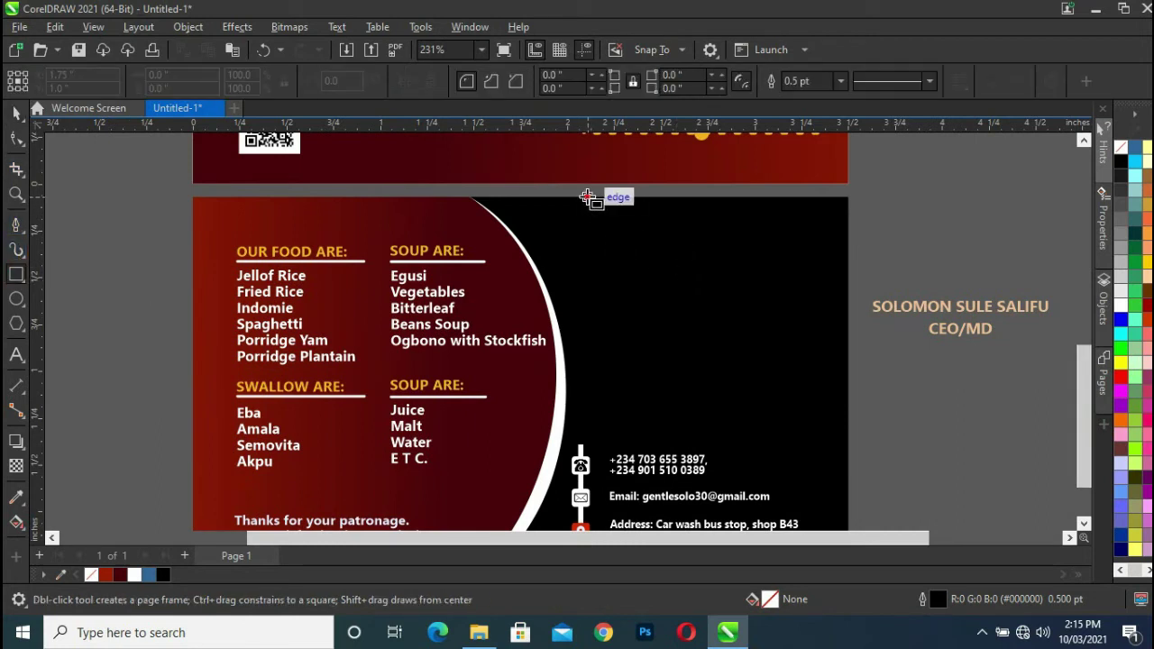
pyautogui.moveTo(587, 197); pyautogui.dragTo(810, 257)
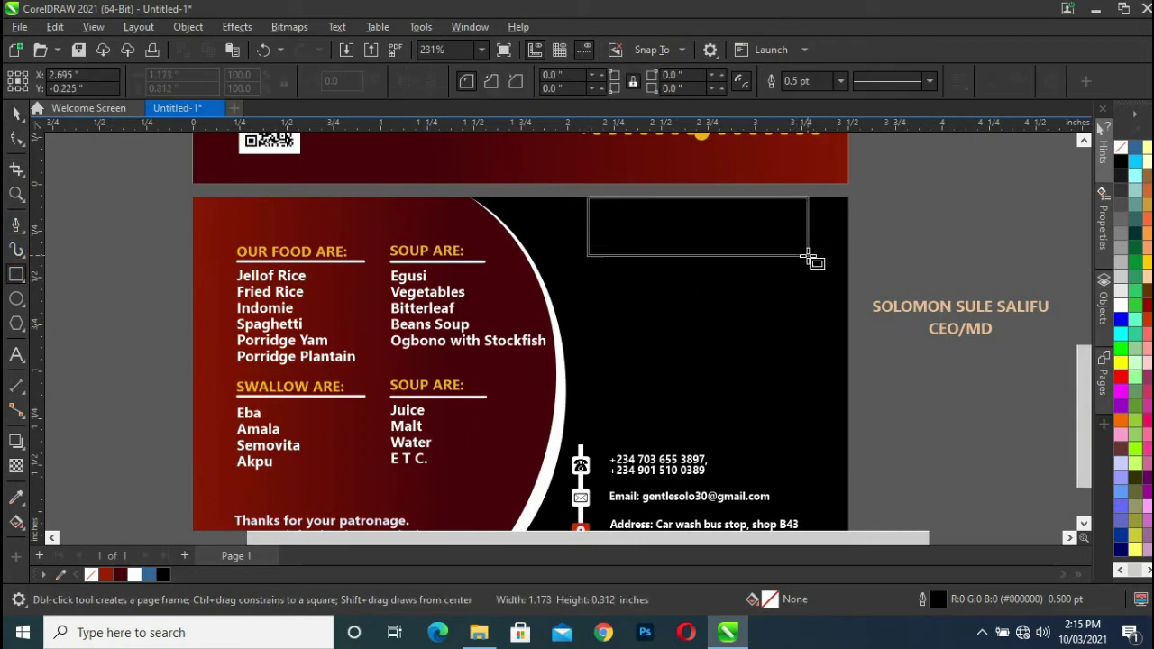
pyautogui.moveTo(809, 257); pyautogui.dragTo(809, 255)
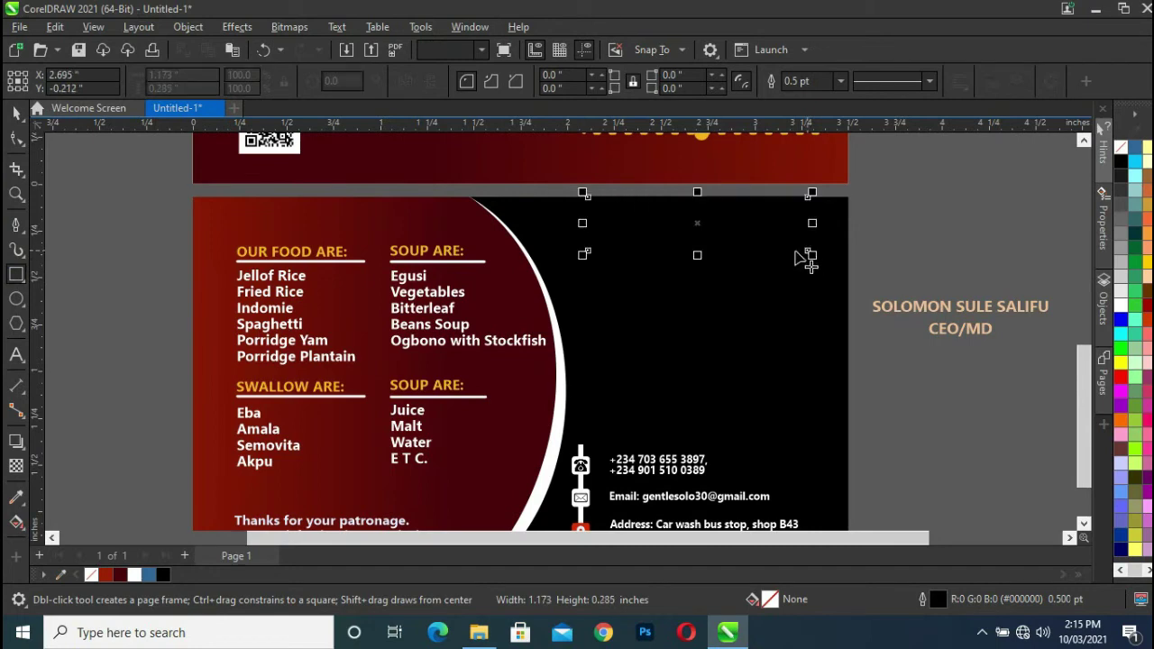
pyautogui.press('space')
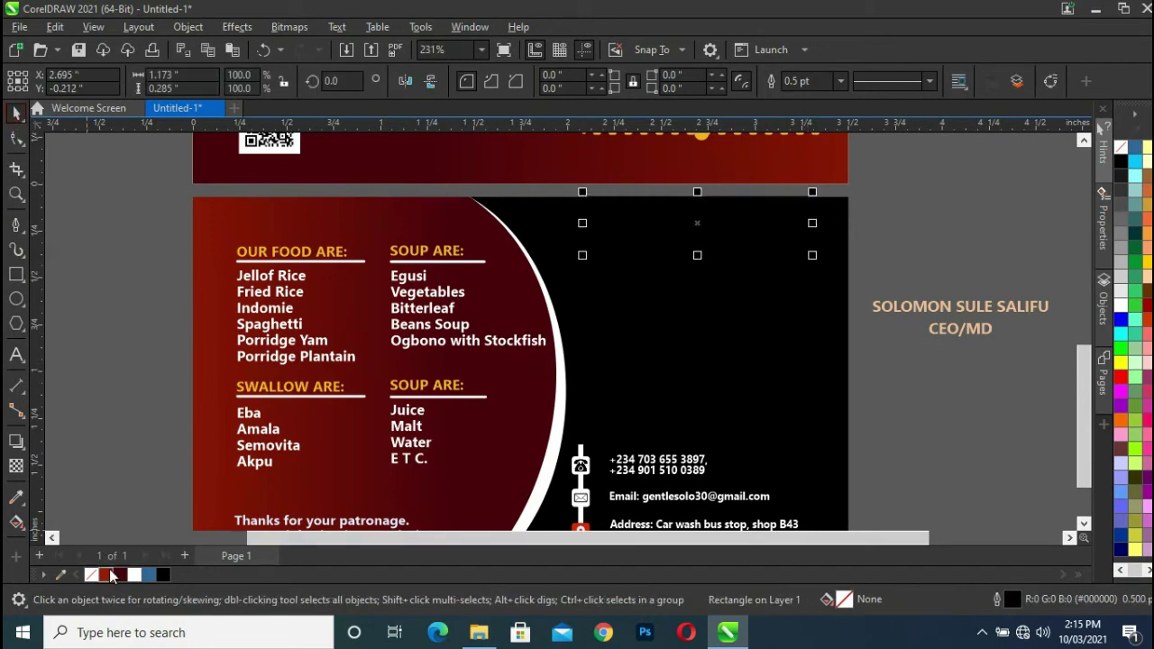
pyautogui.click(107, 575)
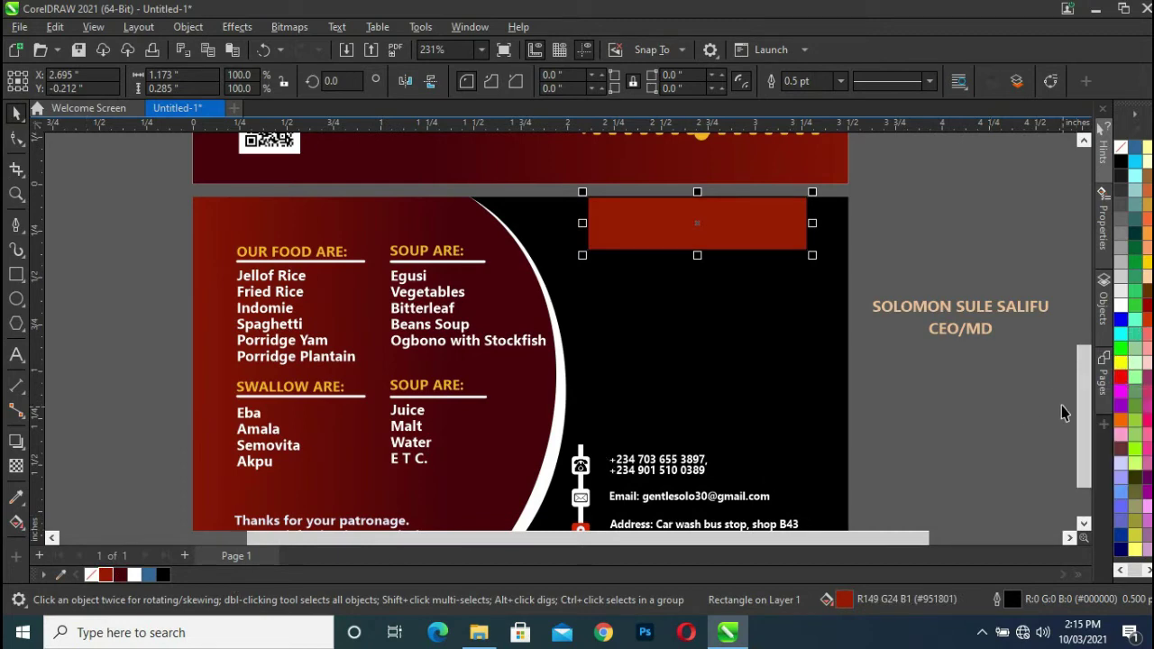
pyautogui.click(1123, 381)
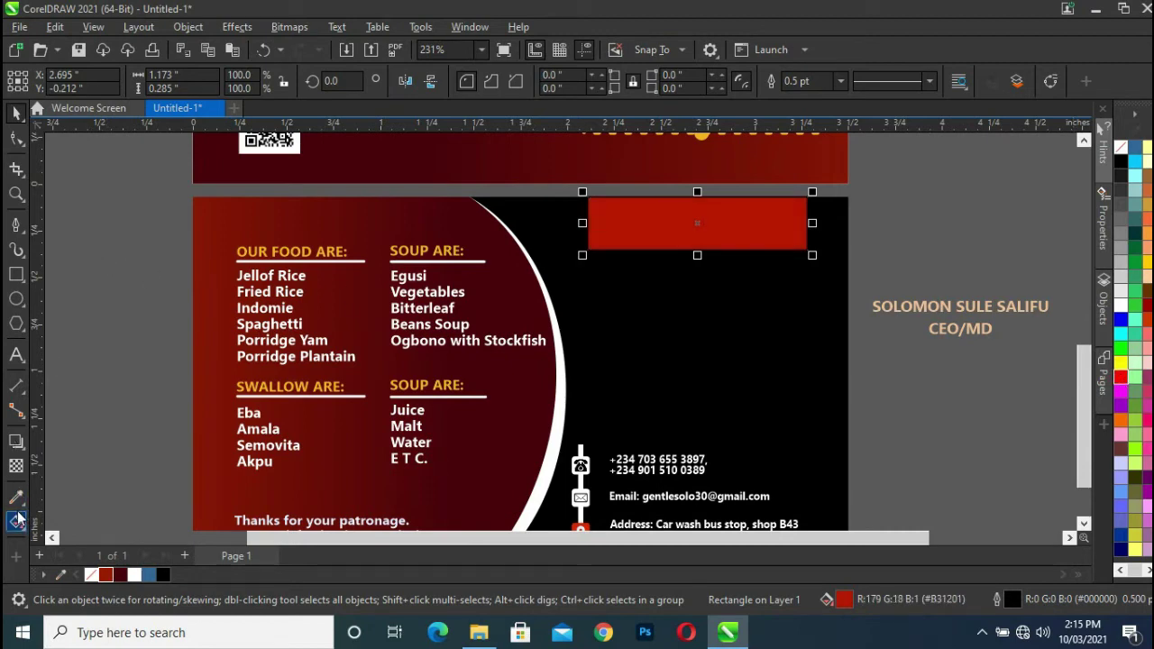
# - Convert the red rectangle to curves and slant its bottom corners inward into a tapered tab
pyautogui.rightClick(11, 147)
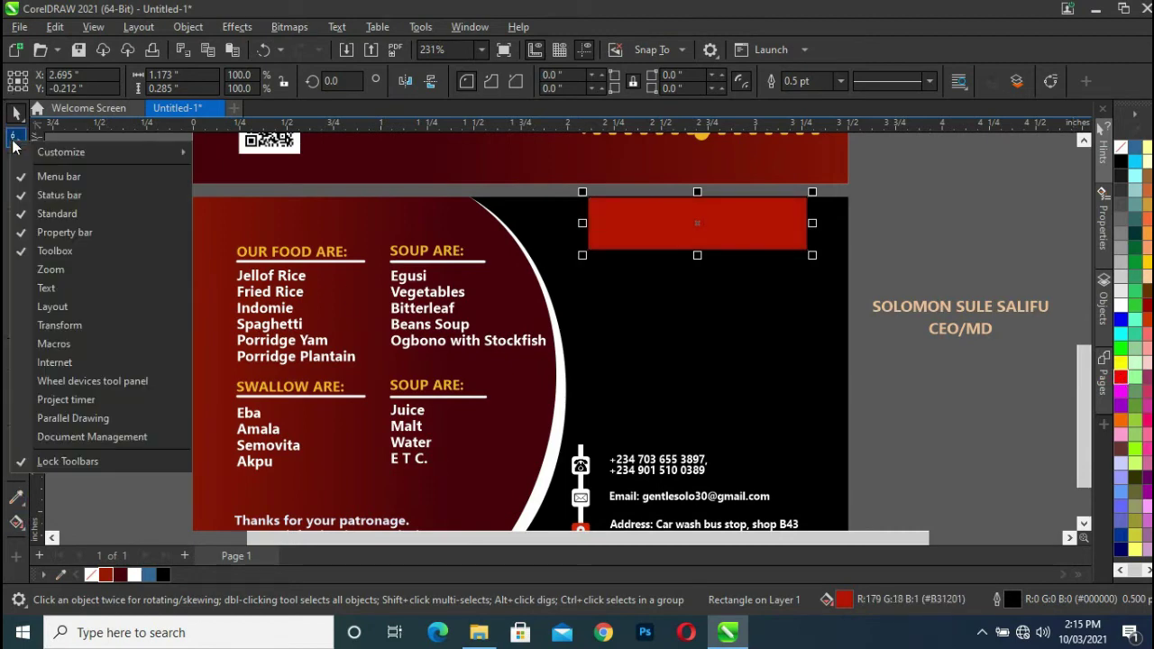
pyautogui.click(11, 138)
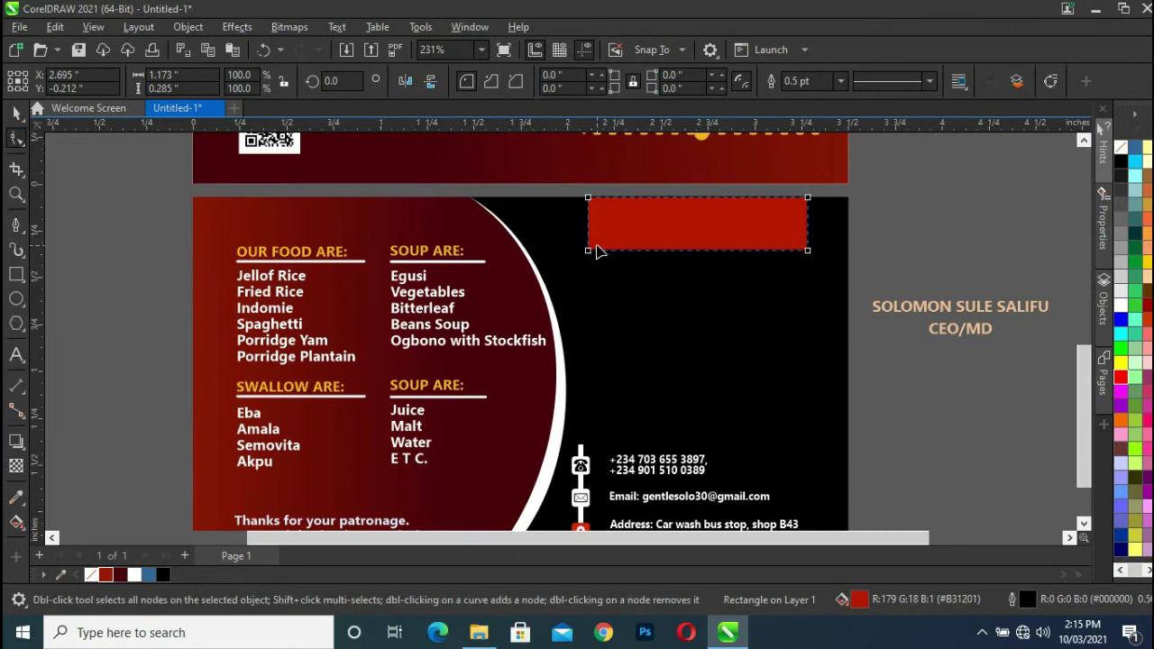
pyautogui.hotkey('ctrl', 'q')
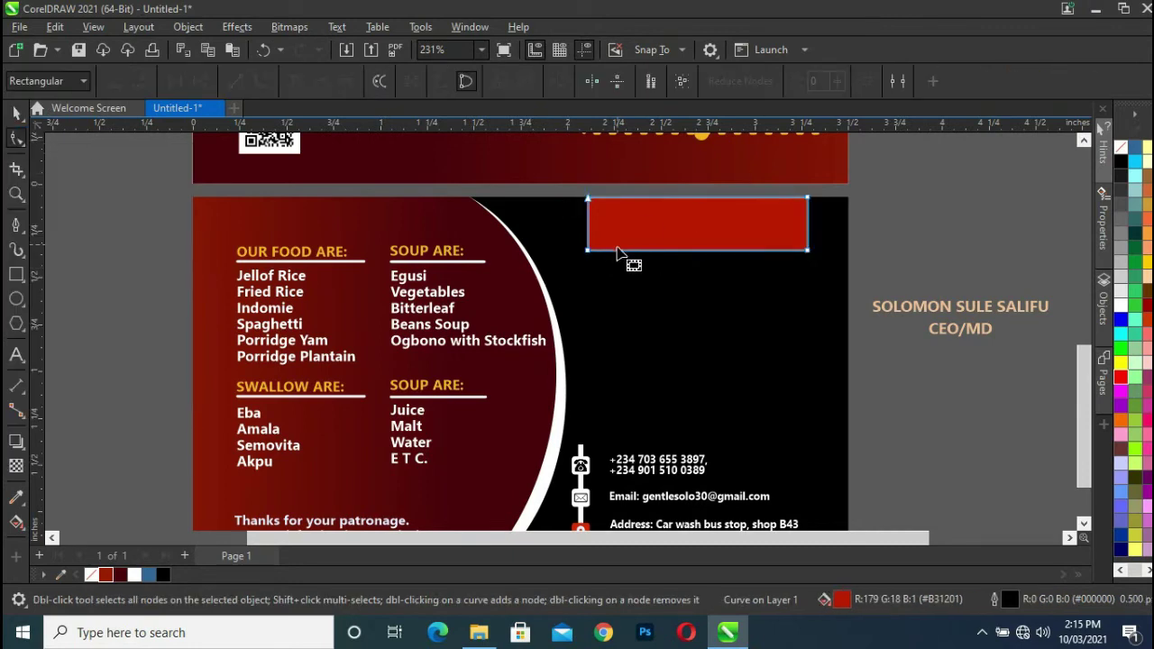
pyautogui.doubleClick(618, 251)
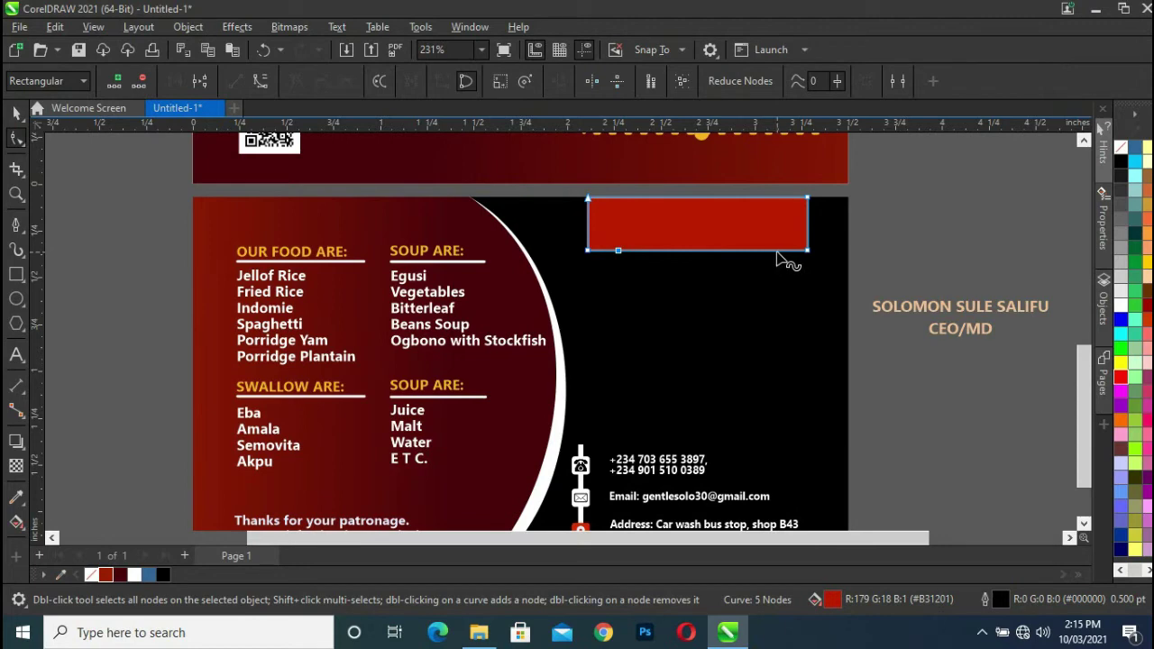
pyautogui.click(783, 252)
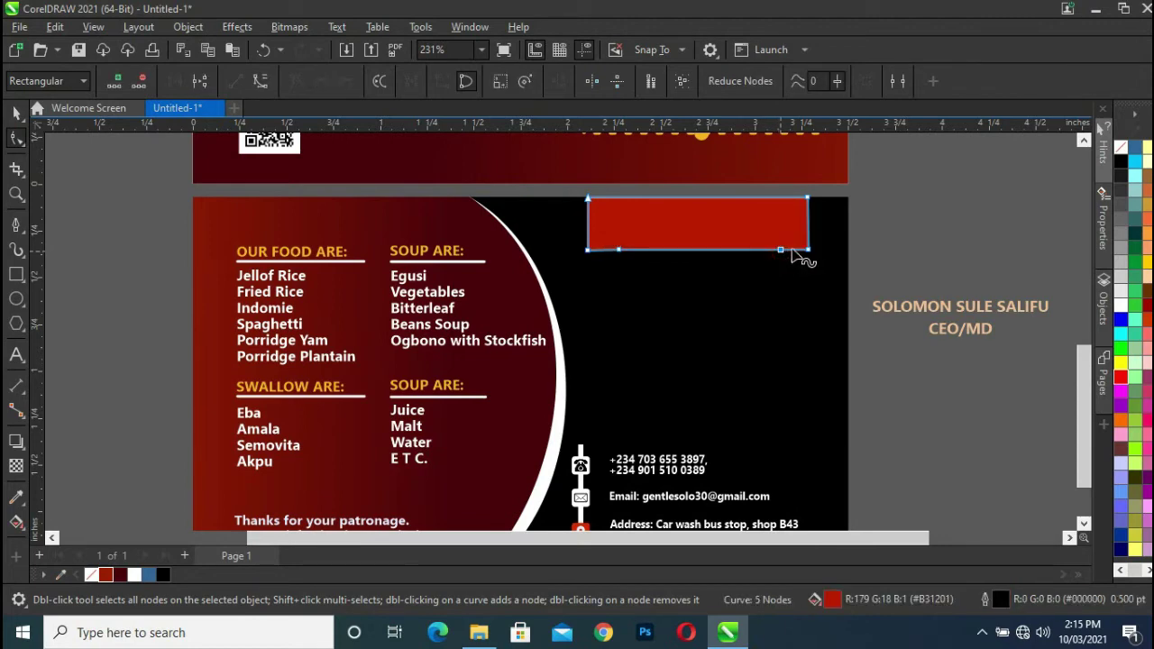
pyautogui.moveTo(808, 251); pyautogui.dragTo(781, 250)
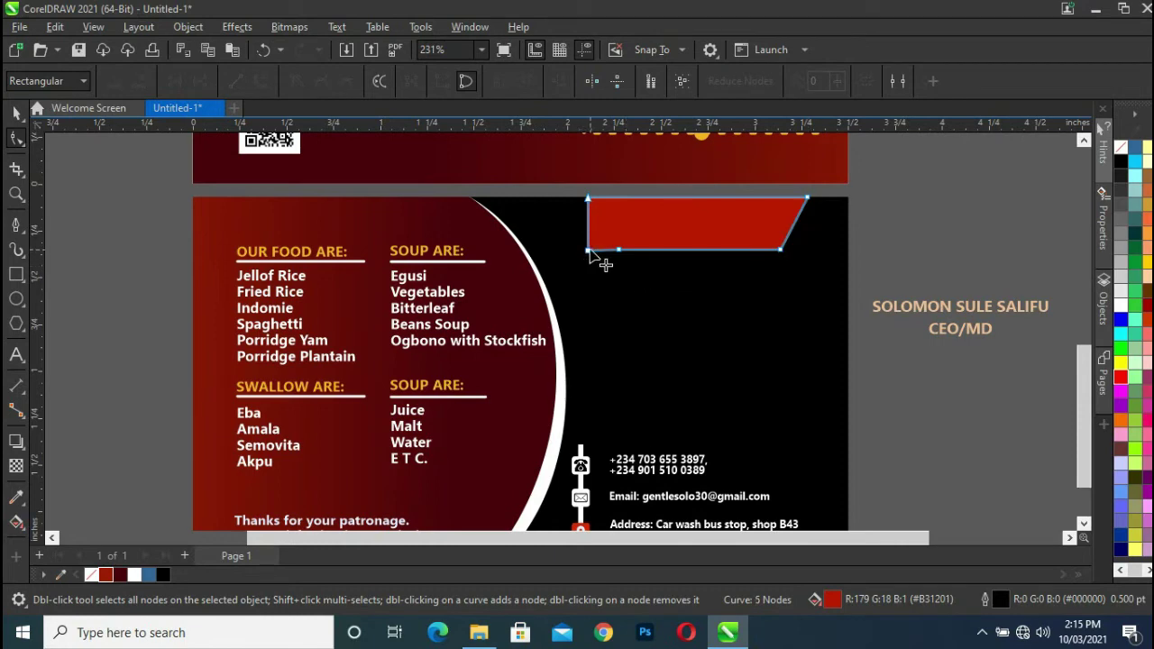
pyautogui.doubleClick(589, 252)
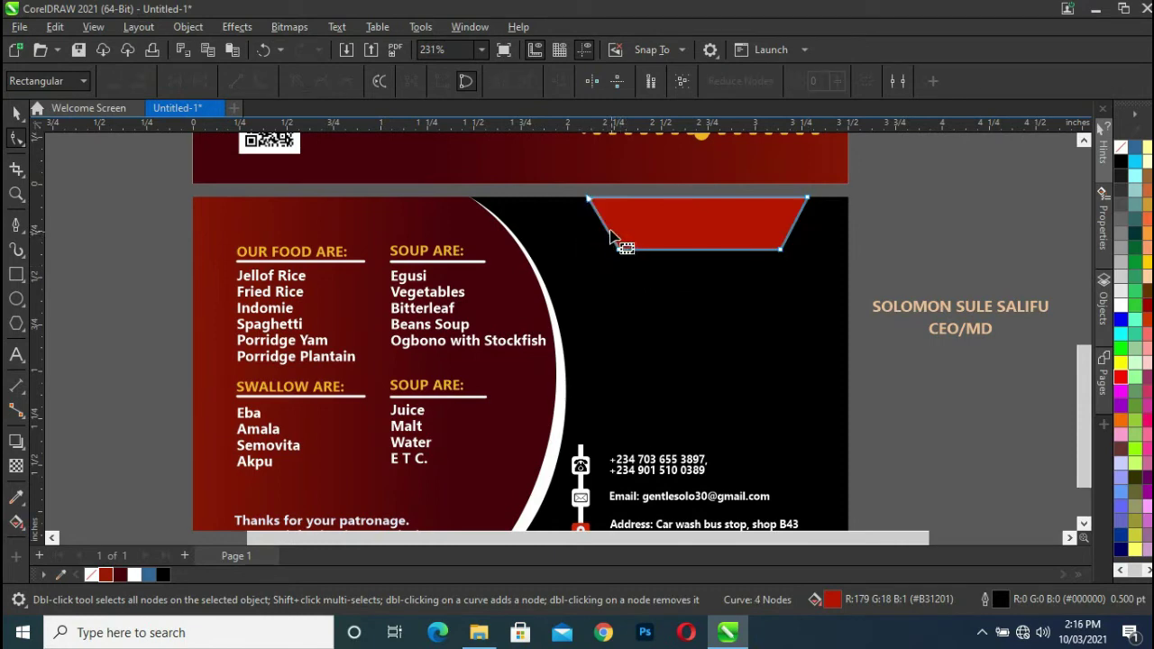
pyautogui.moveTo(550, 189)
pyautogui.mouseDown()
pyautogui.moveTo(624, 270)
pyautogui.moveTo(591, 260)
pyautogui.mouseUp()
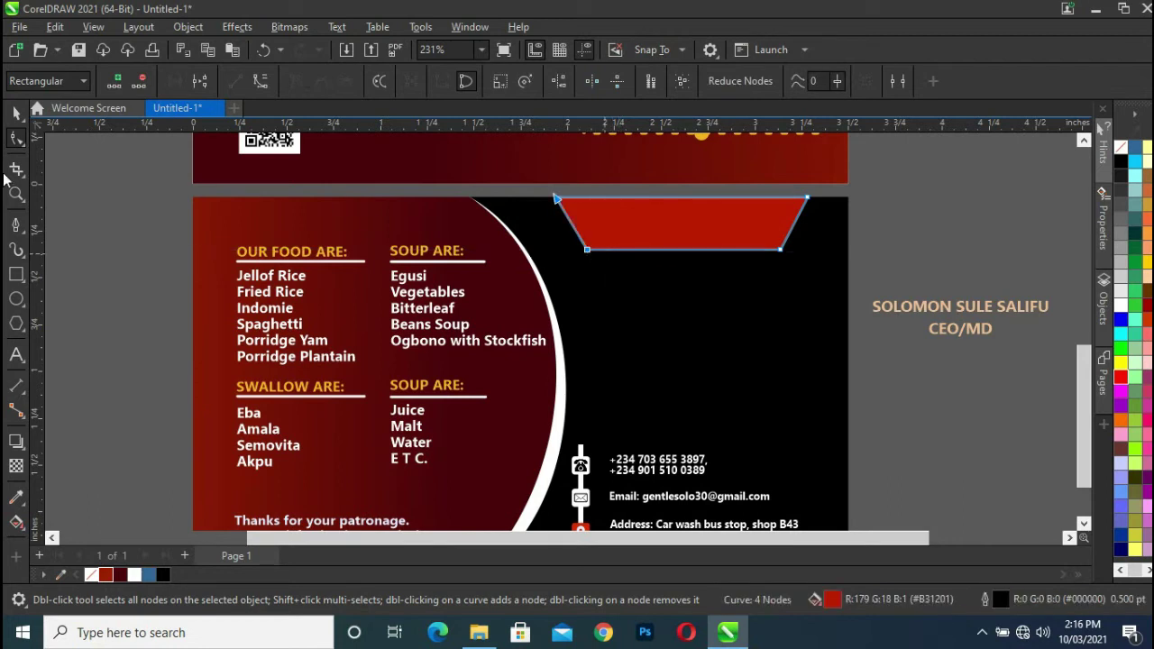
pyautogui.click(16, 113)
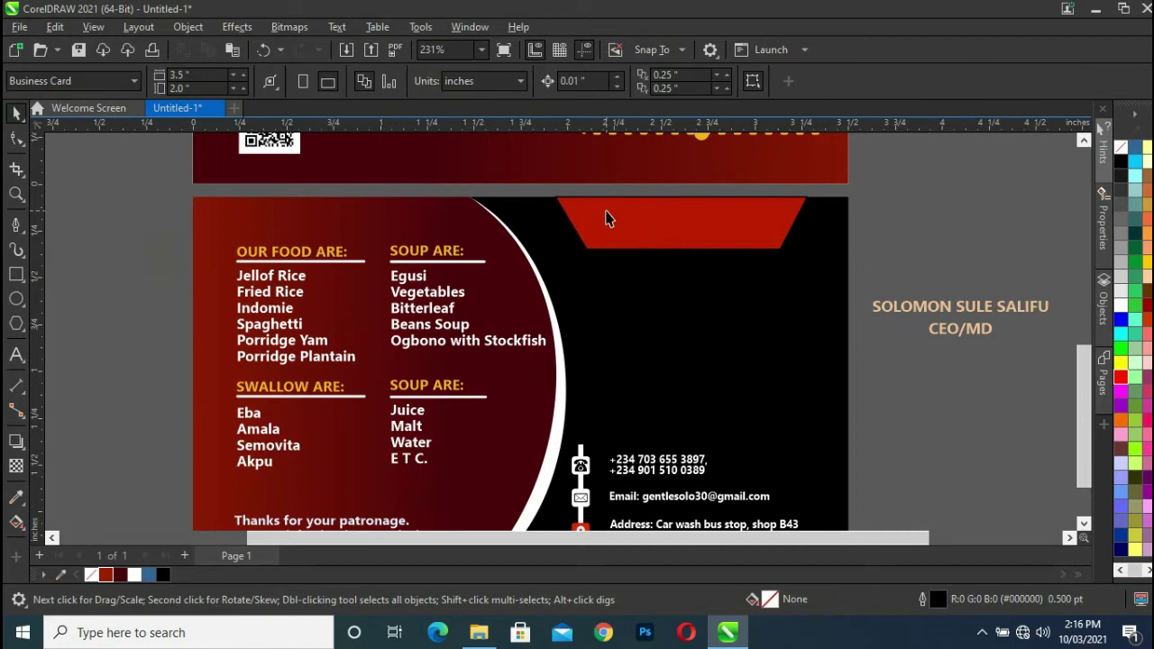
# - Draw a dark red rectangle strip across the top behind the red tab
pyautogui.click(90, 518)
pyautogui.click(15, 276)
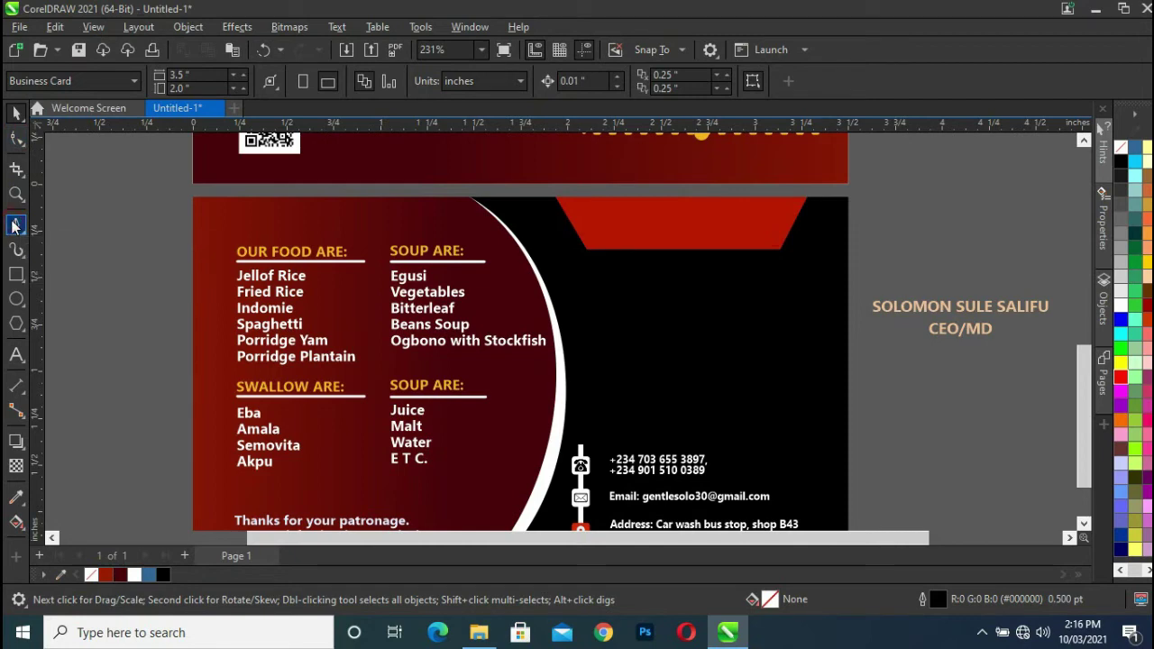
pyautogui.click(14, 225)
pyautogui.click(12, 112)
pyautogui.click(15, 276)
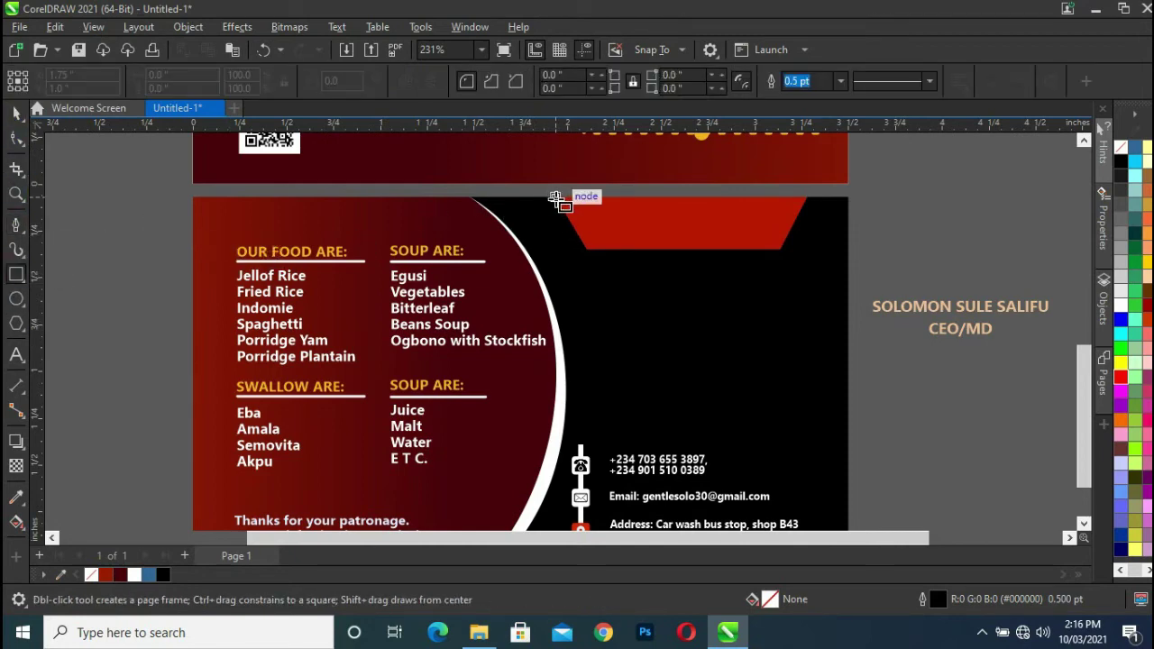
pyautogui.moveTo(557, 198); pyautogui.dragTo(809, 231)
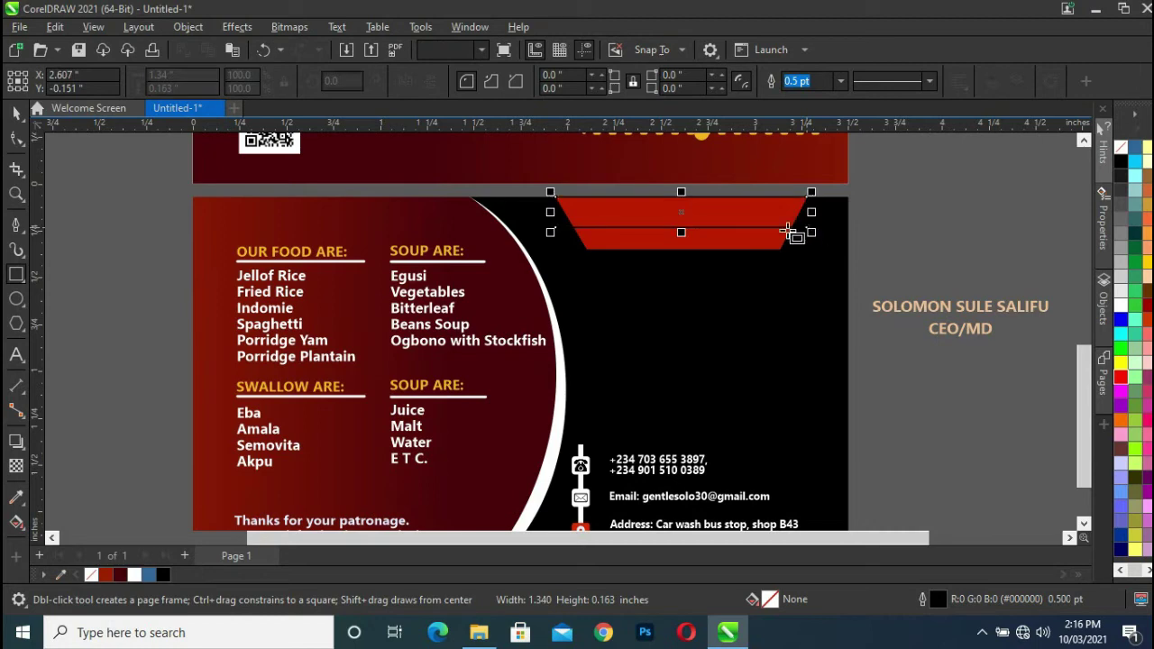
pyautogui.click(16, 113)
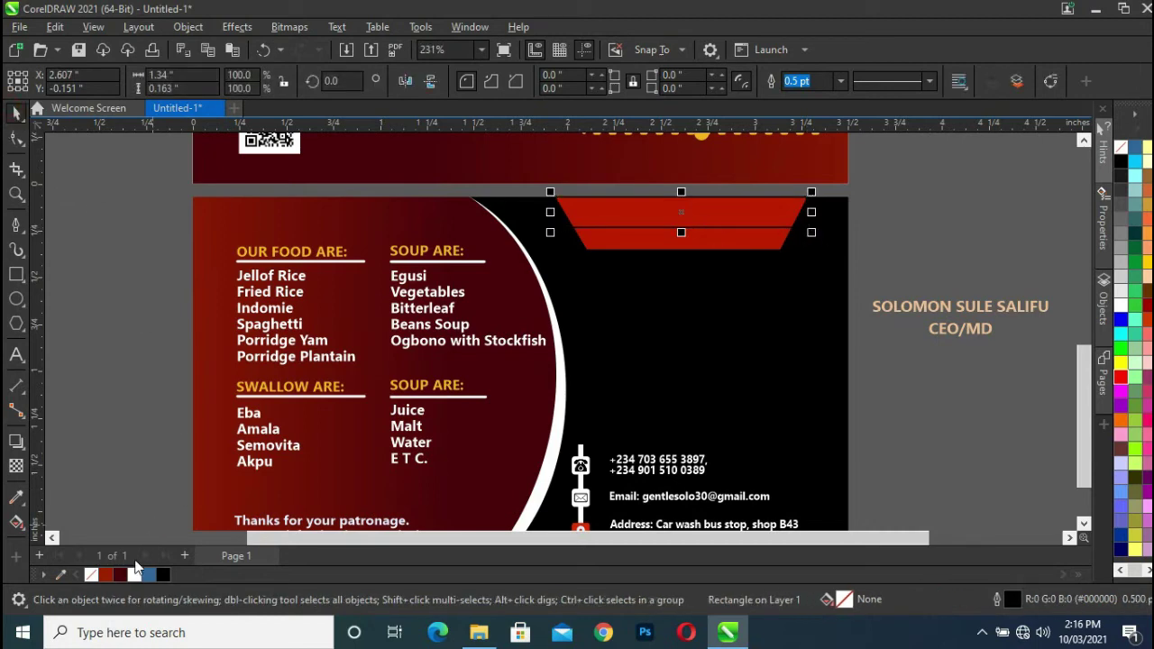
pyautogui.click(109, 577)
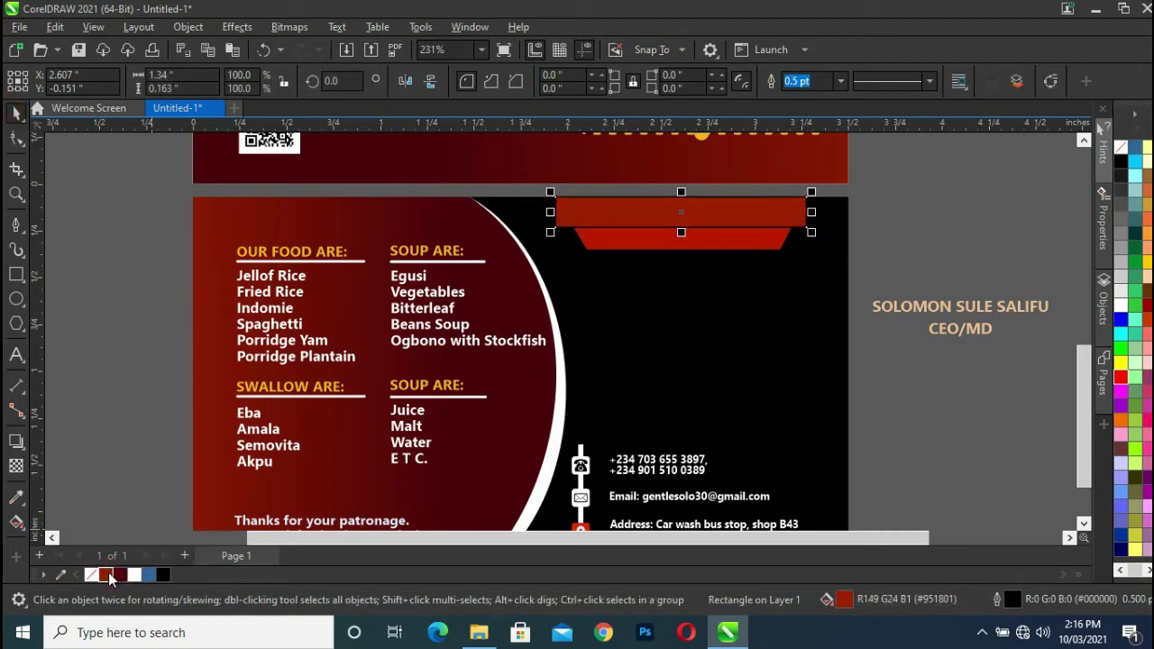
pyautogui.click(123, 575)
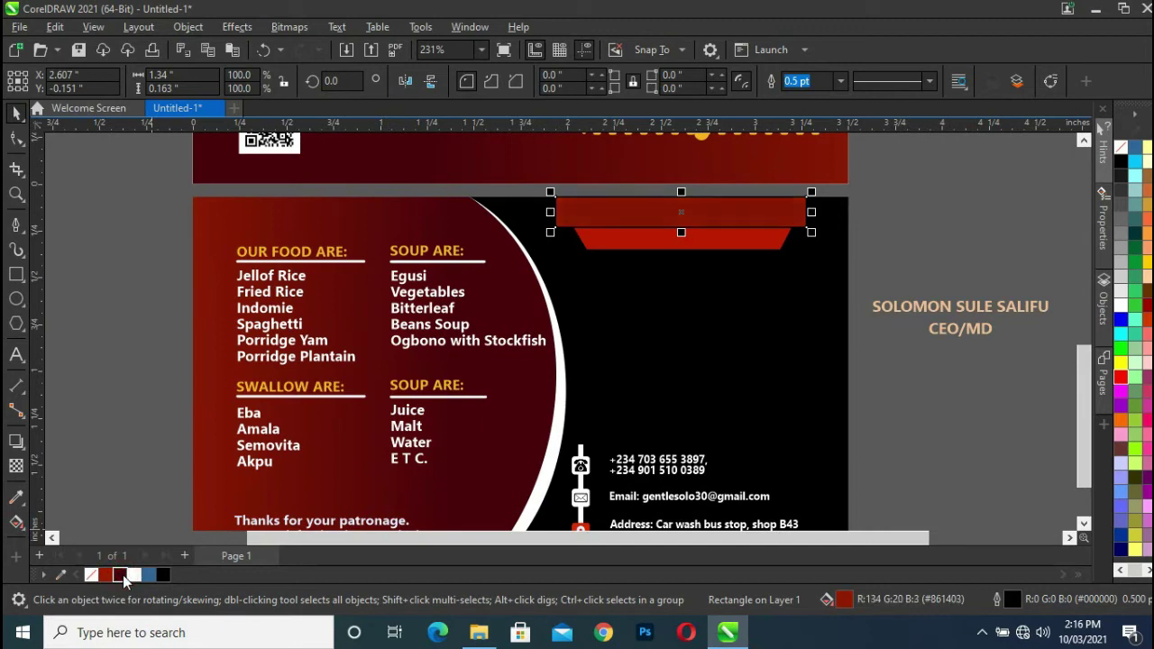
# - Remove the dark red rectangle's outline, then zoom in and reselect it
pyautogui.doubleClick(123, 574)
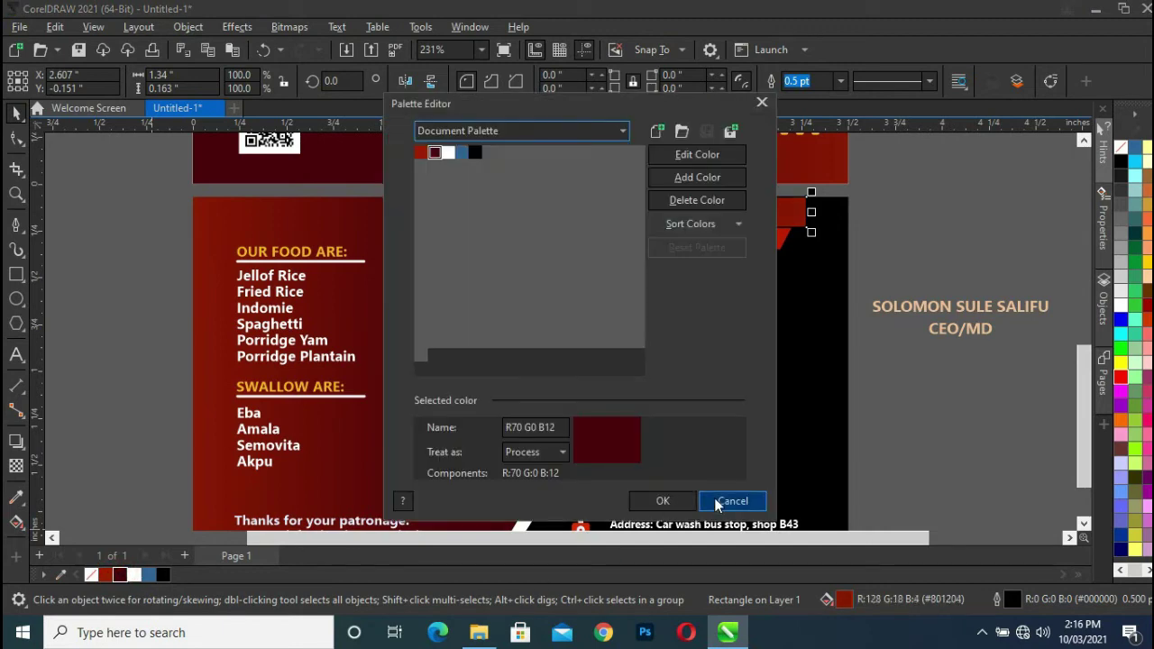
pyautogui.click(730, 501)
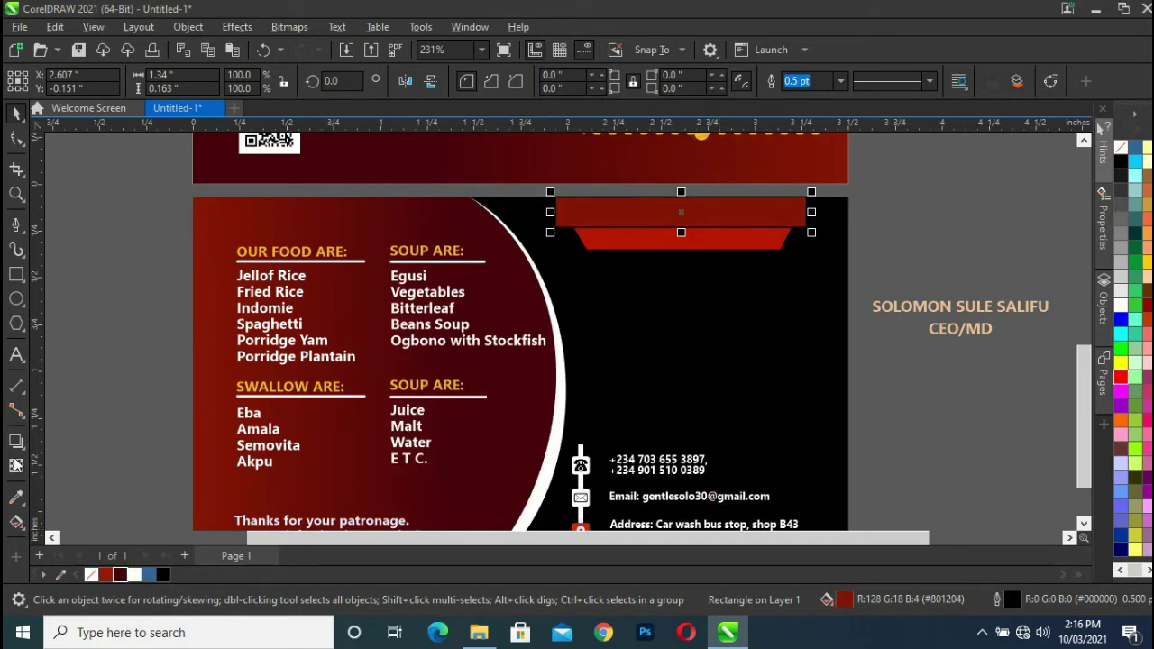
pyautogui.rightClick(89, 573)
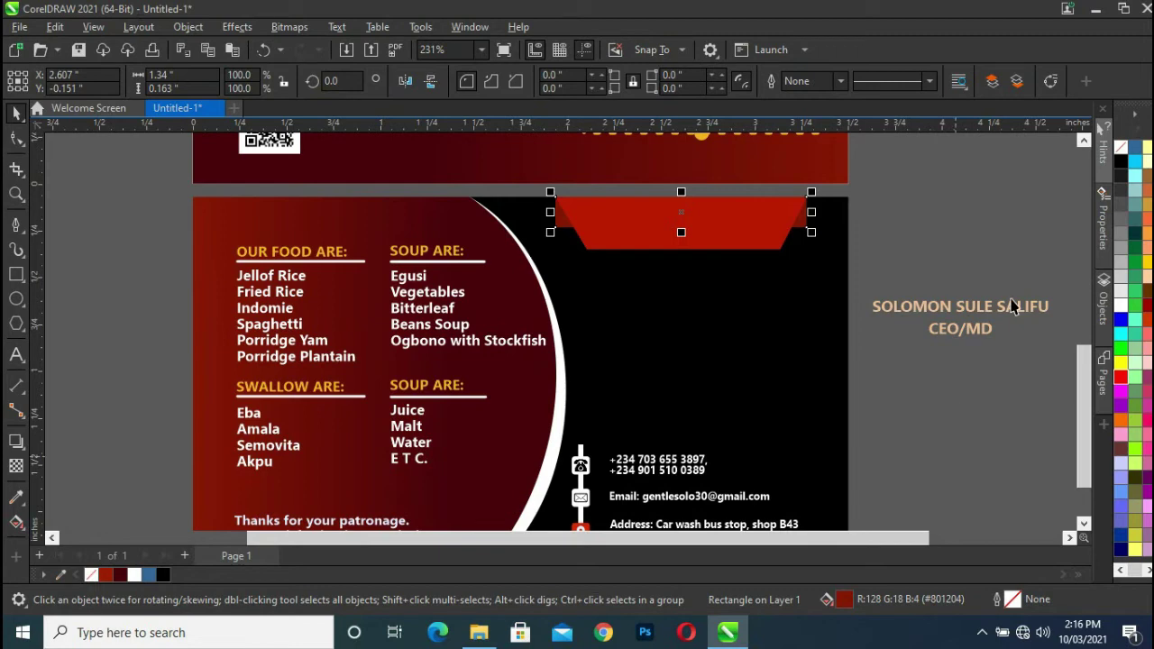
pyautogui.click(850, 209)
pyautogui.scroll(1, 776, 200)
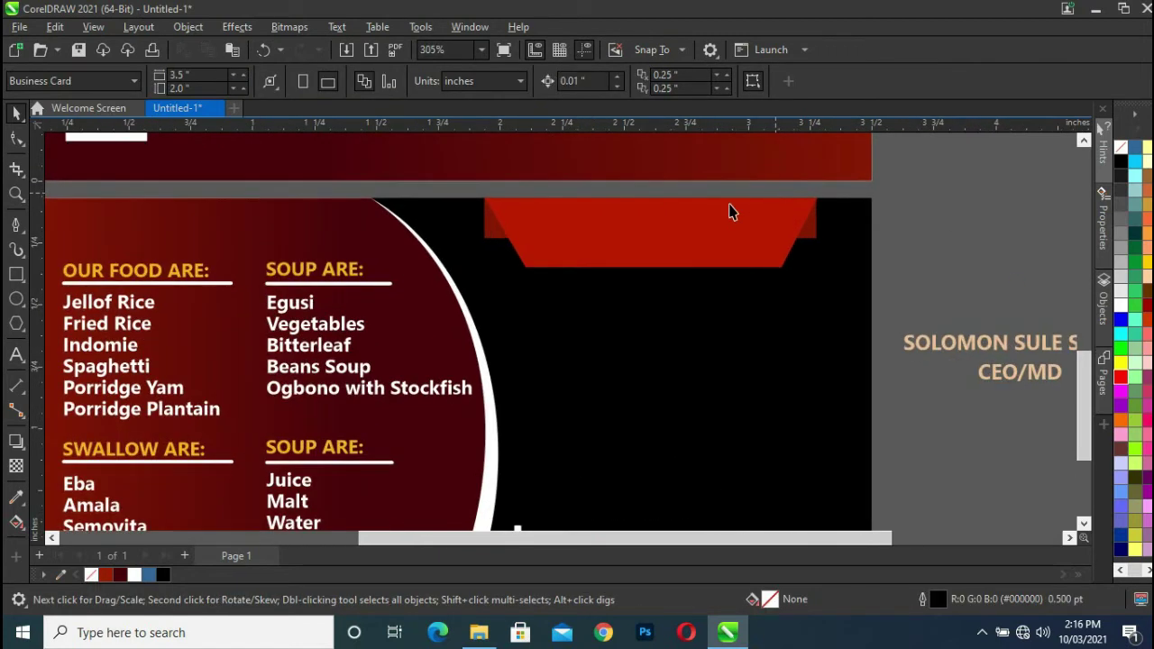
pyautogui.scroll(1, 678, 217)
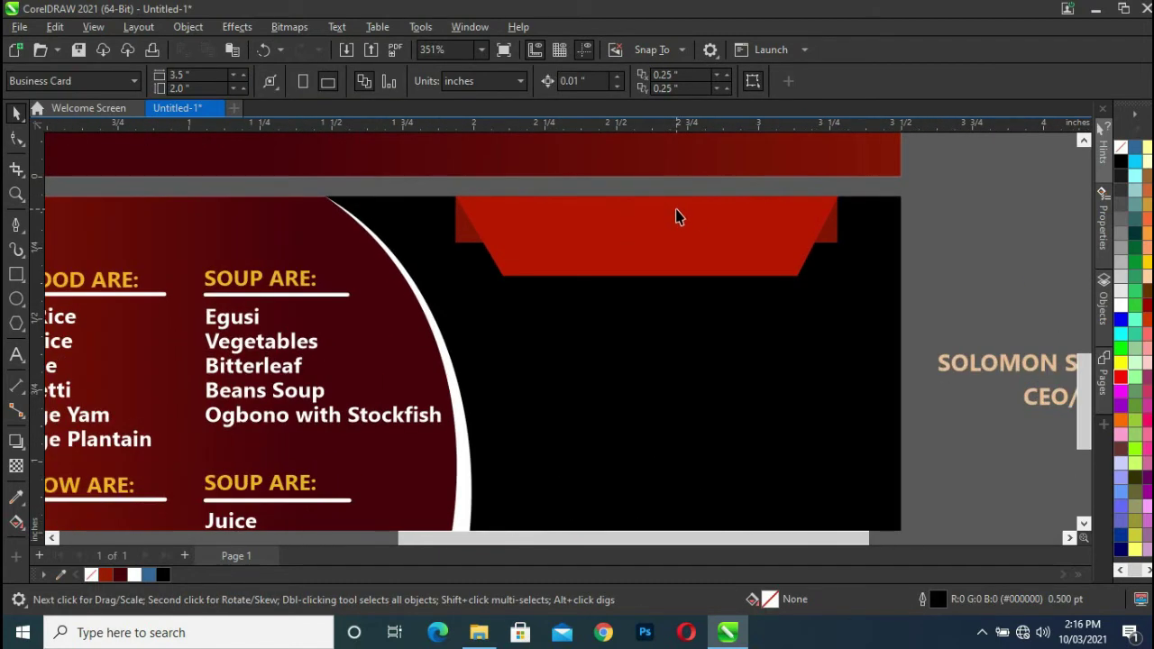
pyautogui.click(464, 246)
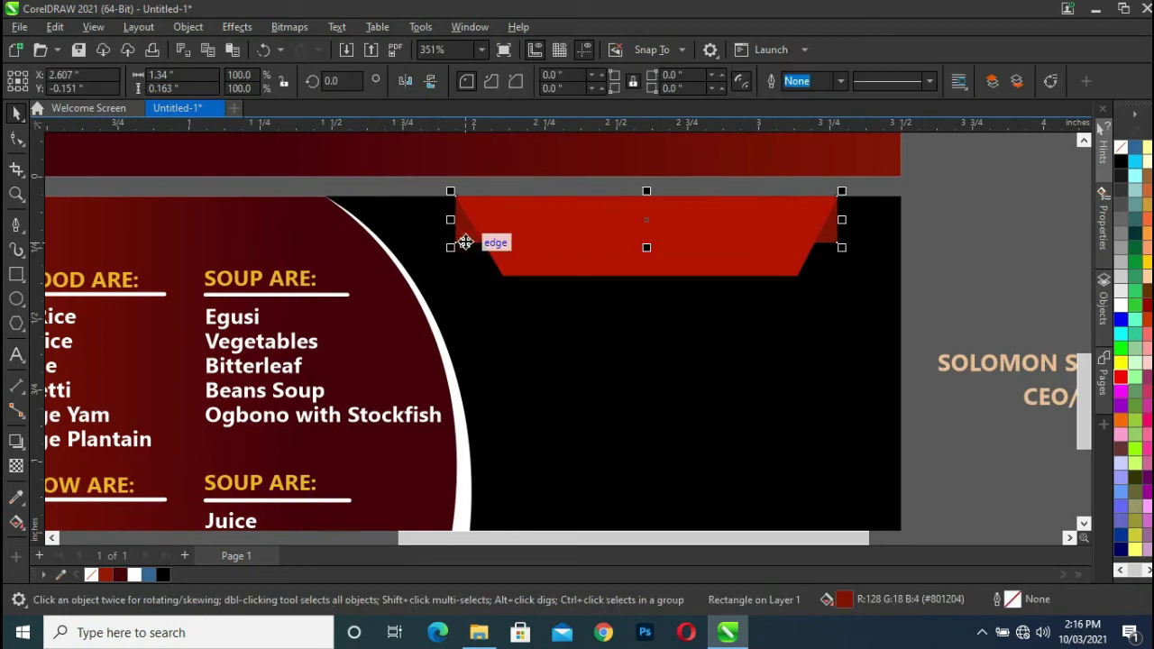
pyautogui.click(16, 139)
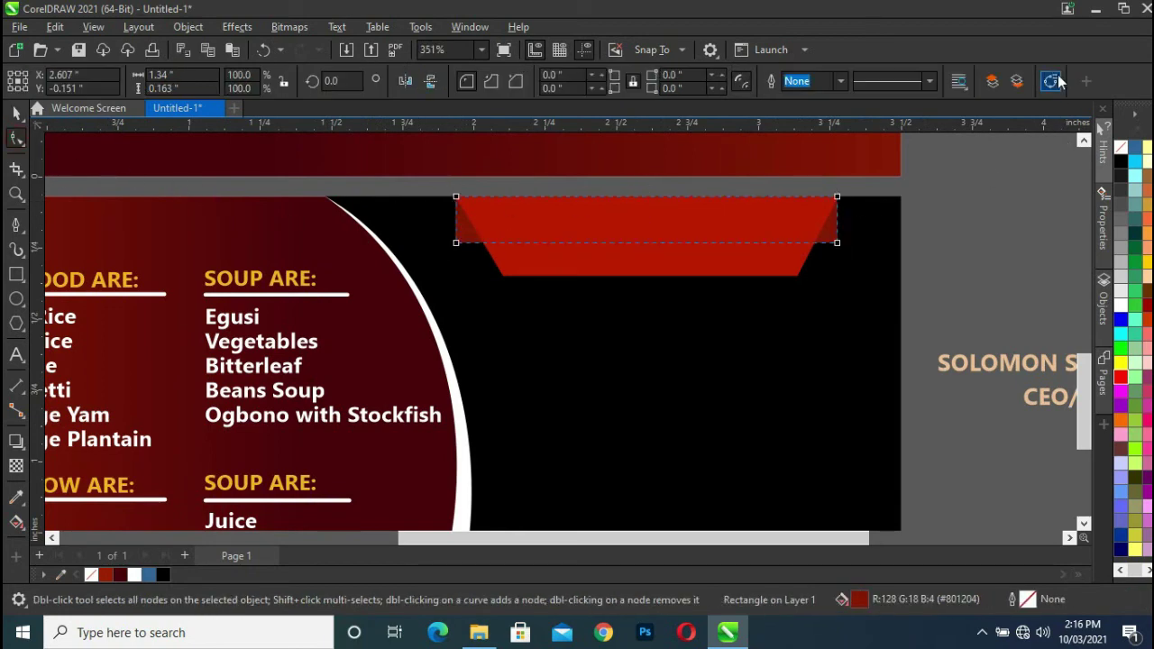
# - Convert the dark red rectangle to curves and round its bottom-left corner
pyautogui.hotkey('ctrl', 'q')
pyautogui.moveTo(420, 182); pyautogui.dragTo(881, 267)
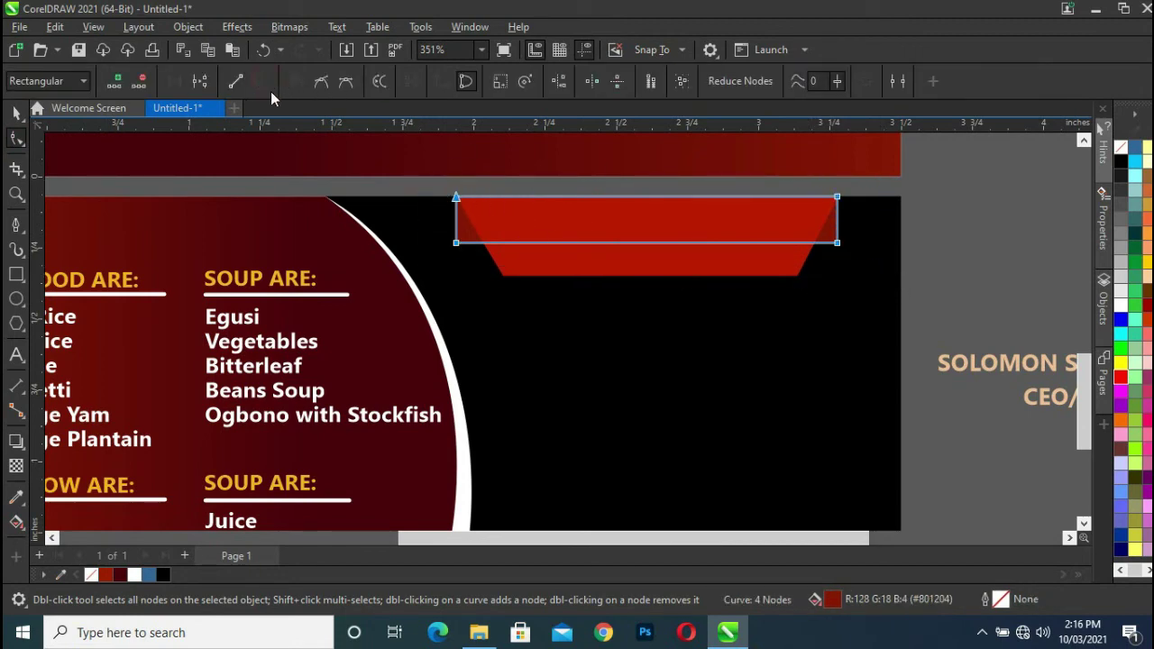
pyautogui.moveTo(442, 227); pyautogui.dragTo(477, 248)
pyautogui.doubleClick(469, 244)
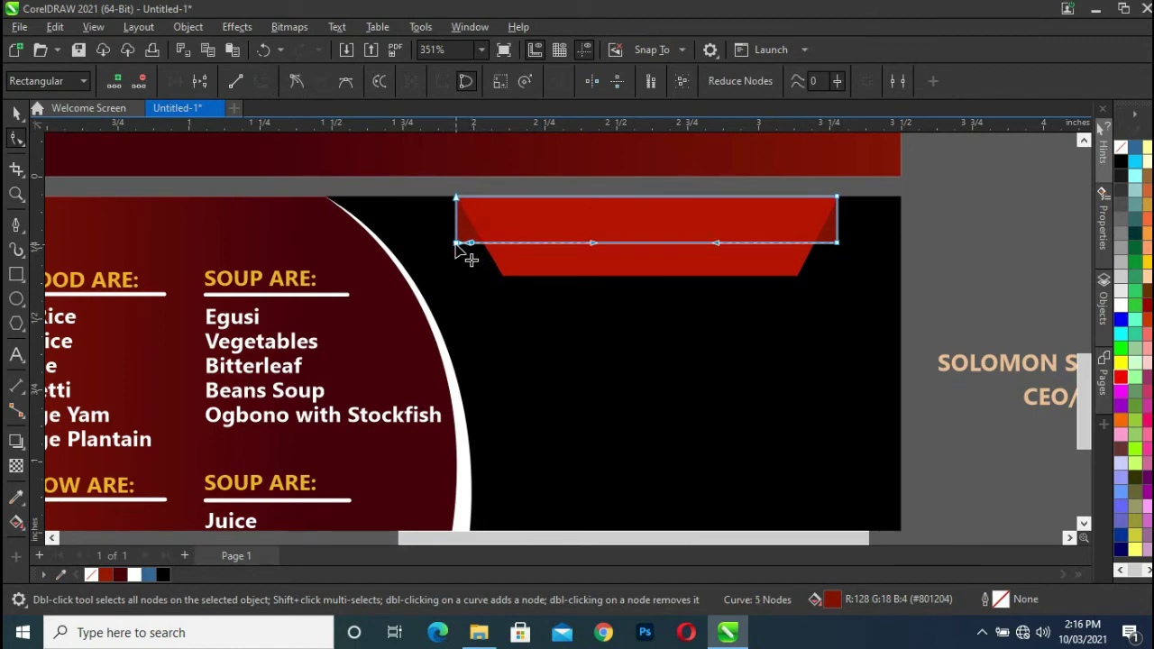
pyautogui.click(457, 245)
pyautogui.doubleClick(458, 241)
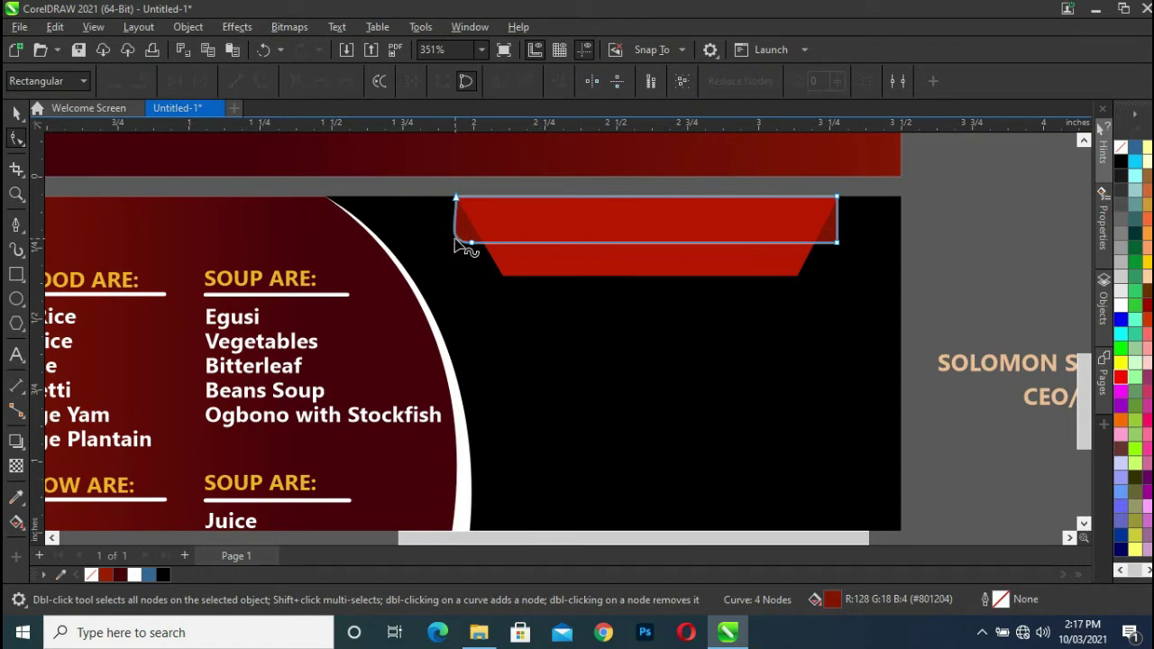
pyautogui.click(456, 242)
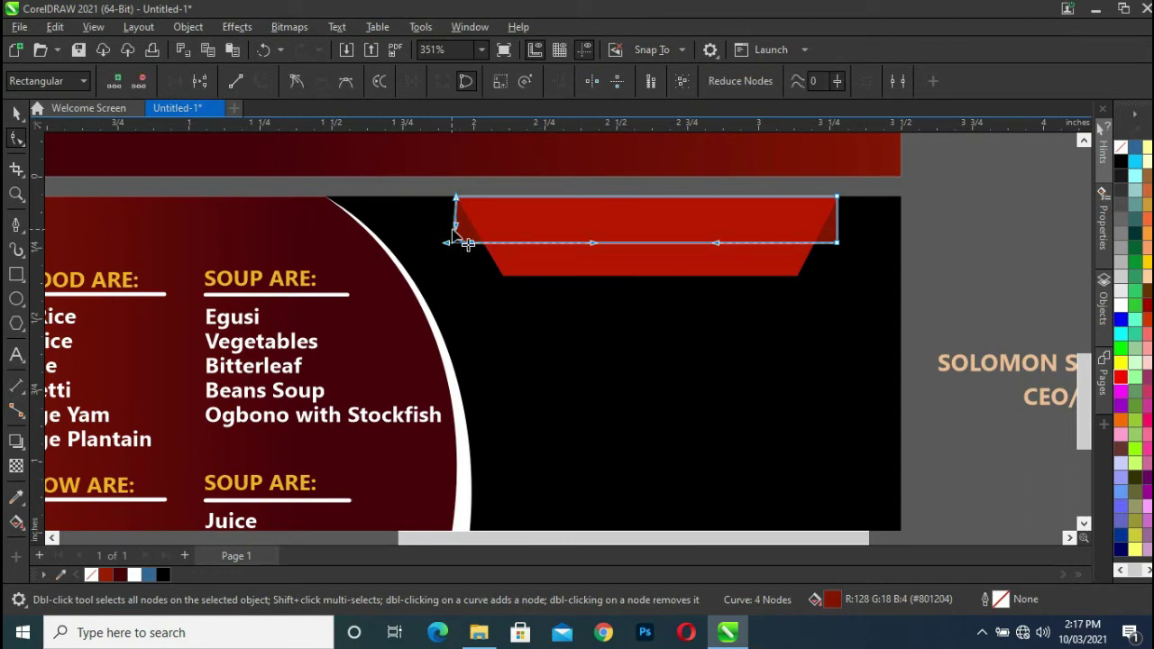
pyautogui.moveTo(462, 242); pyautogui.dragTo(471, 237)
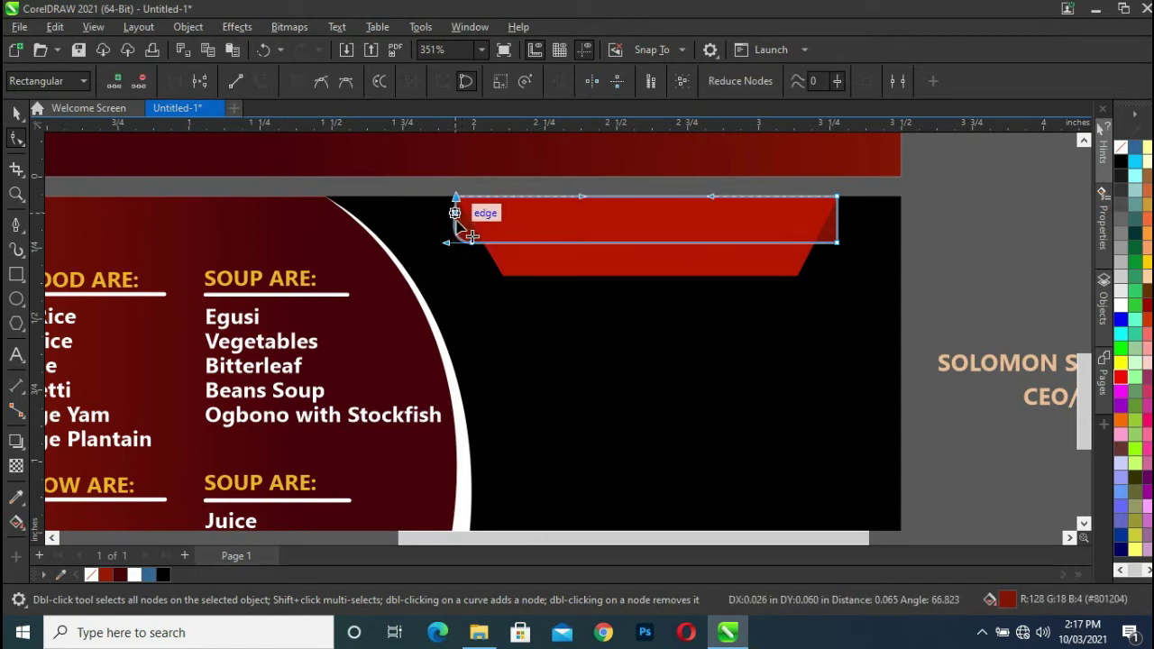
pyautogui.moveTo(471, 236)
pyautogui.mouseDown()
pyautogui.moveTo(442, 253)
pyautogui.moveTo(449, 242)
pyautogui.mouseUp()
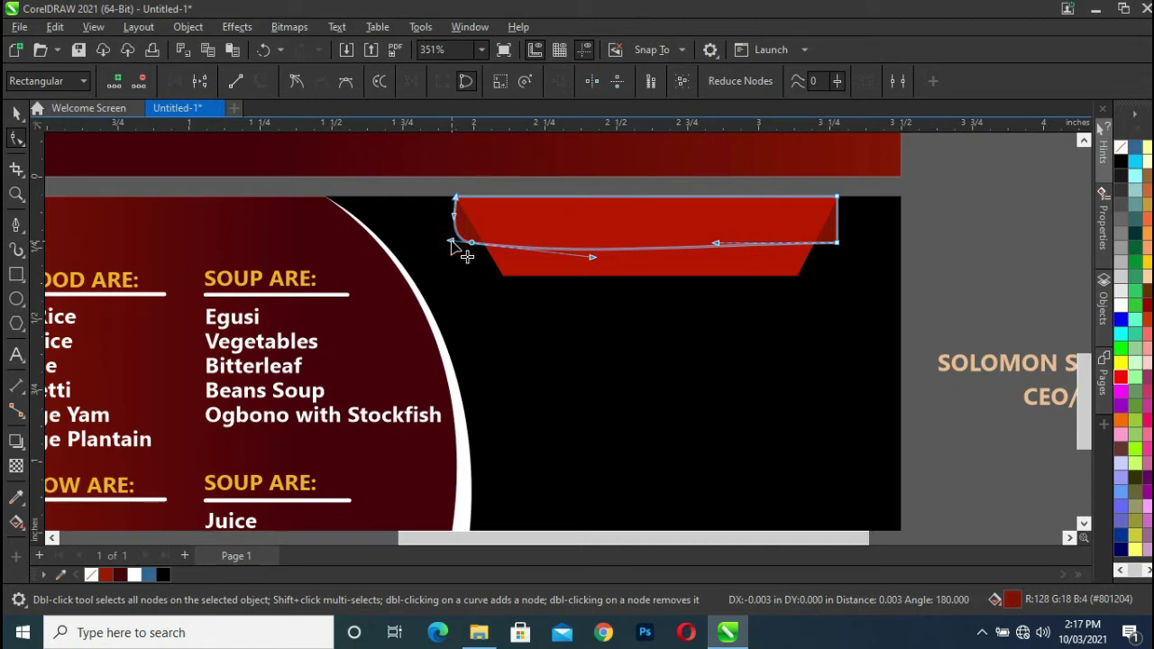
pyautogui.moveTo(594, 259); pyautogui.dragTo(593, 251)
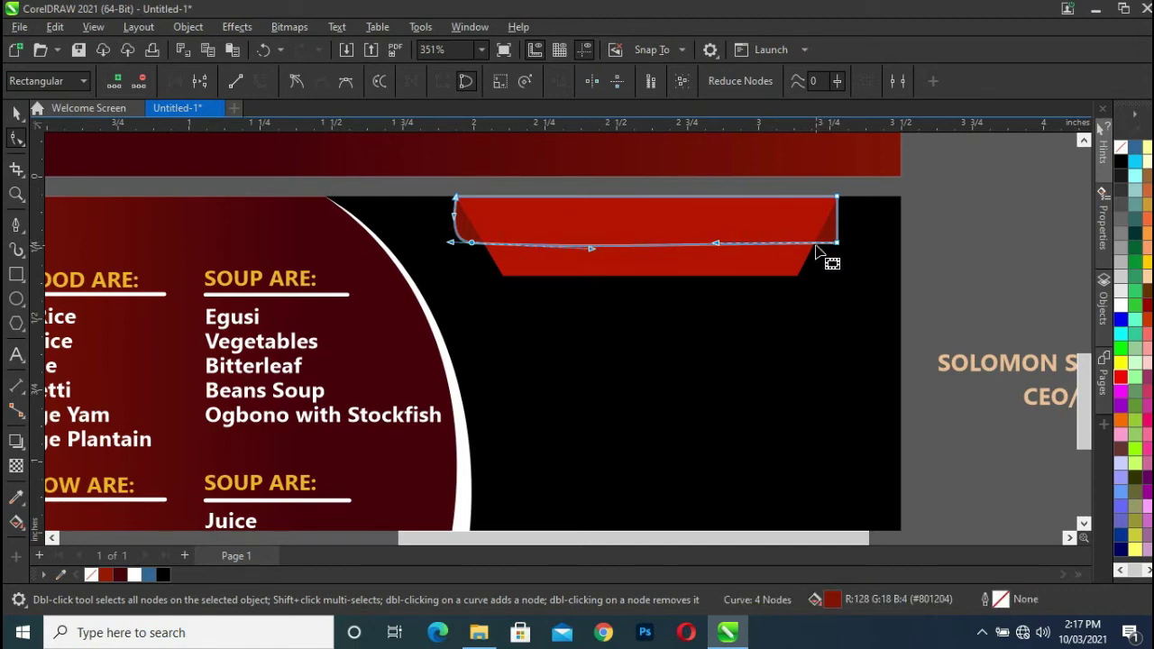
pyautogui.click(821, 249)
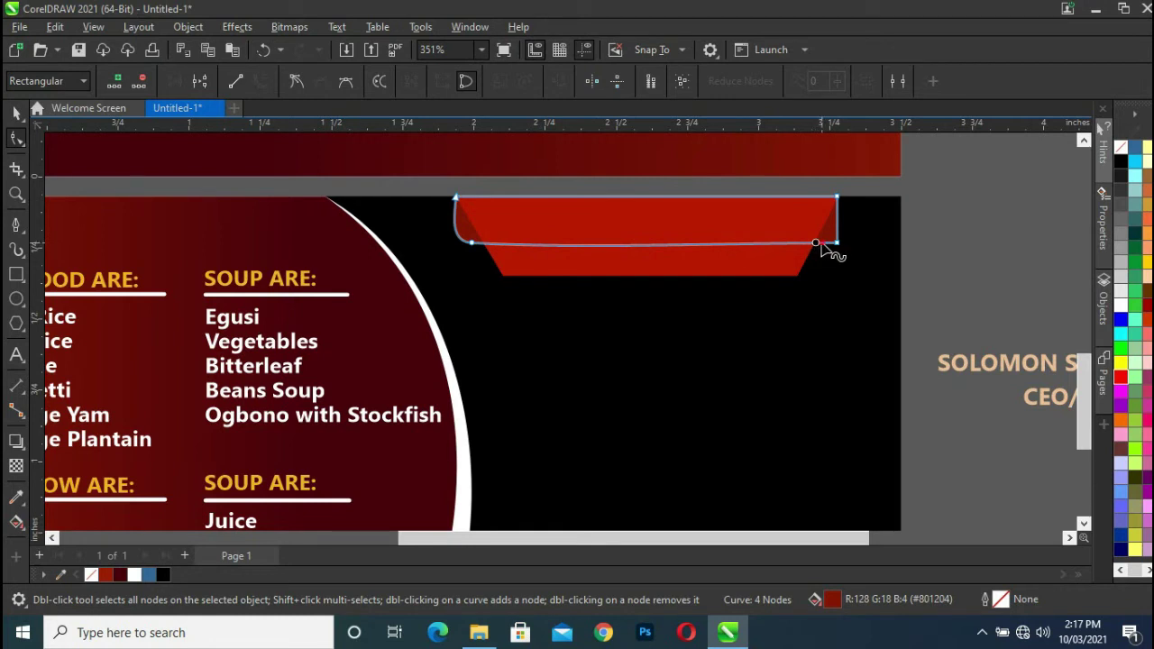
# - Round the bottom-right corner and refine the curves along the bottom edge
pyautogui.doubleClick(822, 245)
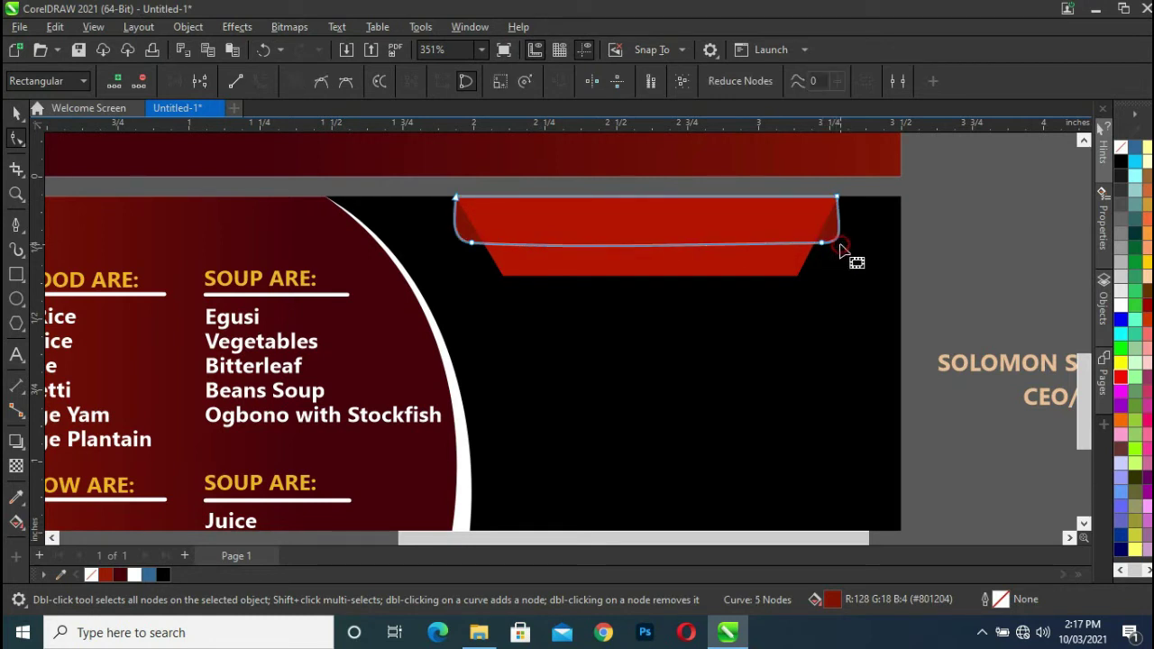
pyautogui.doubleClick(834, 244)
pyautogui.click(822, 245)
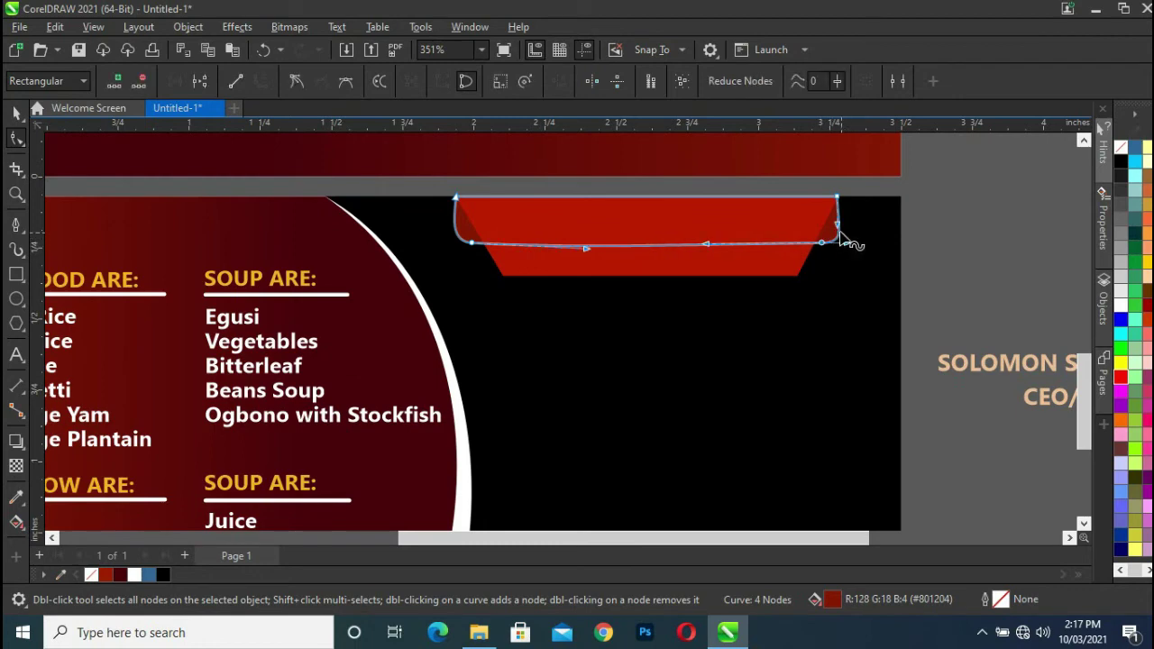
pyautogui.click(844, 231)
pyautogui.moveTo(840, 225); pyautogui.dragTo(843, 242)
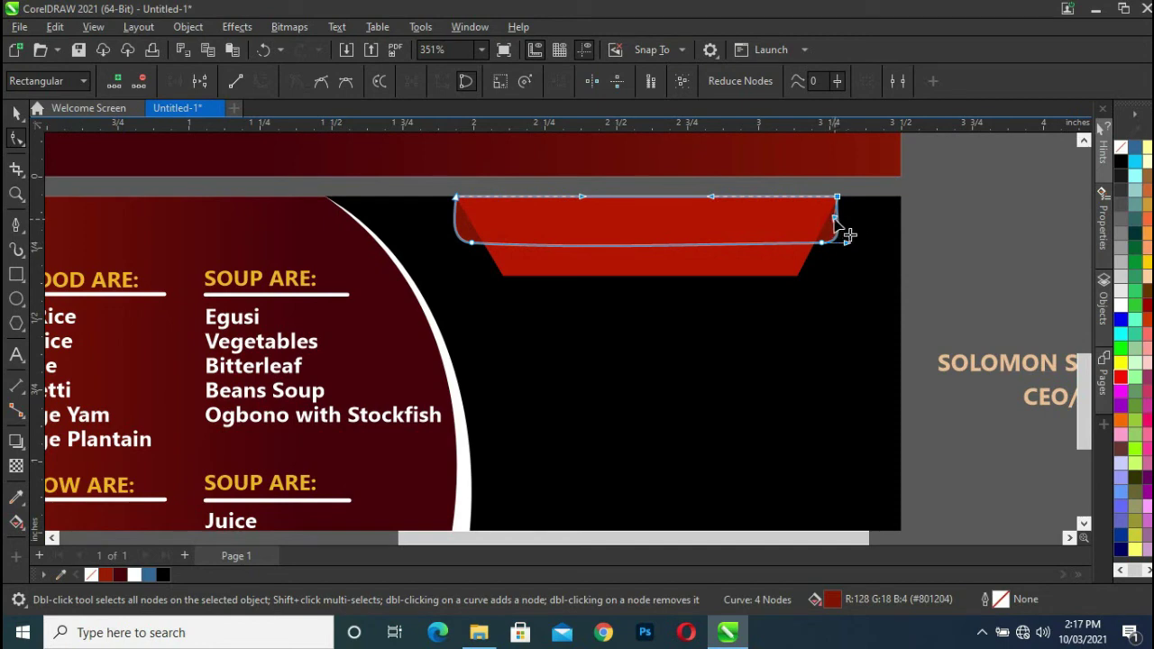
pyautogui.moveTo(846, 244); pyautogui.dragTo(831, 242)
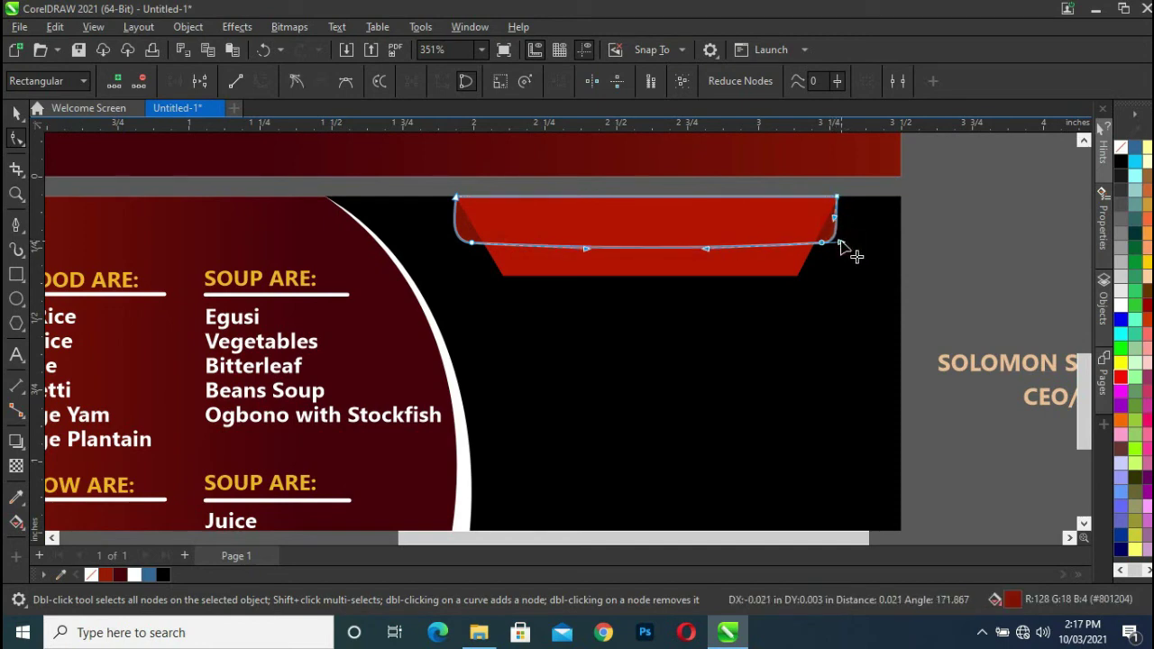
pyautogui.moveTo(832, 242); pyautogui.dragTo(839, 245)
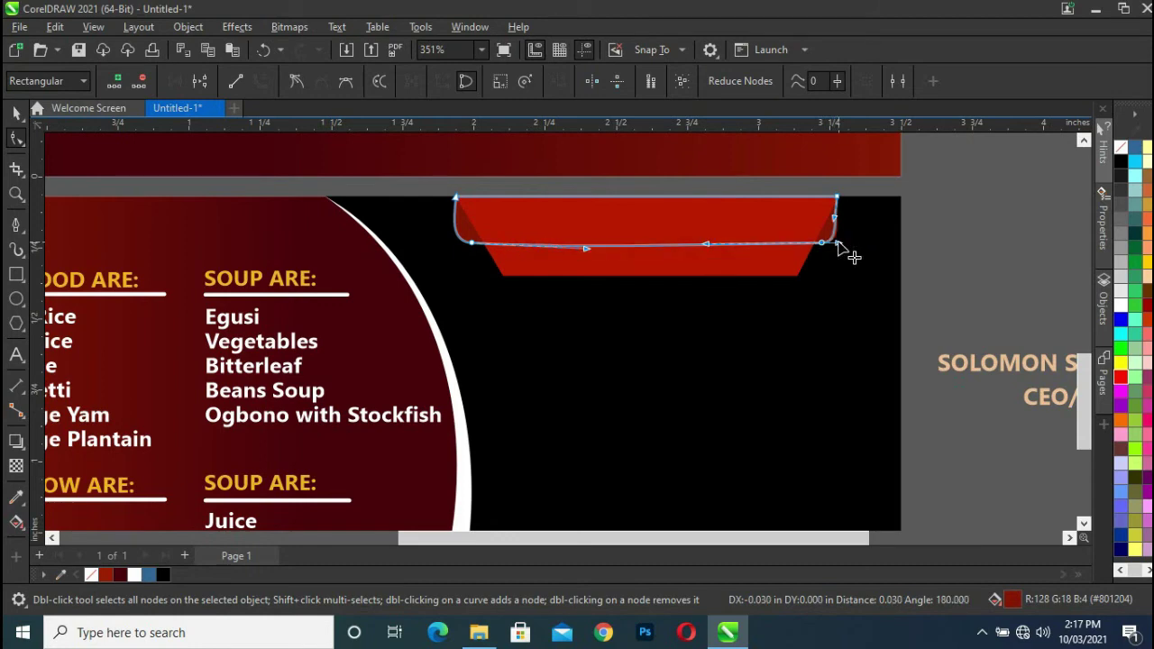
pyautogui.click(835, 220)
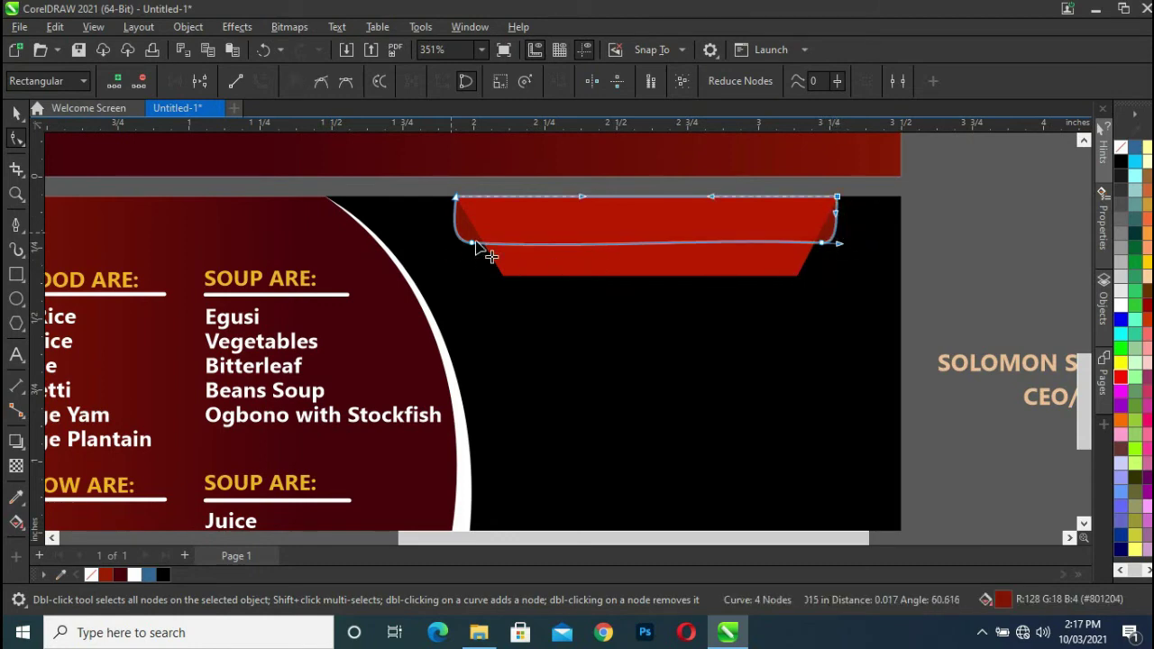
pyautogui.moveTo(451, 244); pyautogui.dragTo(461, 242)
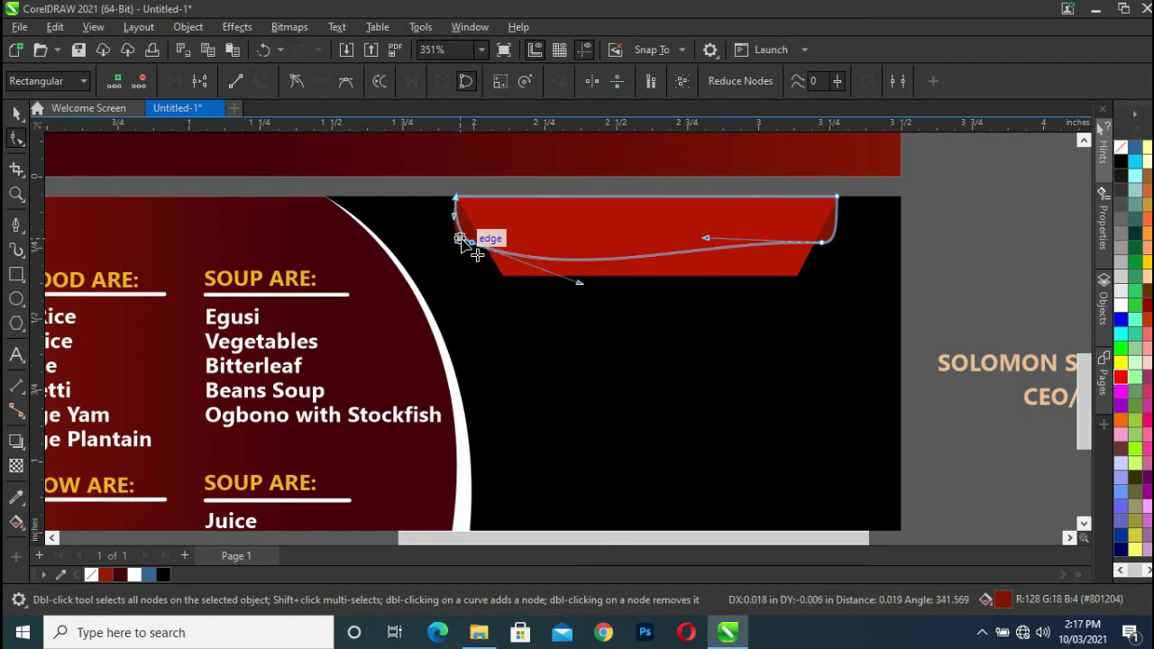
pyautogui.moveTo(461, 242); pyautogui.dragTo(467, 244)
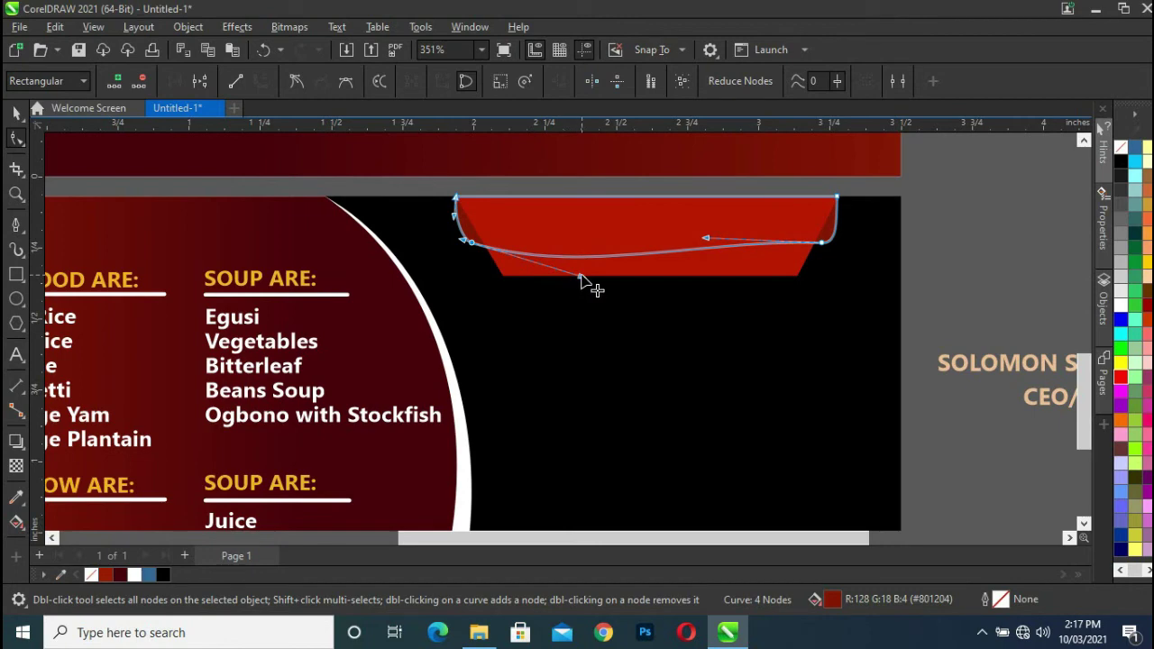
pyautogui.moveTo(581, 280); pyautogui.dragTo(587, 246)
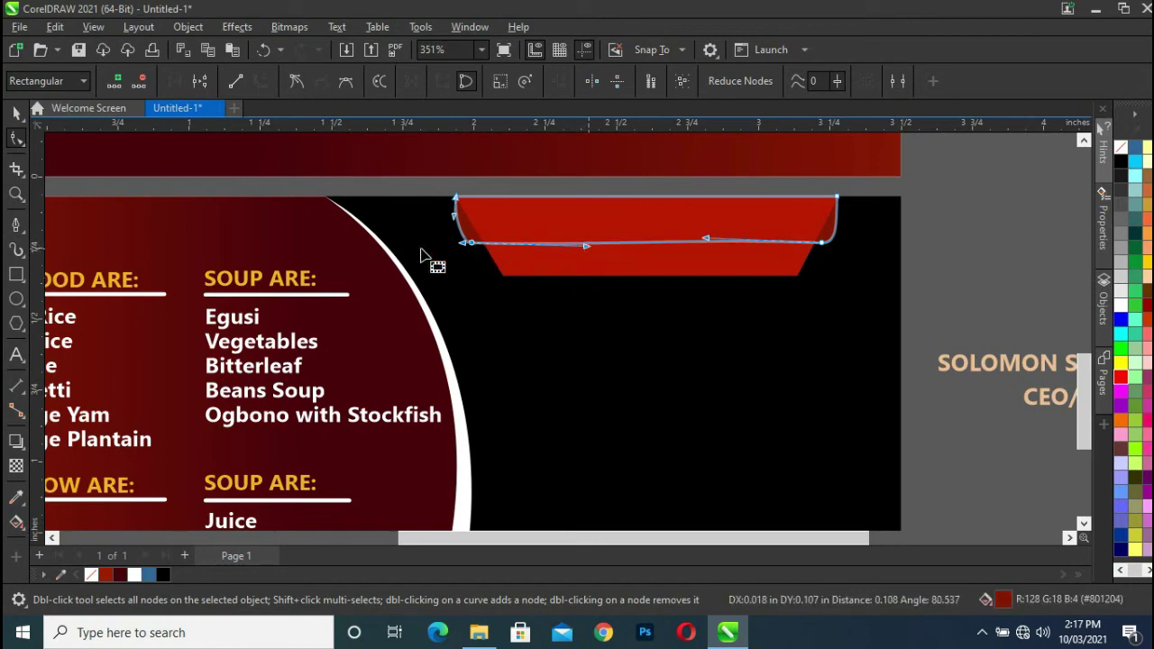
pyautogui.moveTo(461, 246); pyautogui.dragTo(471, 239)
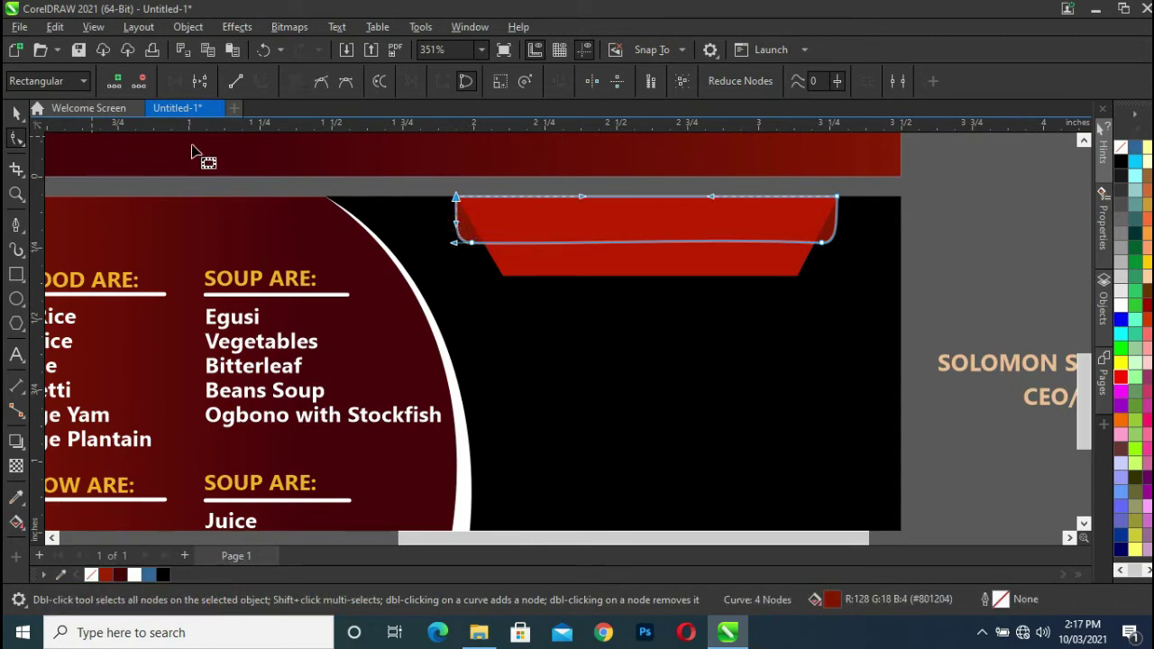
pyautogui.click(19, 113)
# - Drop a shadow beneath the bright red ribbon tab with feather 13 and opacity 78
pyautogui.click(910, 258)
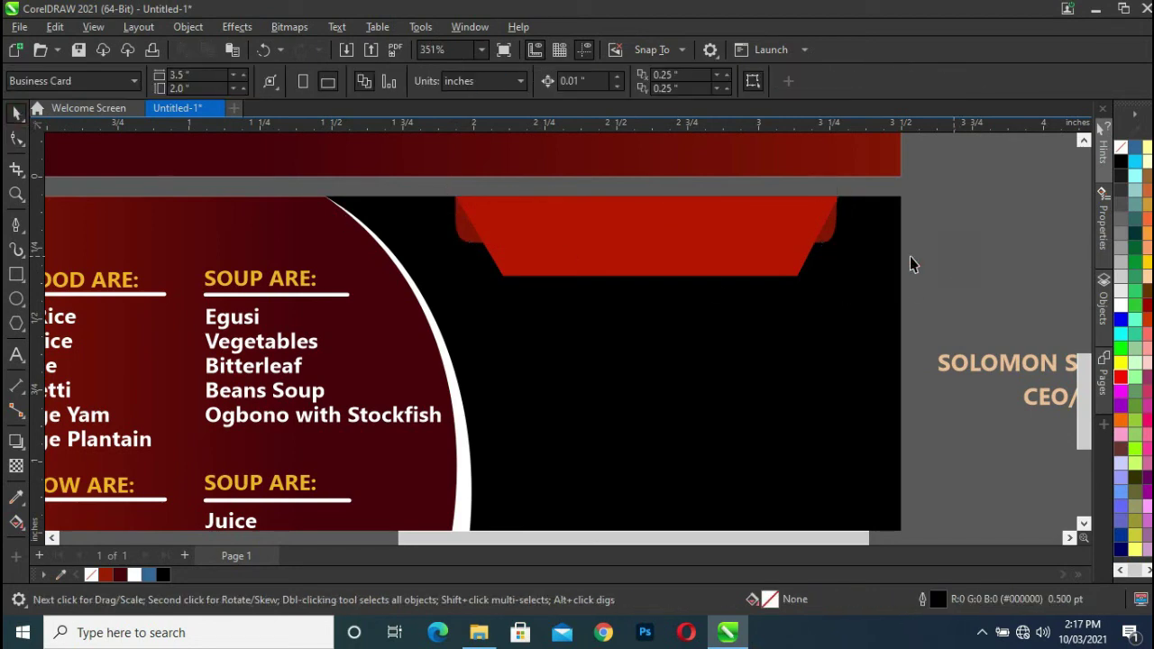
pyautogui.click(545, 234)
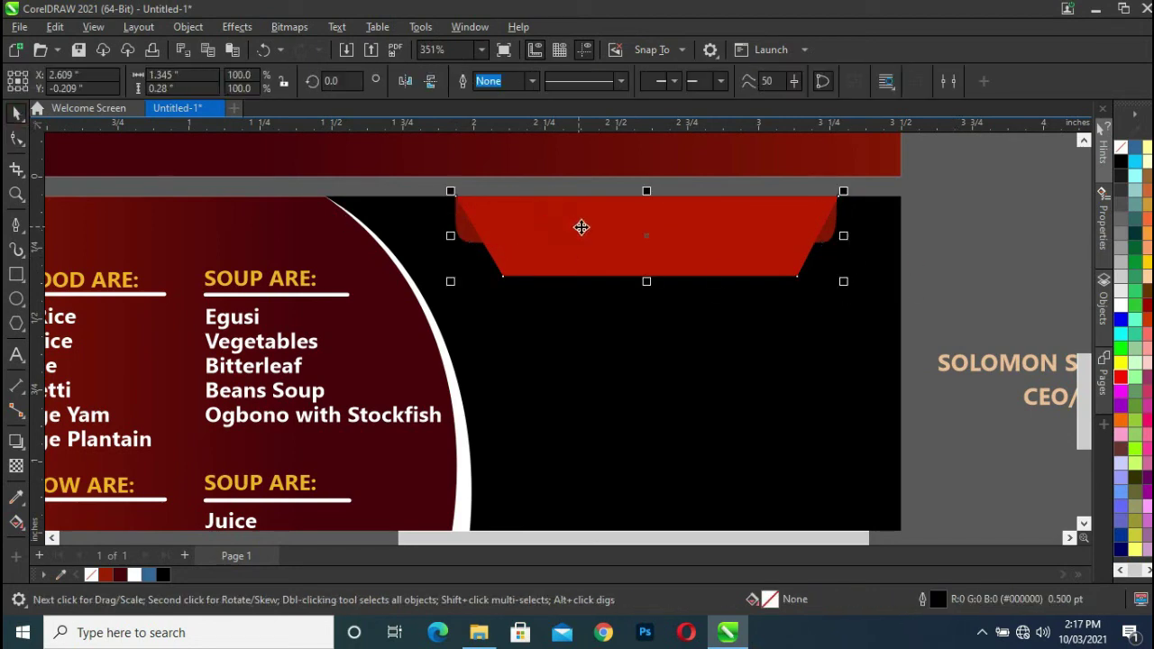
pyautogui.click(16, 441)
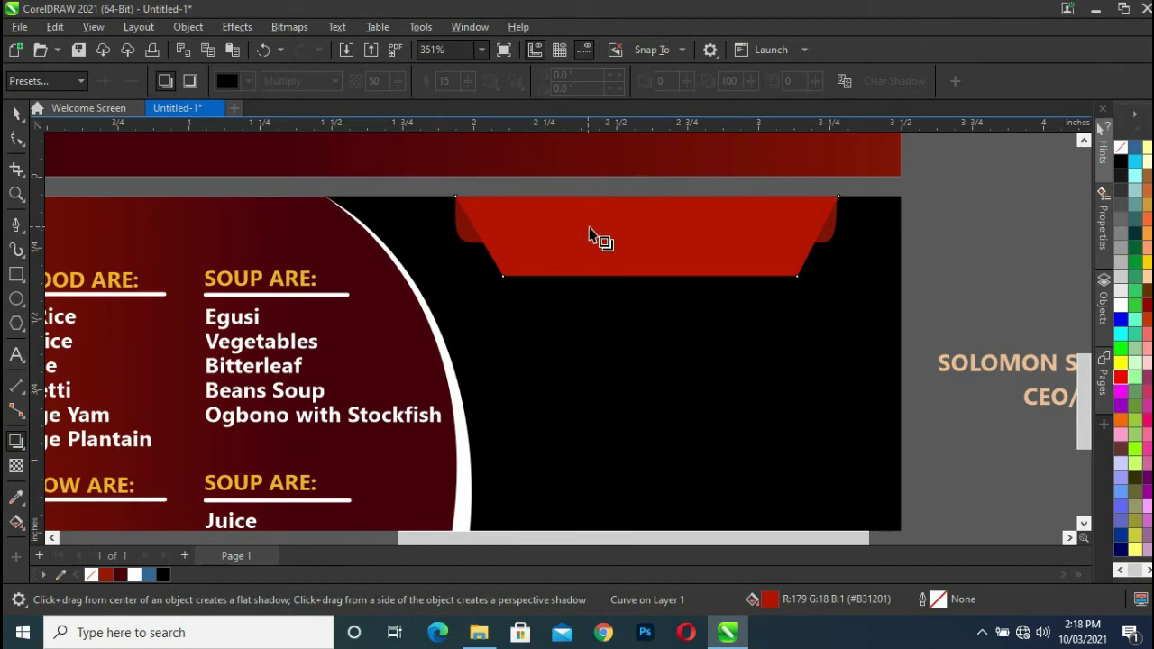
pyautogui.moveTo(646, 196); pyautogui.dragTo(644, 276)
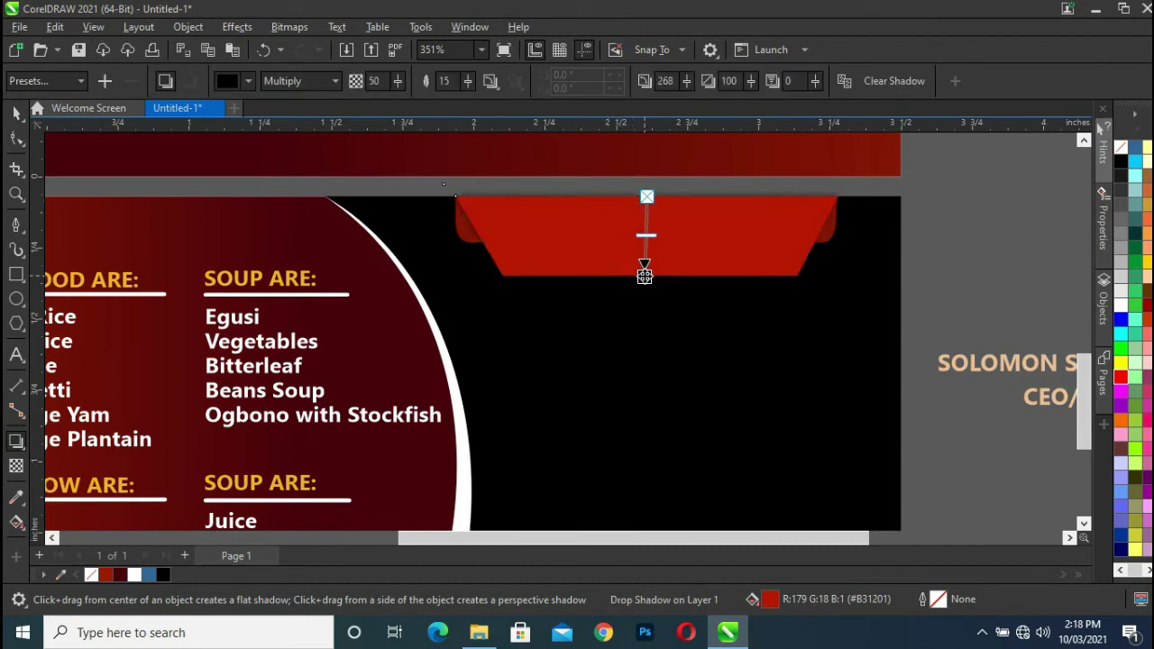
pyautogui.click(468, 82)
pyautogui.moveTo(468, 82); pyautogui.dragTo(470, 83)
pyautogui.click(469, 82)
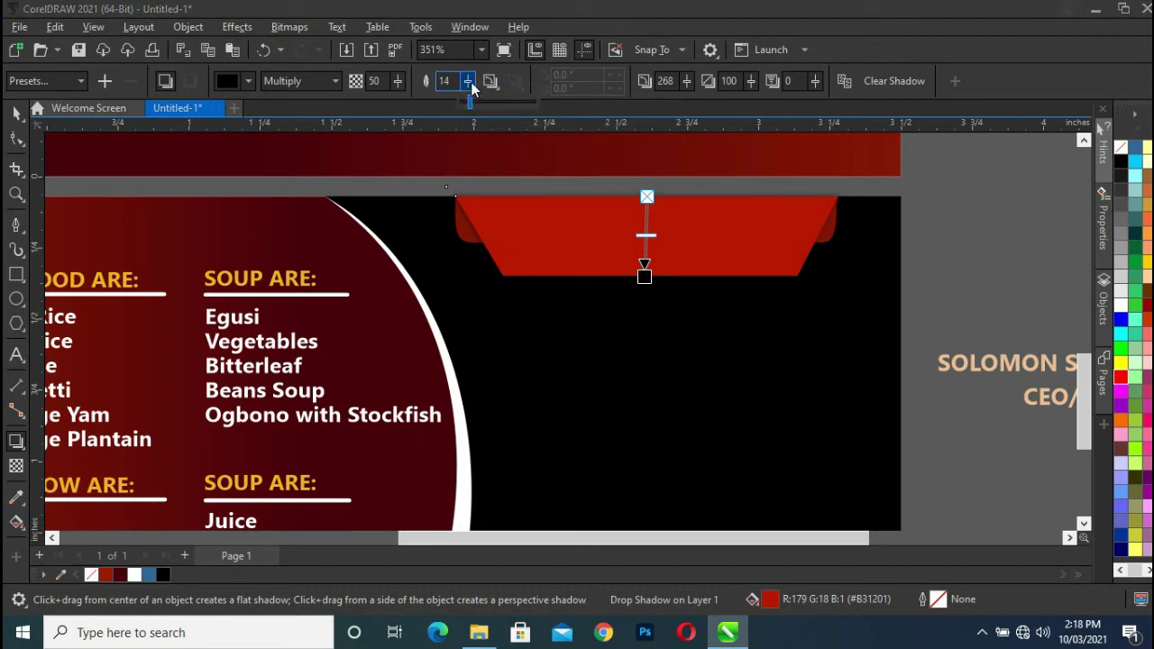
pyautogui.moveTo(473, 83); pyautogui.dragTo(471, 84)
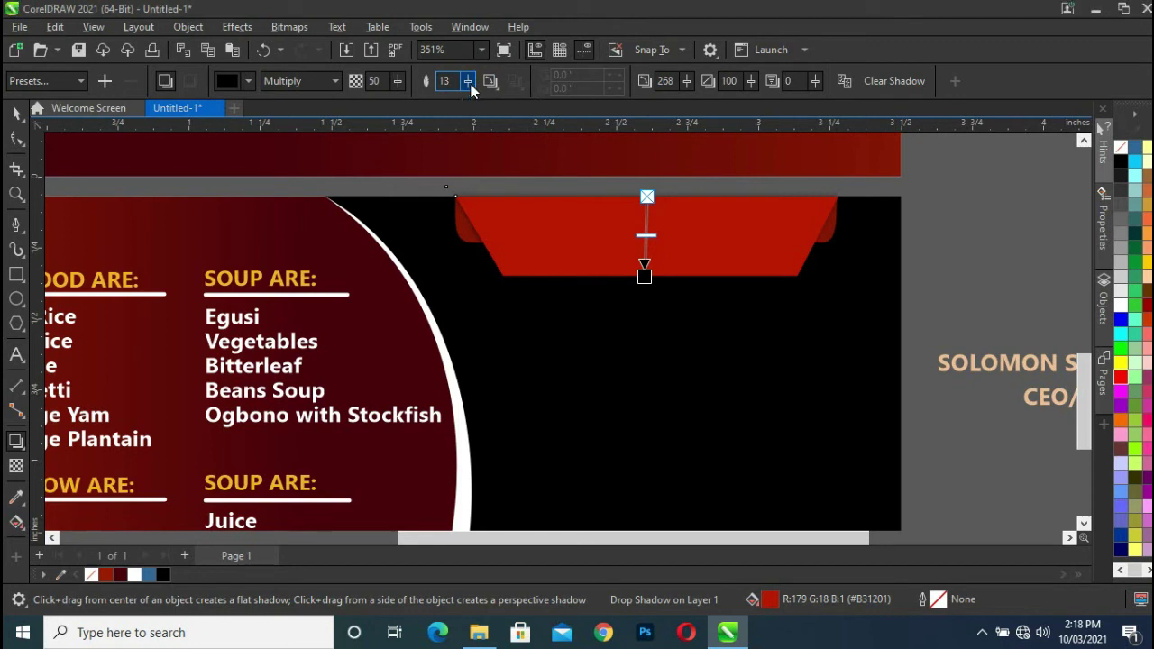
pyautogui.moveTo(397, 81)
pyautogui.mouseDown()
pyautogui.moveTo(417, 87)
pyautogui.moveTo(406, 80)
pyautogui.mouseUp()
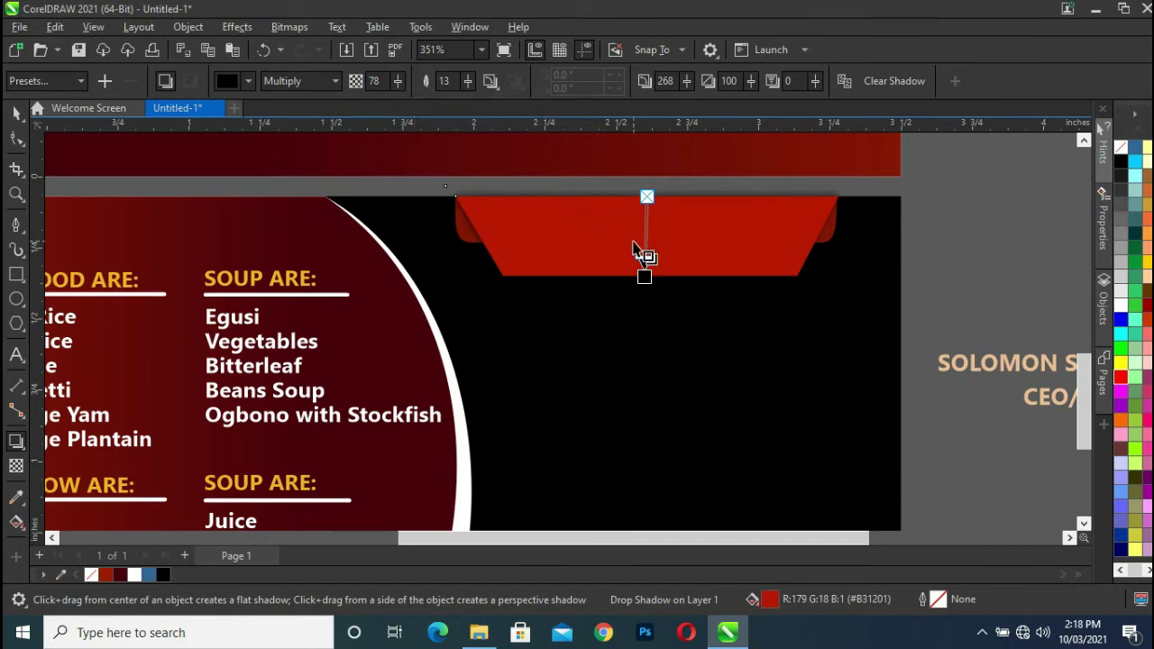
pyautogui.click(13, 114)
pyautogui.click(557, 225)
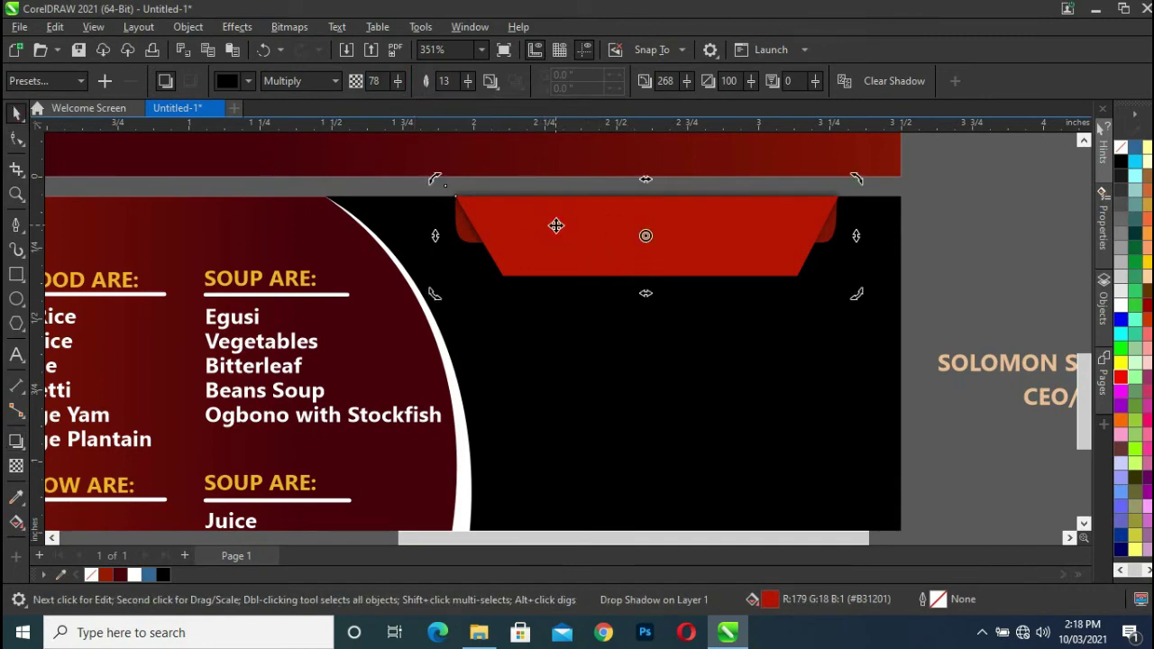
# - Break the ribbon's drop shadow apart into a separate shadow rectangle
pyautogui.rightClick(557, 226)
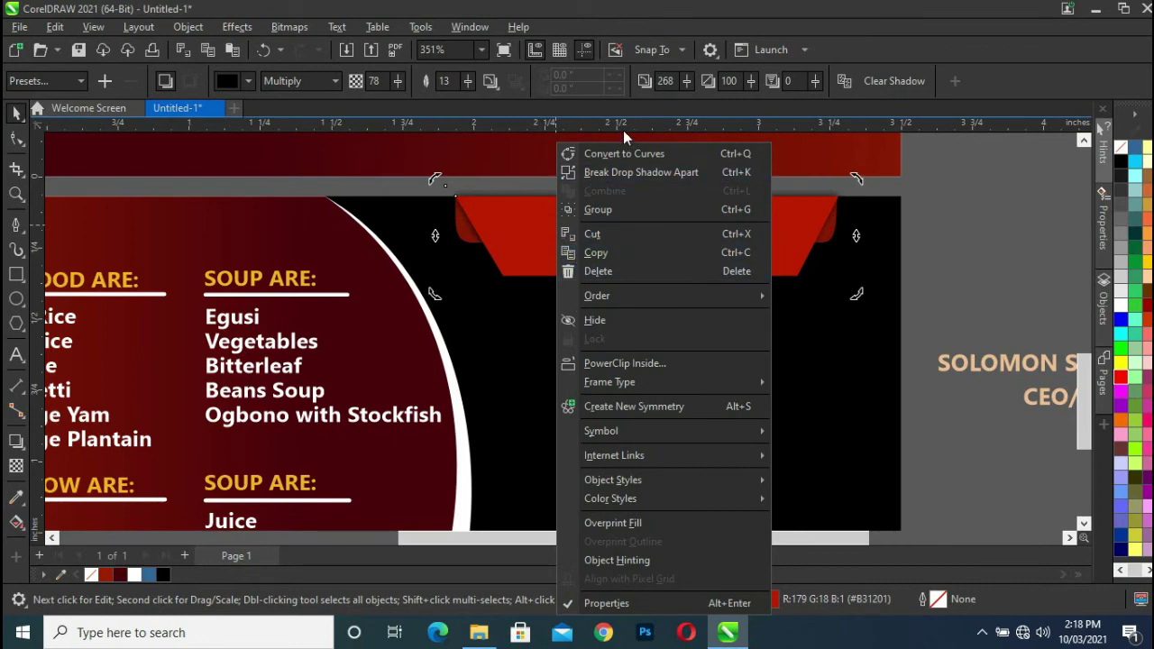
pyautogui.click(634, 172)
pyautogui.click(958, 234)
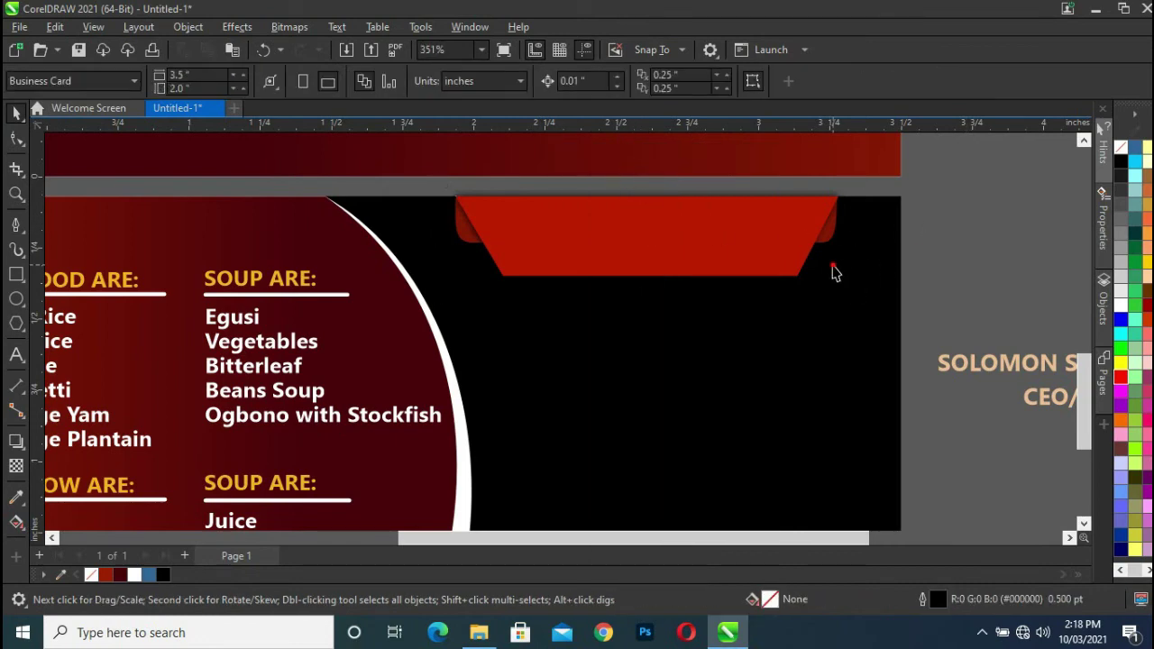
pyautogui.click(834, 265)
pyautogui.rightClick(833, 265)
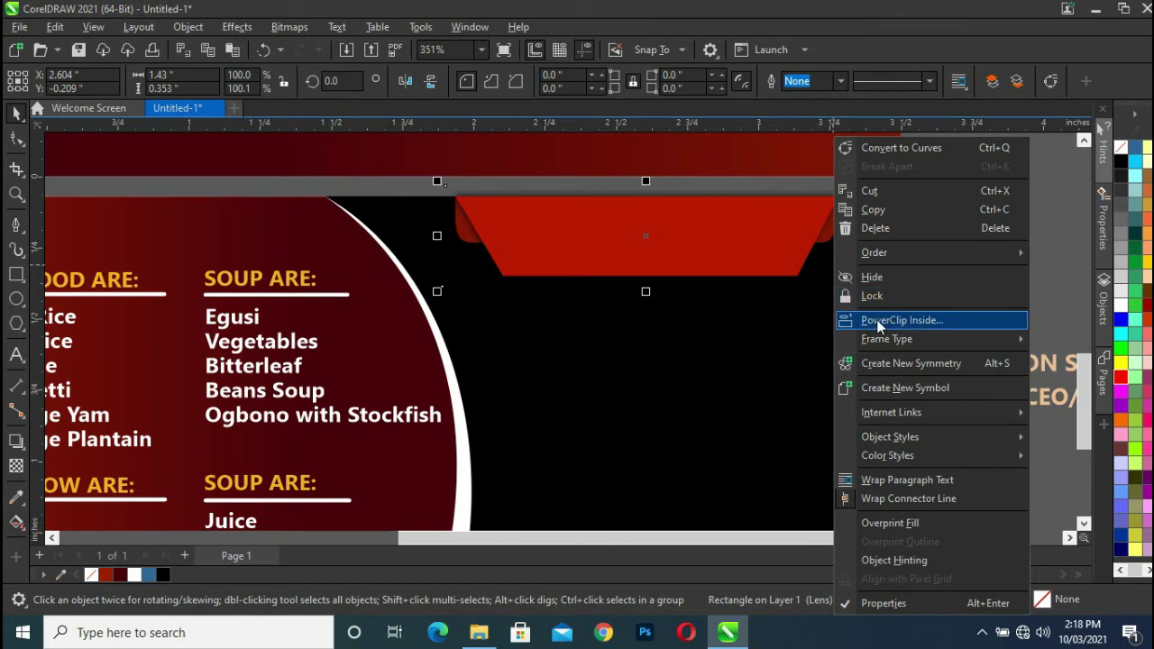
pyautogui.click(893, 320)
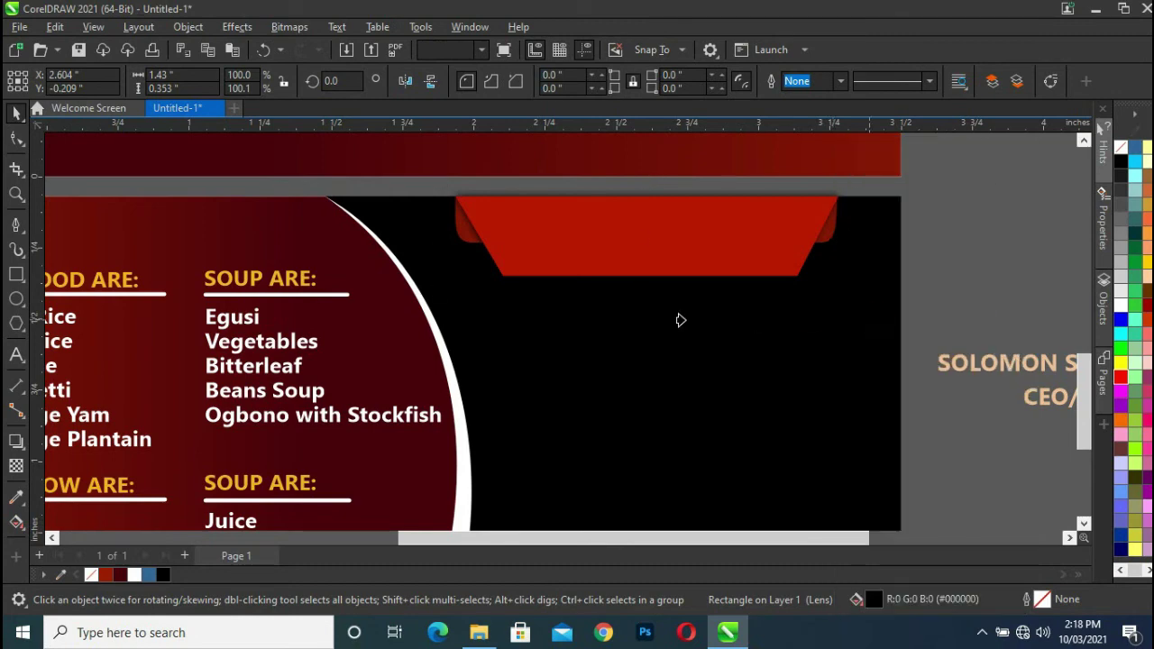
pyautogui.click(455, 219)
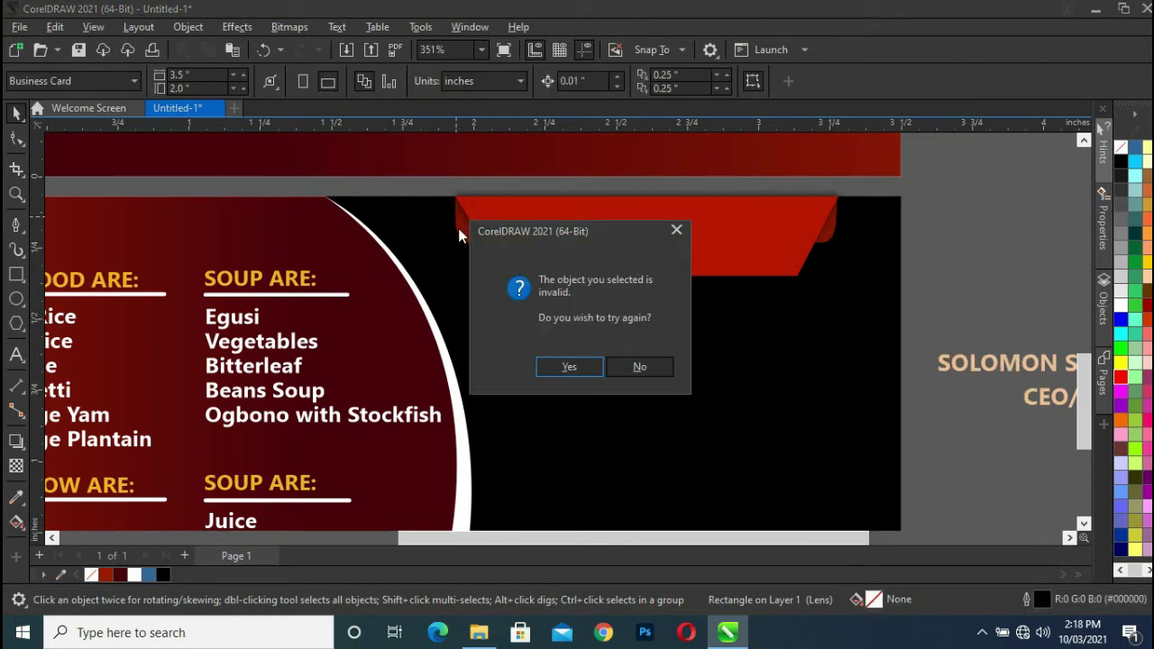
pyautogui.click(641, 371)
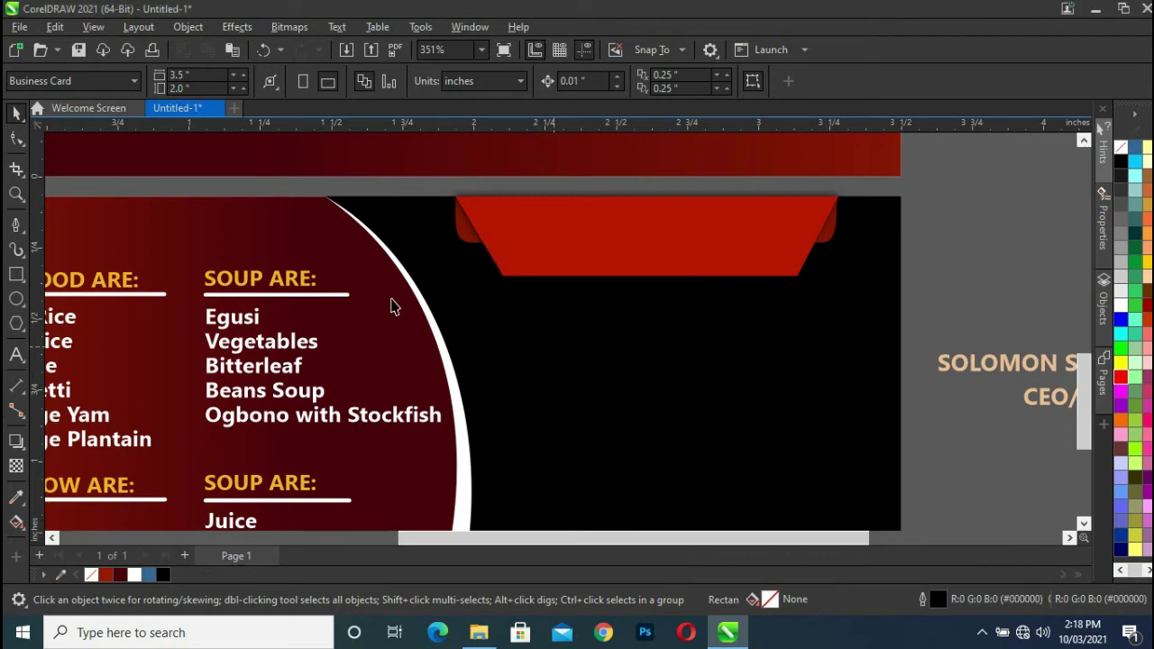
pyautogui.click(478, 241)
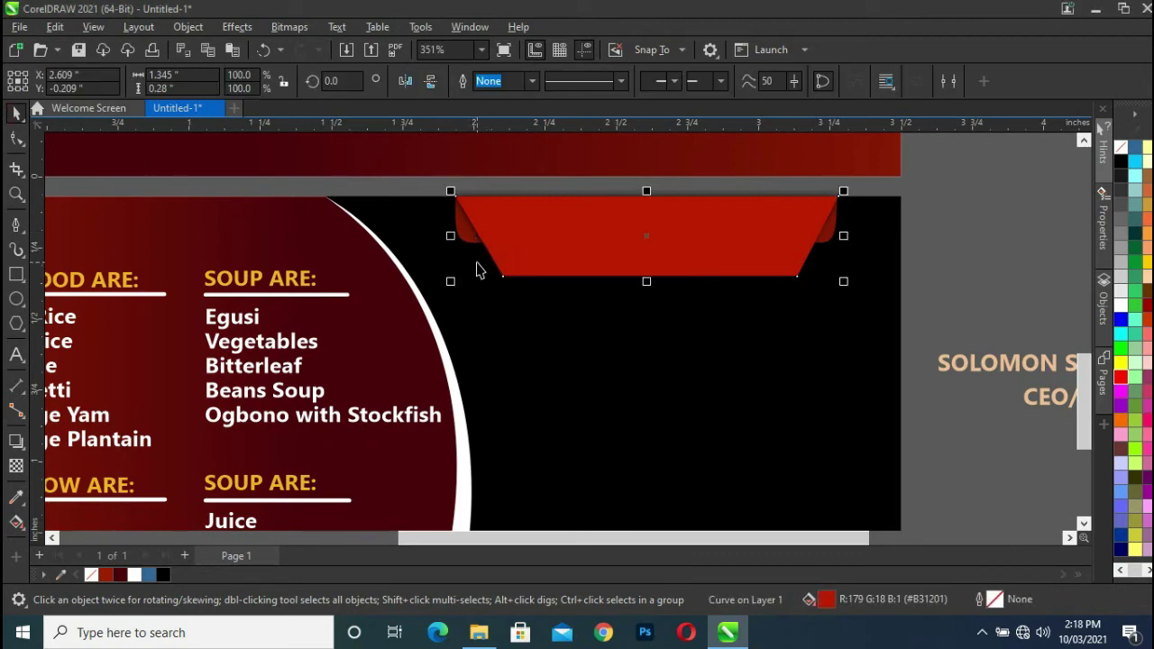
# - PowerClip the shadow rectangle inside the red ribbon shape and reposition it within
pyautogui.moveTo(545, 312); pyautogui.dragTo(891, 277)
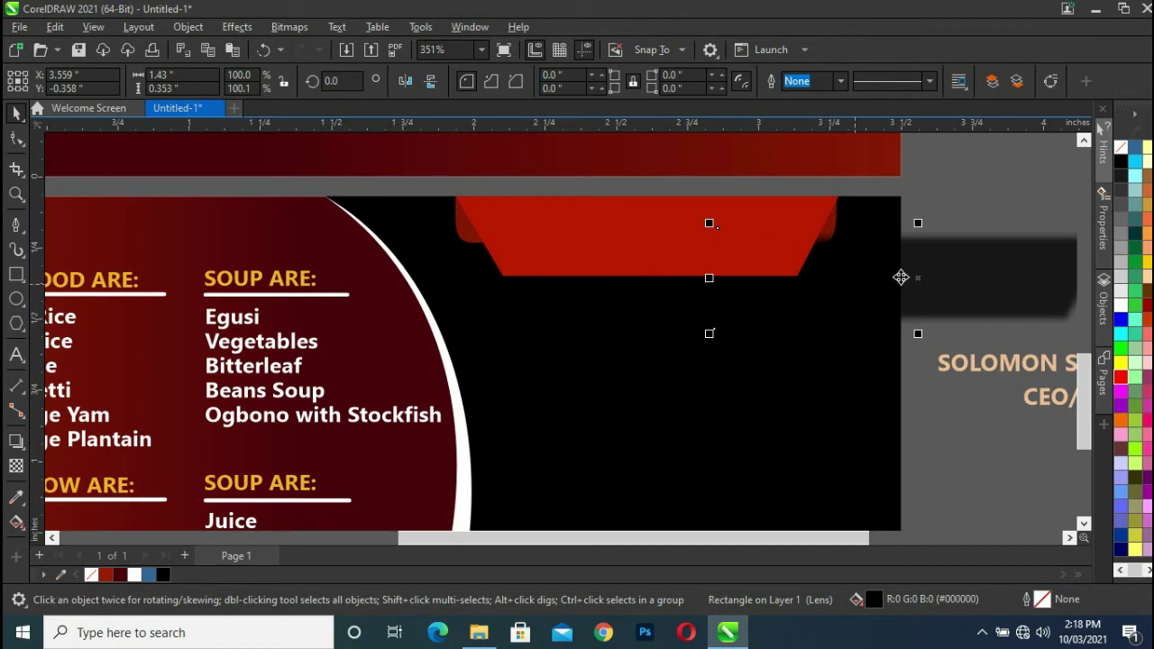
pyautogui.rightClick(943, 263)
pyautogui.click(972, 320)
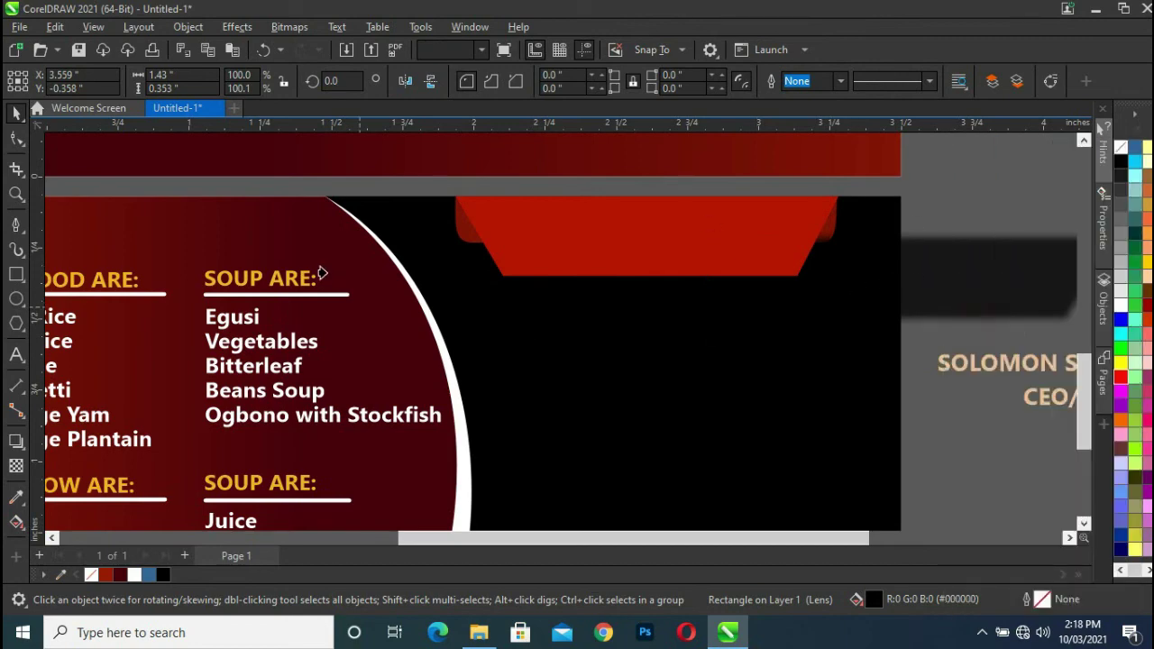
pyautogui.click(457, 232)
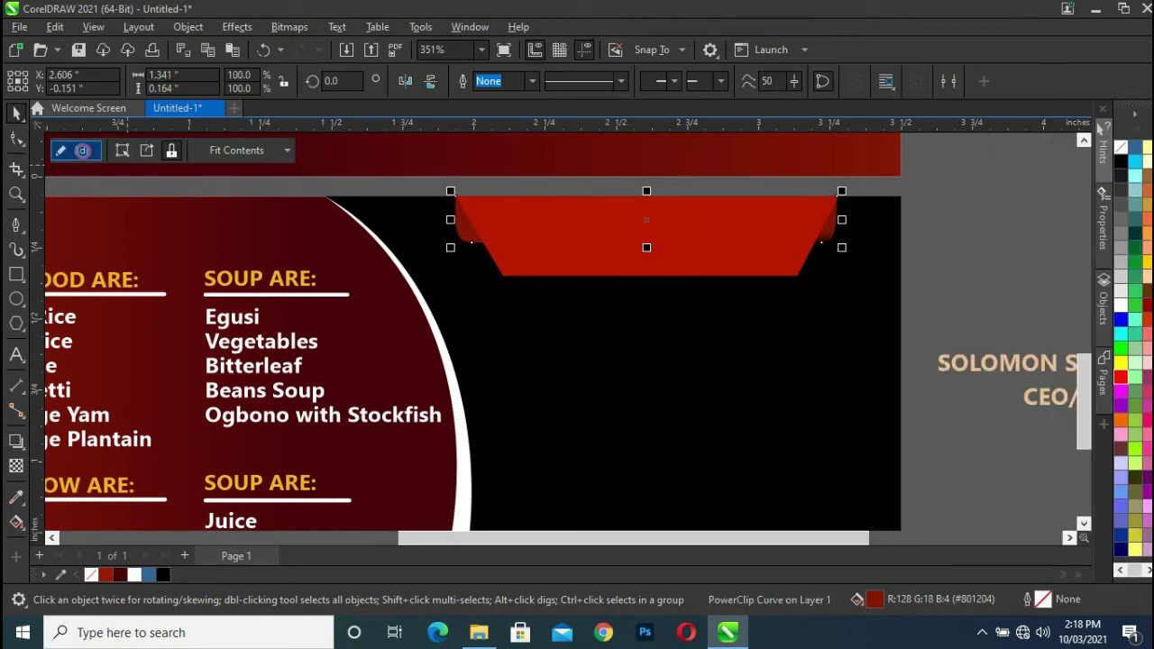
pyautogui.click(58, 151)
pyautogui.moveTo(943, 276)
pyautogui.mouseDown()
pyautogui.moveTo(648, 251)
pyautogui.moveTo(671, 233)
pyautogui.mouseUp()
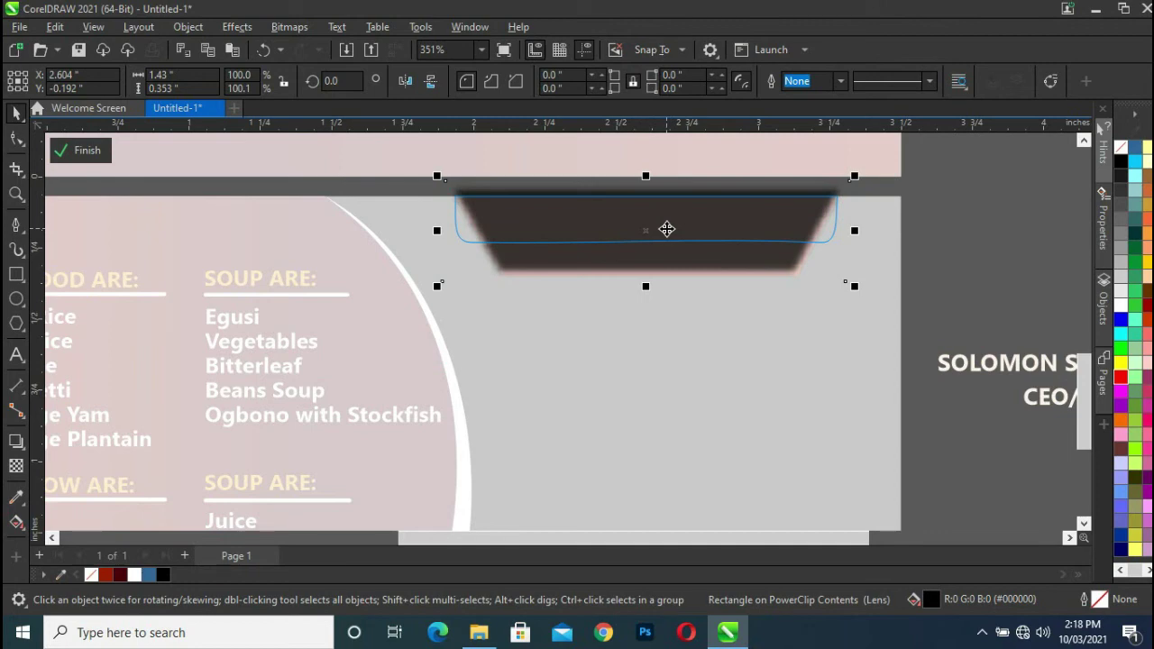
pyautogui.click(79, 150)
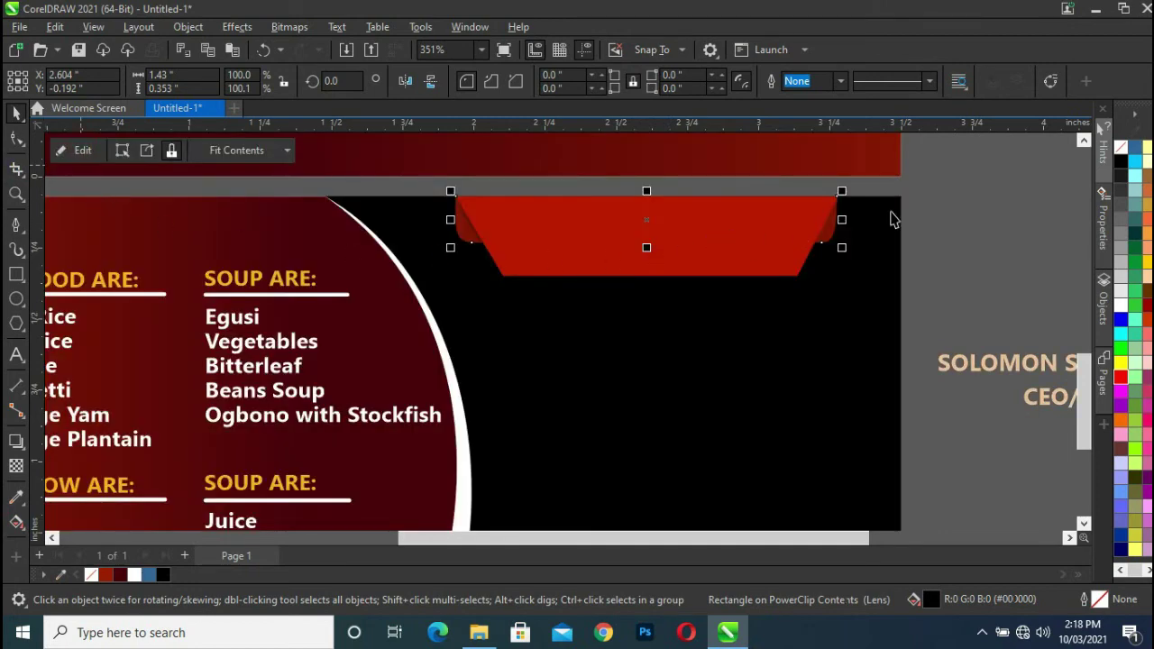
pyautogui.click(929, 219)
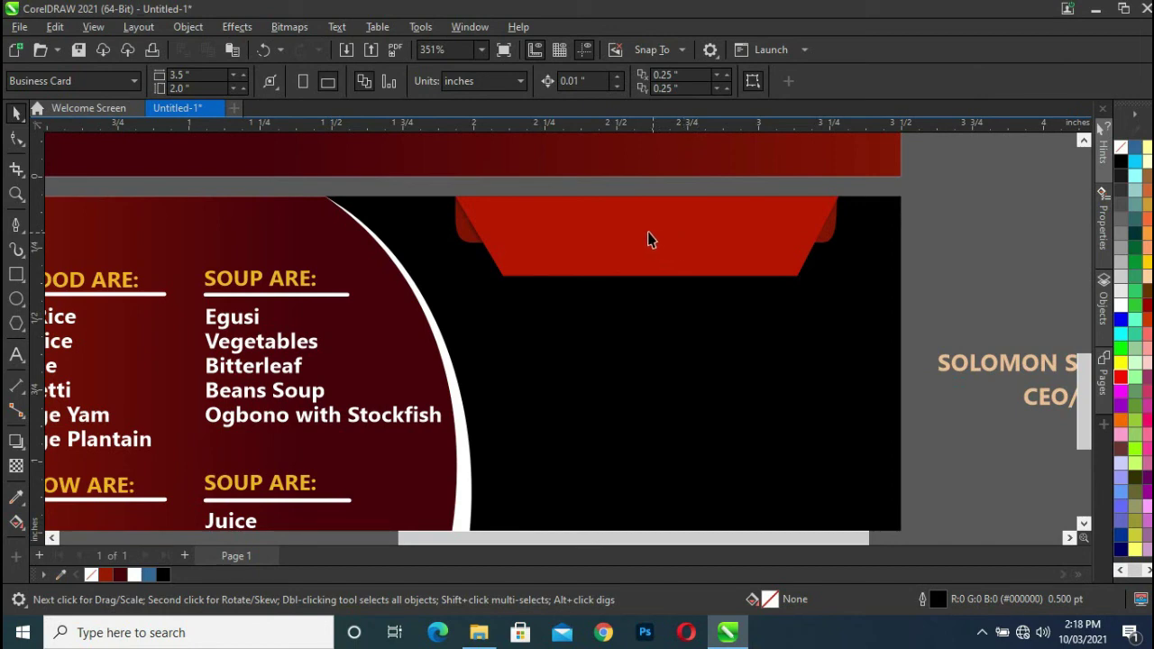
# - Apply a top-to-bottom fountain fill to the ribbon tab with red end and dark maroon middle stops
pyautogui.scroll(-1, 614, 228)
pyautogui.scroll(-1, 615, 226)
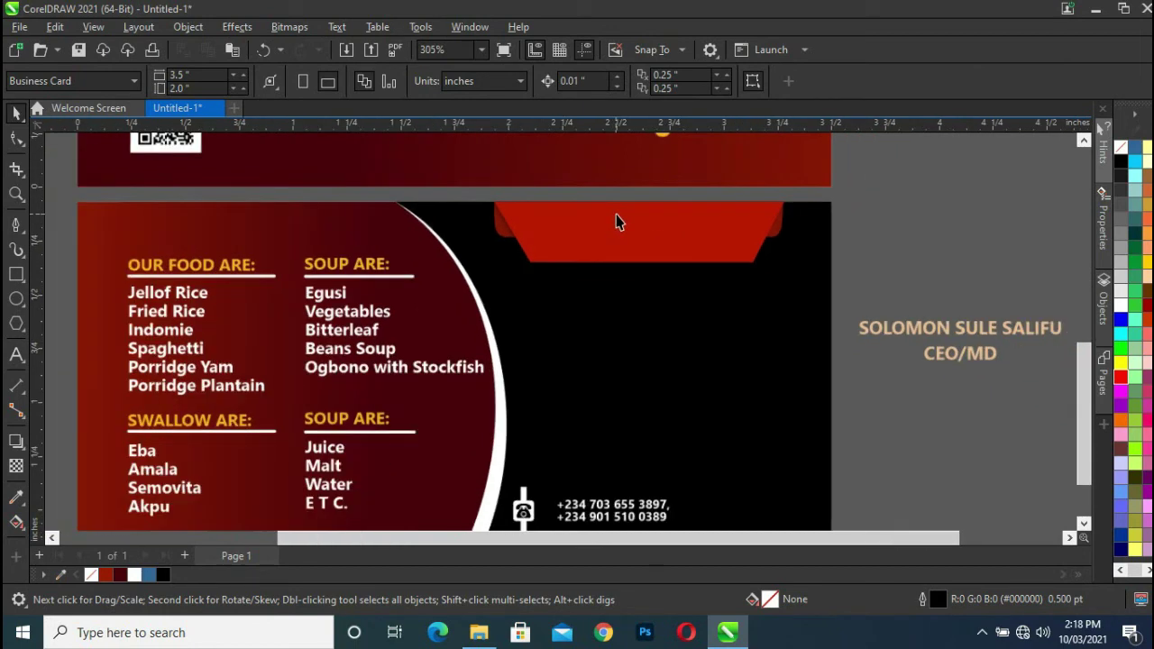
pyautogui.scroll(-1, 621, 230)
pyautogui.scroll(1, 832, 261)
pyautogui.scroll(1, 838, 259)
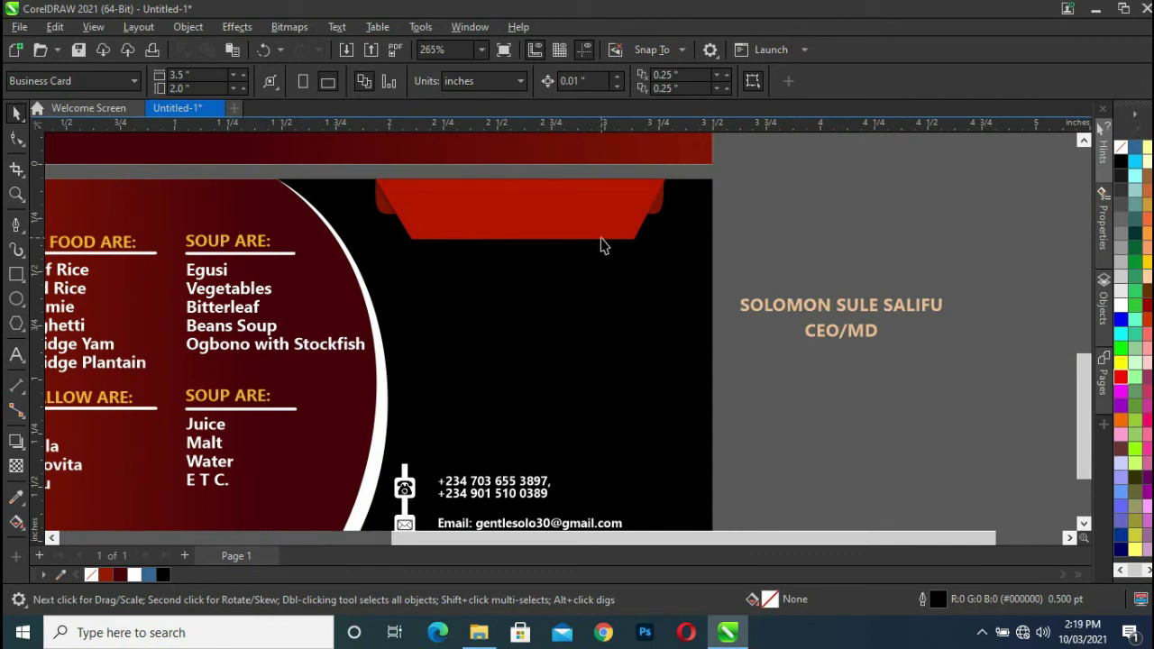
pyautogui.click(550, 228)
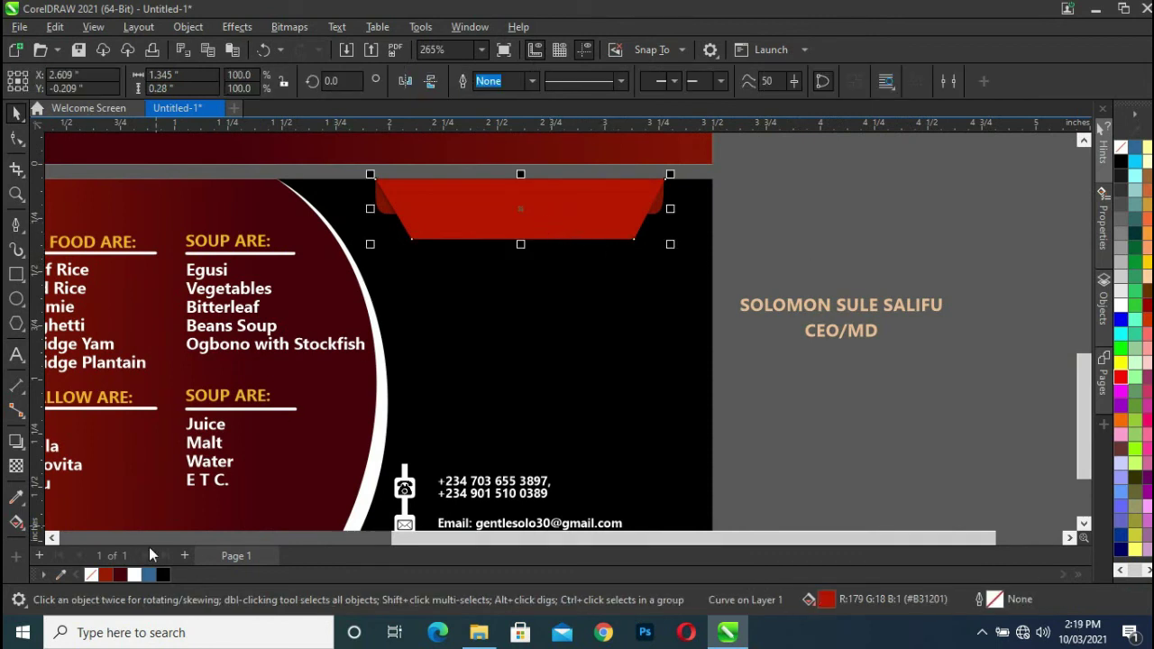
pyautogui.click(915, 361)
pyautogui.click(15, 525)
pyautogui.moveTo(535, 180); pyautogui.dragTo(535, 234)
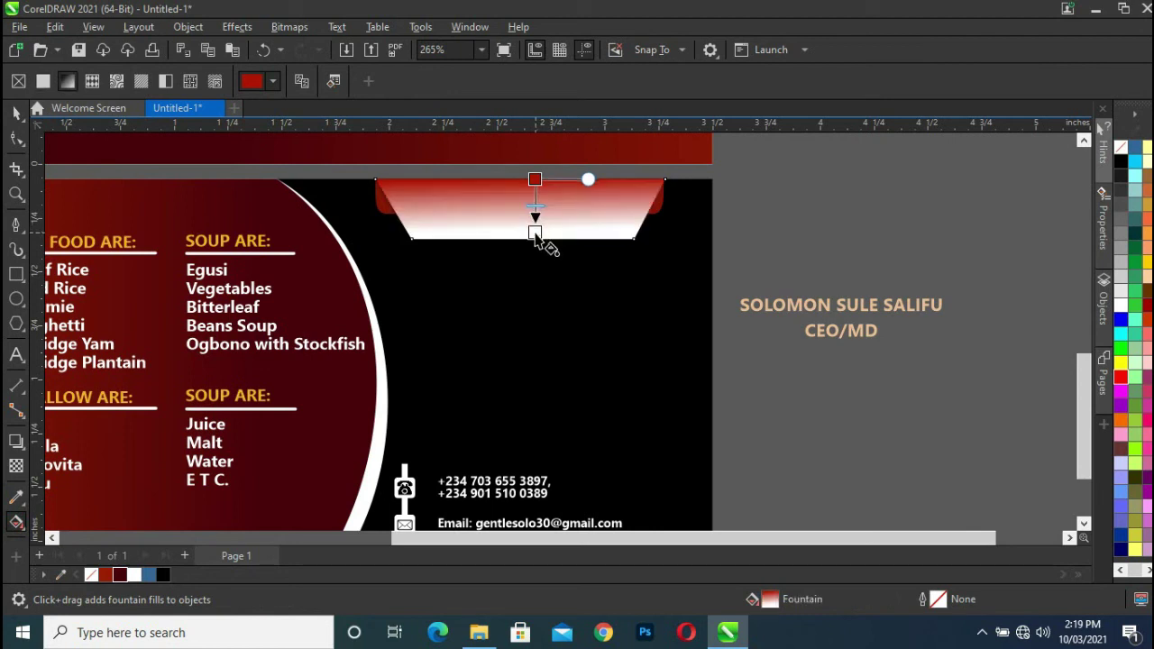
pyautogui.click(535, 233)
pyautogui.click(118, 580)
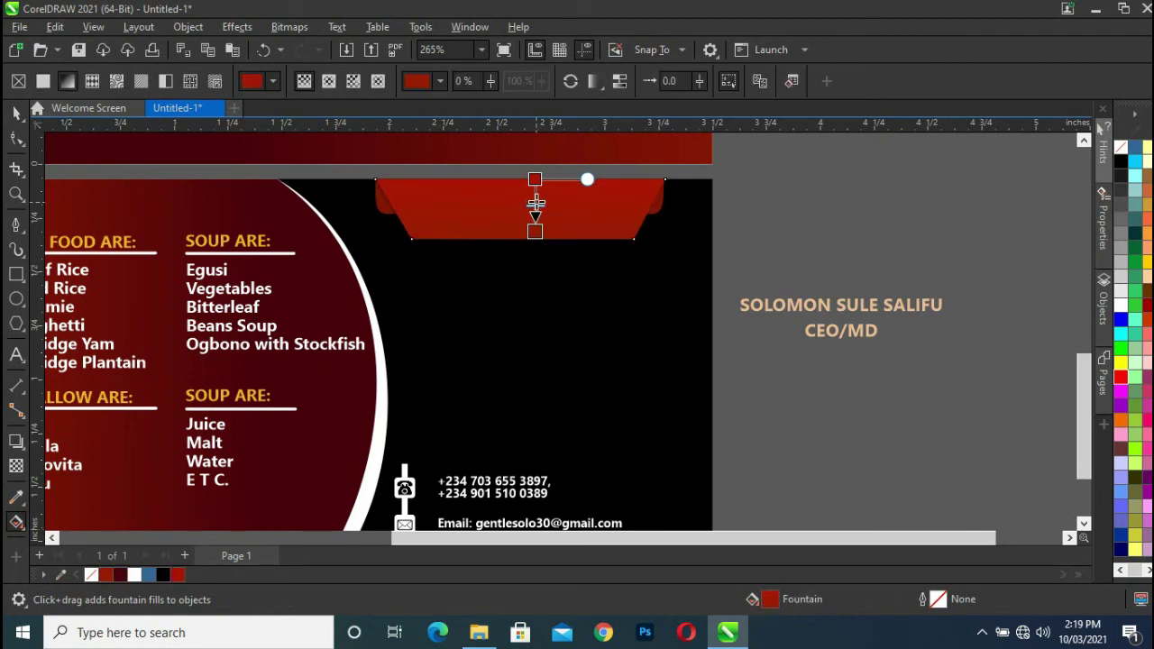
pyautogui.doubleClick(536, 200)
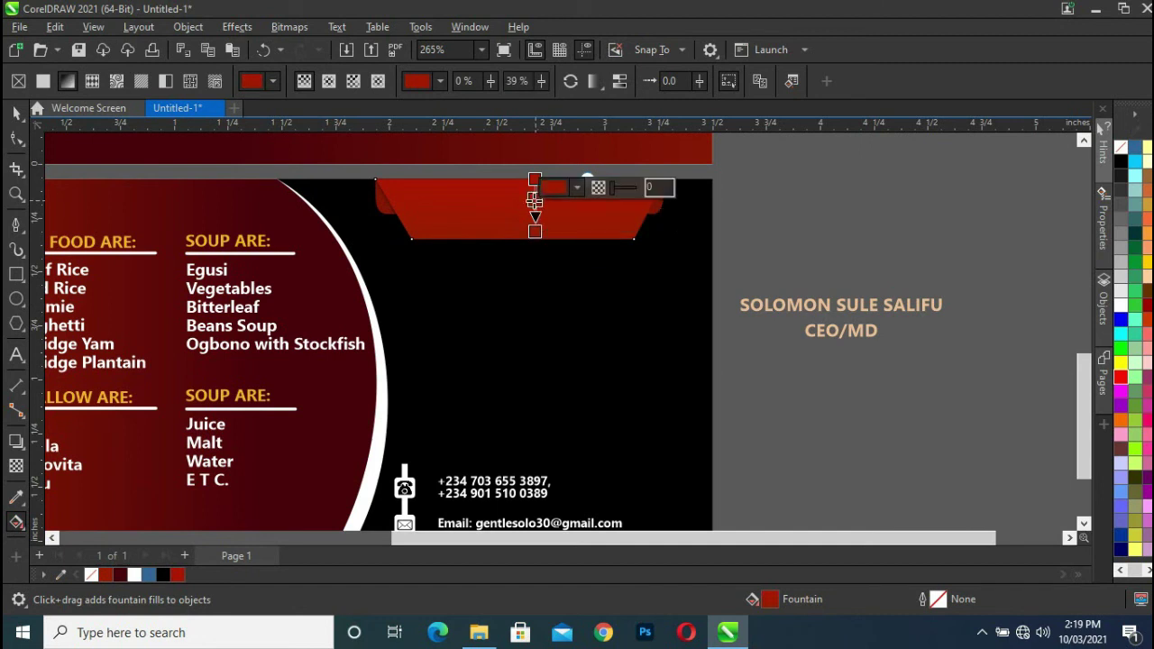
pyautogui.click(120, 574)
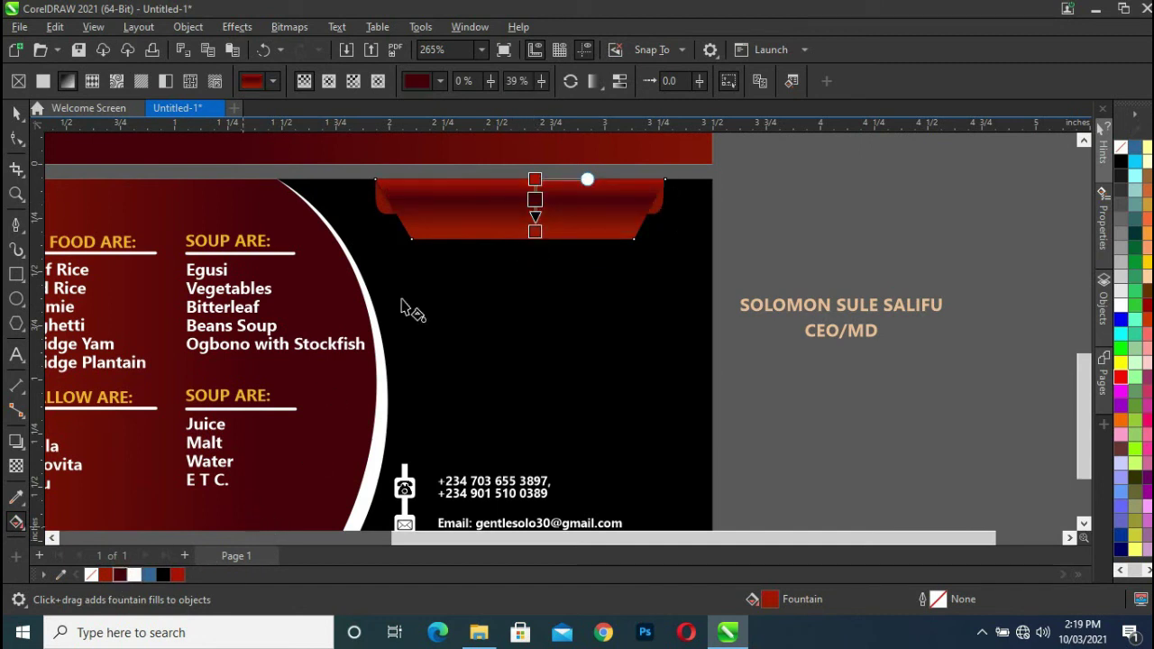
pyautogui.moveTo(535, 225); pyautogui.dragTo(536, 247)
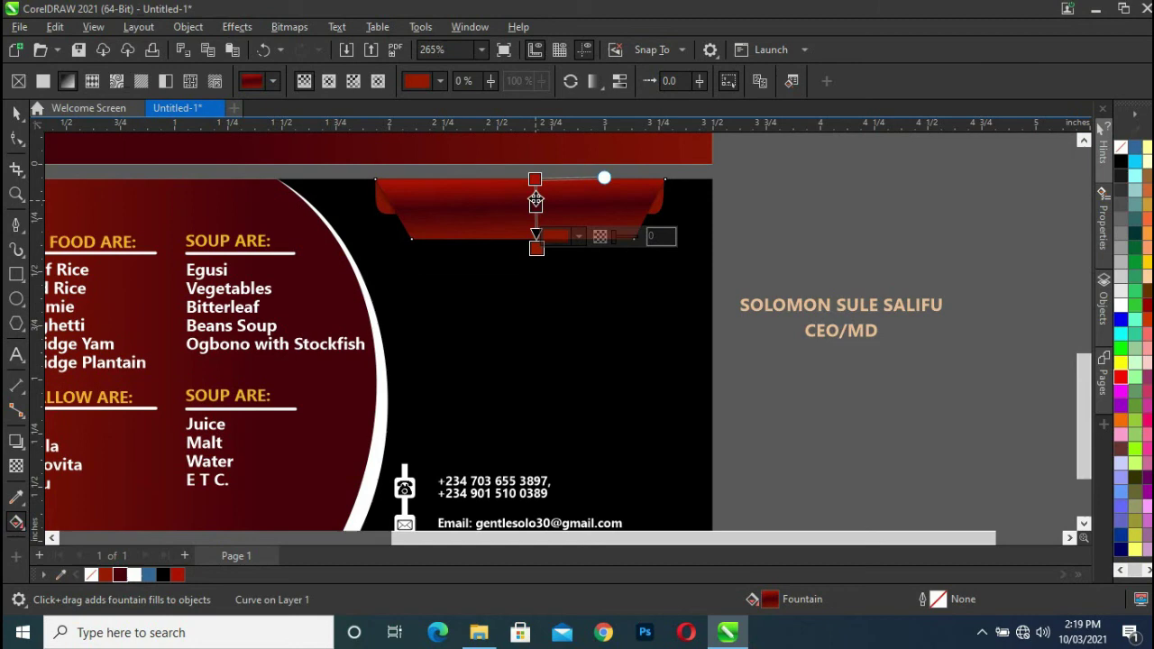
pyautogui.moveTo(536, 206); pyautogui.dragTo(536, 191)
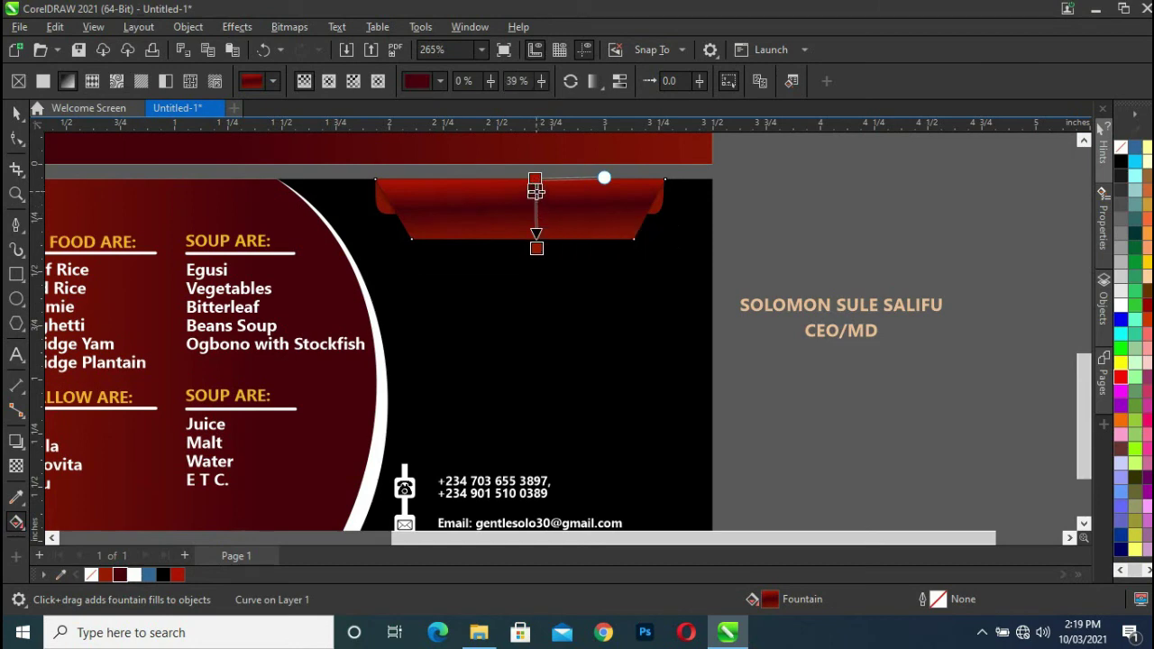
pyautogui.click(534, 249)
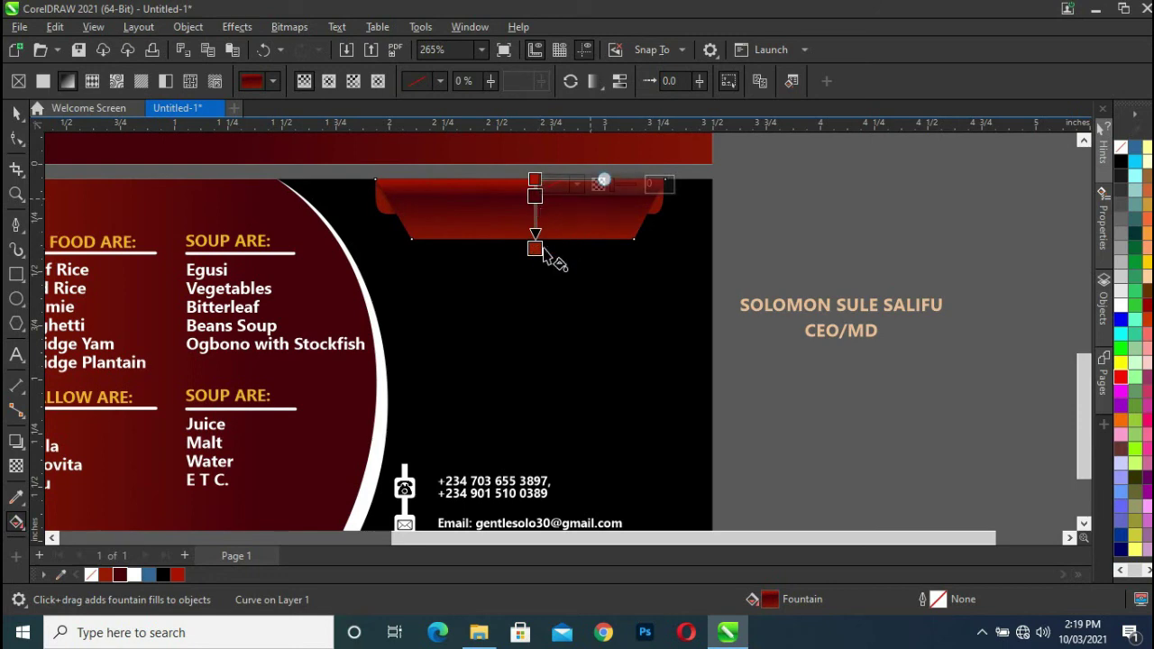
pyautogui.click(535, 248)
pyautogui.moveTo(535, 195); pyautogui.dragTo(535, 205)
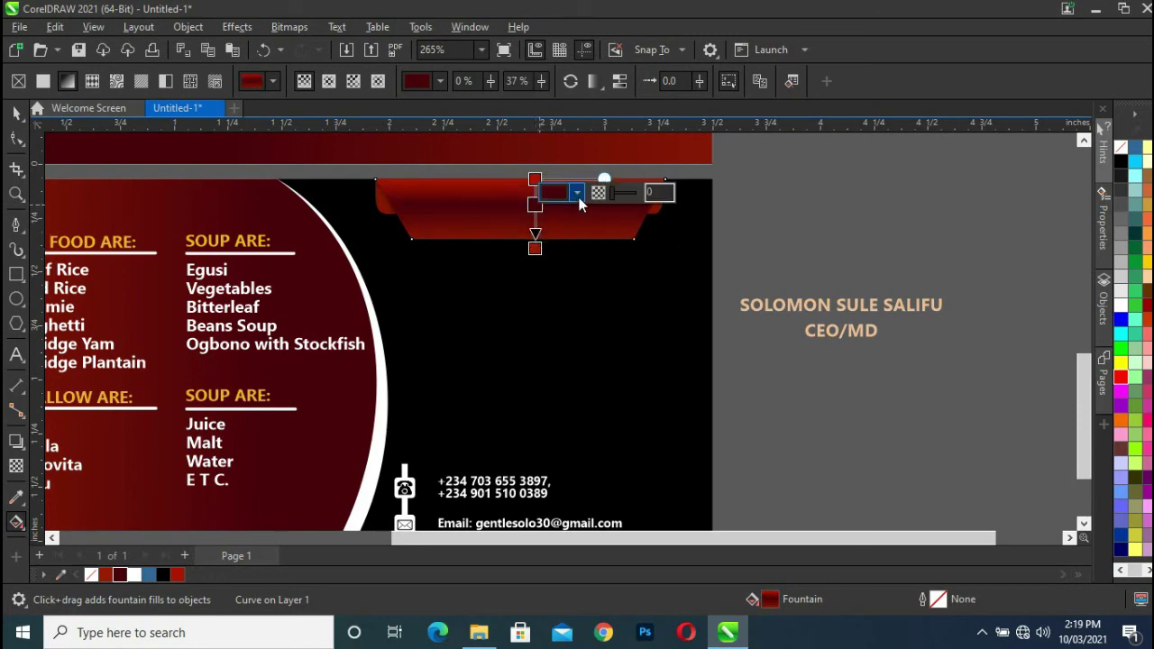
# - Mix a custom deep red toward #800000 for the gradient stop in the RGB mixer
pyautogui.click(576, 193)
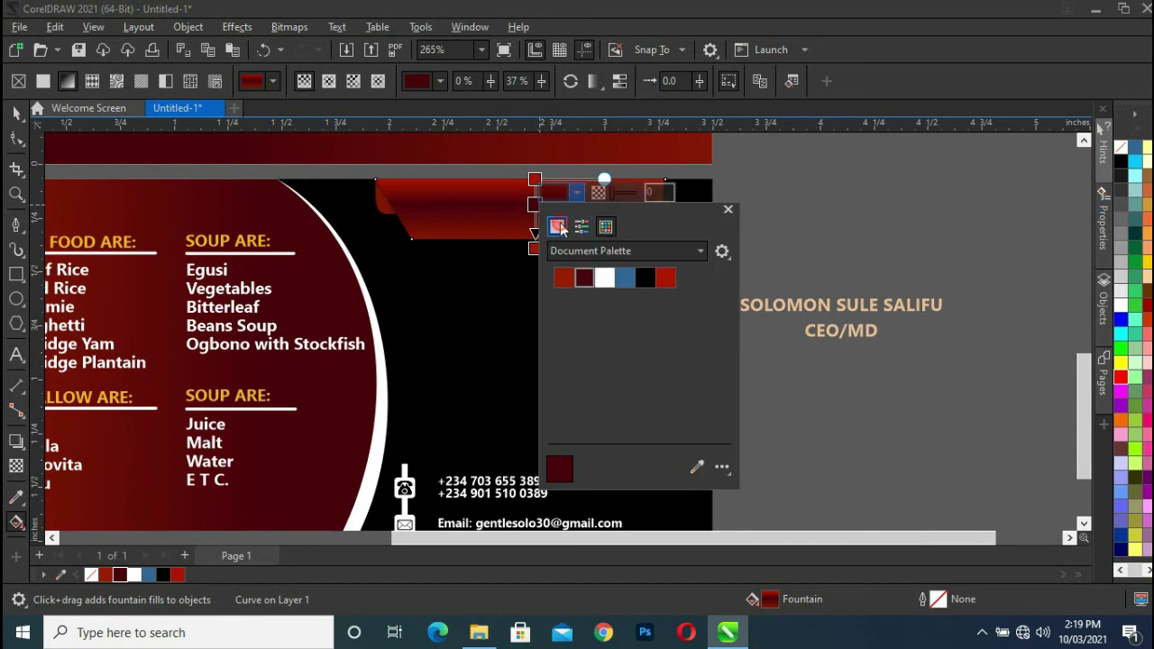
pyautogui.click(559, 226)
pyautogui.click(659, 322)
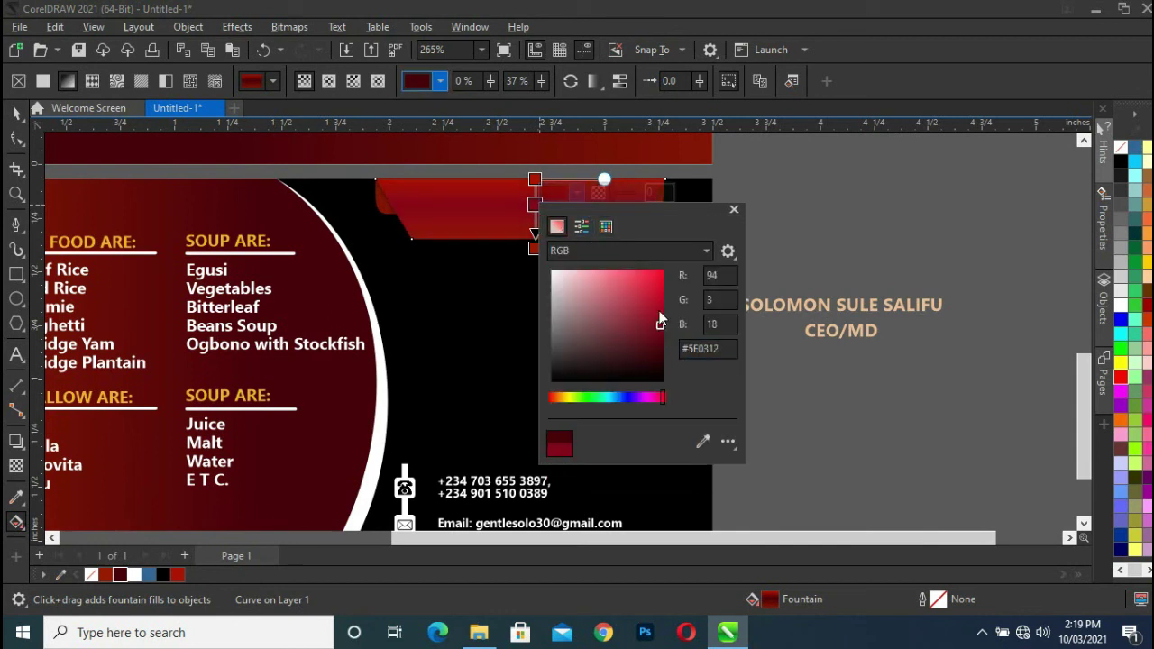
pyautogui.moveTo(662, 314); pyautogui.dragTo(666, 317)
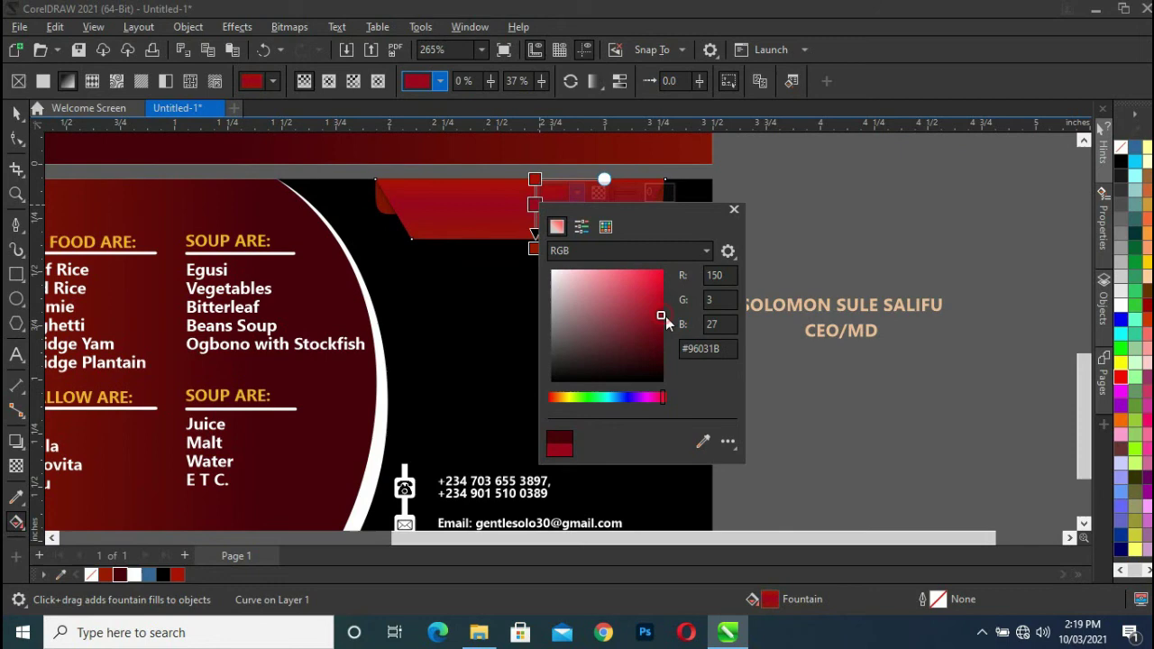
pyautogui.moveTo(660, 397); pyautogui.dragTo(664, 397)
pyautogui.moveTo(663, 312)
pyautogui.mouseDown()
pyautogui.moveTo(661, 300)
pyautogui.moveTo(667, 324)
pyautogui.mouseUp()
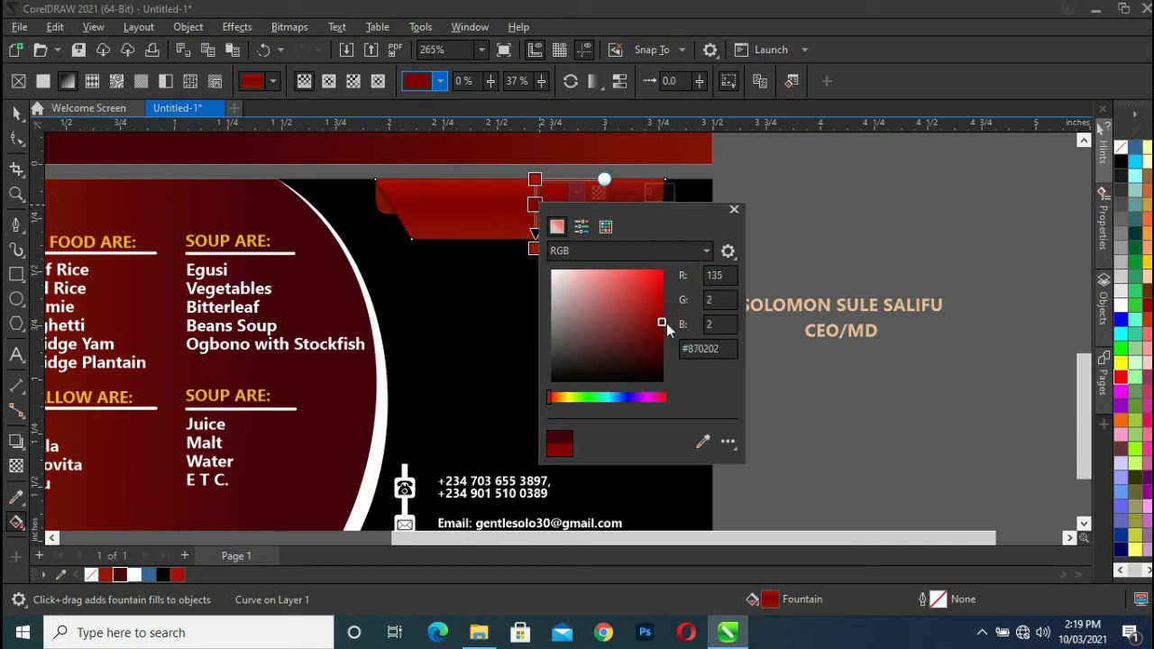
pyautogui.moveTo(666, 323); pyautogui.dragTo(668, 327)
pyautogui.click(13, 117)
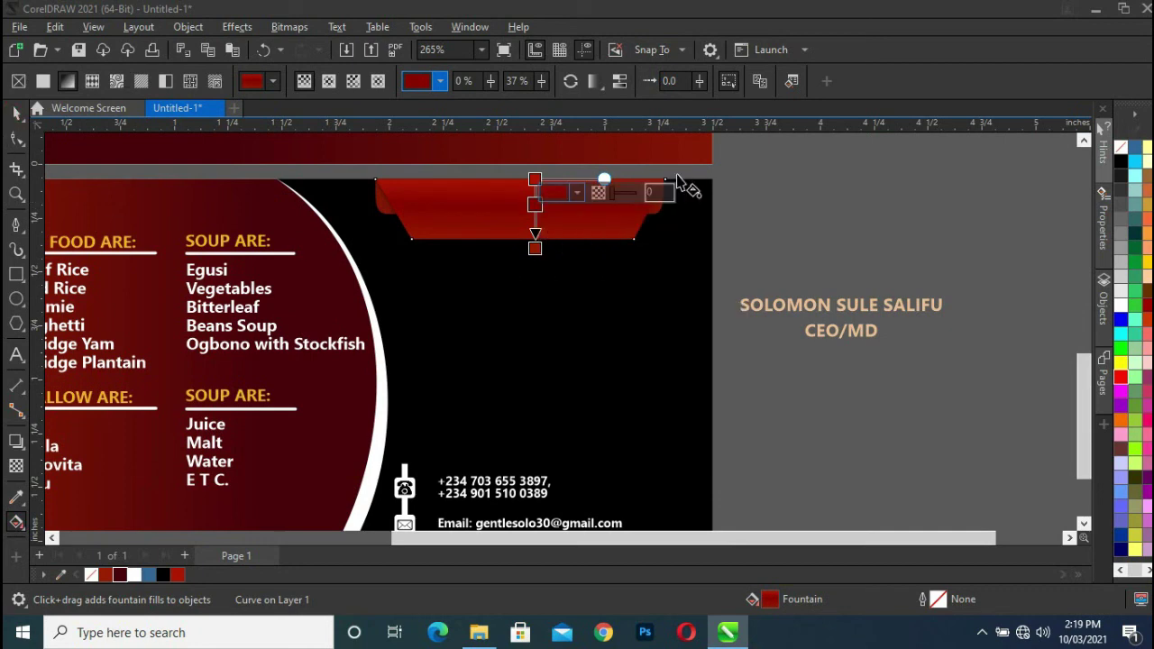
pyautogui.click(13, 112)
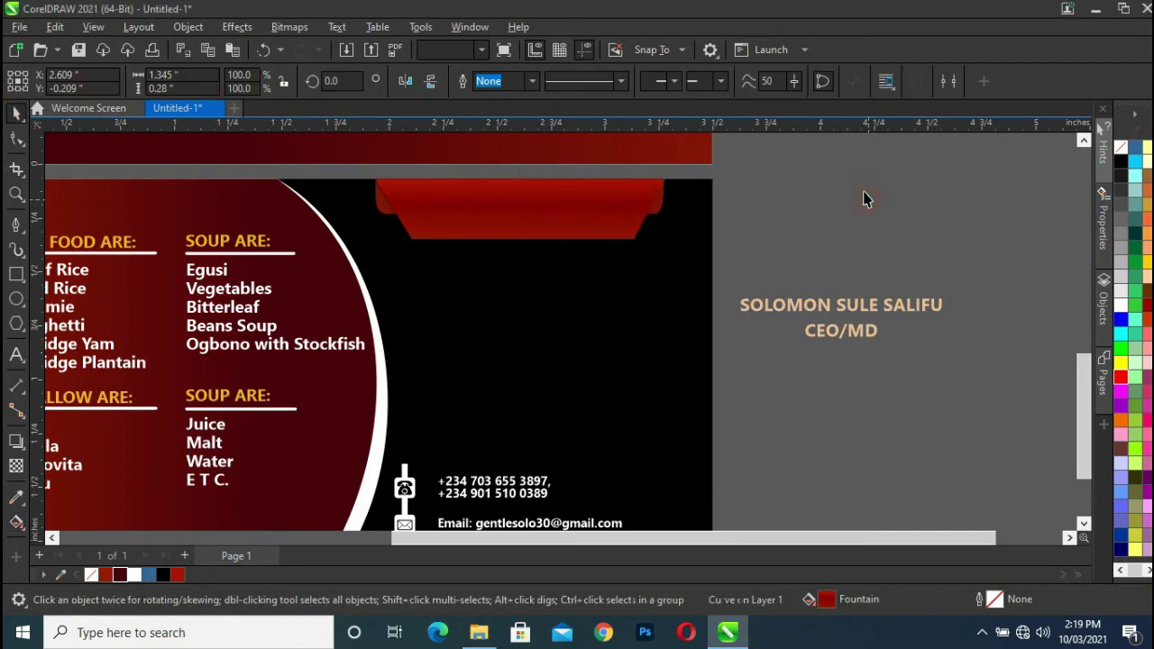
# - Move the name and CEO/MD title together onto the red ribbon tab
pyautogui.click(756, 290)
pyautogui.moveTo(733, 291); pyautogui.dragTo(943, 357)
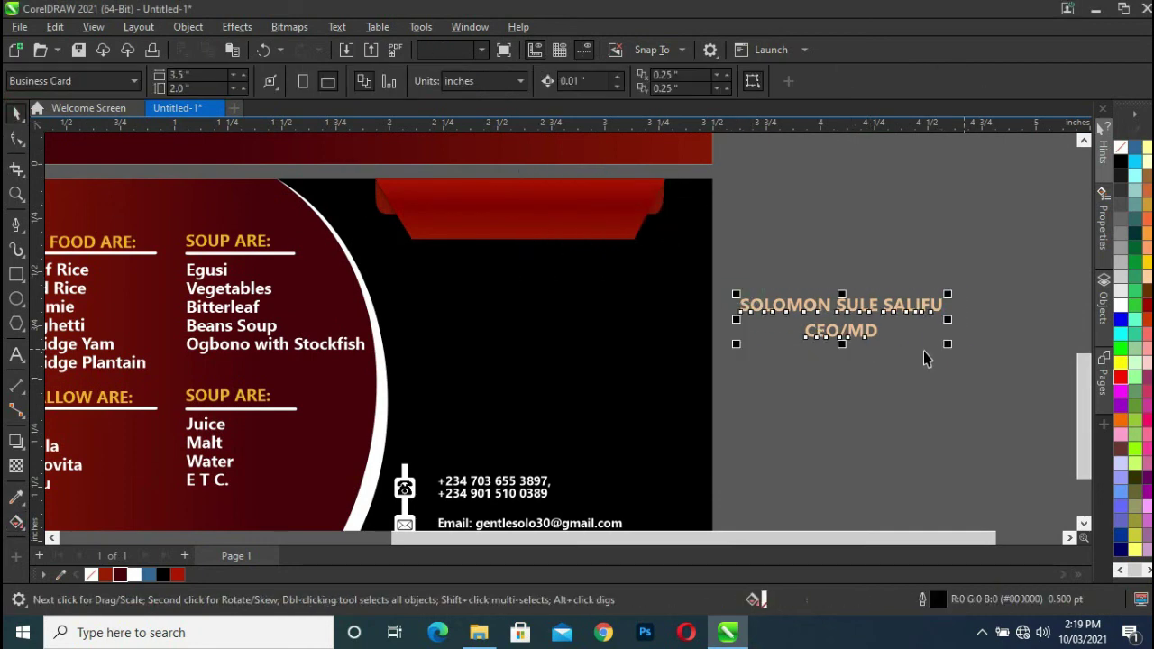
pyautogui.moveTo(833, 318); pyautogui.dragTo(521, 217)
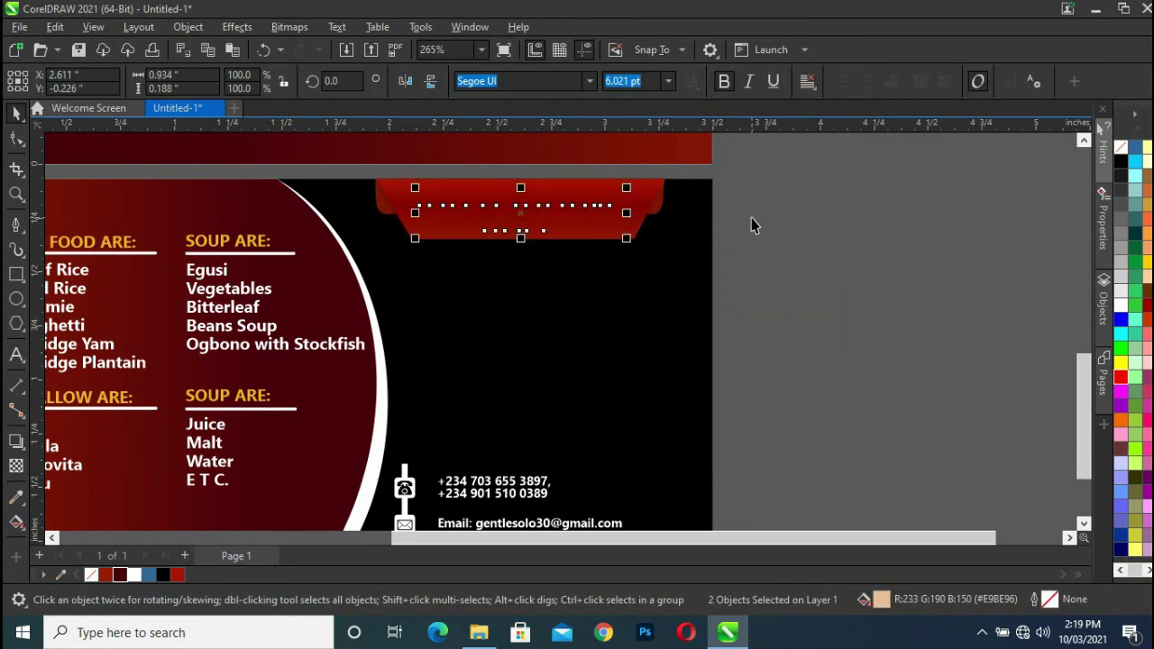
pyautogui.click(884, 311)
pyautogui.moveTo(763, 168)
pyautogui.mouseDown()
pyautogui.moveTo(444, 219)
pyautogui.moveTo(386, 250)
pyautogui.mouseUp()
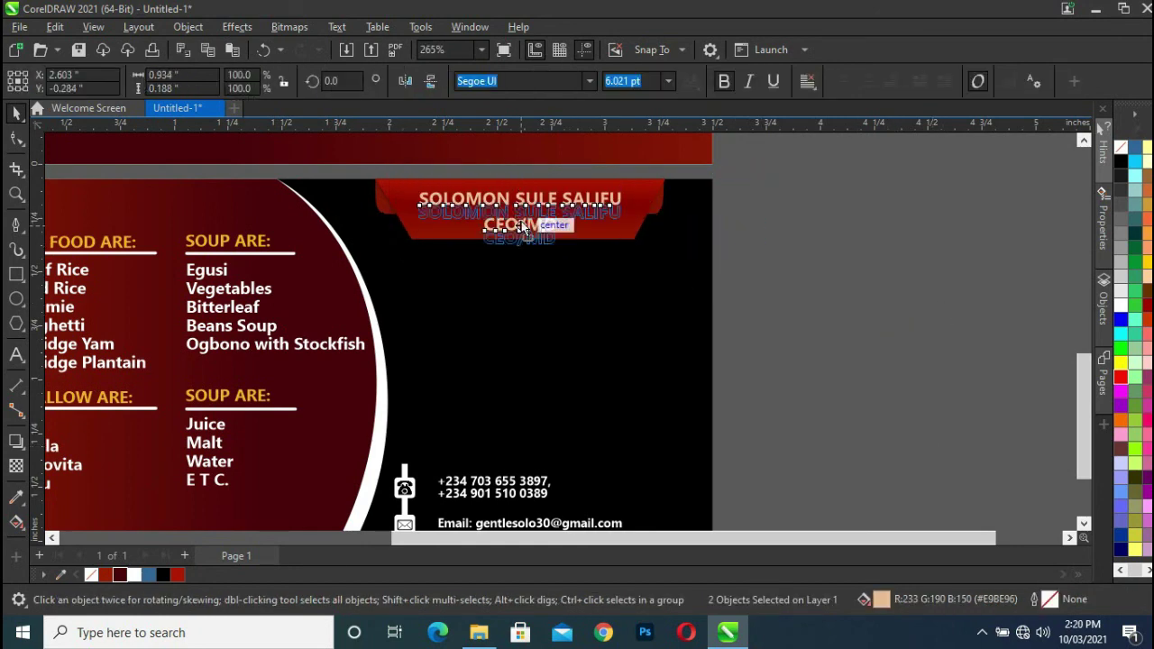
pyautogui.moveTo(522, 224); pyautogui.dragTo(523, 231)
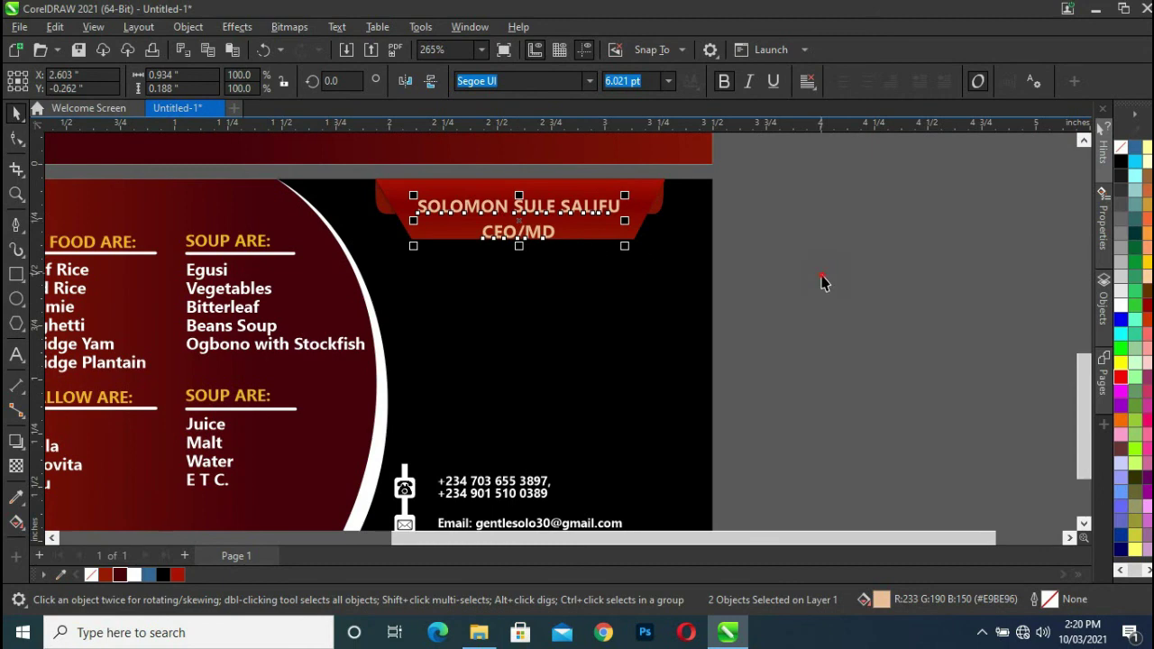
# - Drop CEO/MD just below the ribbon, then enlarge the name slightly and nudge it into place
pyautogui.click(535, 237)
pyautogui.moveTo(523, 237); pyautogui.dragTo(525, 262)
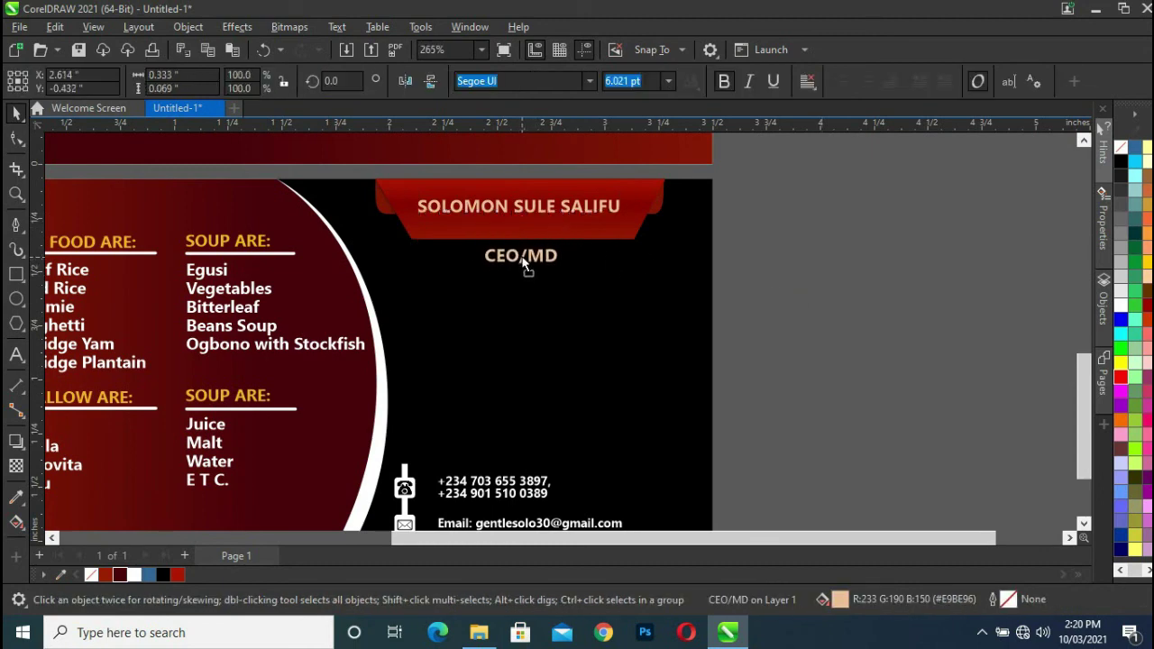
pyautogui.moveTo(525, 262); pyautogui.dragTo(523, 258)
pyautogui.click(580, 216)
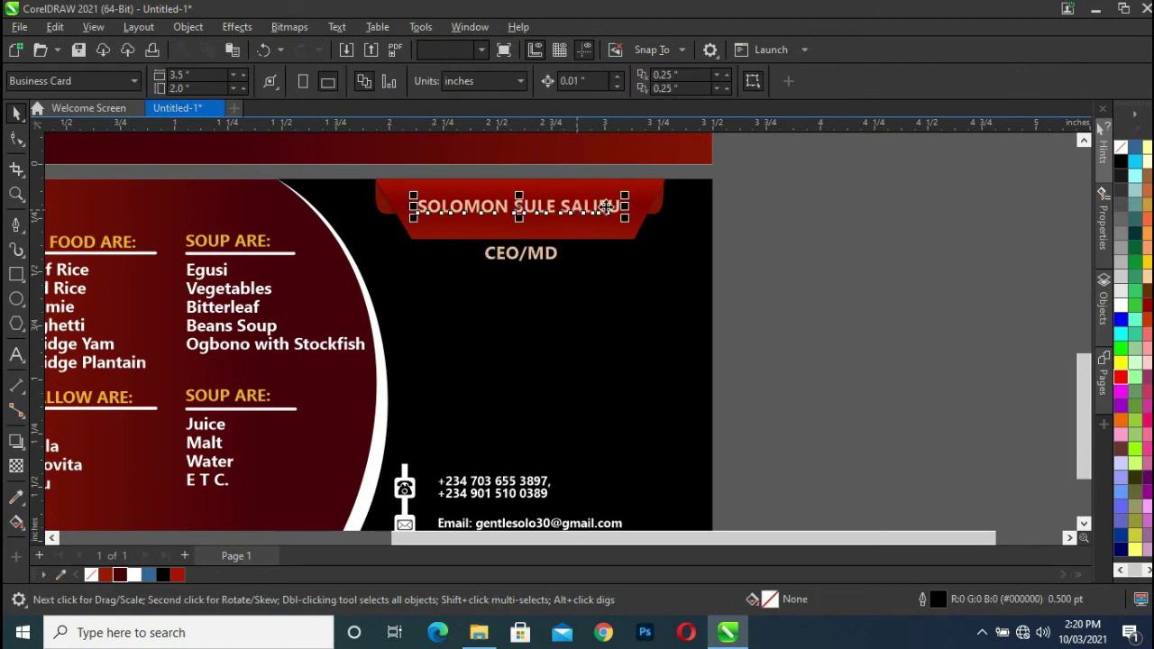
pyautogui.moveTo(639, 233); pyautogui.dragTo(646, 238)
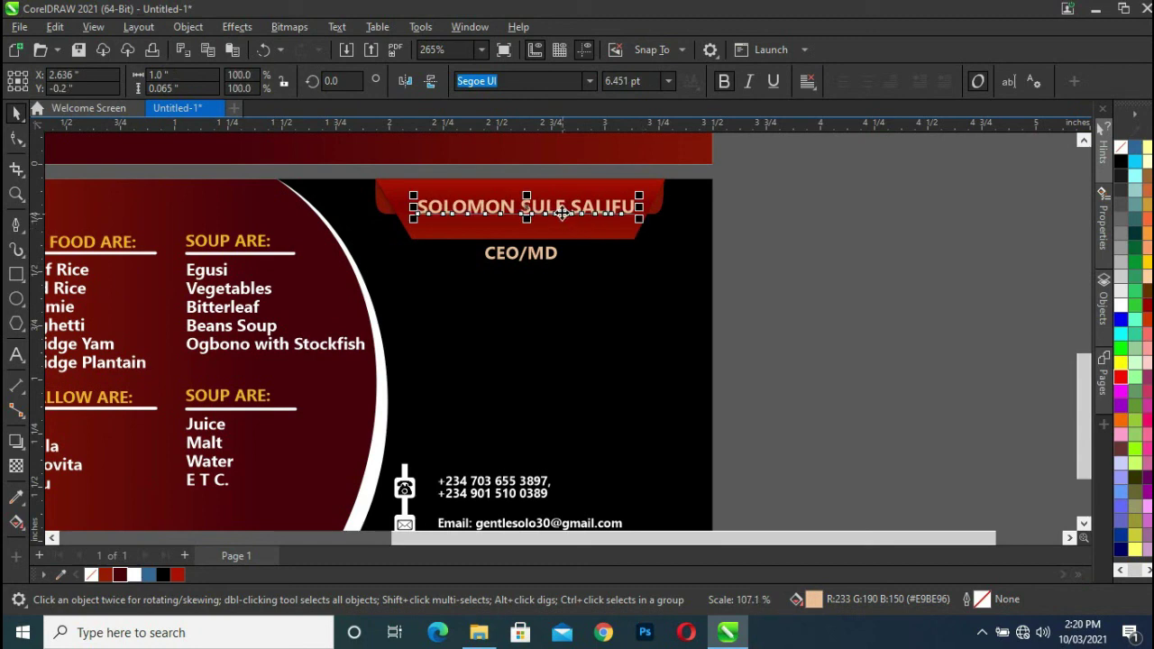
pyautogui.press('Down')
pyautogui.press('Down')
pyautogui.press('Down')
pyautogui.press('Down')
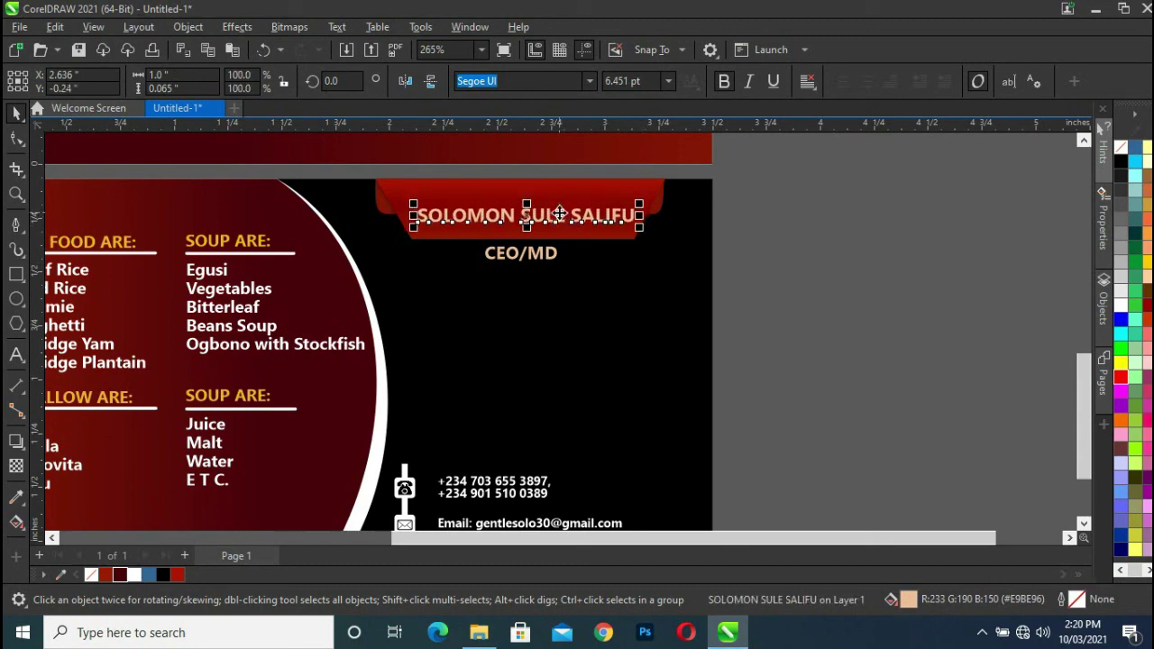
pyautogui.press('Left')
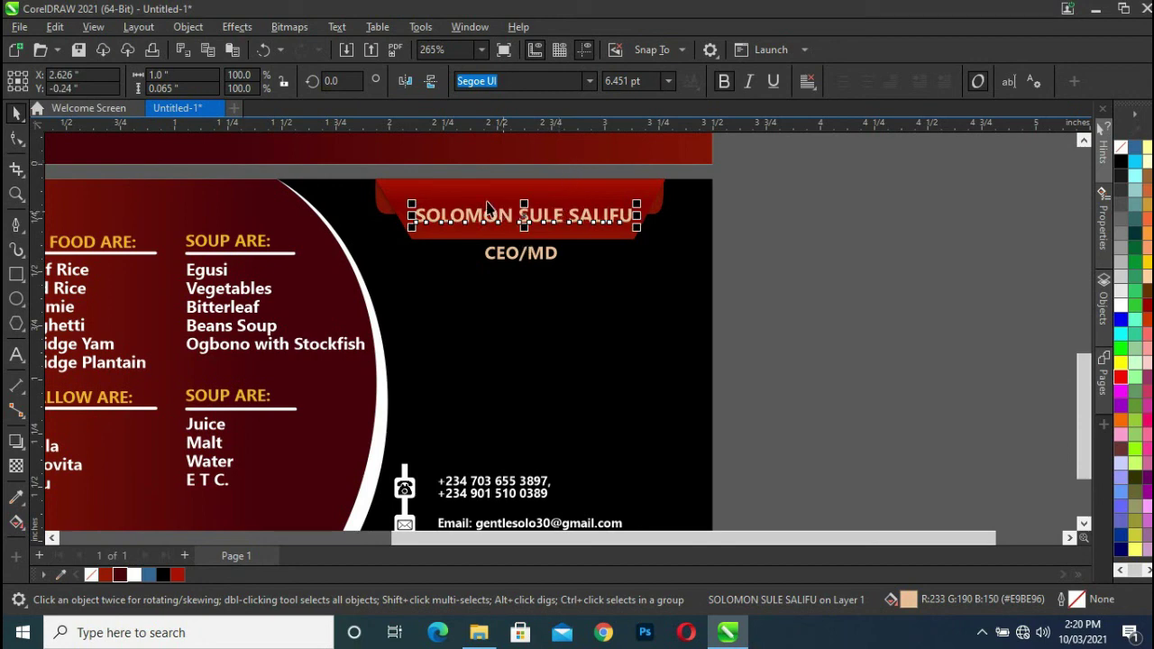
# - Select the CEO/MD title and name together to check their placement on the ribbon
pyautogui.keyDown('shift'); pyautogui.click(470, 190); pyautogui.keyUp('shift')
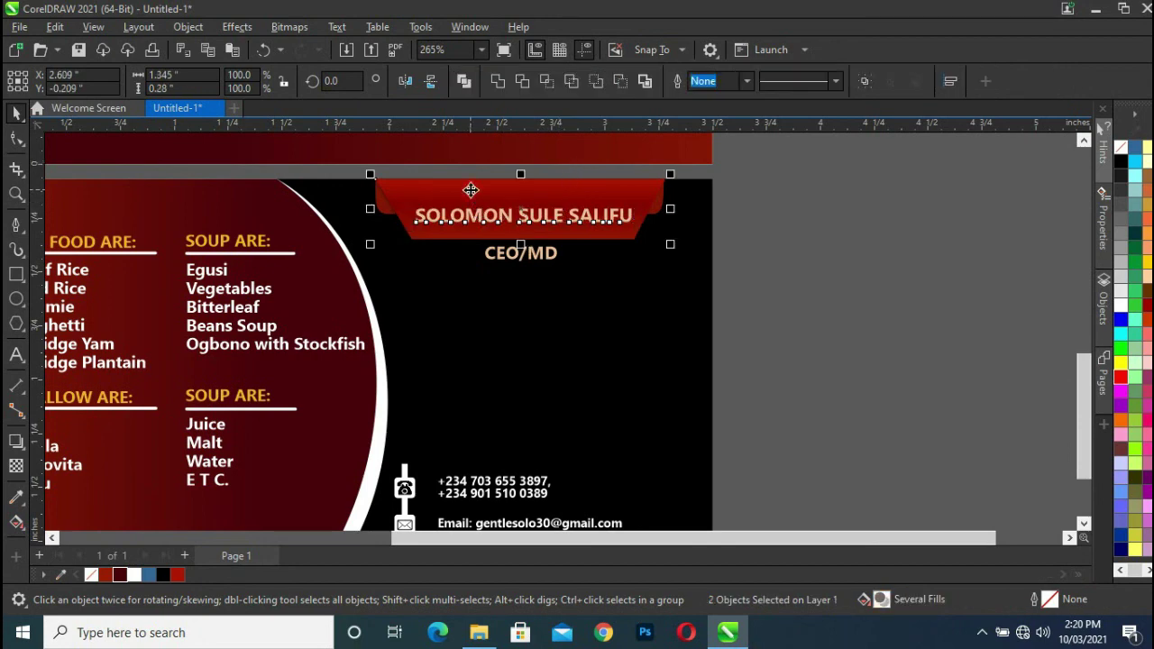
pyautogui.click(769, 296)
pyautogui.click(537, 252)
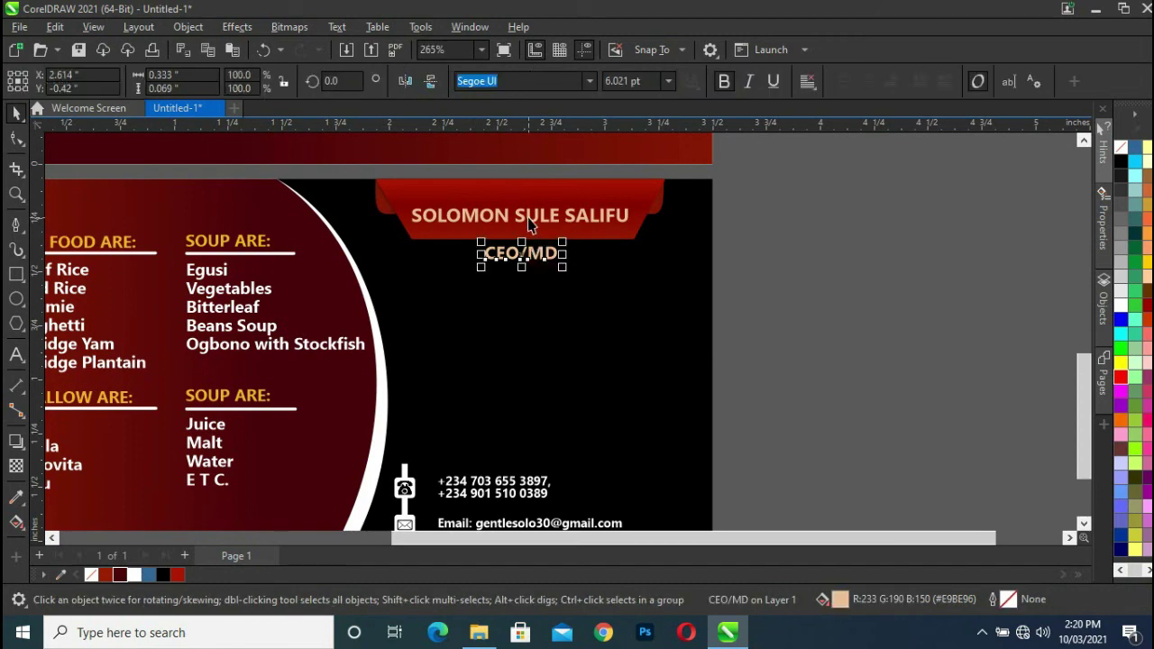
pyautogui.keyDown('shift'); pyautogui.click(528, 220); pyautogui.keyUp('shift')
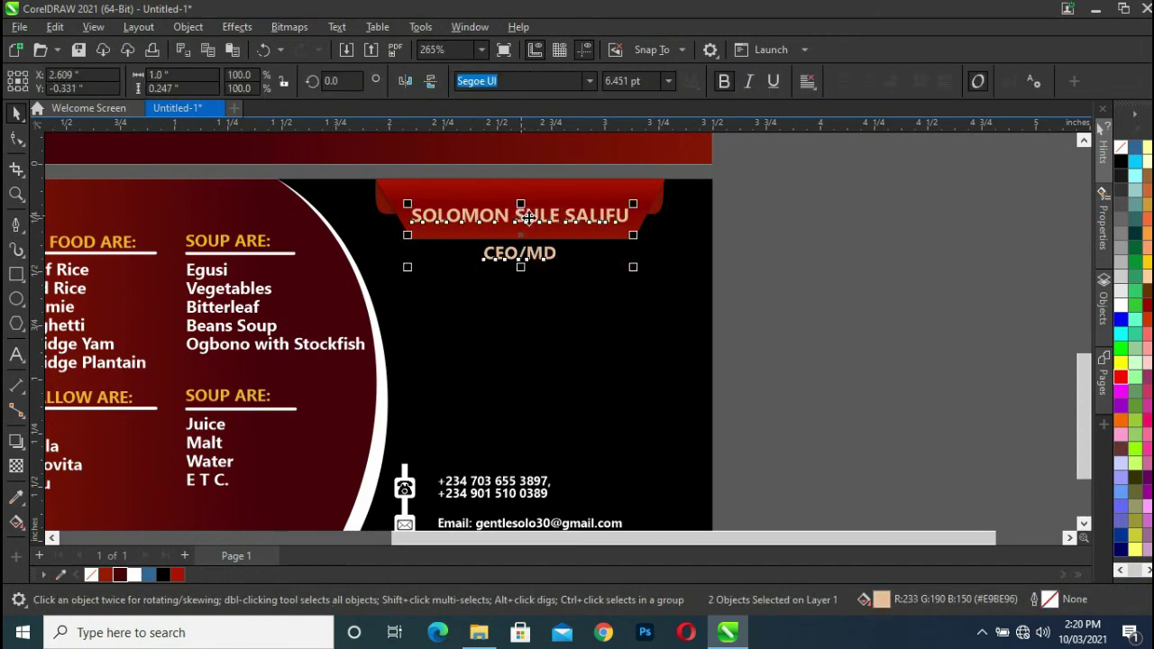
pyautogui.click(838, 327)
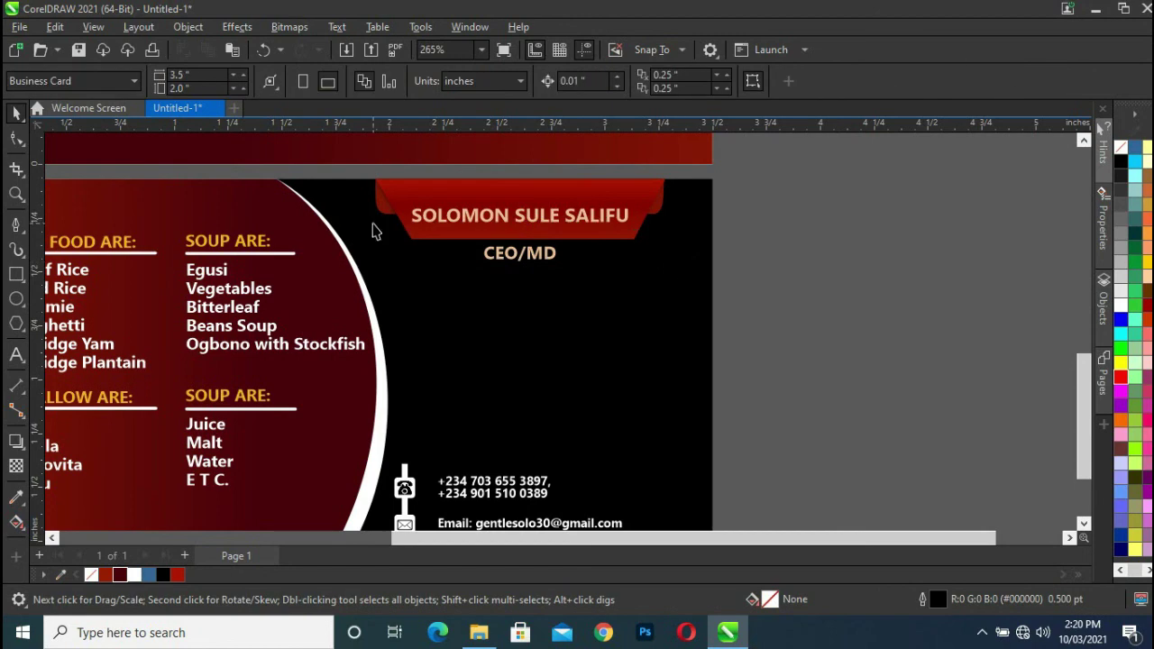
# - Copy the EQUAL RIGHTS RESTAURANT heading from the front, shrink it, and centre it below CEO/MD
pyautogui.moveTo(1085, 441); pyautogui.dragTo(1064, 340)
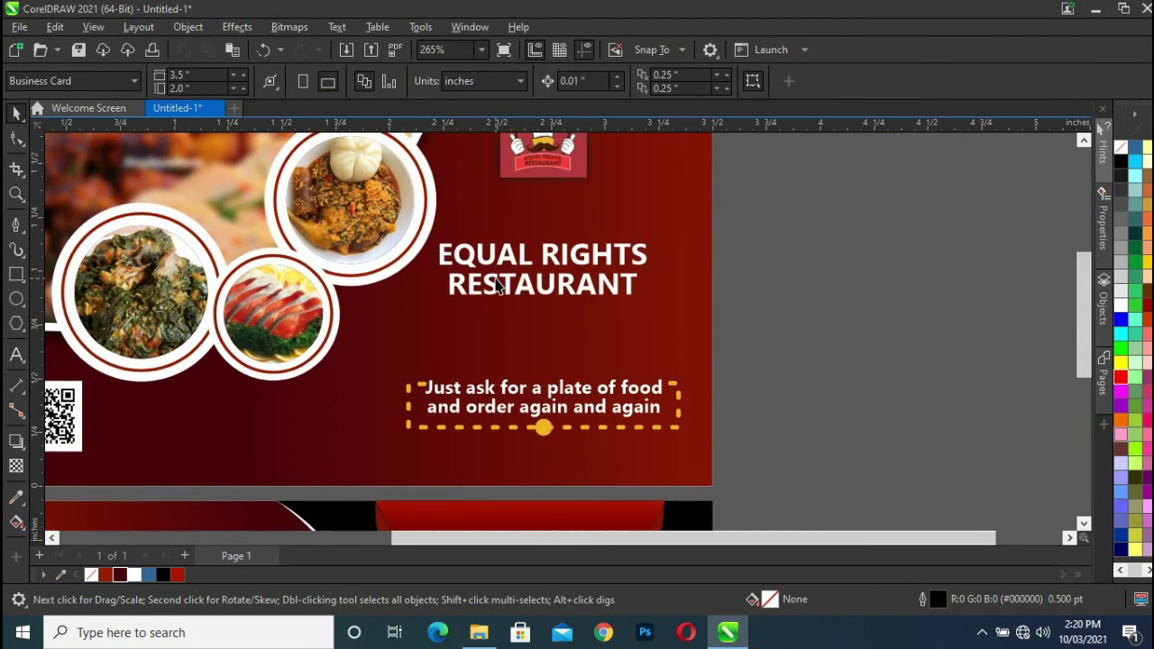
pyautogui.click(496, 284)
pyautogui.moveTo(527, 280); pyautogui.dragTo(859, 284)
pyautogui.moveTo(986, 243)
pyautogui.mouseDown()
pyautogui.moveTo(832, 282)
pyautogui.moveTo(782, 499)
pyautogui.mouseUp()
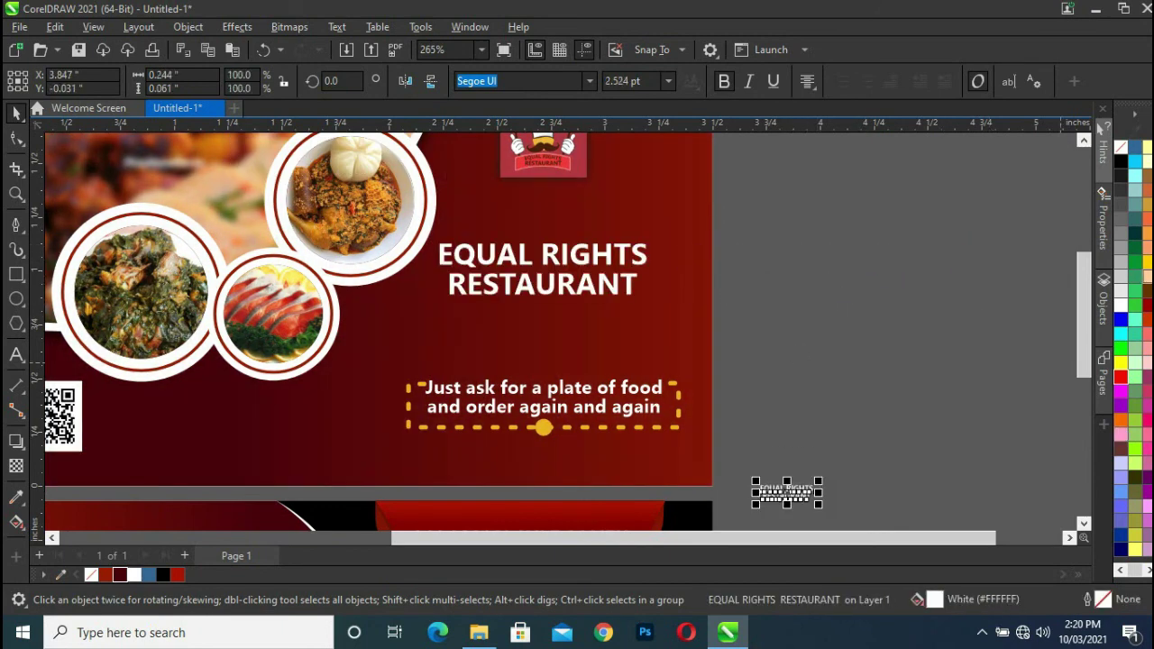
pyautogui.moveTo(1082, 299); pyautogui.dragTo(1089, 375)
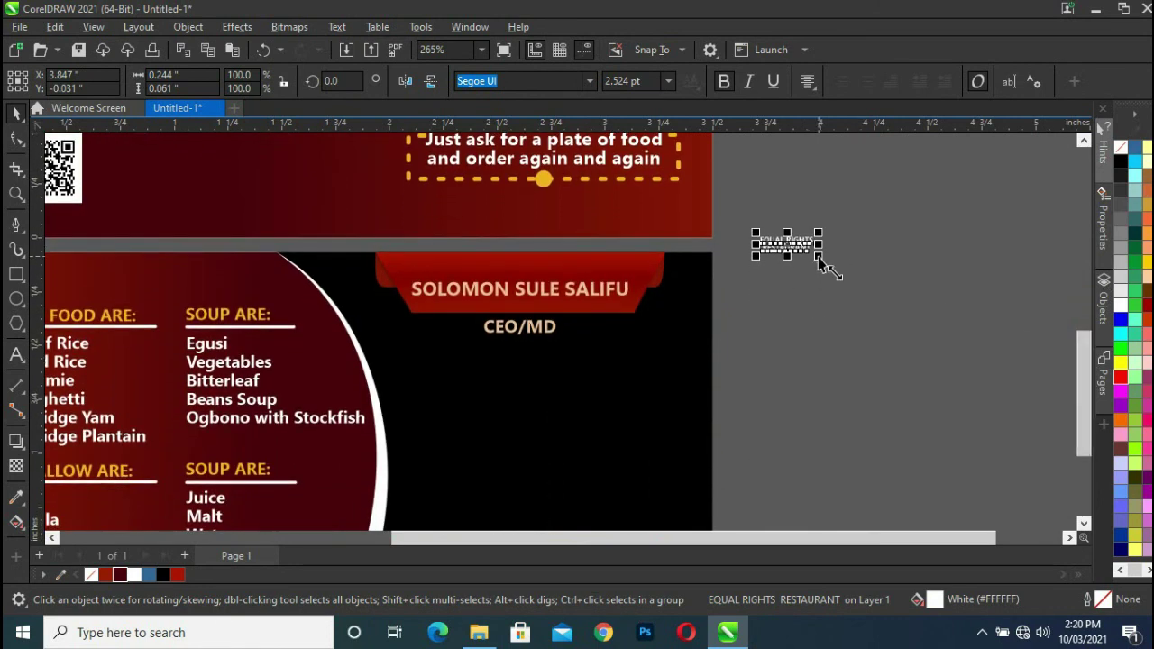
pyautogui.moveTo(817, 258); pyautogui.dragTo(862, 291)
pyautogui.moveTo(798, 237); pyautogui.dragTo(521, 426)
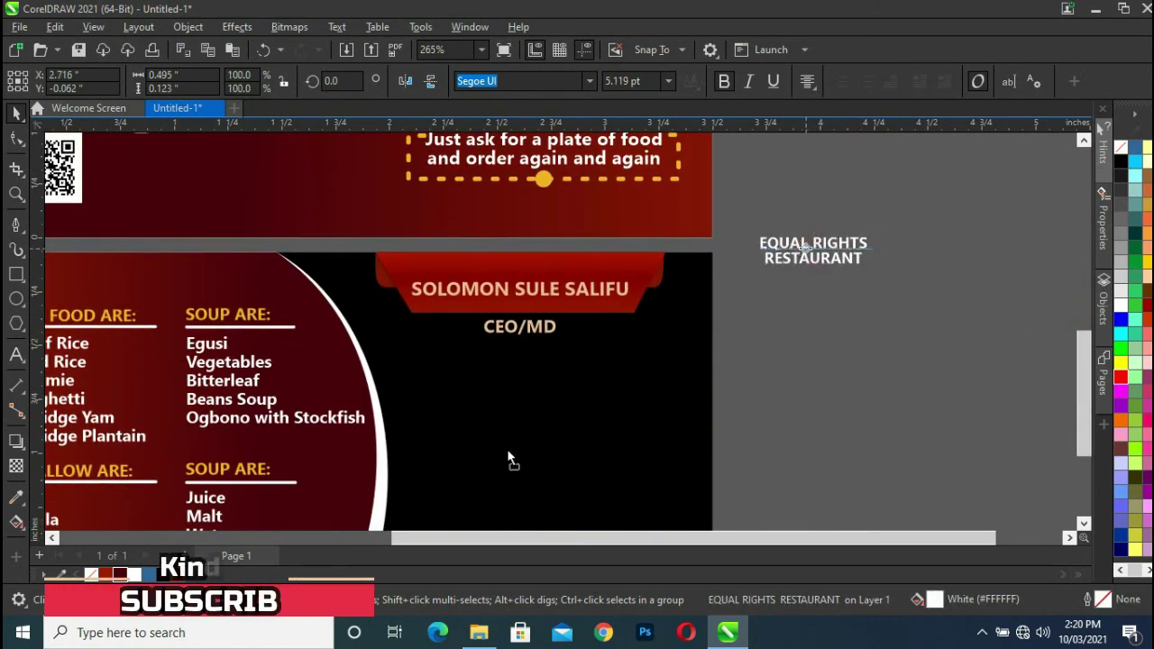
pyautogui.moveTo(522, 427); pyautogui.dragTo(524, 443)
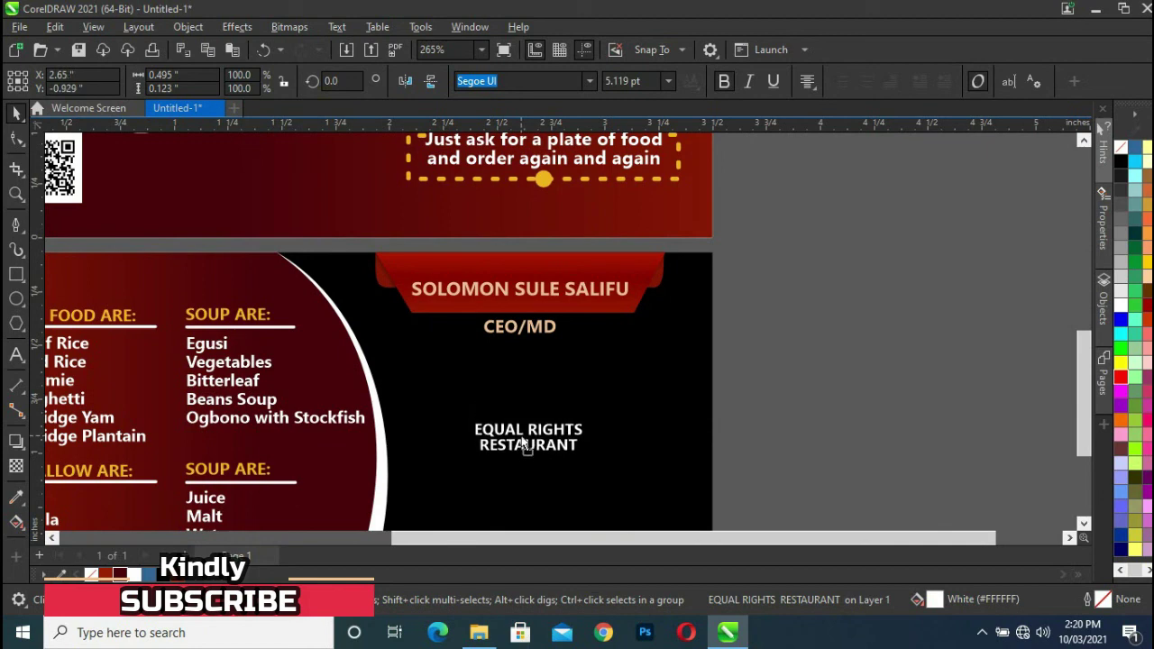
pyautogui.moveTo(1084, 379); pyautogui.dragTo(1083, 406)
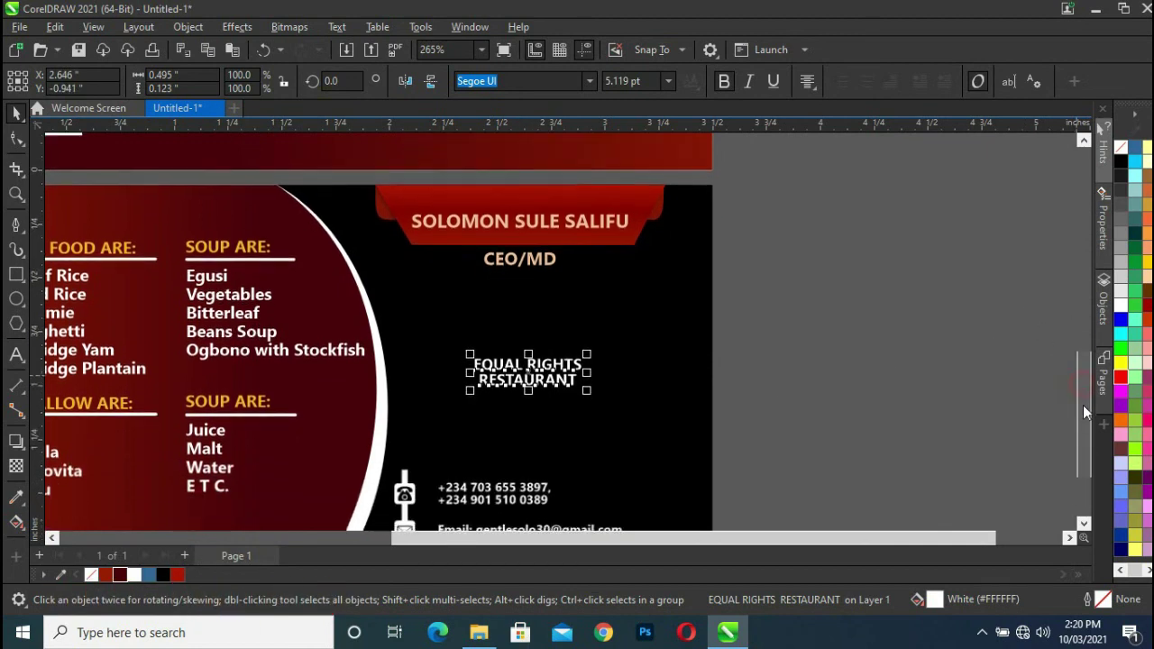
pyautogui.moveTo(526, 352); pyautogui.dragTo(524, 361)
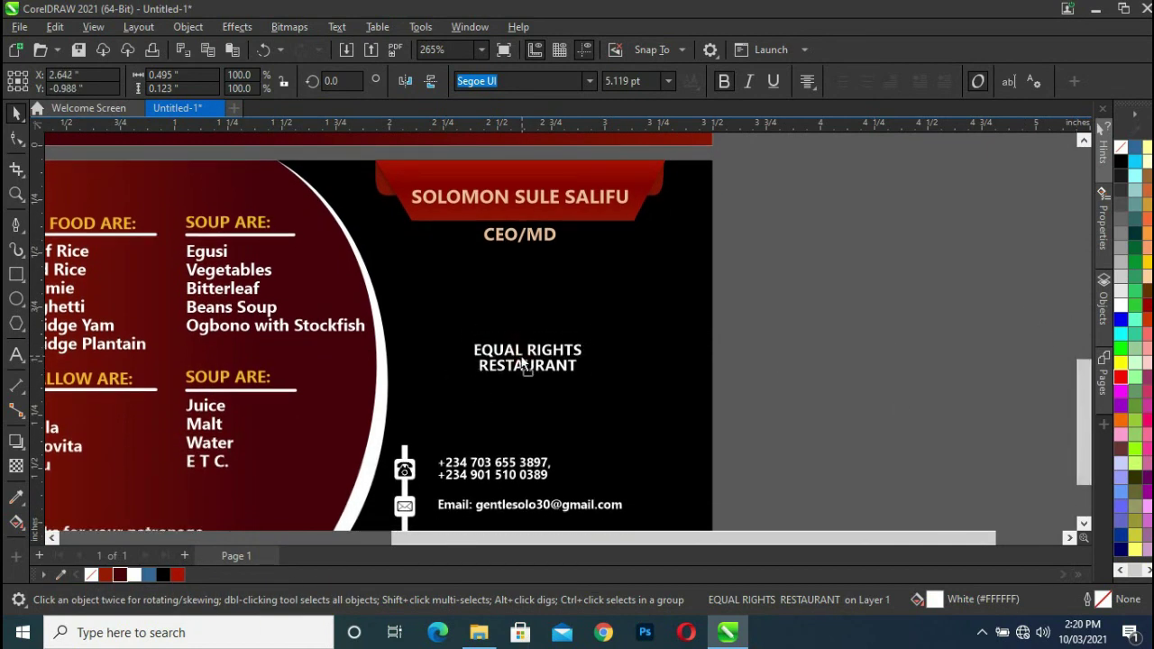
pyautogui.moveTo(1078, 413); pyautogui.dragTo(1069, 292)
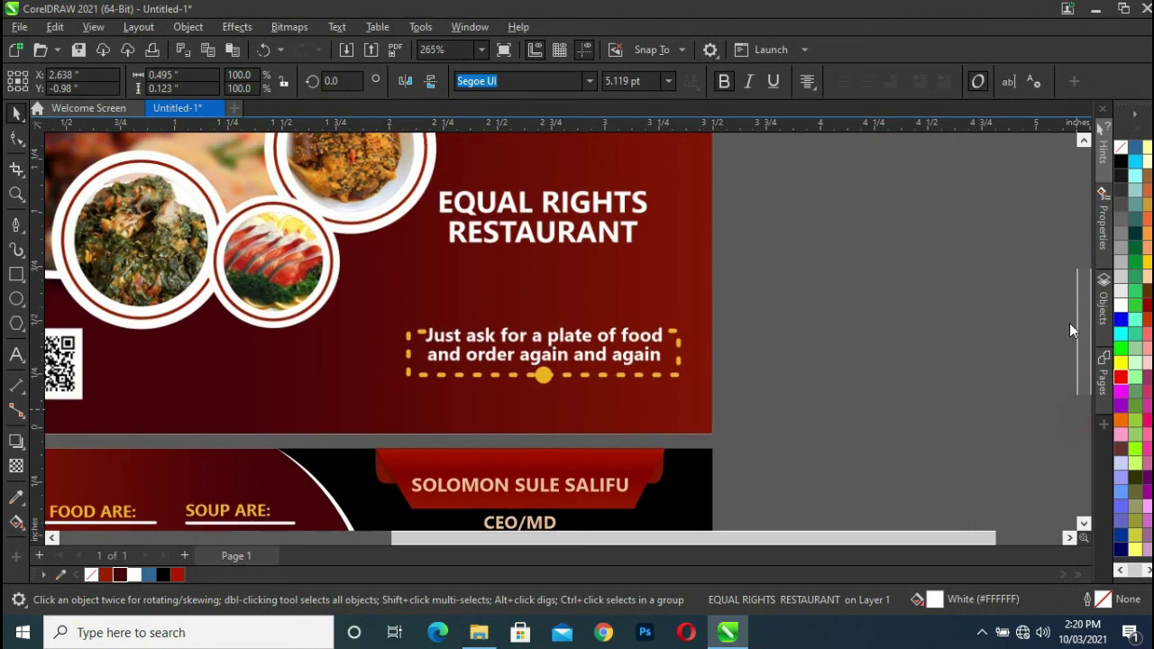
# - Copy the chef logo from the front, shrink it to about 69%, and set it above the restaurant name
pyautogui.moveTo(527, 208); pyautogui.dragTo(811, 500)
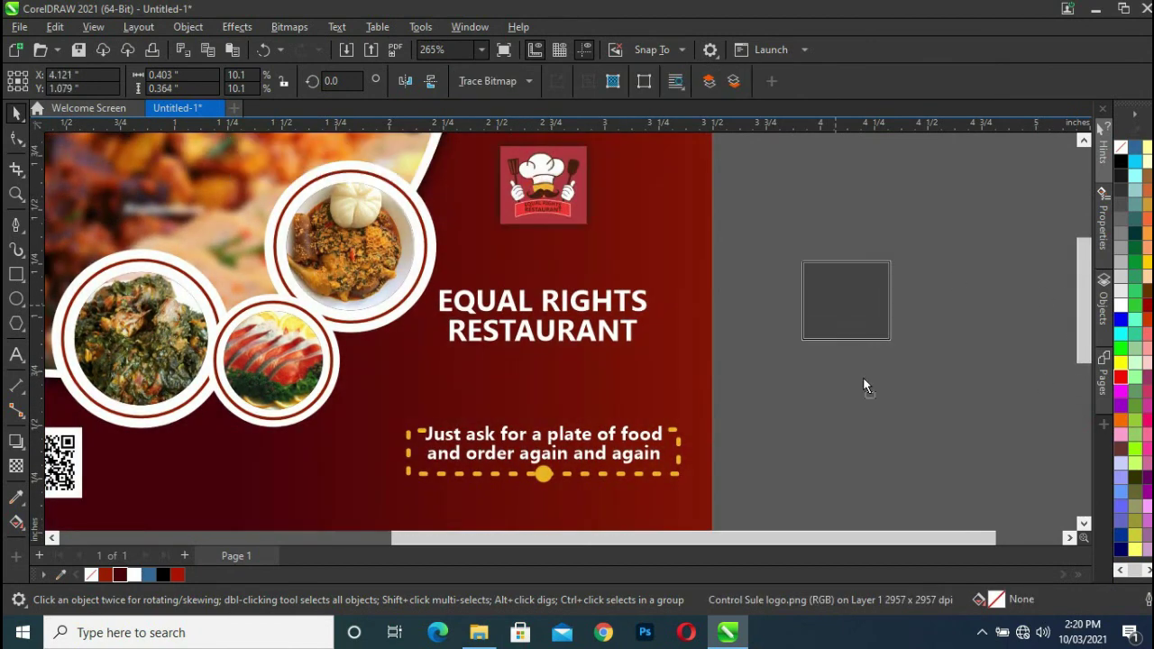
pyautogui.moveTo(1089, 304); pyautogui.dragTo(1079, 403)
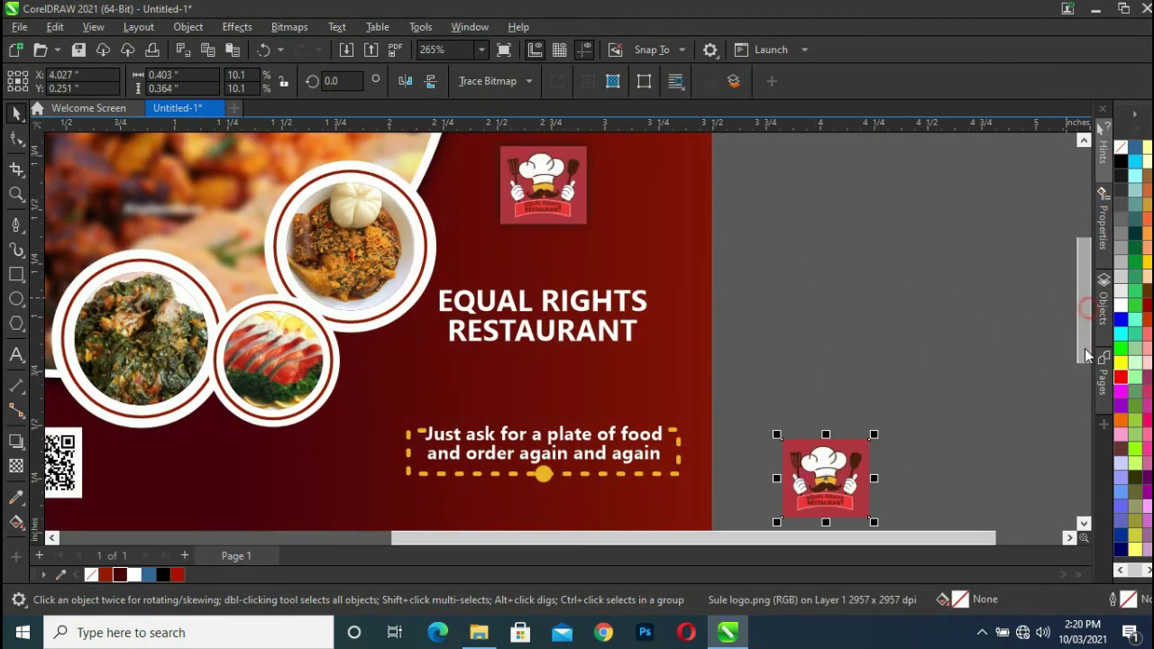
pyautogui.moveTo(842, 288)
pyautogui.mouseDown()
pyautogui.moveTo(893, 360)
pyautogui.moveTo(857, 336)
pyautogui.moveTo(522, 397)
pyautogui.mouseUp()
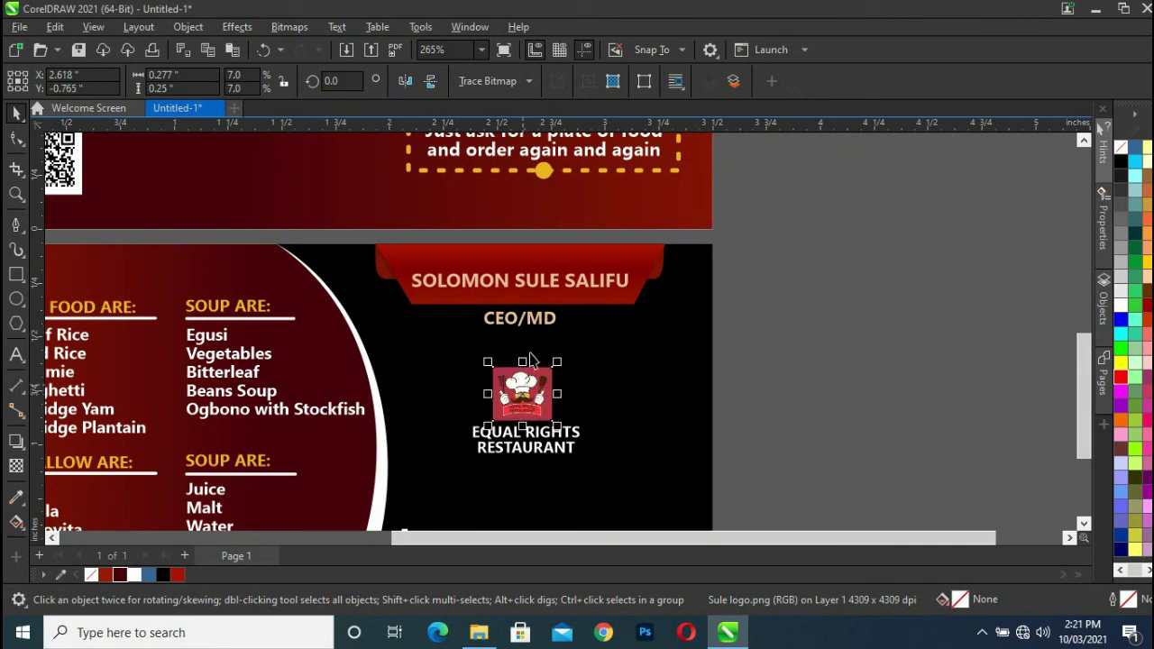
pyautogui.click(845, 290)
# - Centre the logo and restaurant name on each other, then zoom to show both card sides
pyautogui.moveTo(787, 431); pyautogui.dragTo(412, 399)
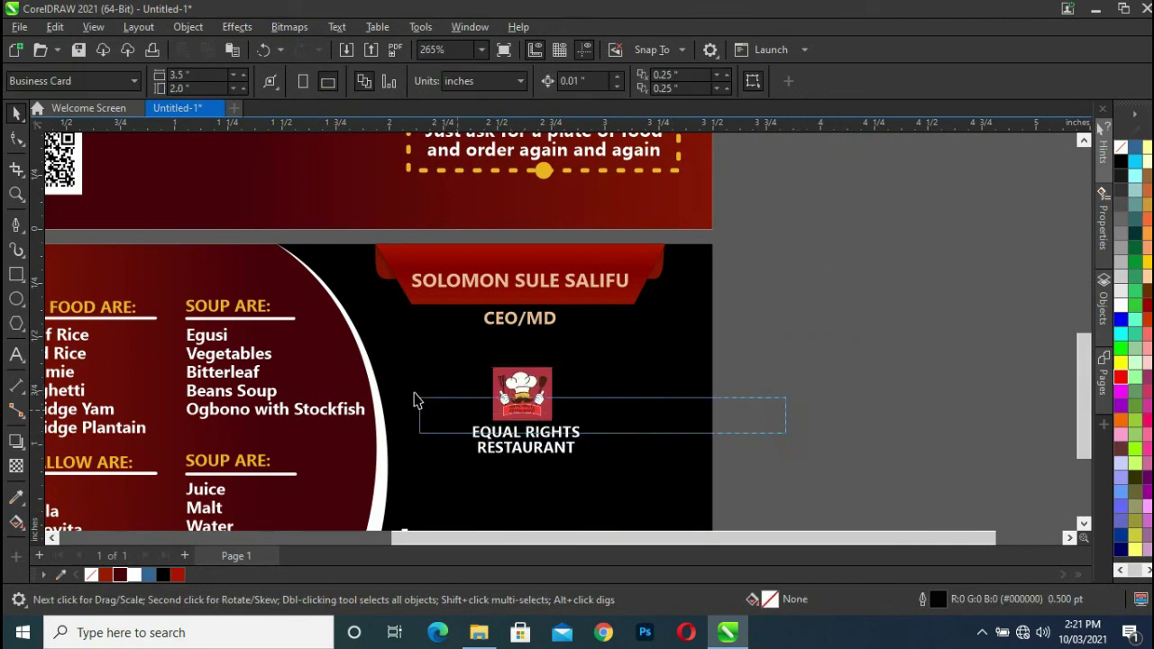
pyautogui.moveTo(794, 504); pyautogui.dragTo(420, 313)
pyautogui.click(835, 336)
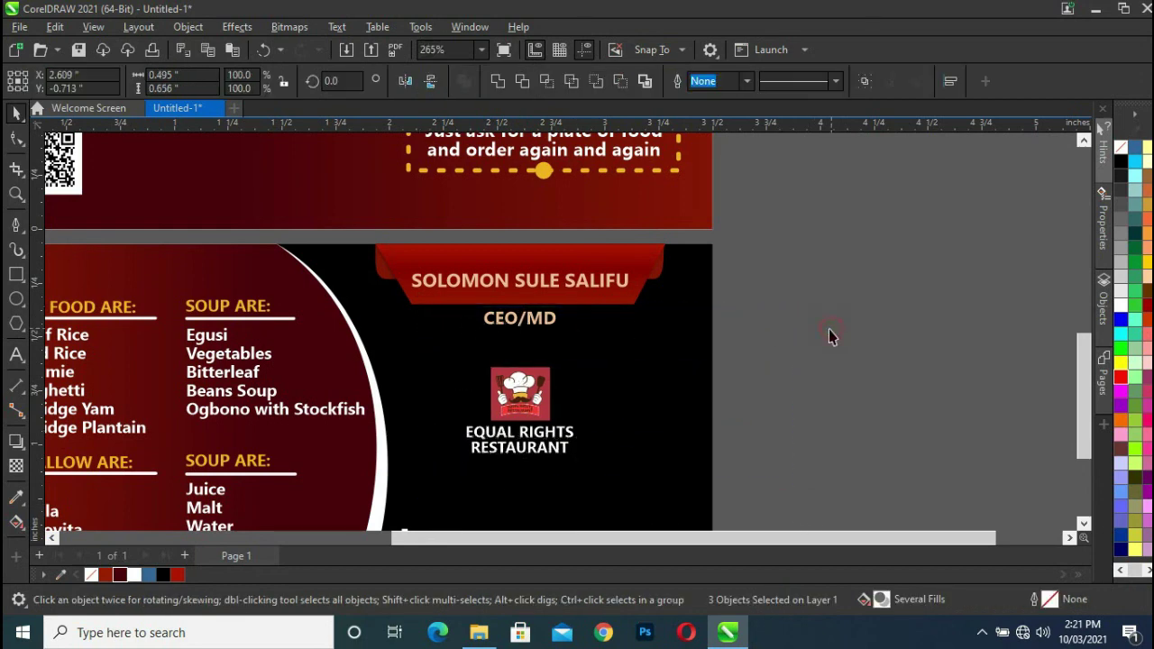
pyautogui.press('F4')
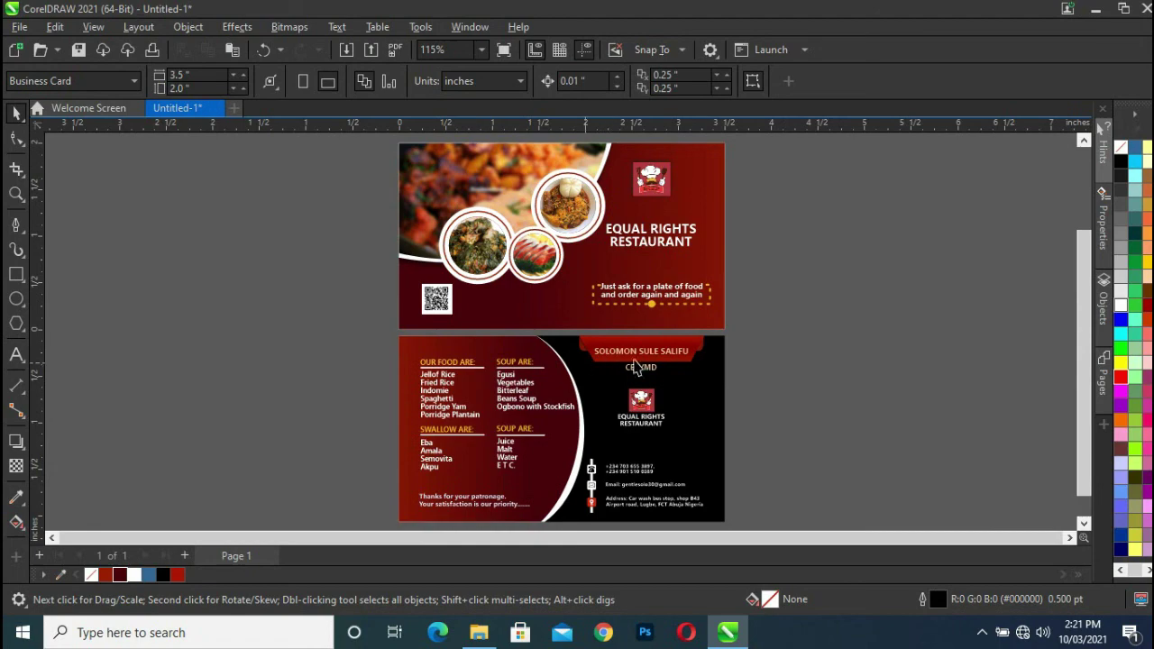
pyautogui.scroll(2, 631, 370)
pyautogui.scroll(1, 586, 360)
pyautogui.scroll(2, 532, 347)
pyautogui.scroll(1, 514, 326)
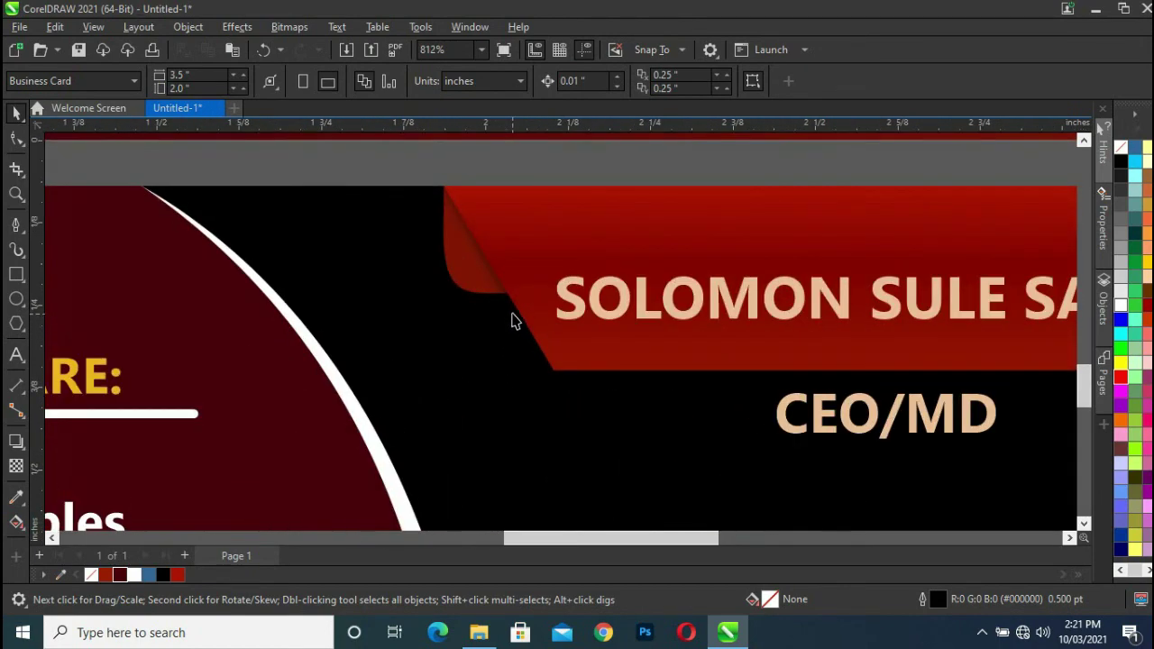
pyautogui.scroll(-2, 688, 260)
pyautogui.scroll(-2, 694, 262)
pyautogui.scroll(-2, 710, 266)
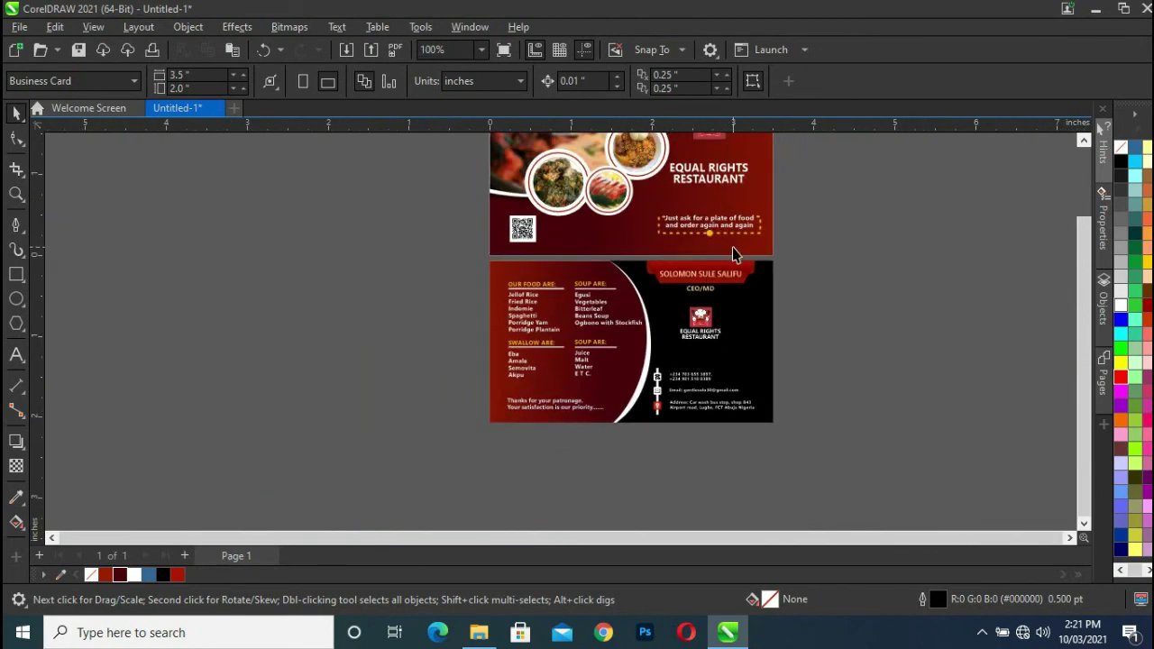
pyautogui.scroll(1, 732, 248)
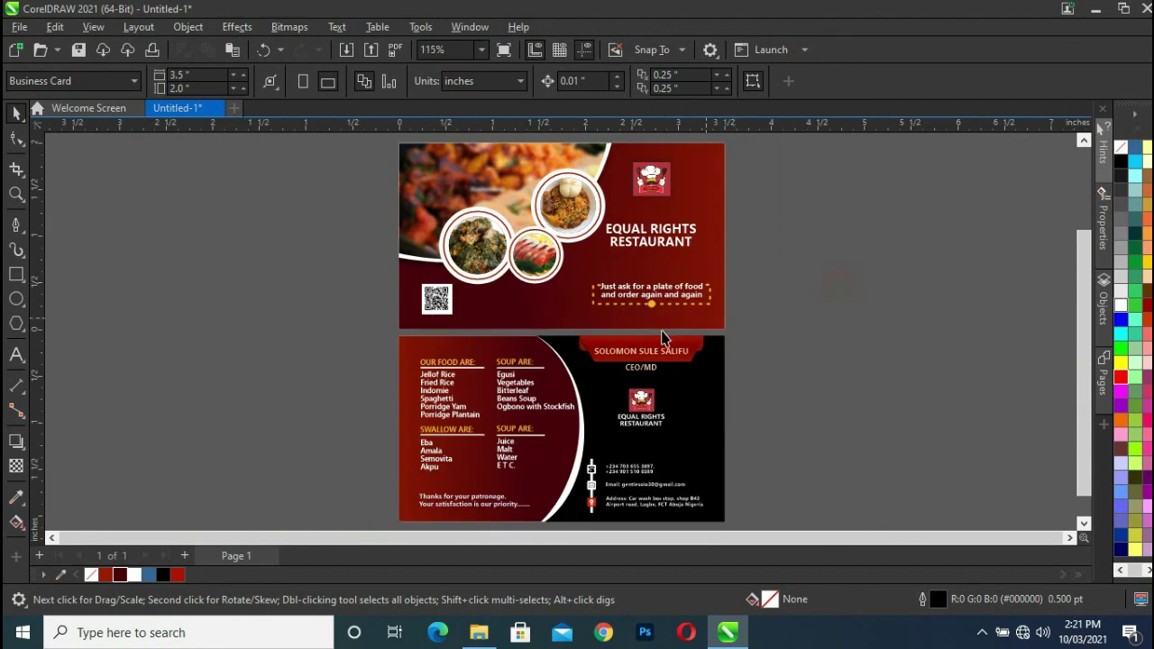